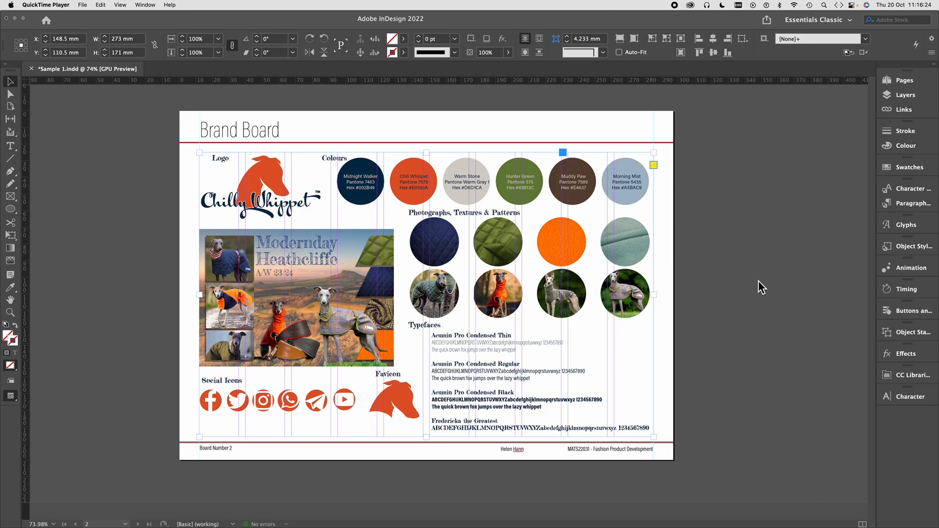
- Delete the existing brand board graphic from page 2 and draw an empty rectangle frame across the margins, about 273 by 171 mm
click(678, 203)
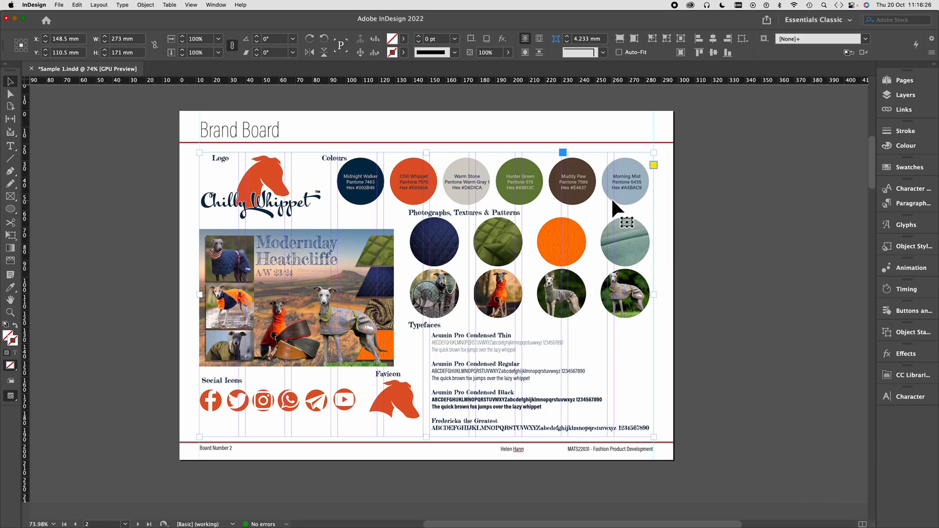
key(Delete)
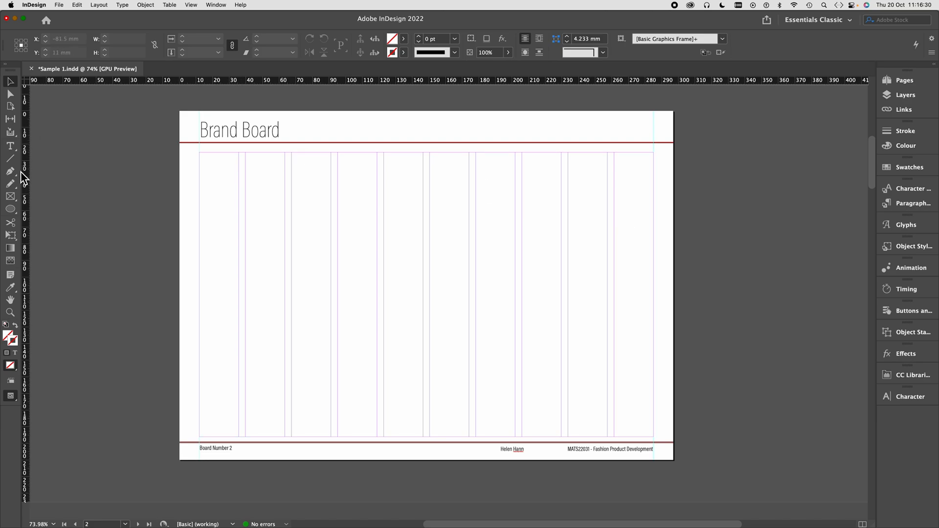
click(11, 199)
drag(199, 152, 653, 438)
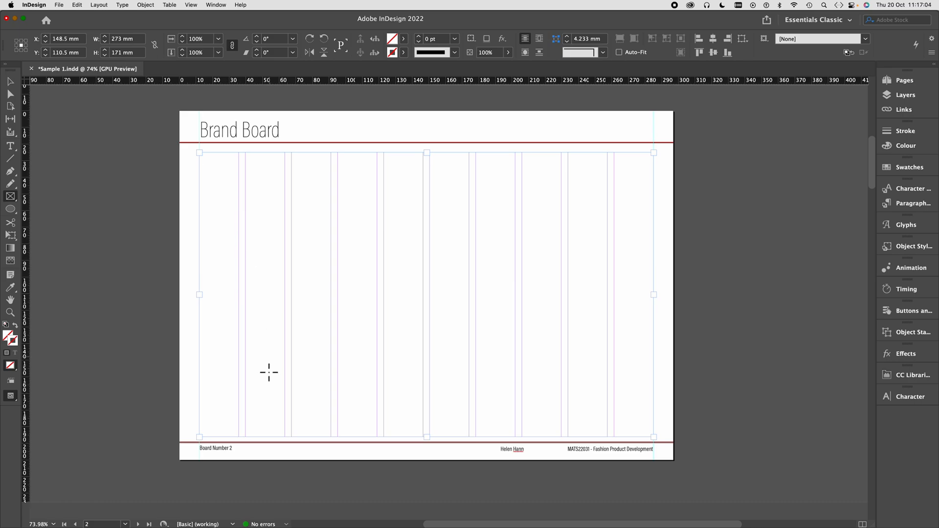
- Switch to Illustrator and create a landscape 273 x 171 mm document with RGB colour mode and 300 ppi raster effects
mouse_move(348, 499)
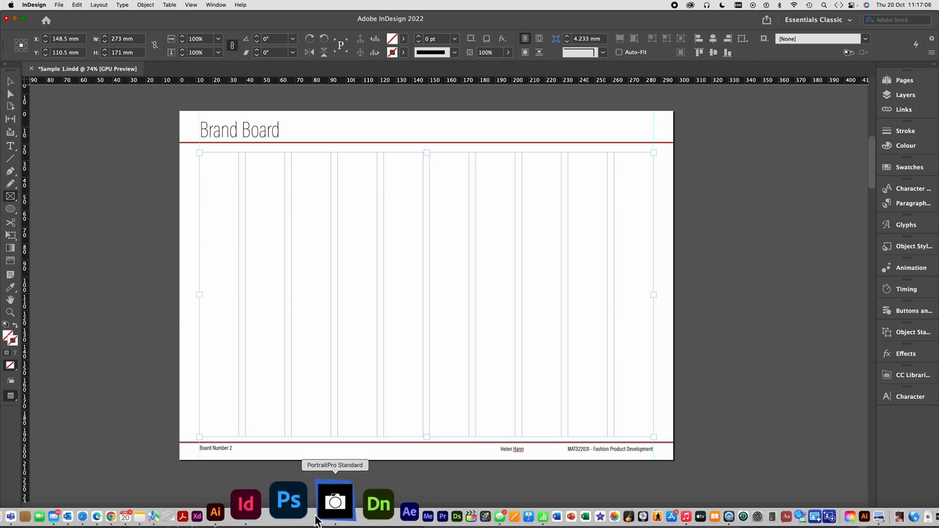
click(268, 501)
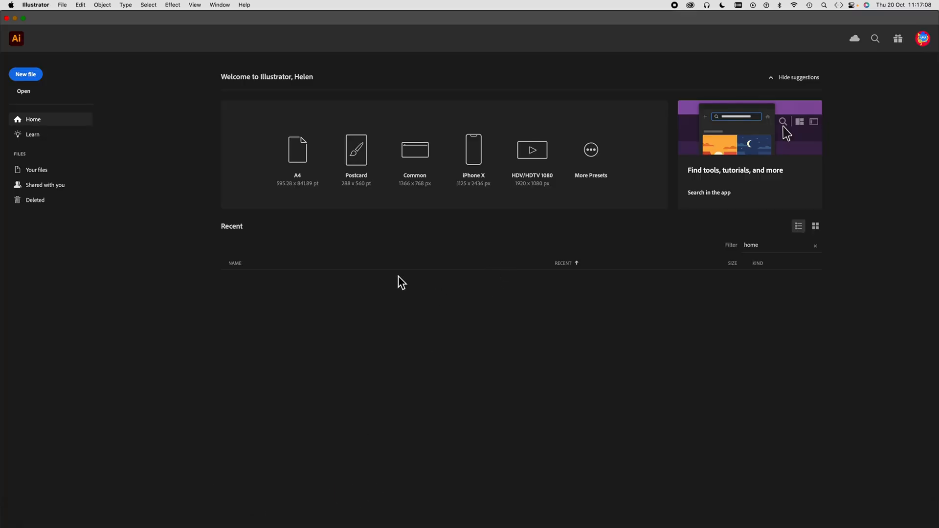
click(64, 6)
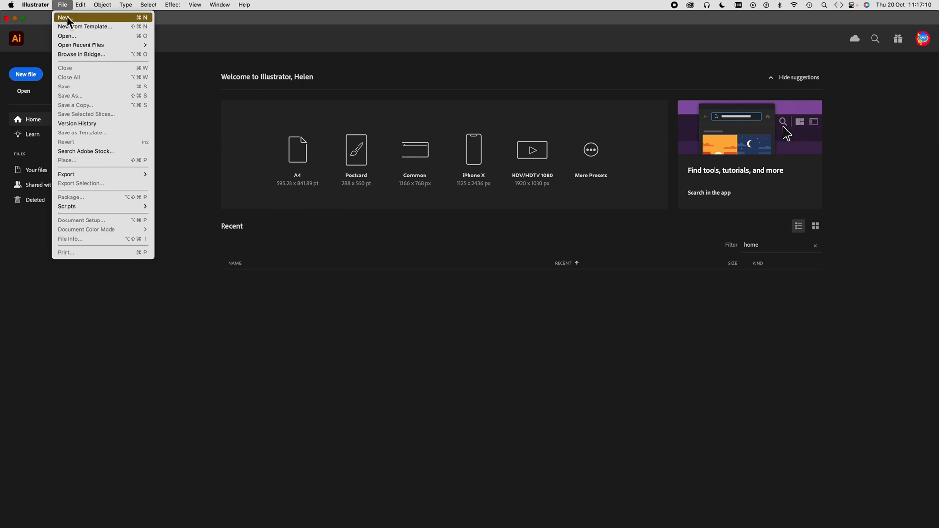
click(66, 17)
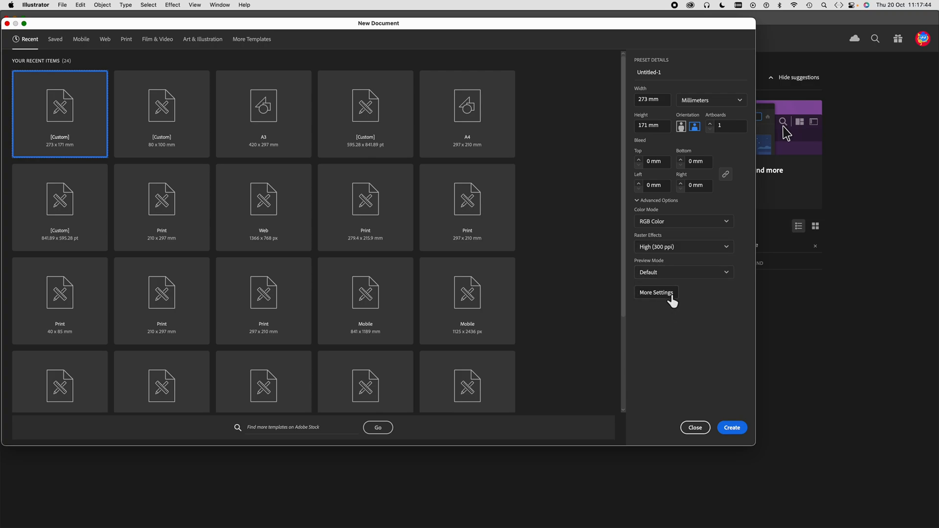
click(733, 430)
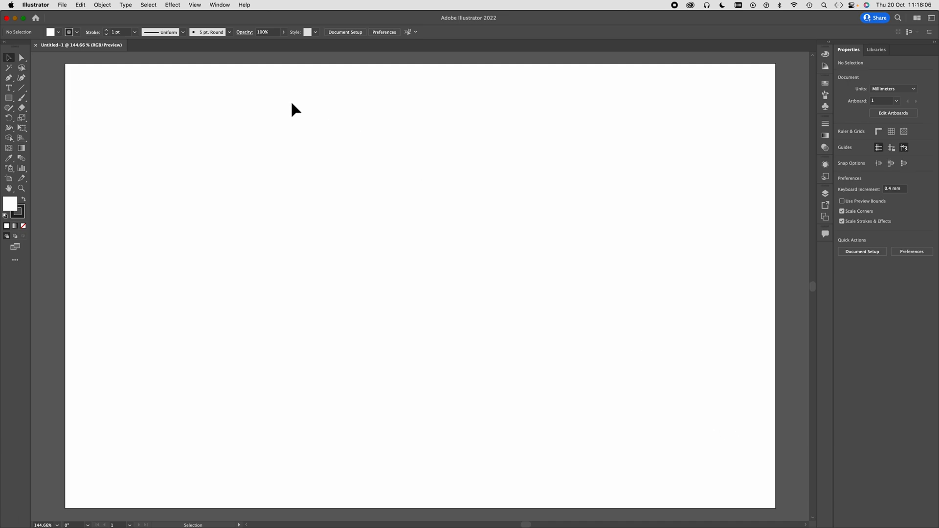
- Show the document grid and set its gridlines to every 20 mm with 10 subdivisions
click(196, 5)
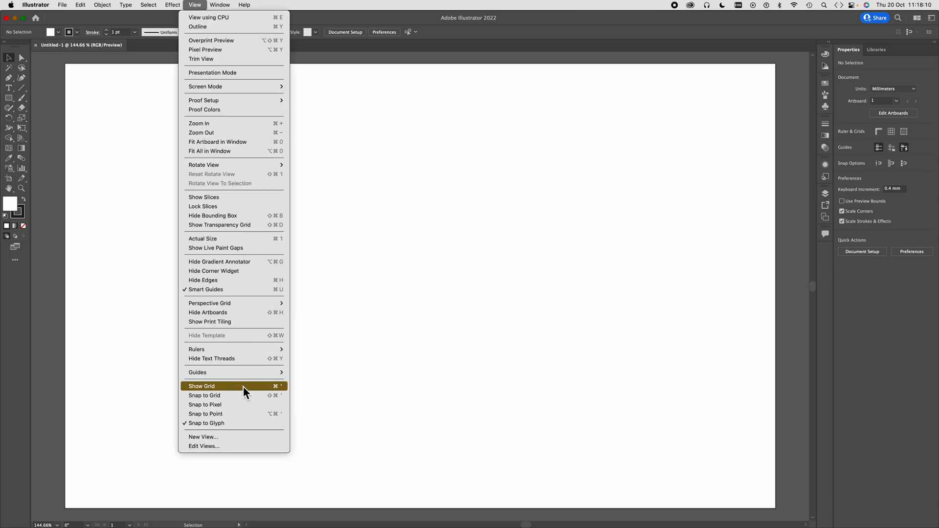
click(256, 388)
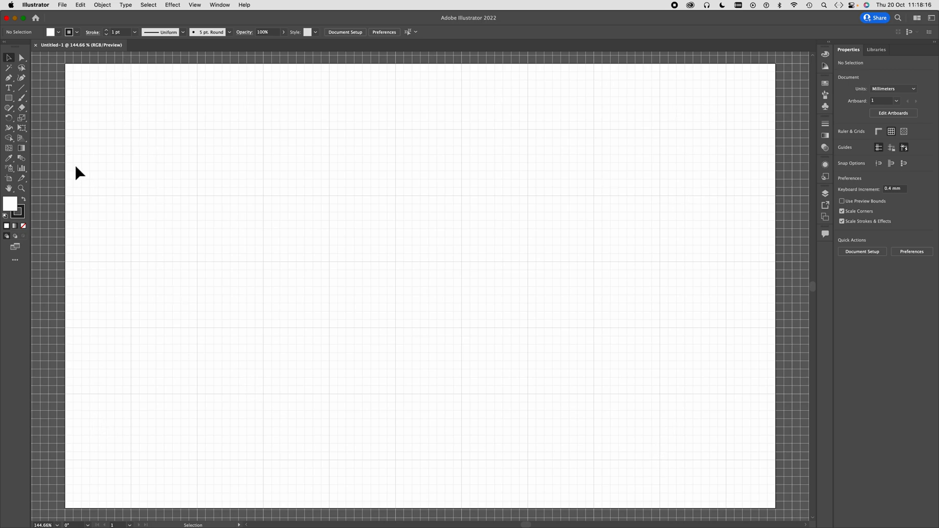
click(62, 5)
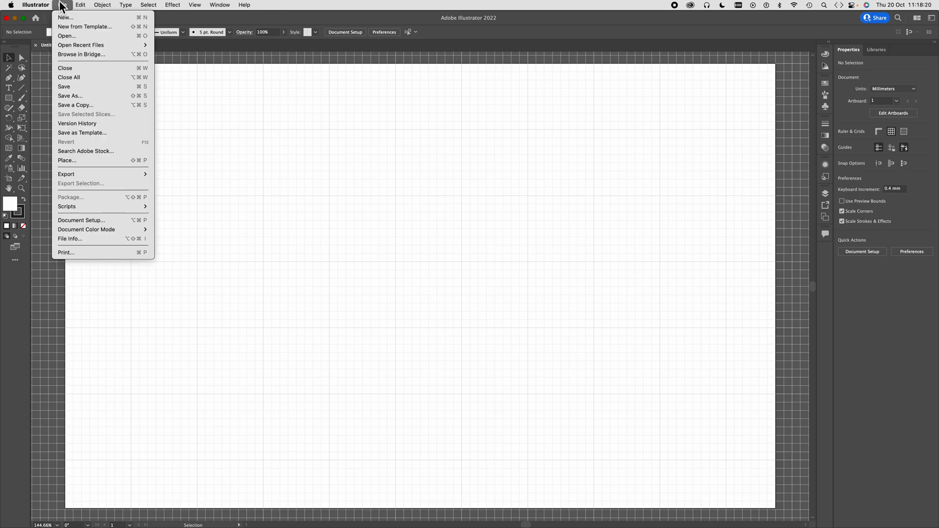
mouse_move(81, 5)
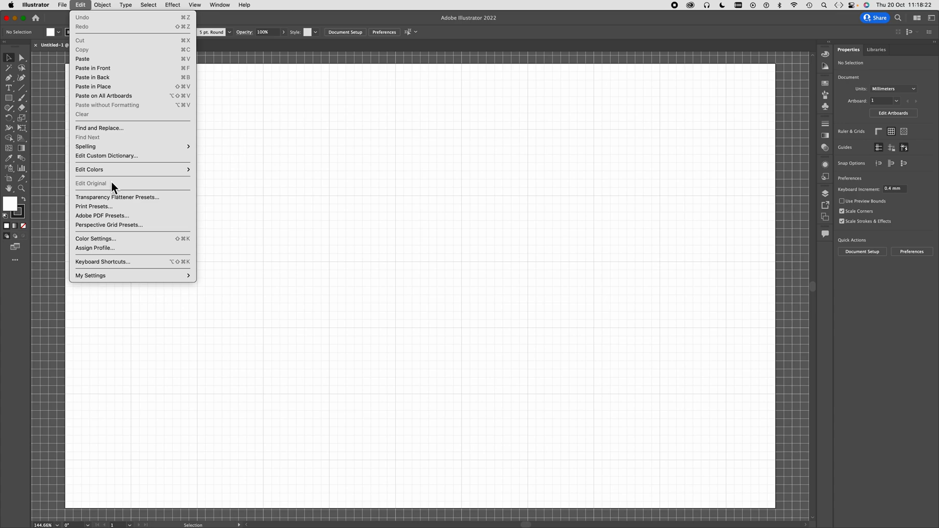
mouse_move(46, 4)
mouse_move(46, 32)
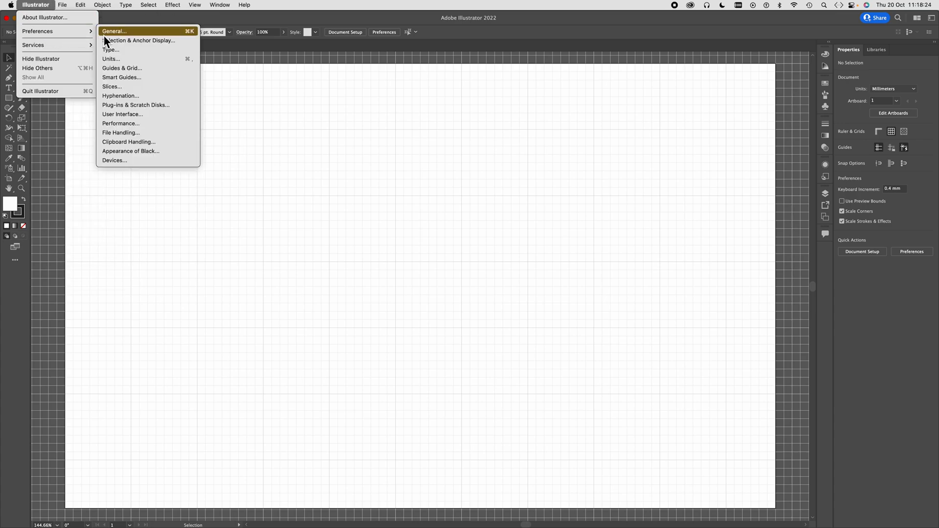
click(146, 72)
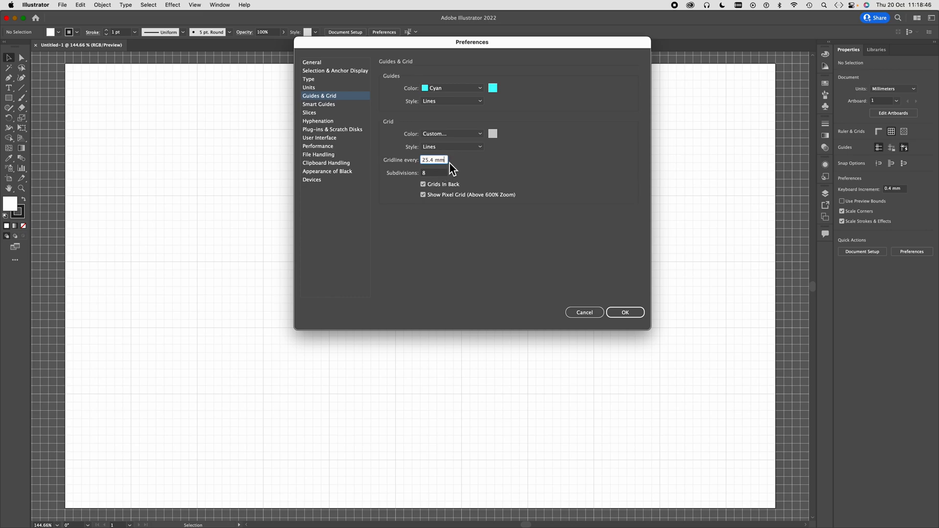
drag(447, 161, 401, 164)
text(20)
click(411, 174)
text(10)
click(628, 313)
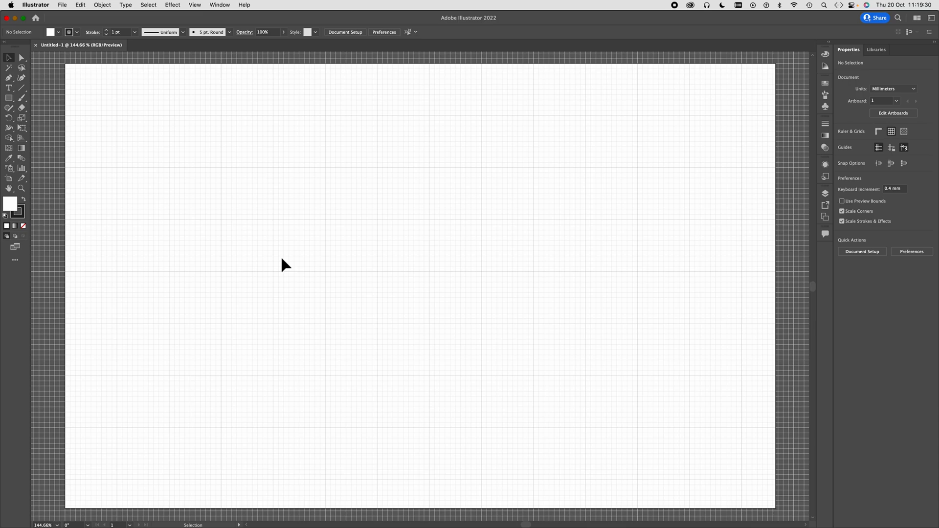
- Show the rulers, and check the empty frame on the InDesign brand board before returning to Illustrator
key(super+r)
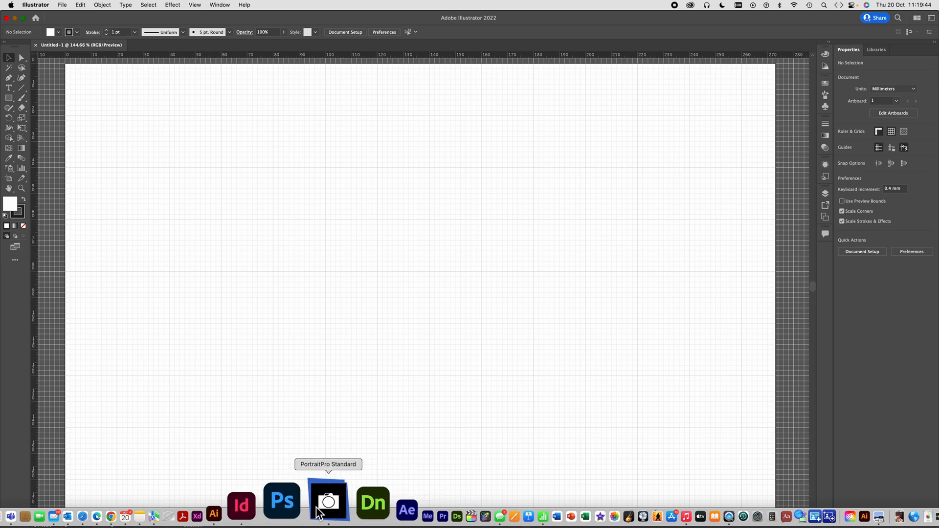
click(297, 508)
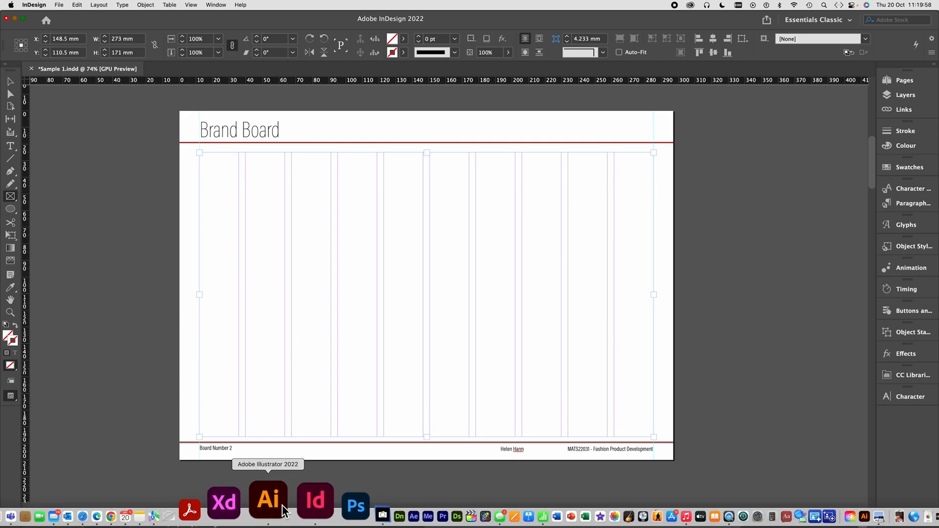
click(281, 504)
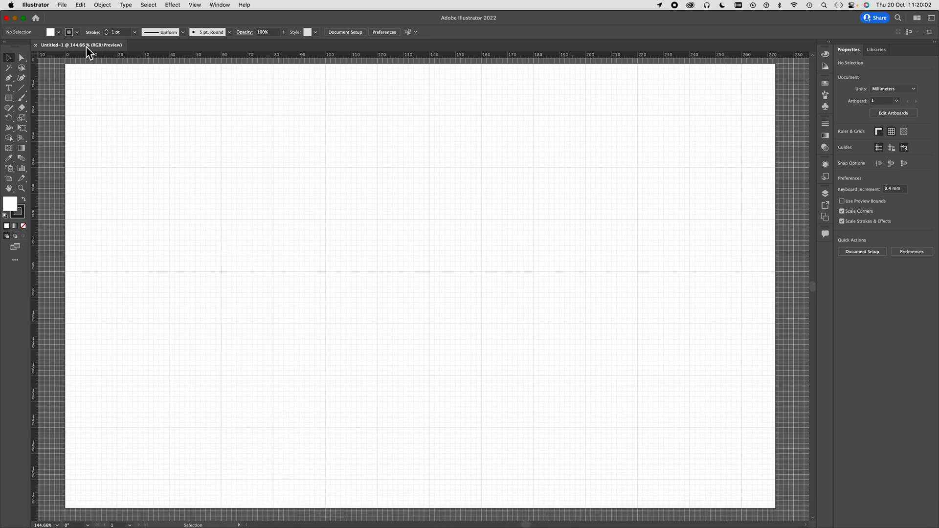
- Place Chilly Whippet Logo Final.ai in the artboard's upper-left corner, about 60 mm wide, and delete the placed logo
click(63, 5)
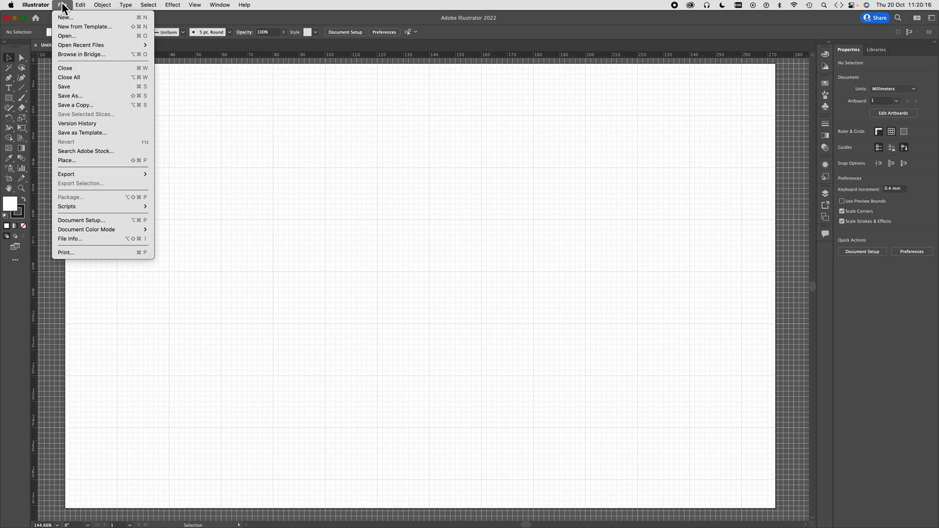
click(71, 161)
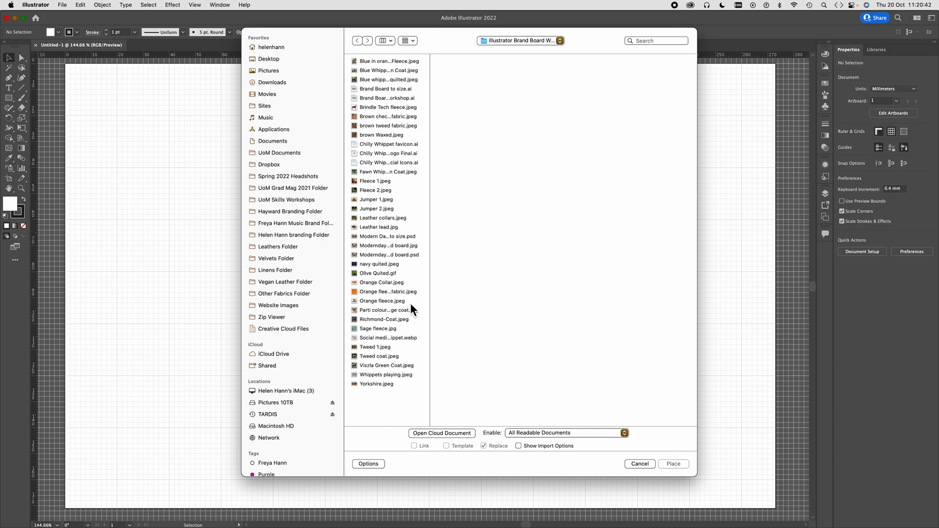
click(385, 152)
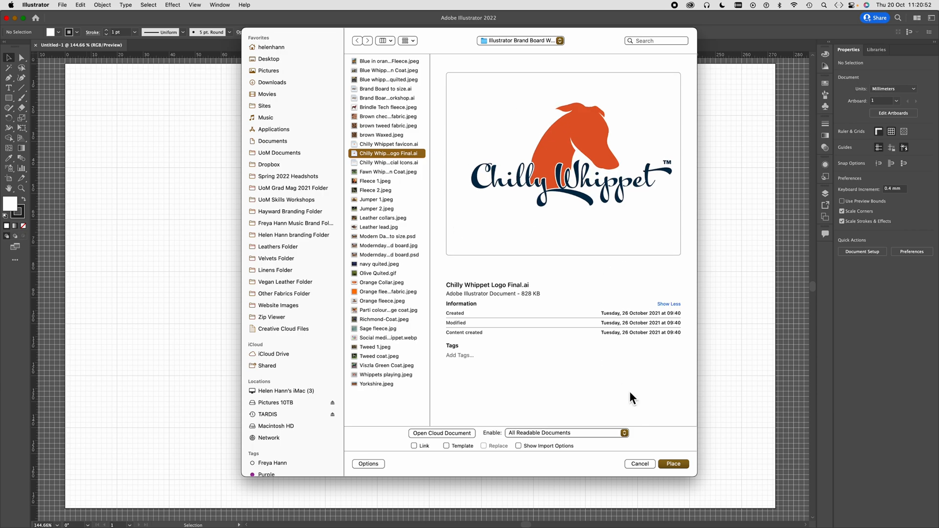
click(674, 464)
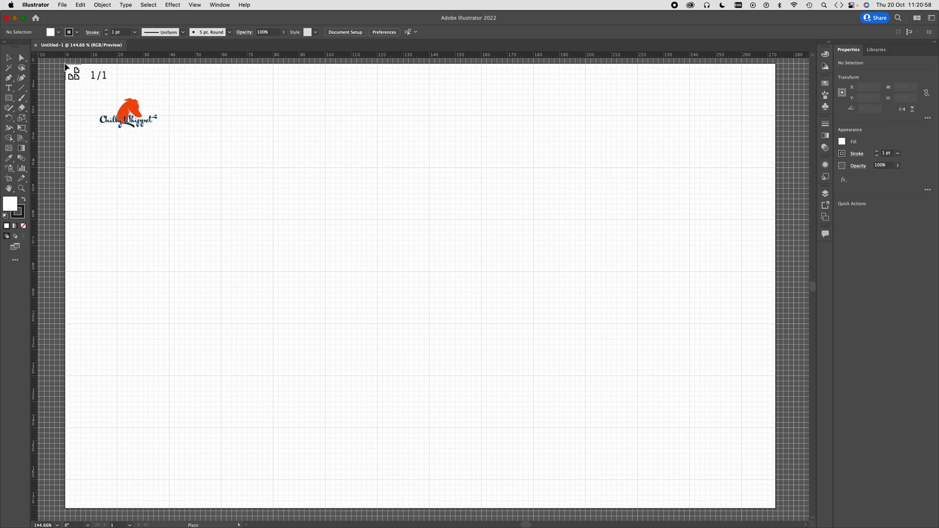
drag(65, 64, 236, 176)
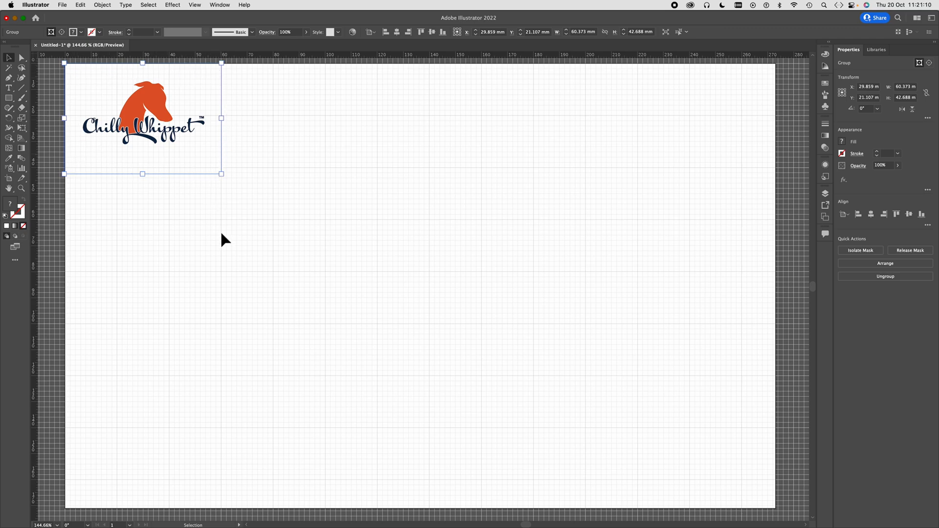
key(Delete)
- Open Chilly Whippet Logo Final.ai as a separate document and fit its artboard in view
click(65, 7)
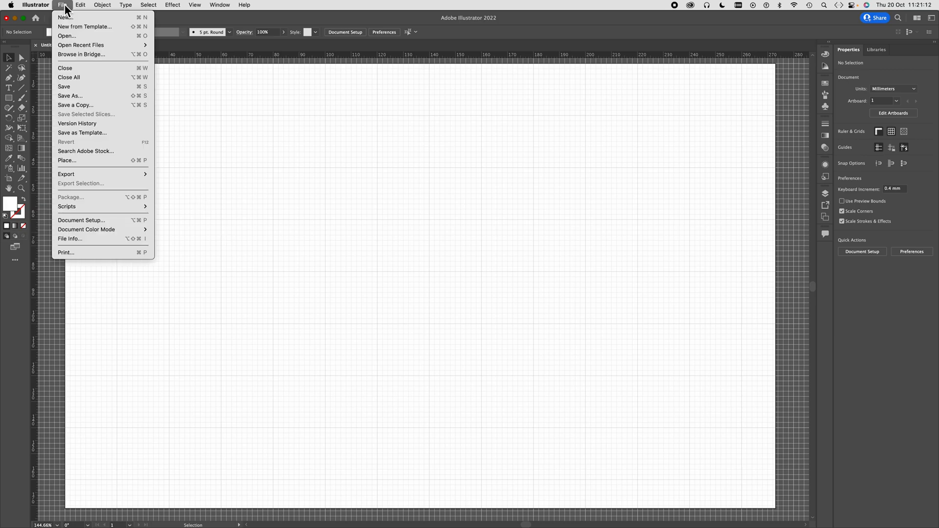
click(69, 37)
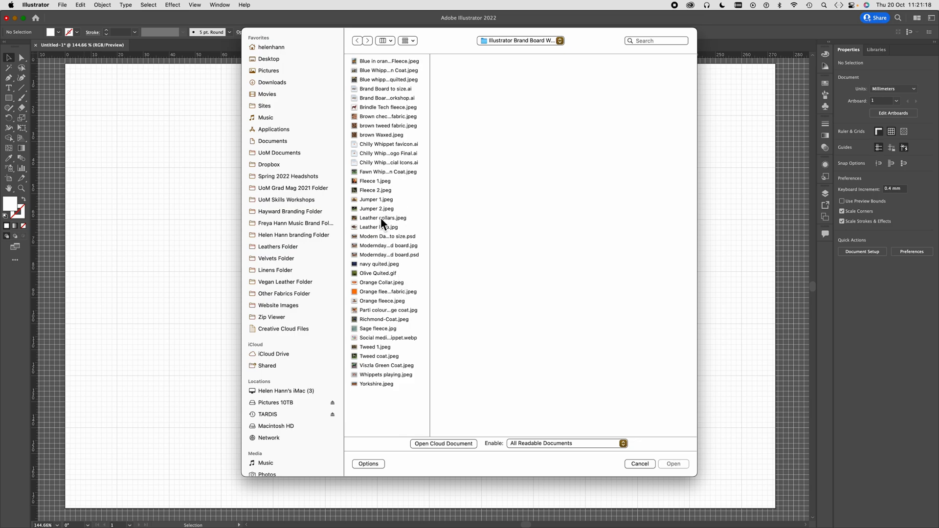
click(381, 153)
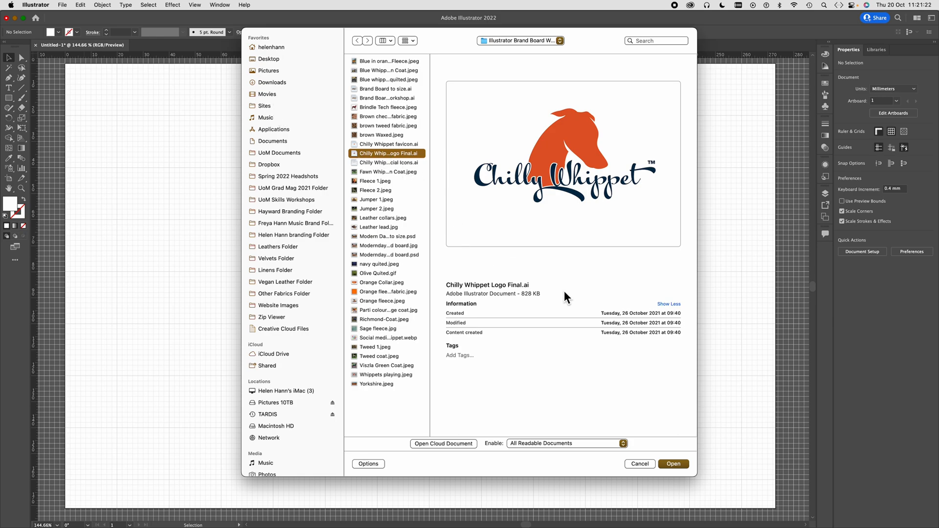
click(673, 464)
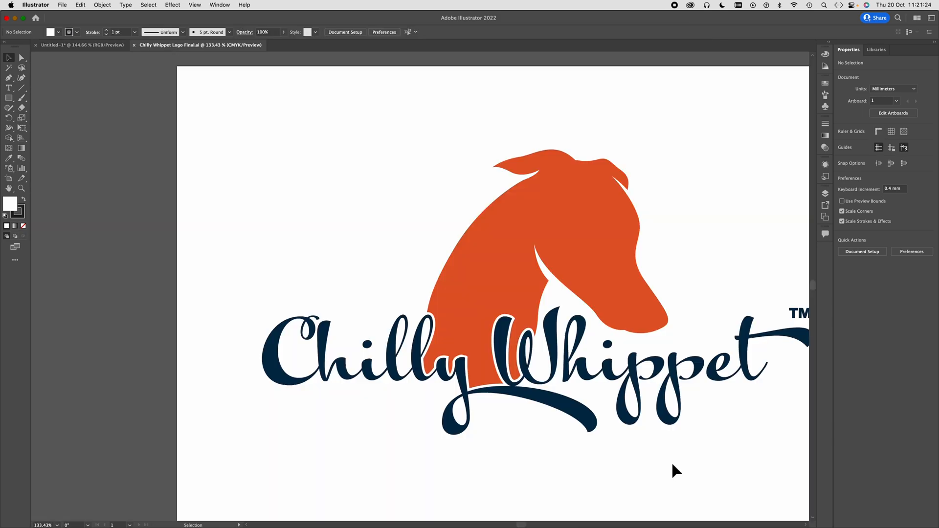
scroll(432, 390, right, 5)
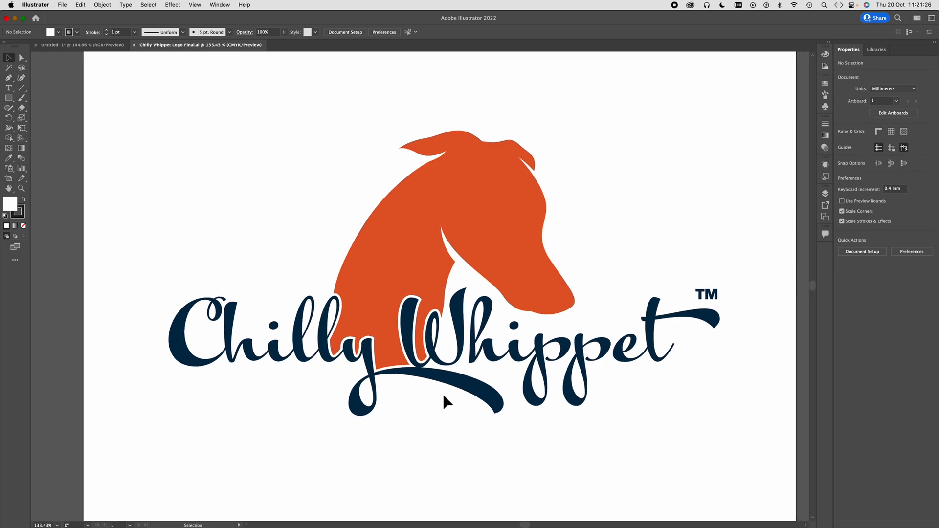
key(super+0)
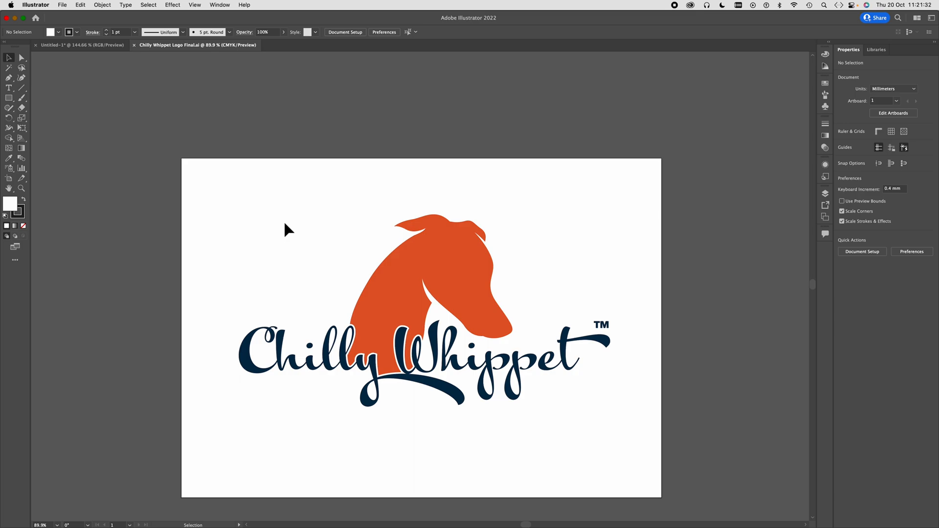
- Copy all the logo artwork and paste it into the untitled brand board document
key(super+a)
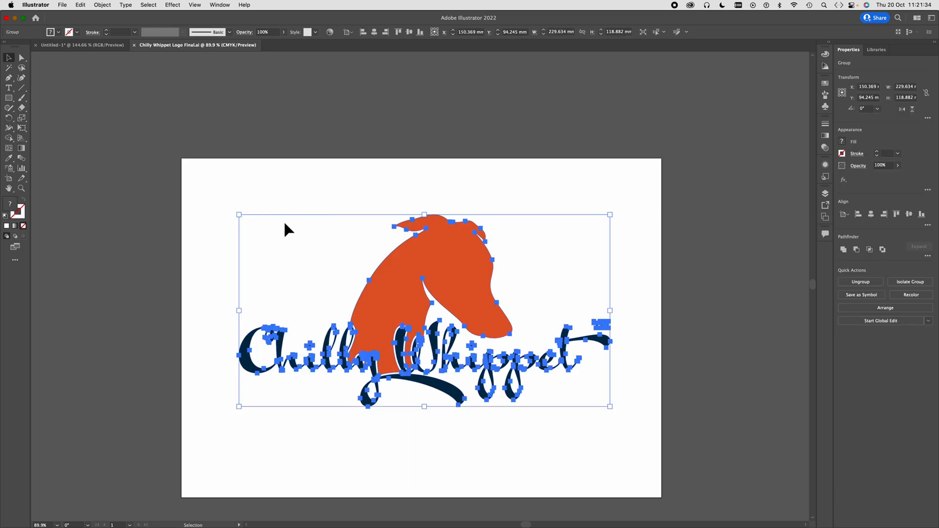
key(a)
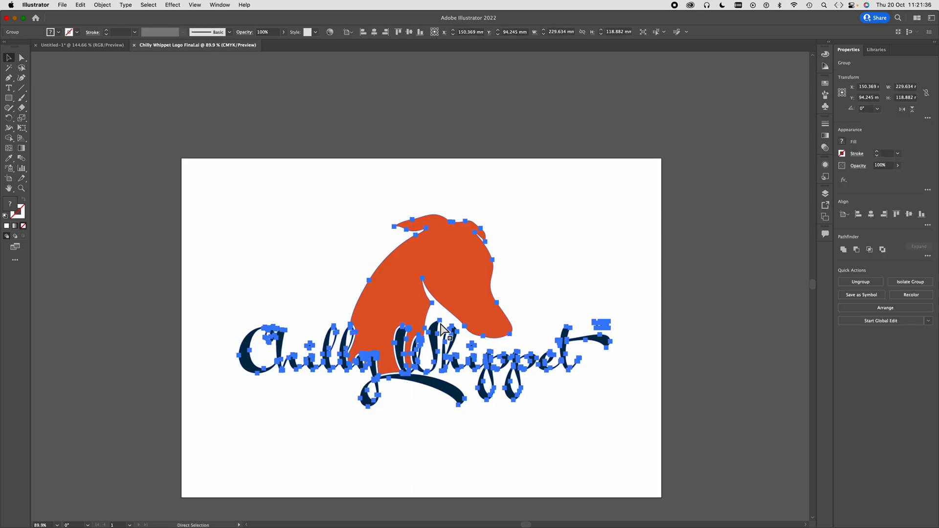
key(v)
click(88, 48)
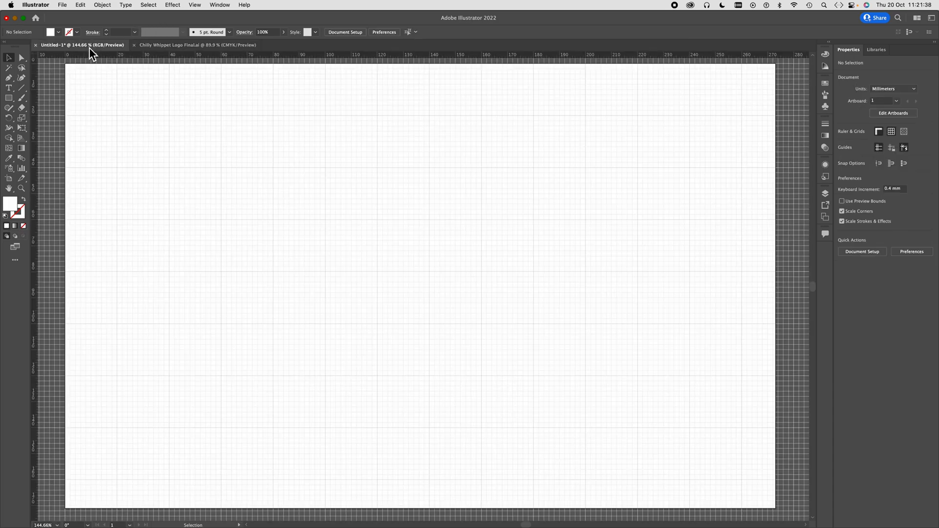
key(super+v)
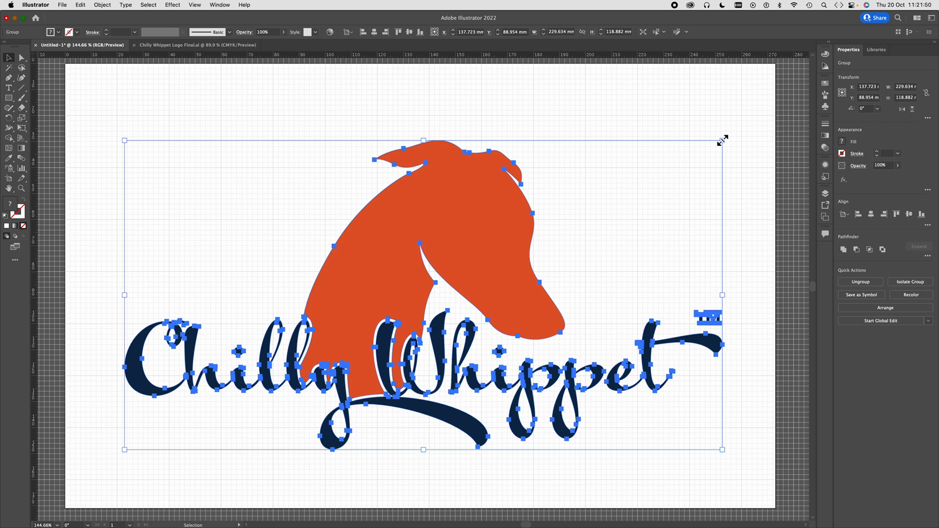
- Scale the pasted logo down proportionally to about 100 mm wide
key(shift)
drag(722, 140, 407, 317)
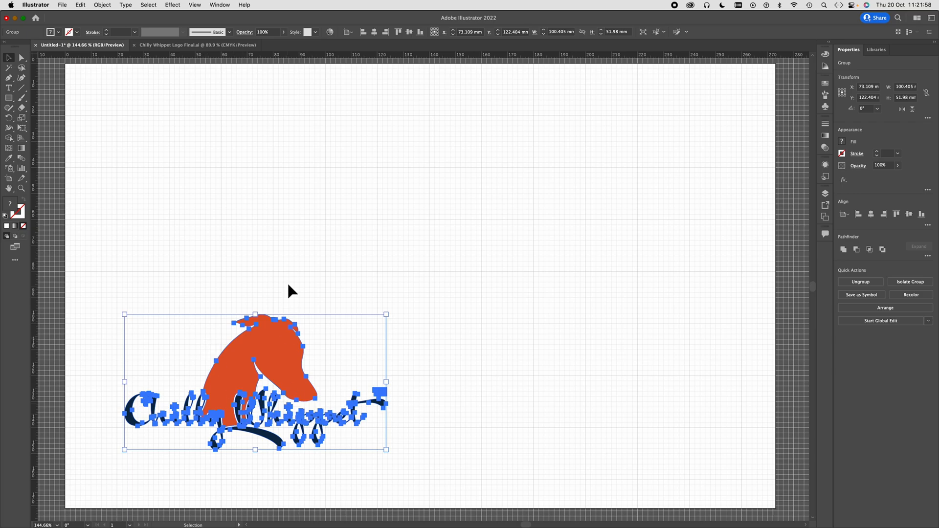
- Move the logo to the artboard's upper-left corner and scale it down proportionally to about 80 mm wide
scroll(288, 285, left, 5)
drag(332, 365, 272, 114)
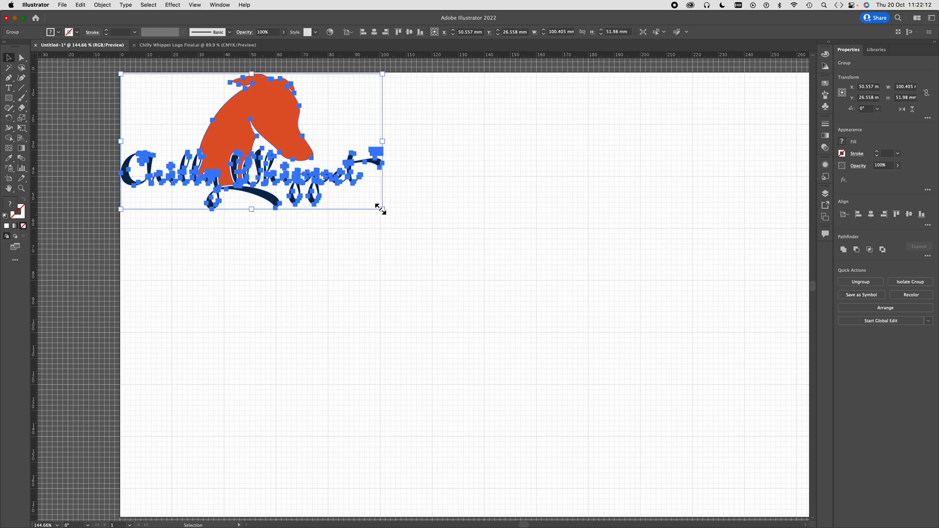
drag(381, 208, 330, 246)
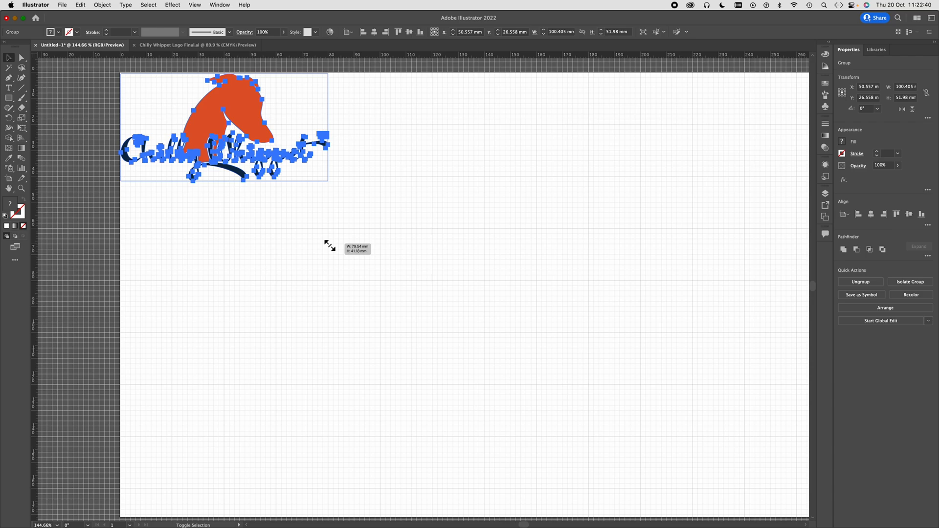
drag(330, 245, 333, 249)
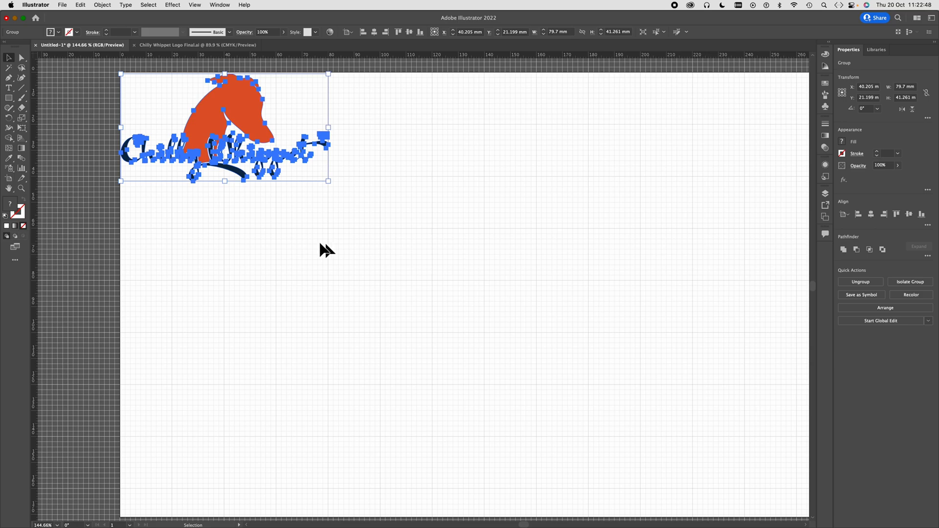
click(104, 142)
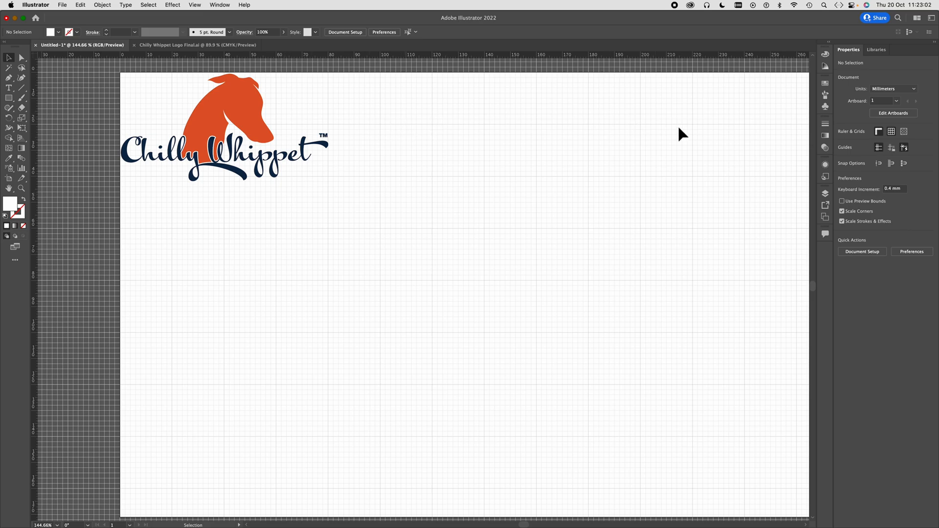
- Draw a circle about 32 mm in diameter to the right of the logo and fill it with the whippet's orange
scroll(654, 123, right, 5)
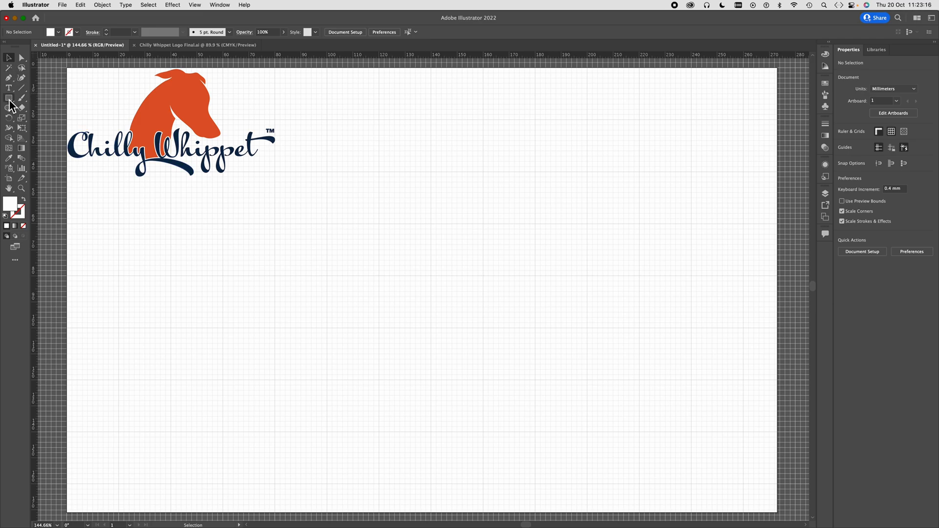
drag(9, 100, 9, 99)
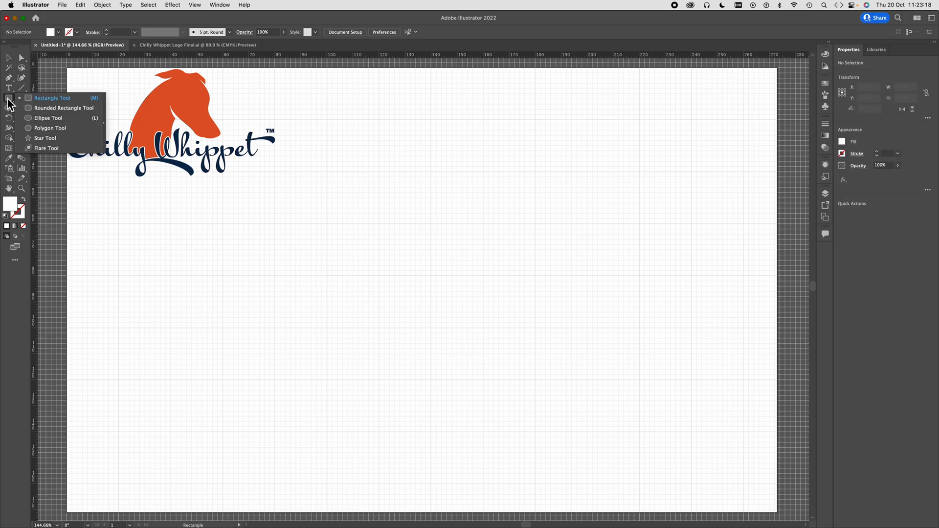
click(28, 118)
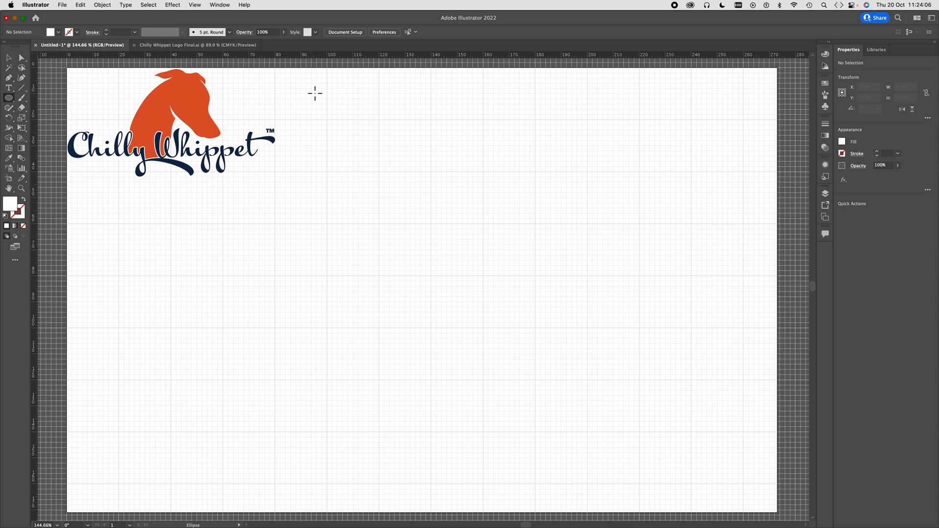
drag(311, 88, 398, 161)
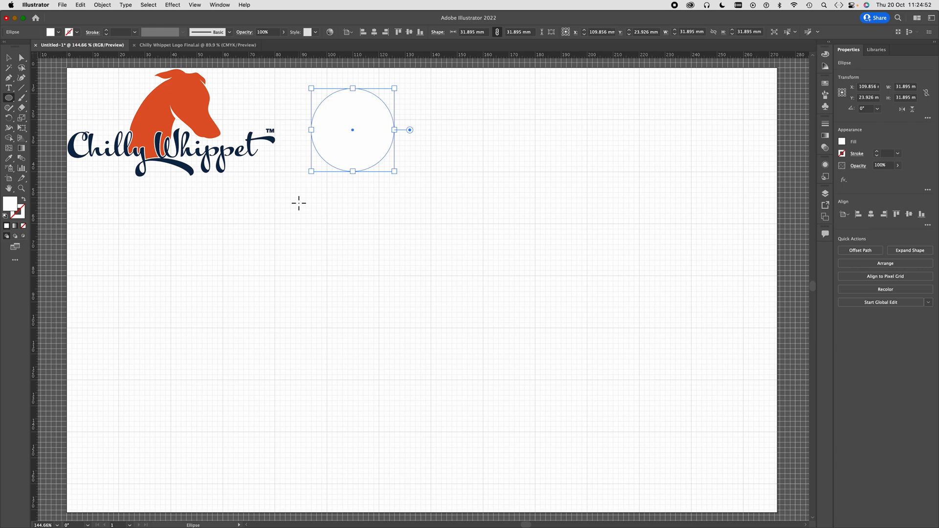
key(i)
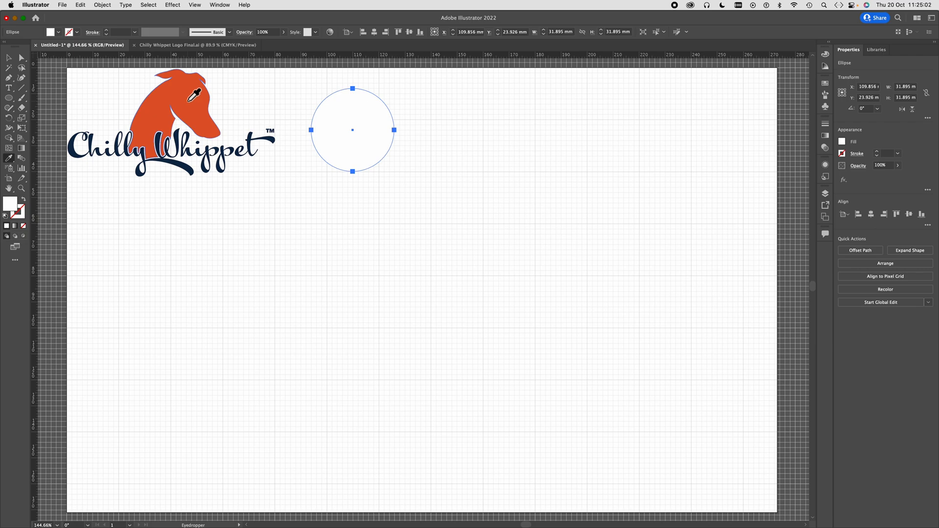
click(189, 100)
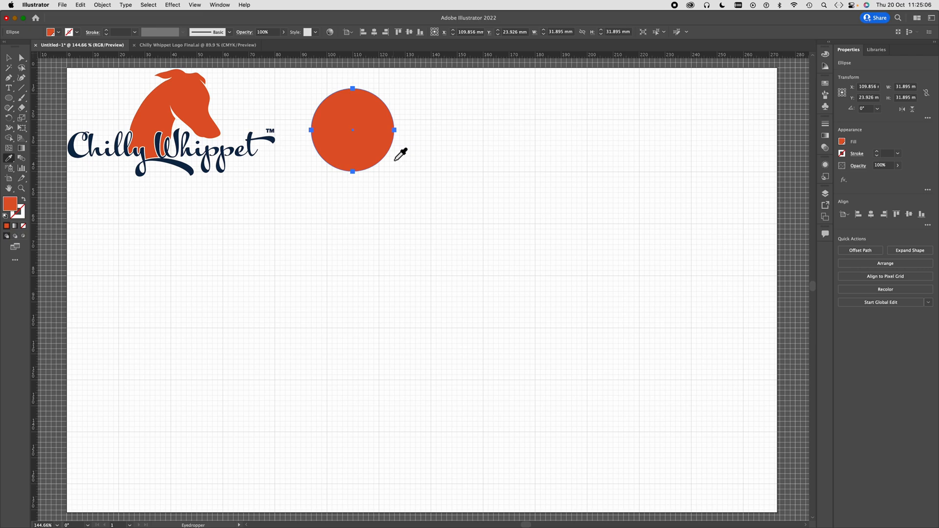
- Duplicate the orange circle about 34 mm to the right, level with the original
click(9, 59)
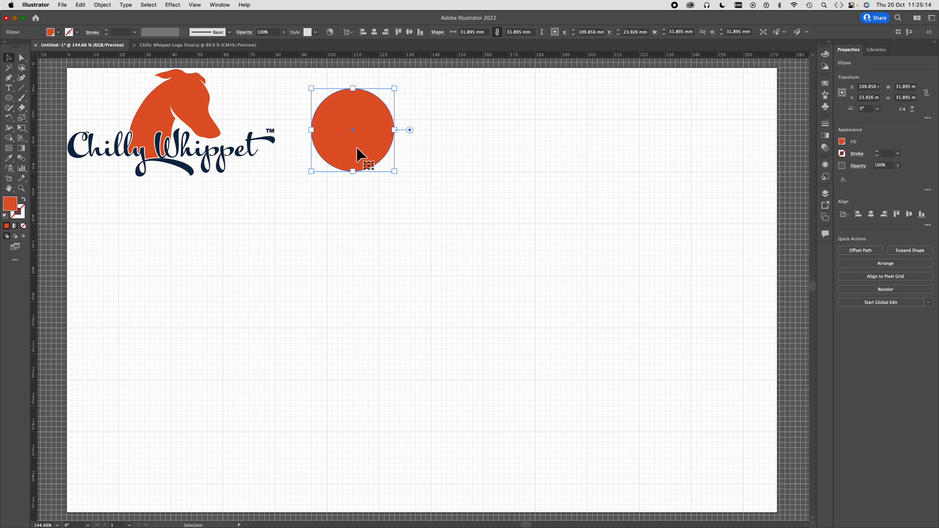
drag(355, 145, 336, 142)
key(super+z)
shift+click(331, 146)
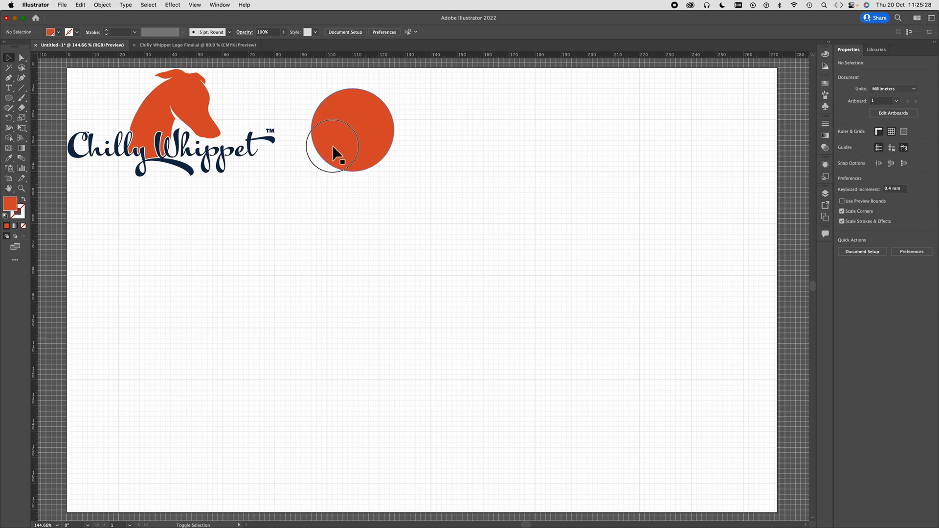
drag(333, 146, 422, 156)
key(alt)
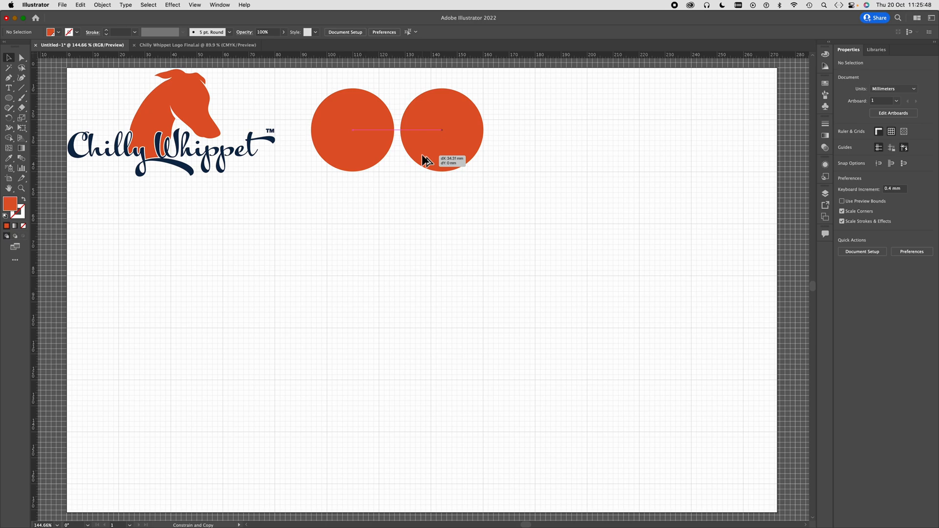
drag(423, 156, 423, 157)
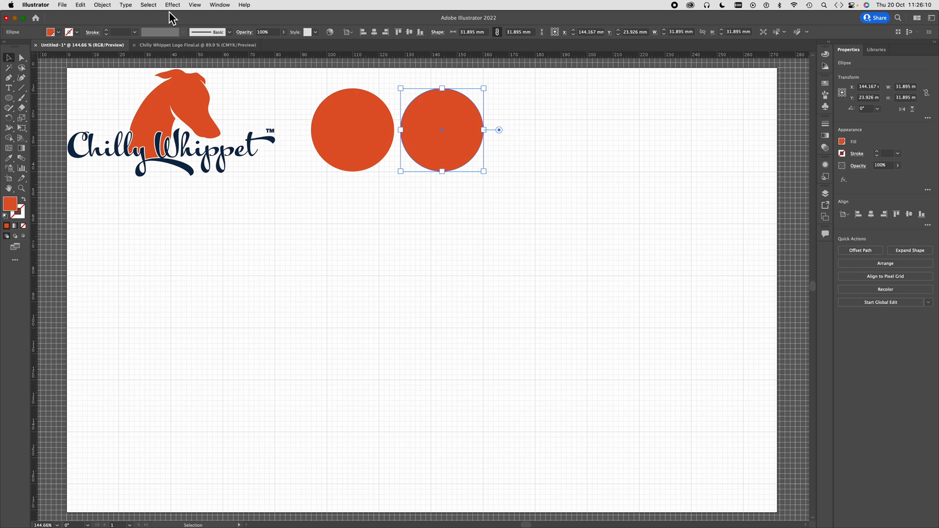
- Repeat the copy with Transform Again four times to extend the row to six evenly spaced circles
click(103, 6)
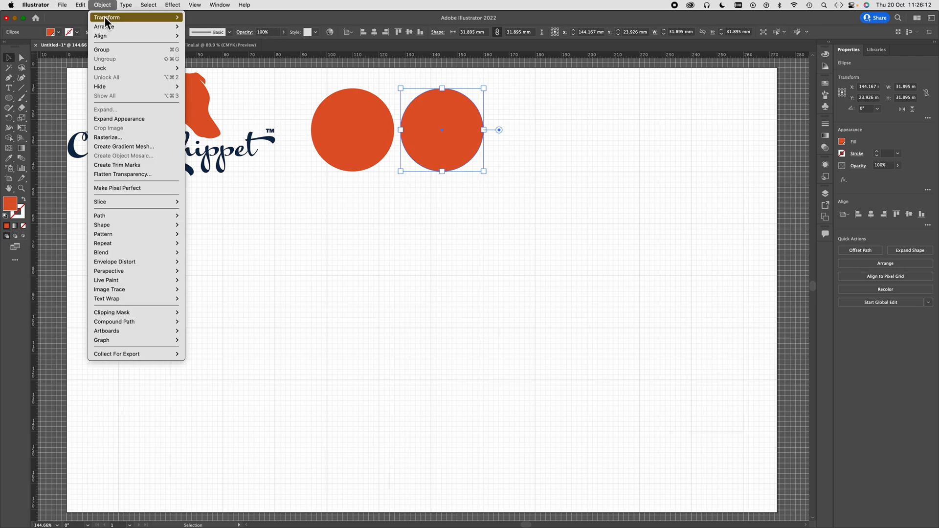
mouse_move(106, 21)
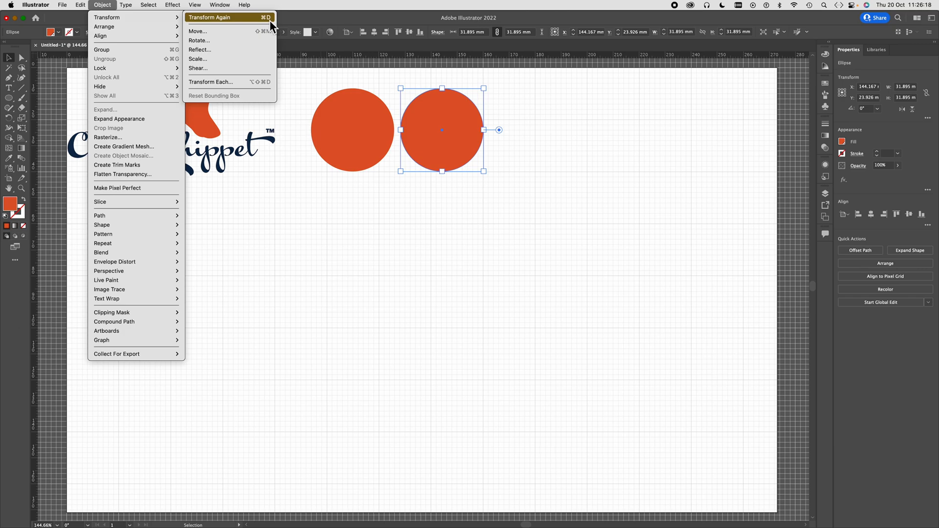
click(223, 18)
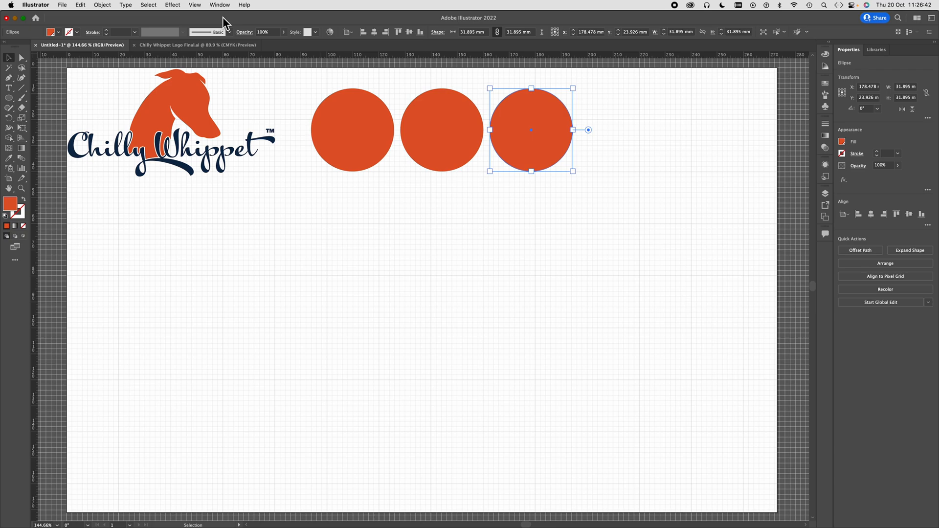
key(super+d)
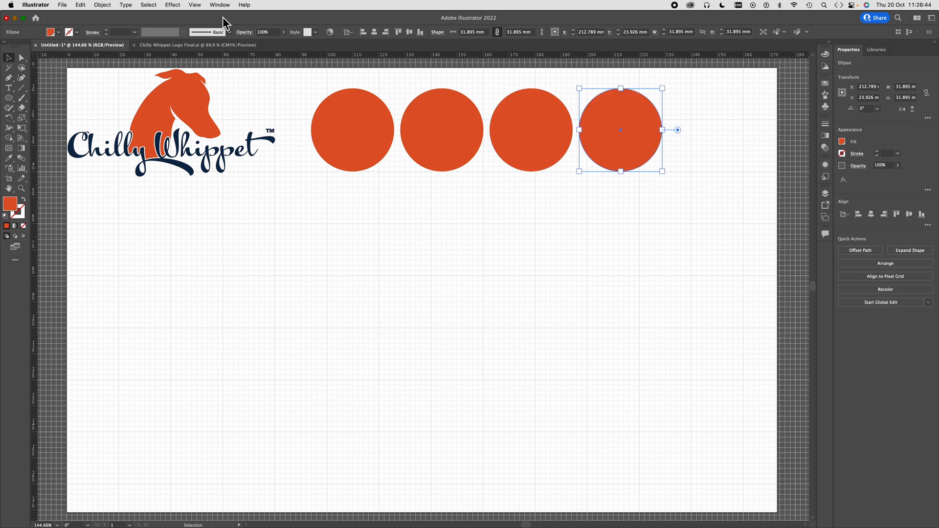
key(super+d)
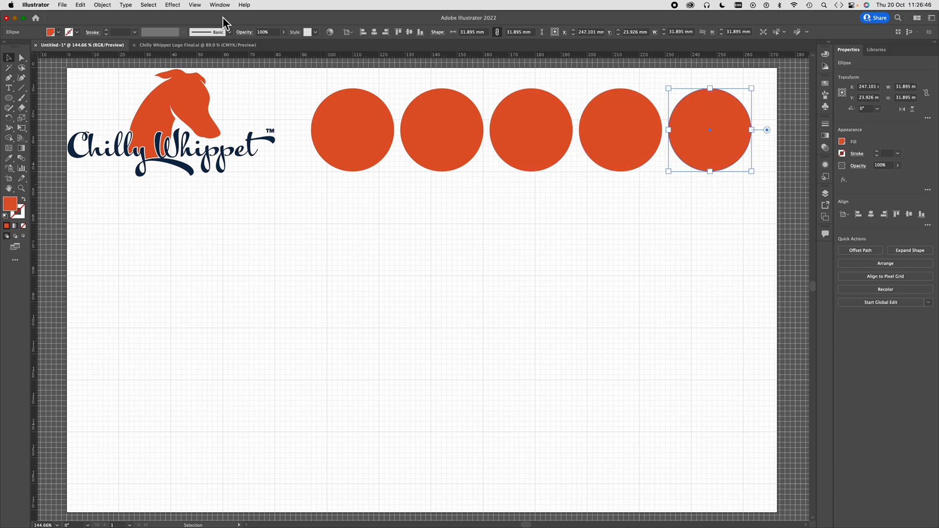
key(super+d)
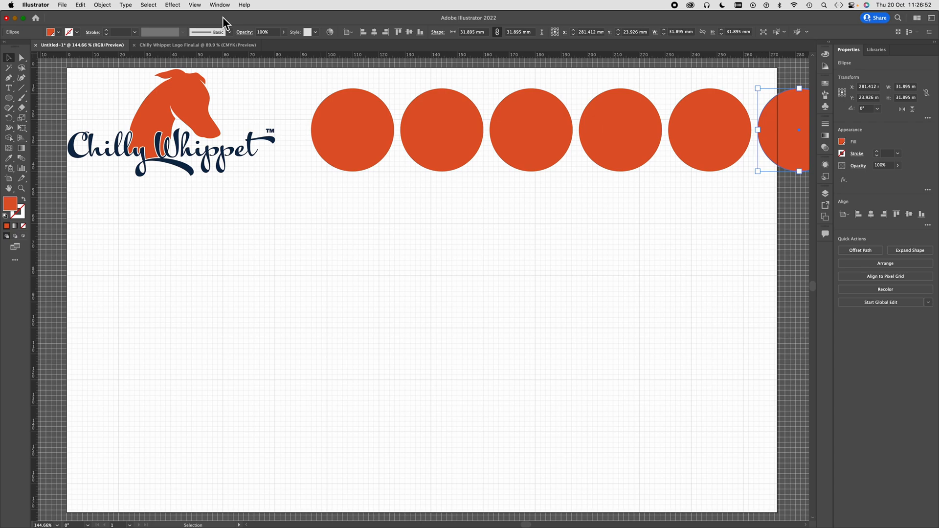
- Scale all six circles down together proportionally to about 178 mm total width, so the row ends at the artboard's right edge
scroll(497, 272, down, 3)
click(497, 273)
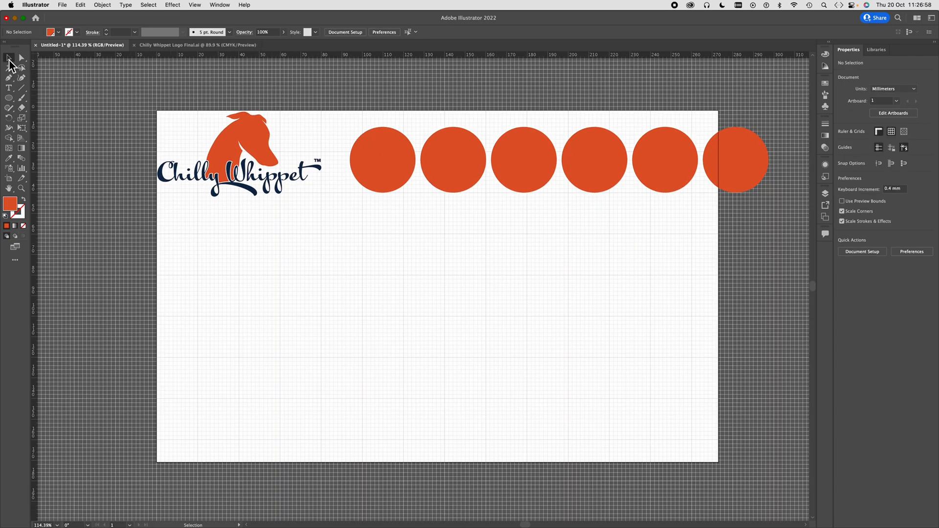
click(389, 177)
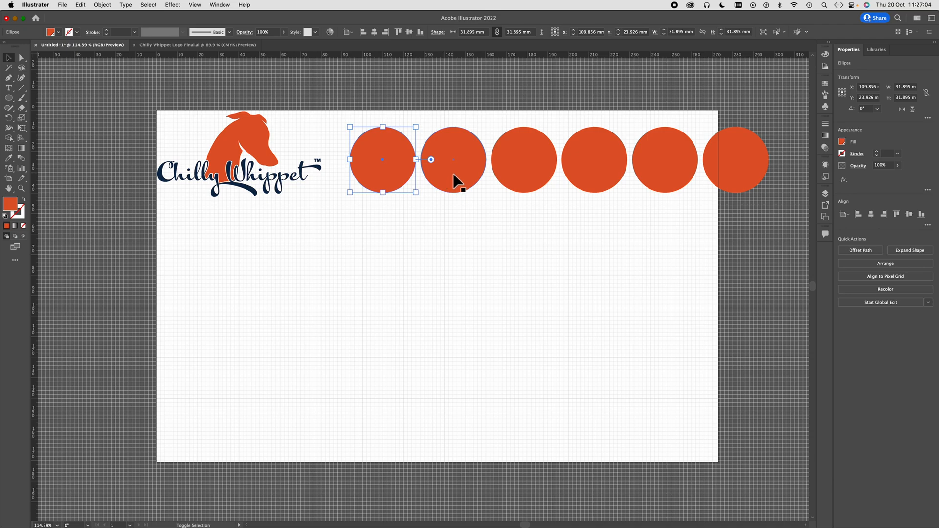
shift+click(471, 182)
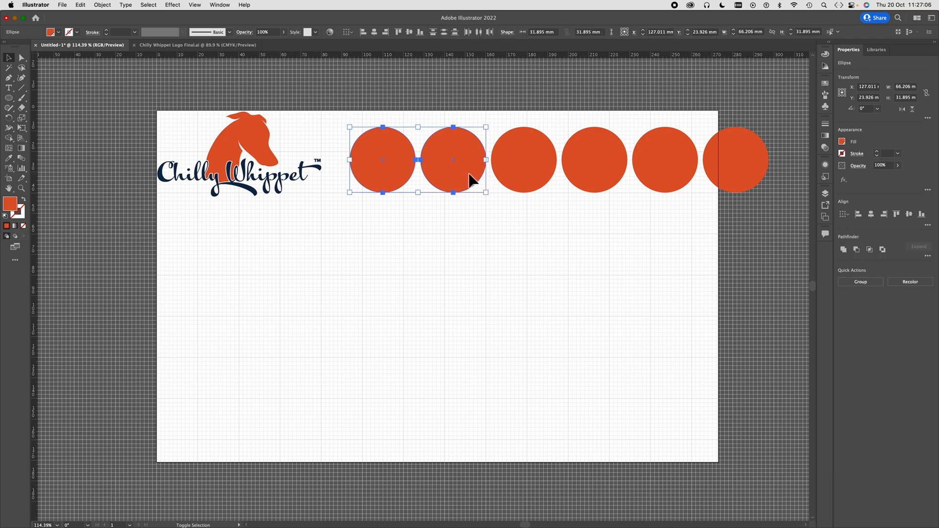
shift+click(538, 184)
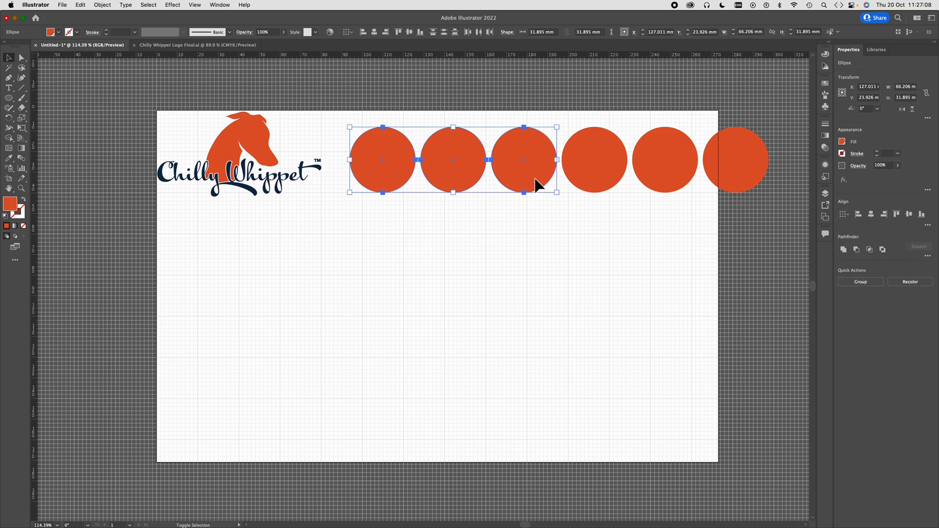
shift+click(575, 171)
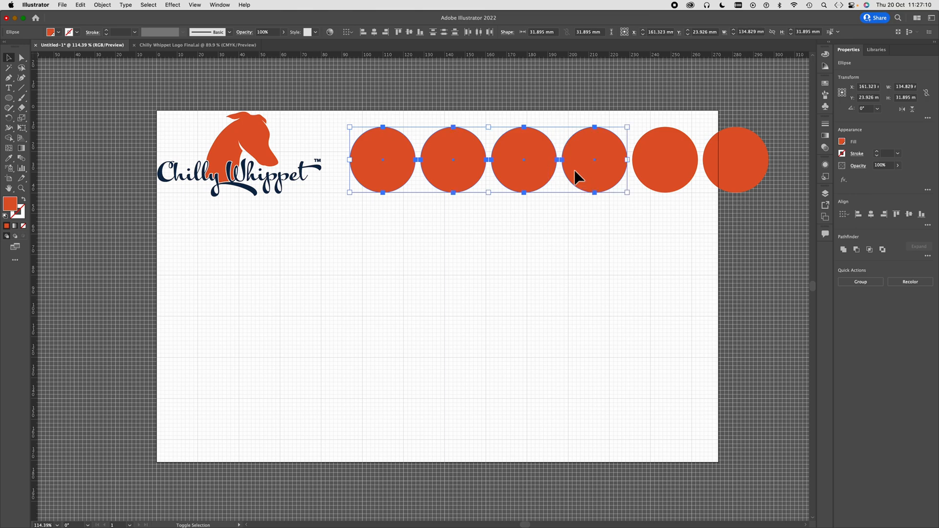
shift+click(652, 171)
shift+click(737, 173)
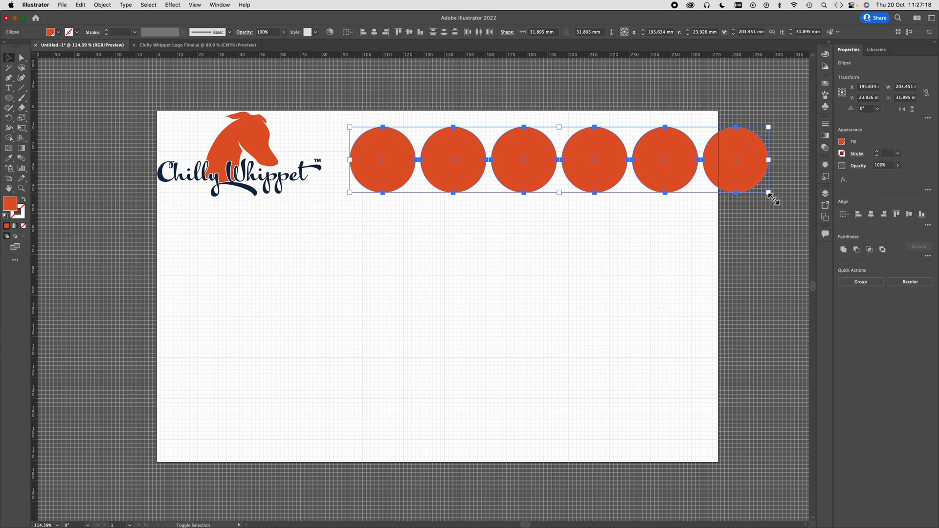
click(764, 192)
drag(764, 191, 722, 196)
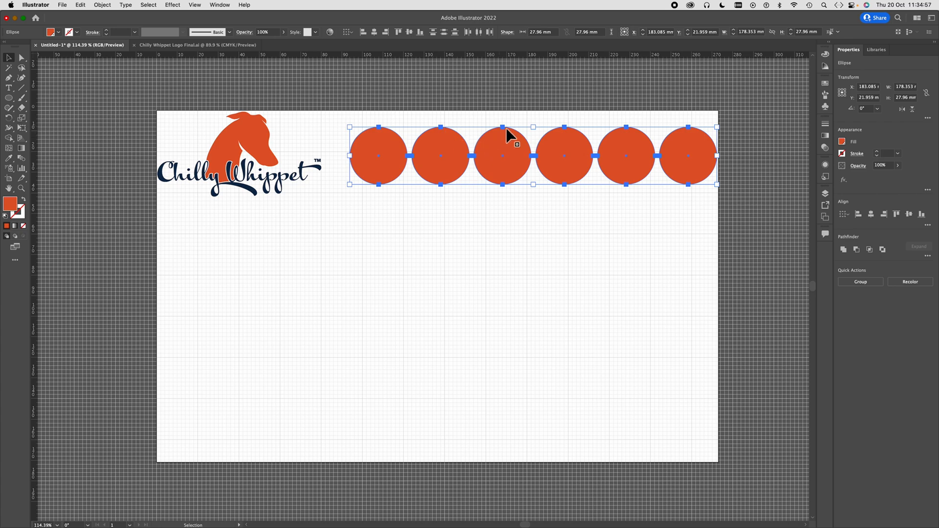
click(471, 121)
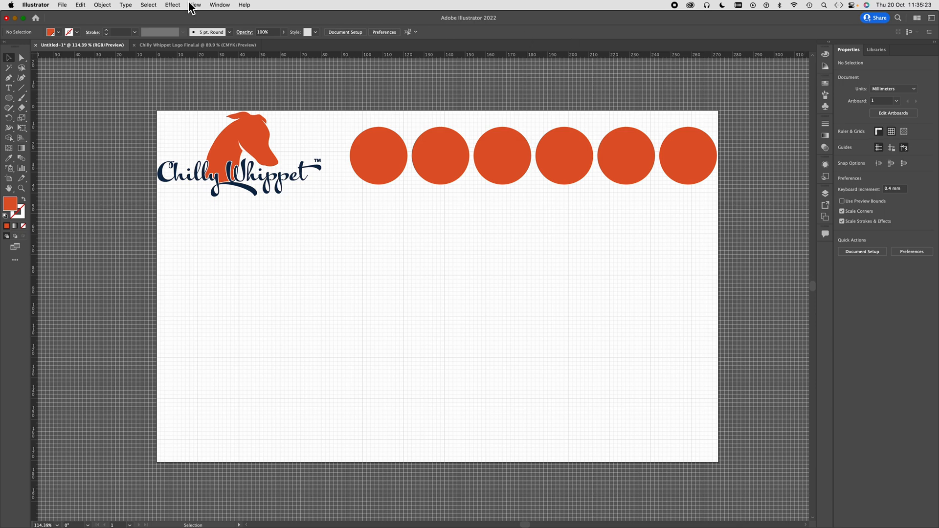
- Open the document's swatches and look through the full list, from the default colours to the Pantone brand colours and Brights group
click(219, 5)
mouse_move(230, 48)
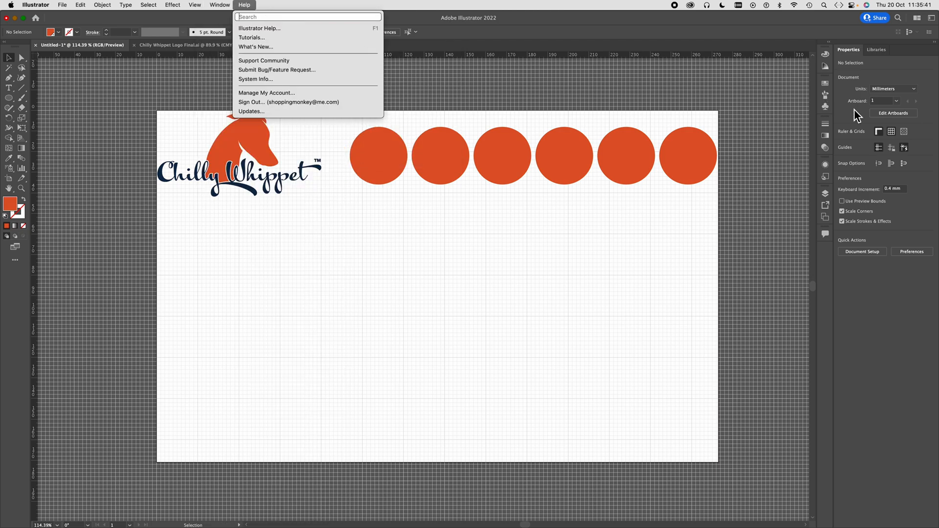
click(831, 91)
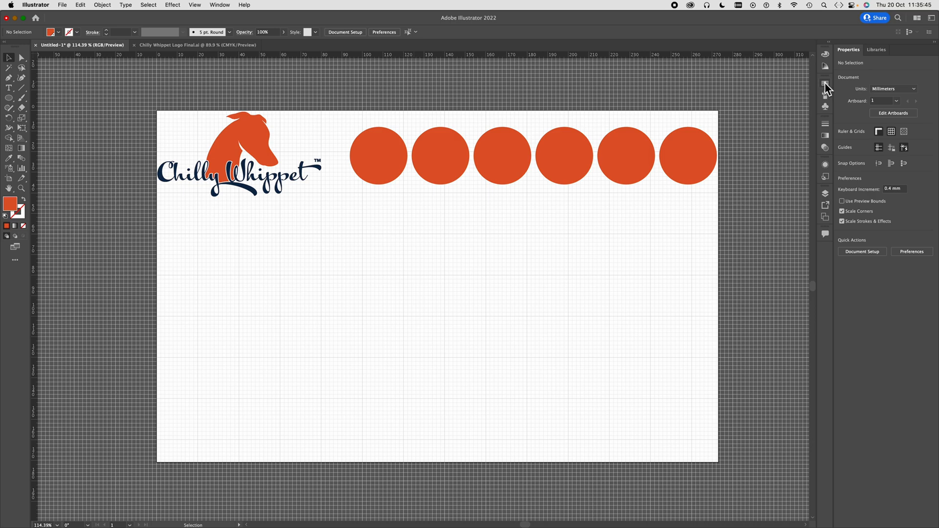
click(824, 85)
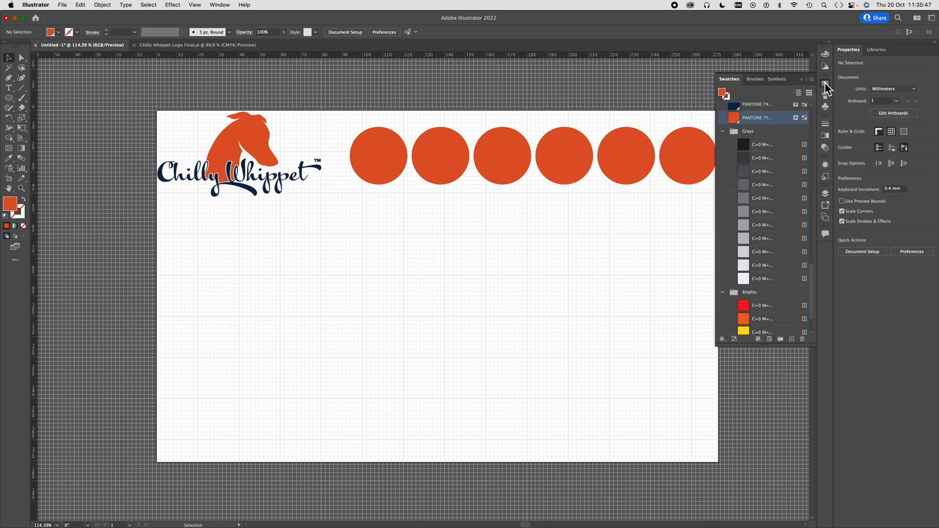
scroll(769, 229, down, 3)
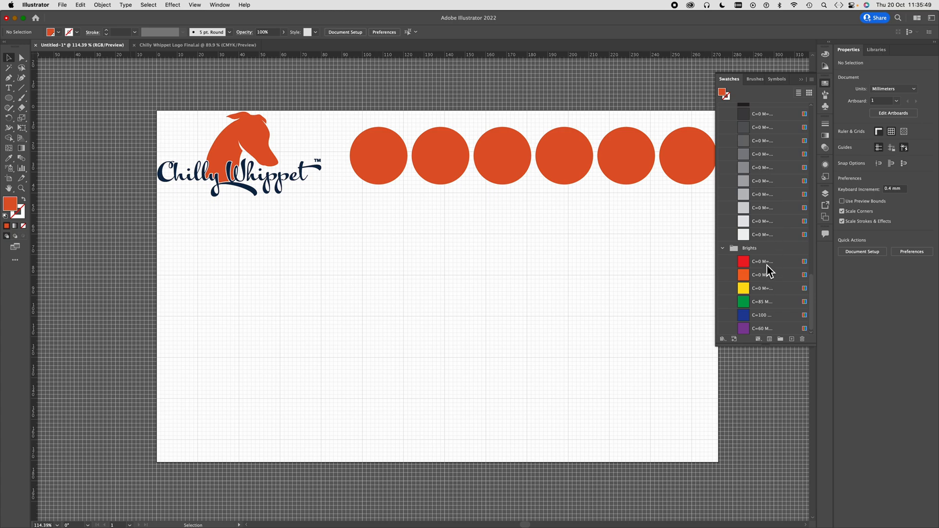
scroll(767, 265, down, 15)
scroll(767, 269, up, 10)
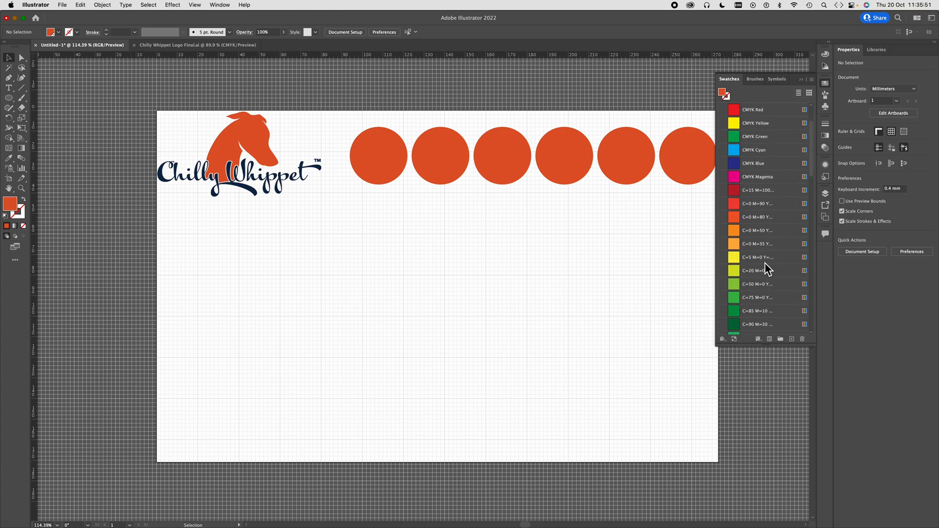
scroll(766, 269, down, 10)
scroll(767, 269, up, 20)
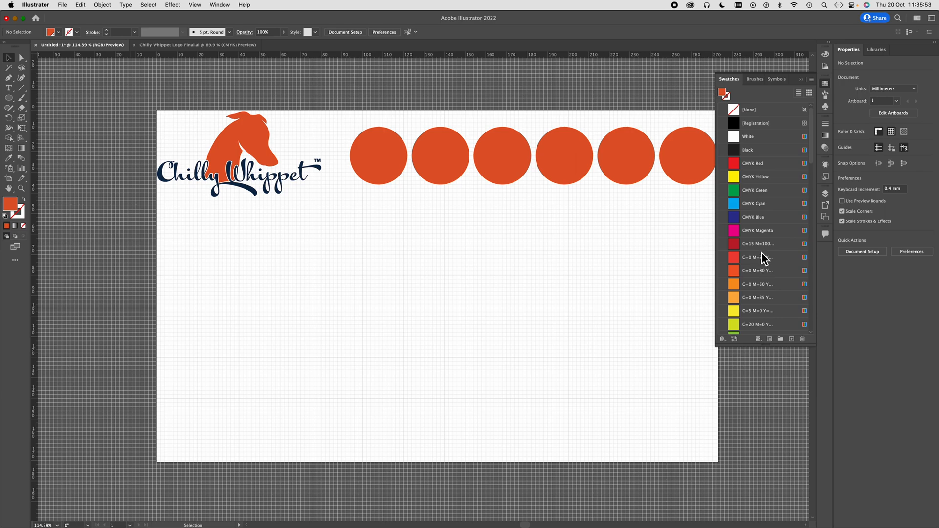
scroll(752, 268, down, 15)
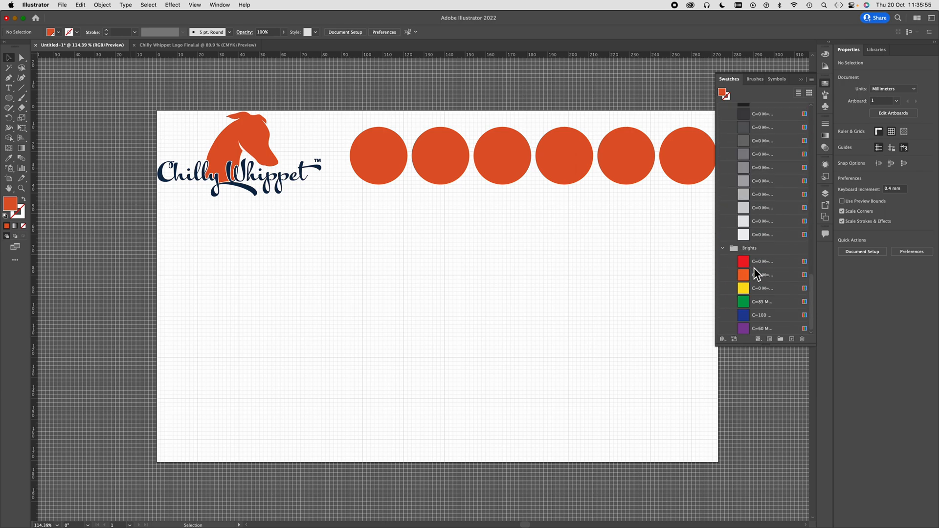
scroll(753, 268, up, 15)
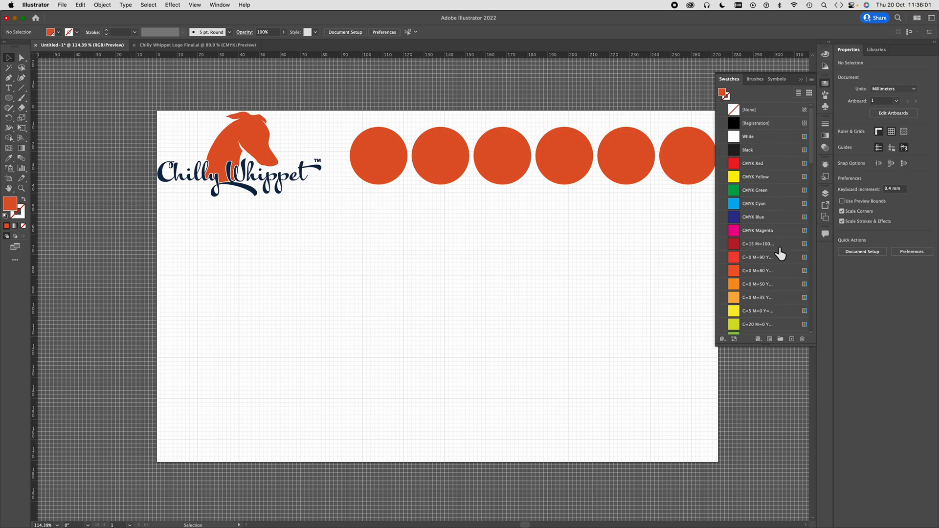
- Select all unused swatches and delete them from the document
click(811, 79)
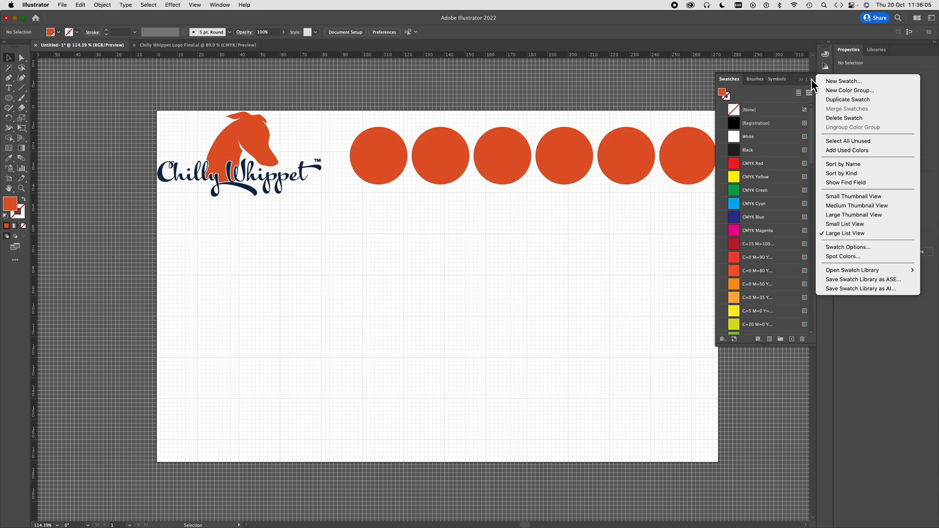
click(853, 142)
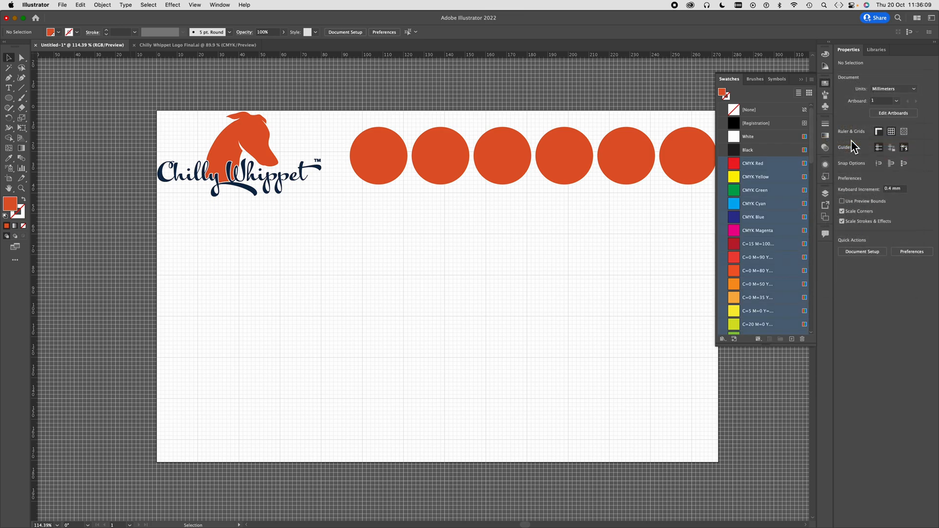
click(802, 339)
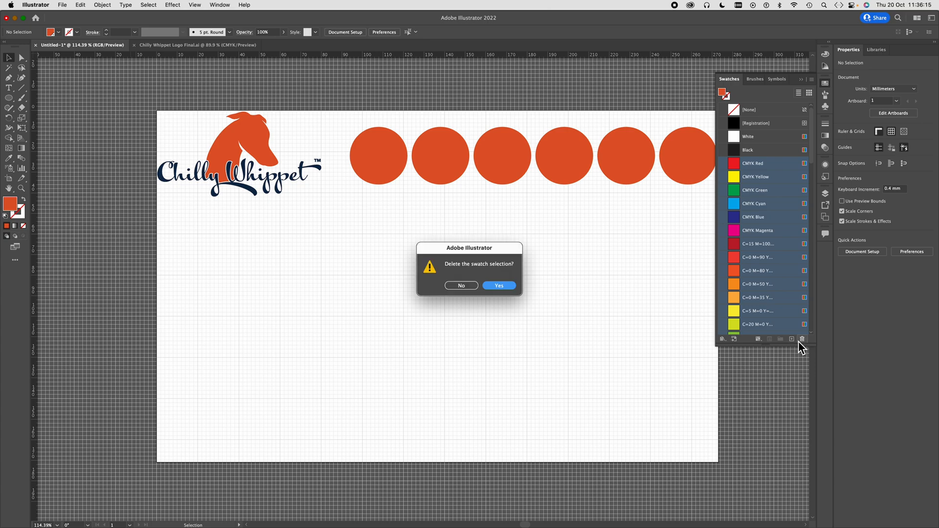
click(499, 286)
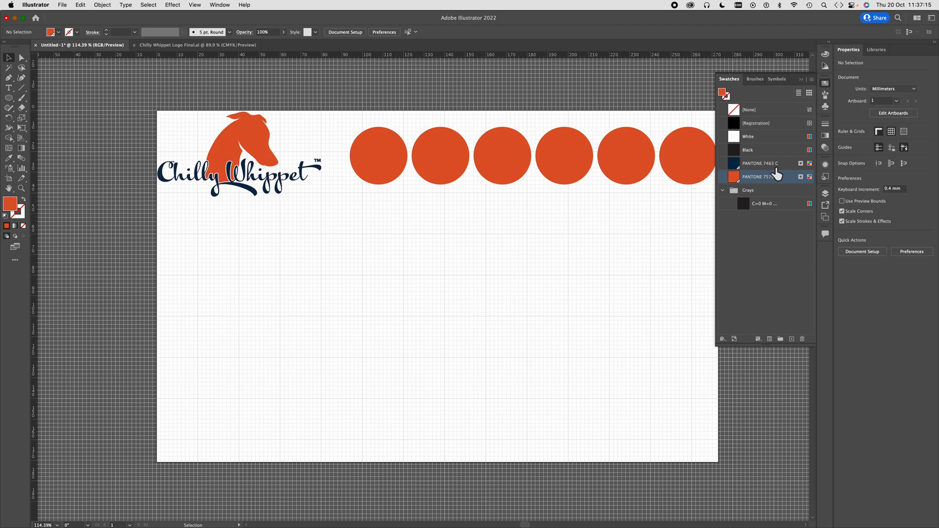
- Fill the second circle in the row with the navy swatch PANTONE 7463 C
click(387, 157)
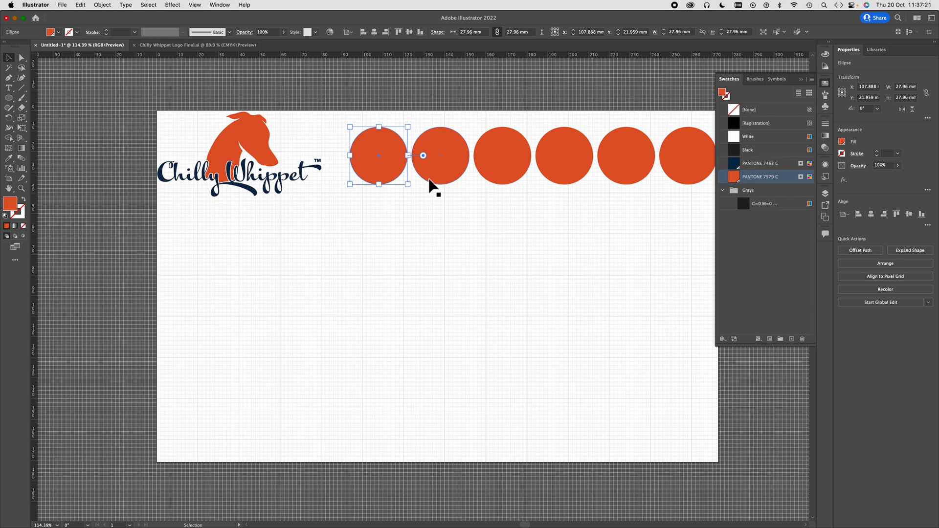
click(451, 164)
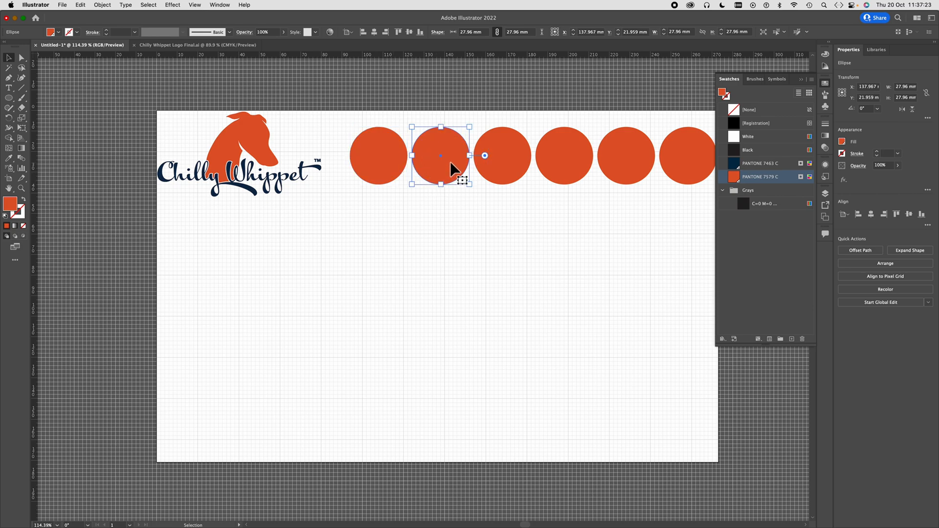
click(734, 164)
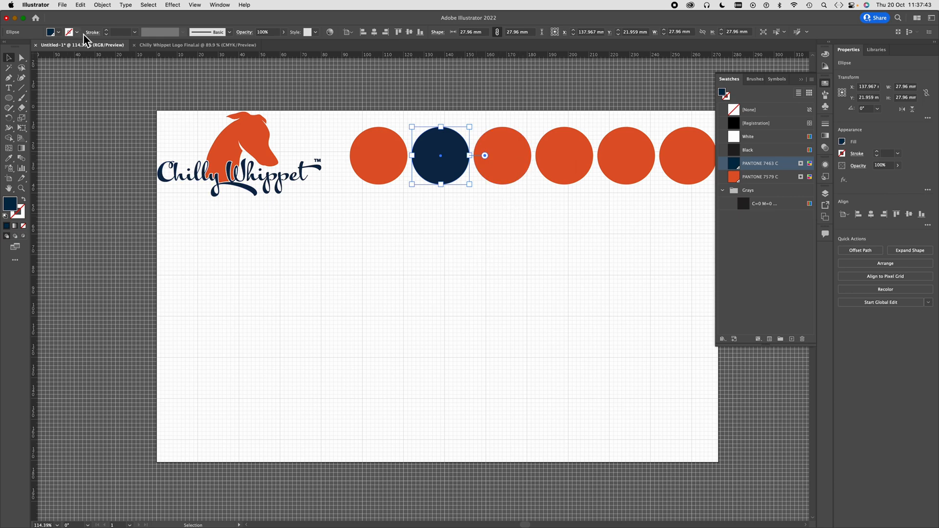
click(90, 72)
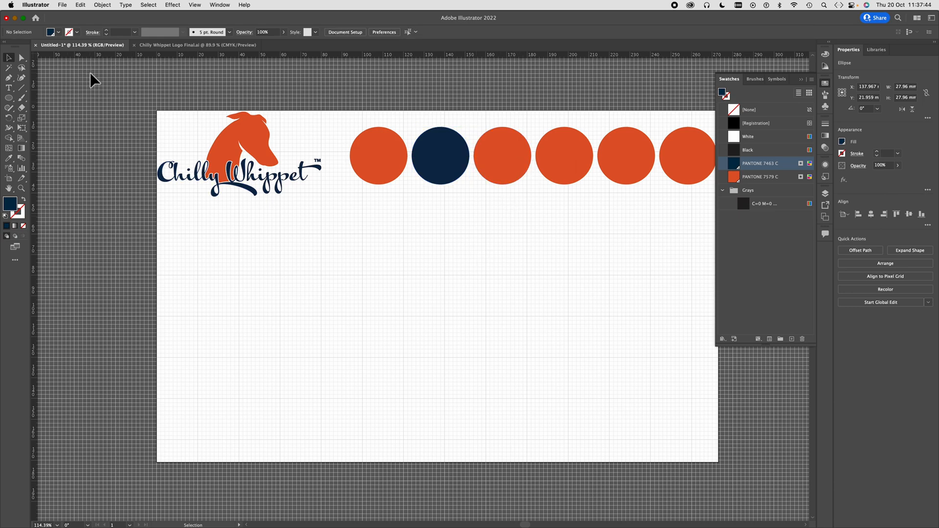
- Open the JPEG version of the trend board, Modernday heathcliffe trend board.jpg, from the brand board workshop folder
click(63, 5)
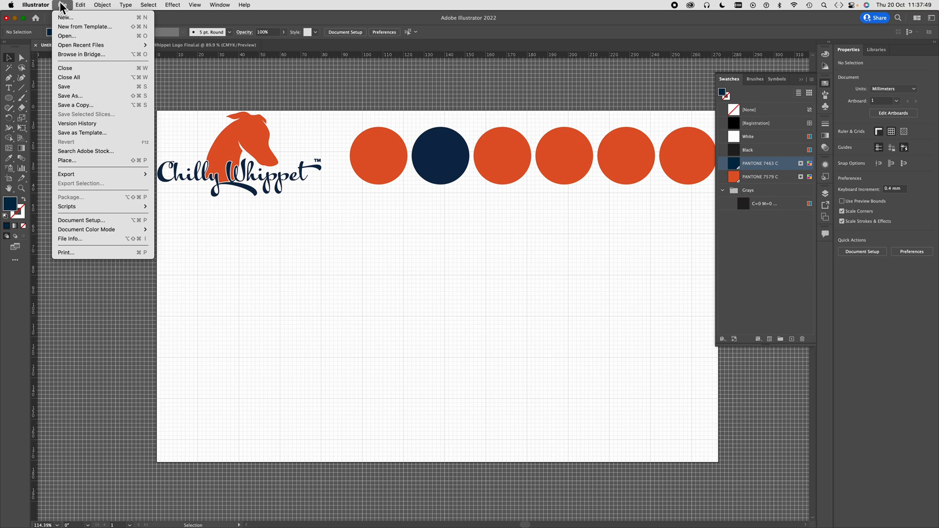
click(69, 35)
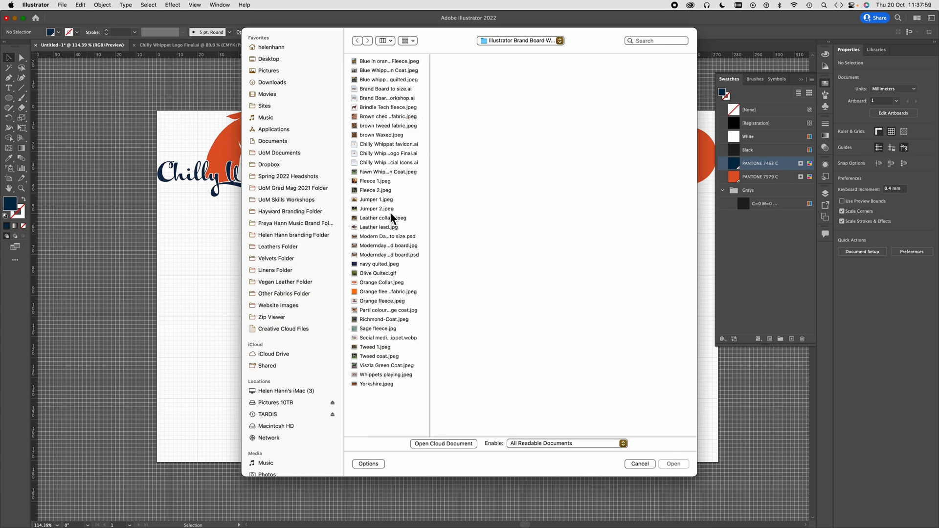
click(402, 246)
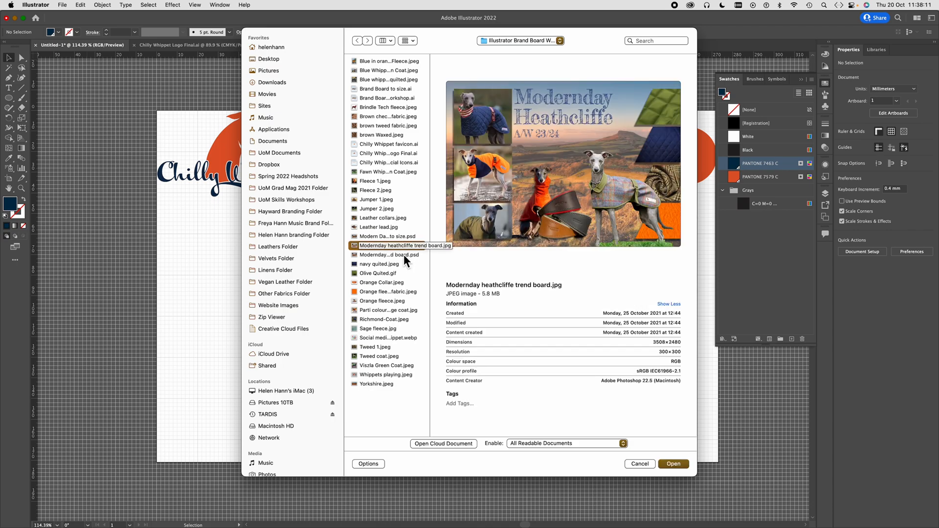
click(404, 254)
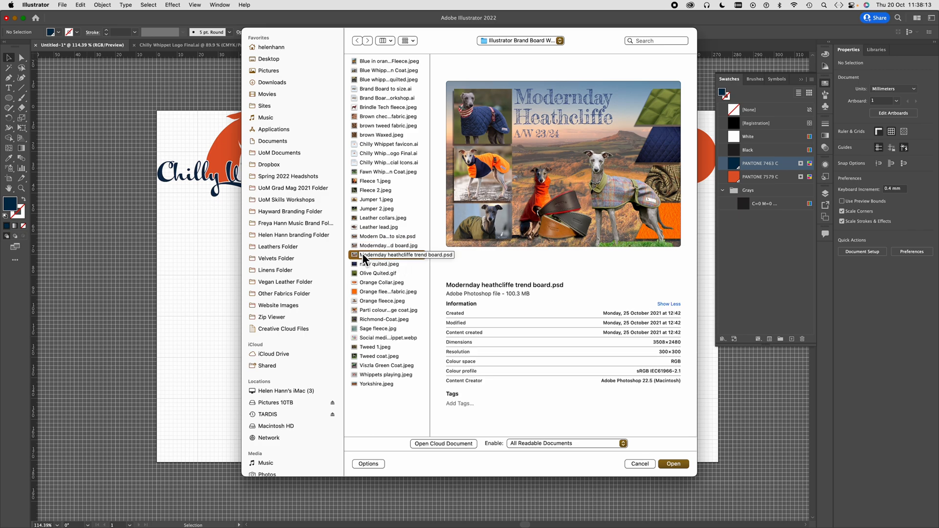
click(355, 246)
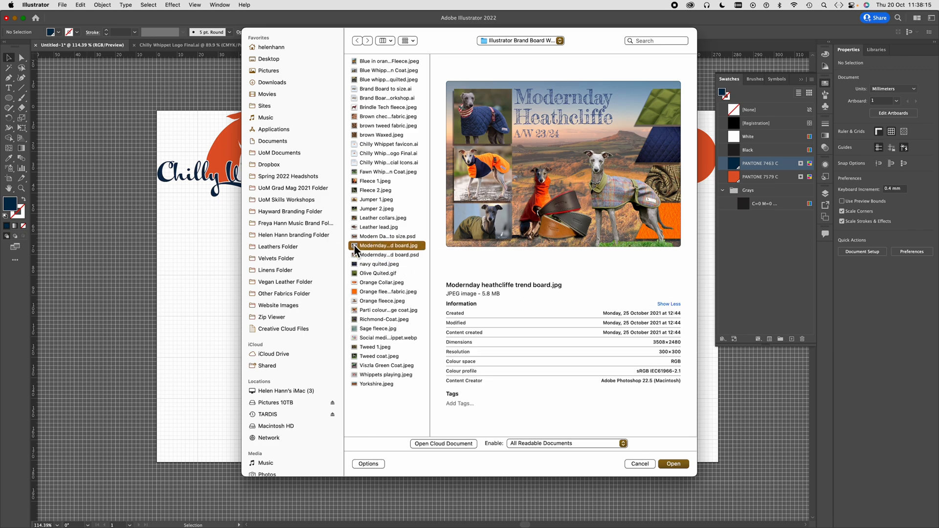
click(356, 256)
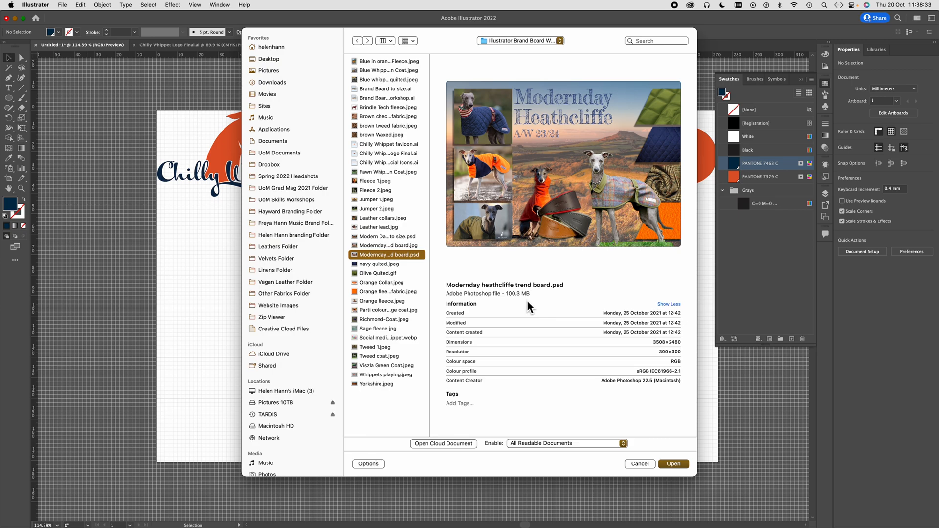
click(398, 246)
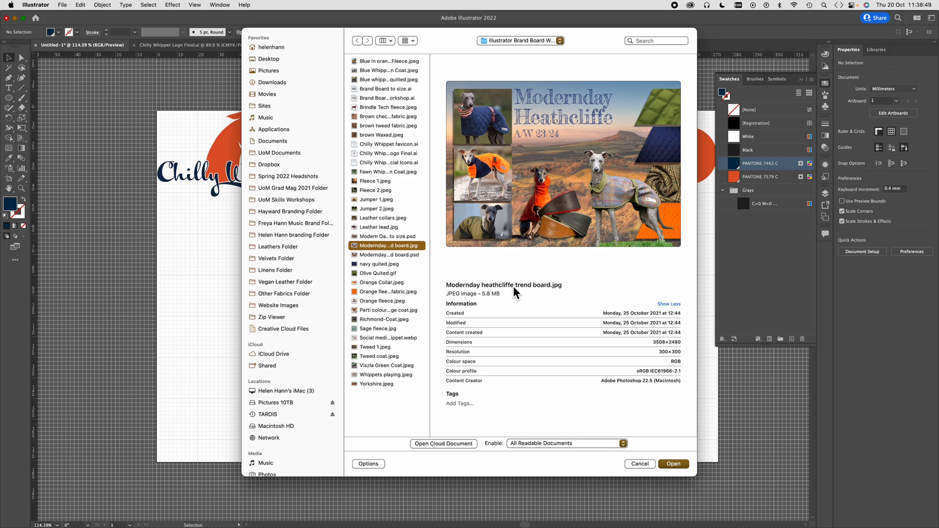
click(680, 463)
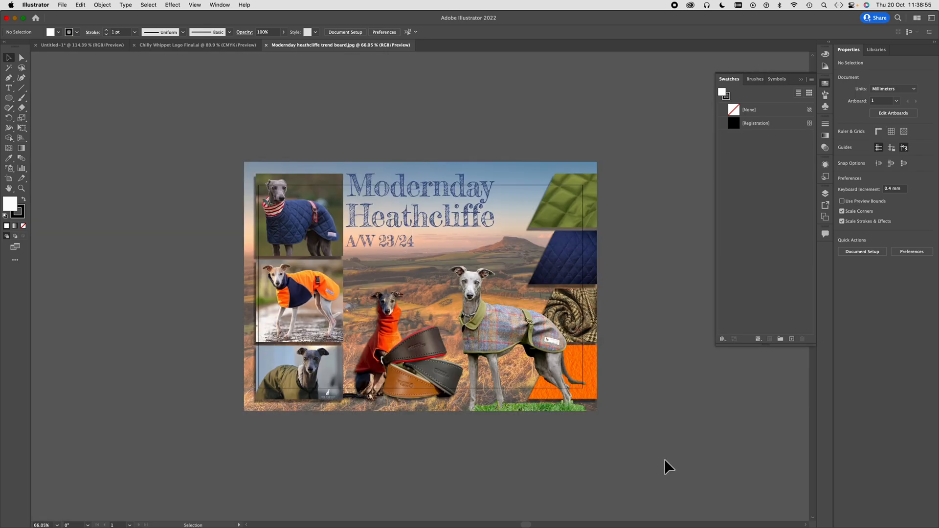
- Copy the whole trend board image and paste it into the untitled brand board document
key(super+a)
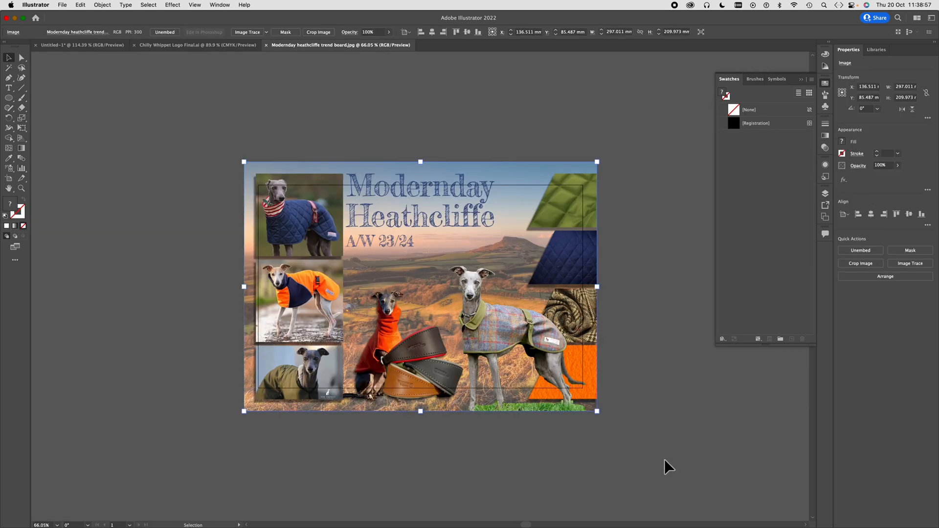
key(a)
key(v)
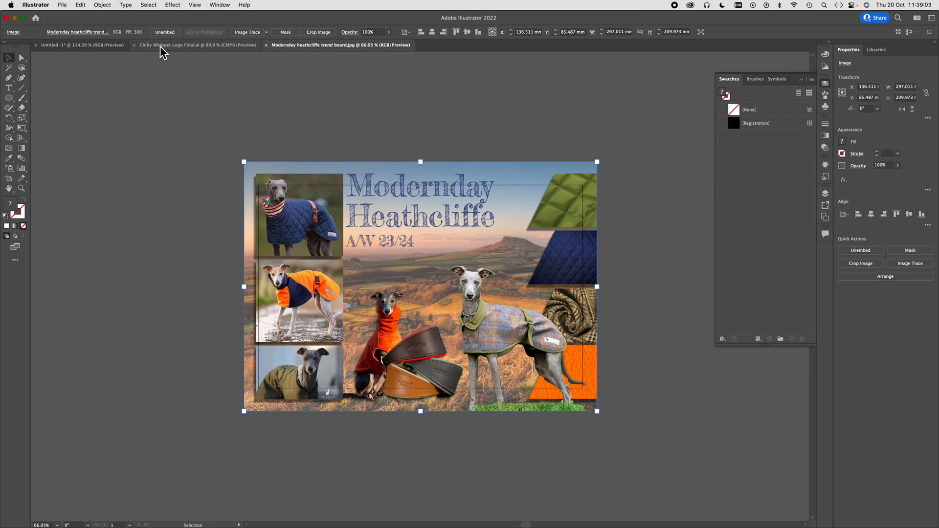
click(116, 44)
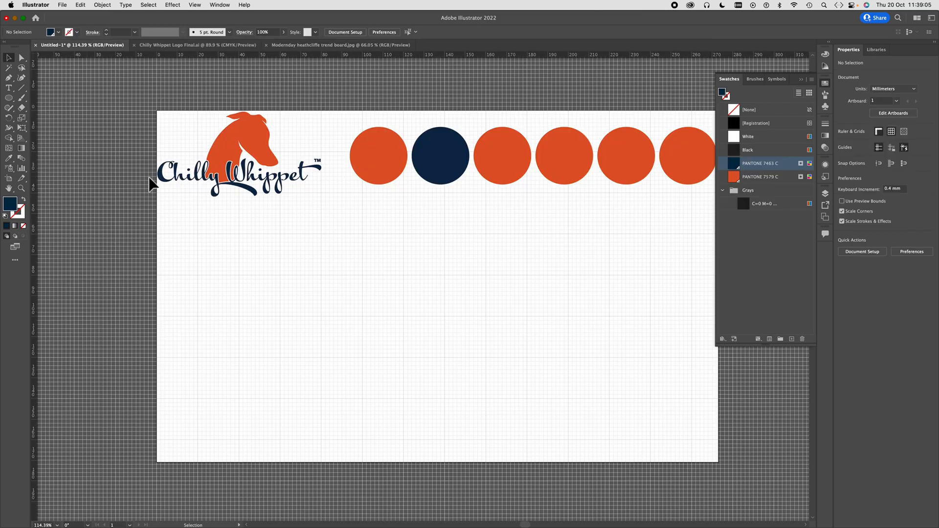
key(a)
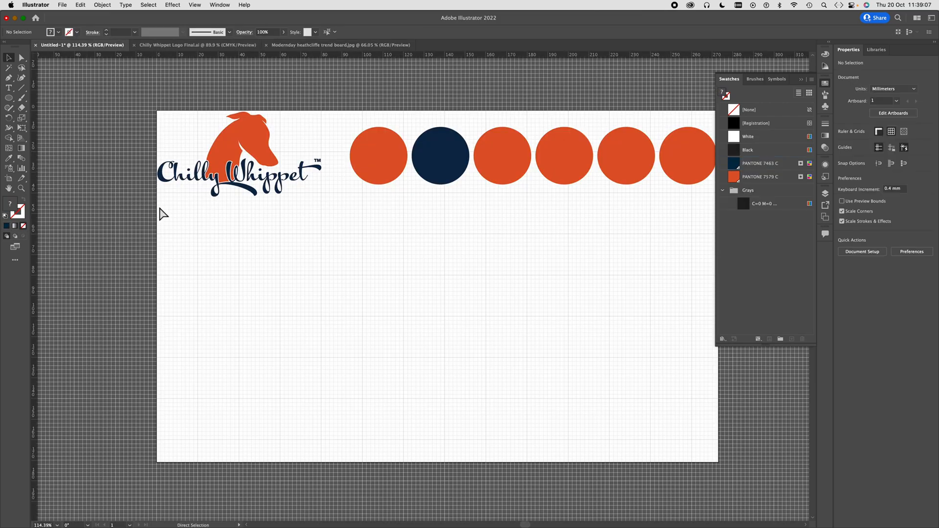
key(super+v)
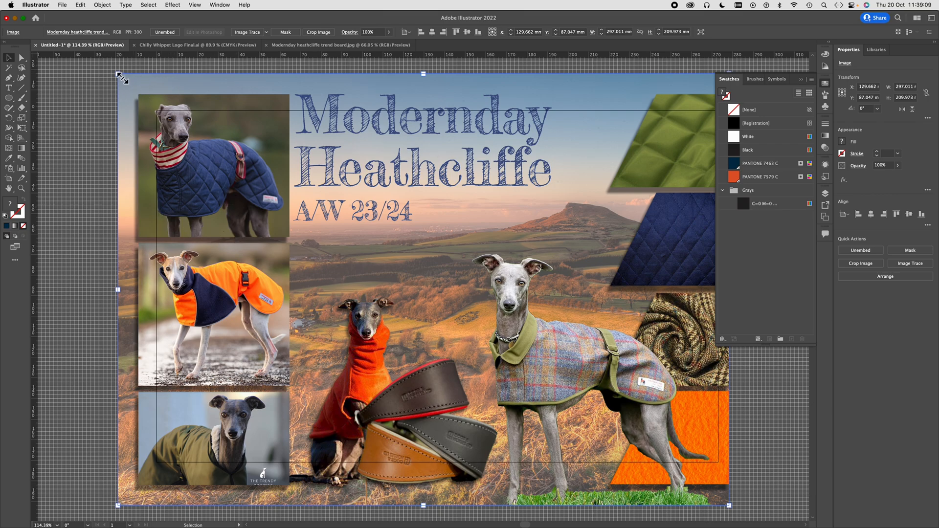
- Scale the trend board proportionally to about 100 x 70 mm and place it against the artboard's left edge, with a small gap beneath the logo
drag(121, 77, 474, 272)
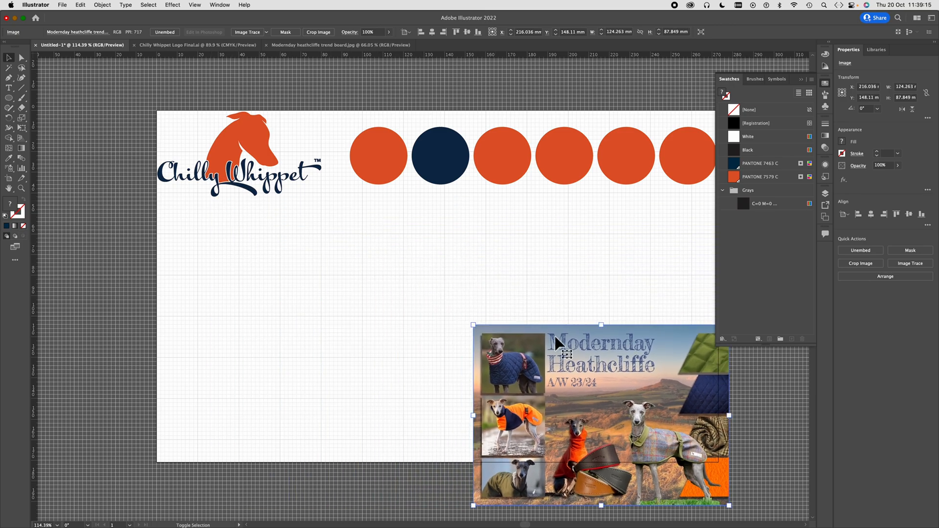
drag(594, 376, 285, 254)
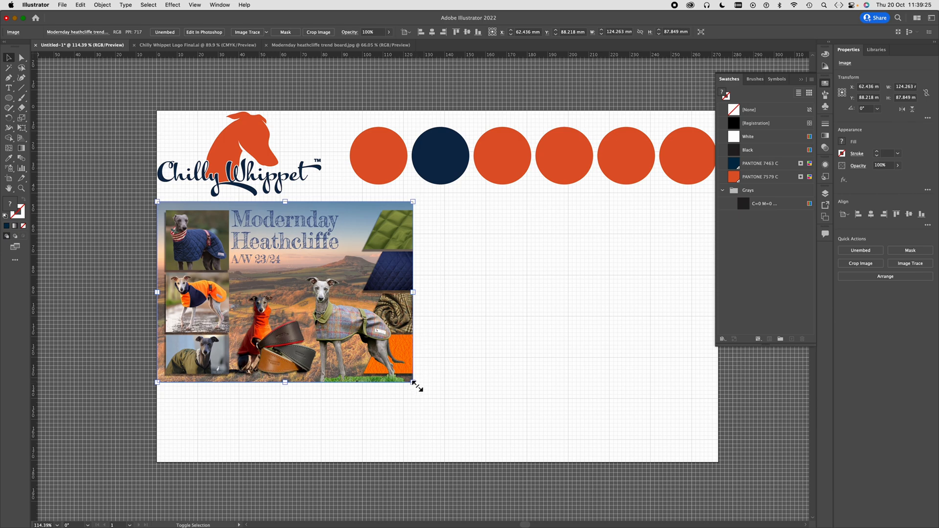
drag(416, 386, 367, 346)
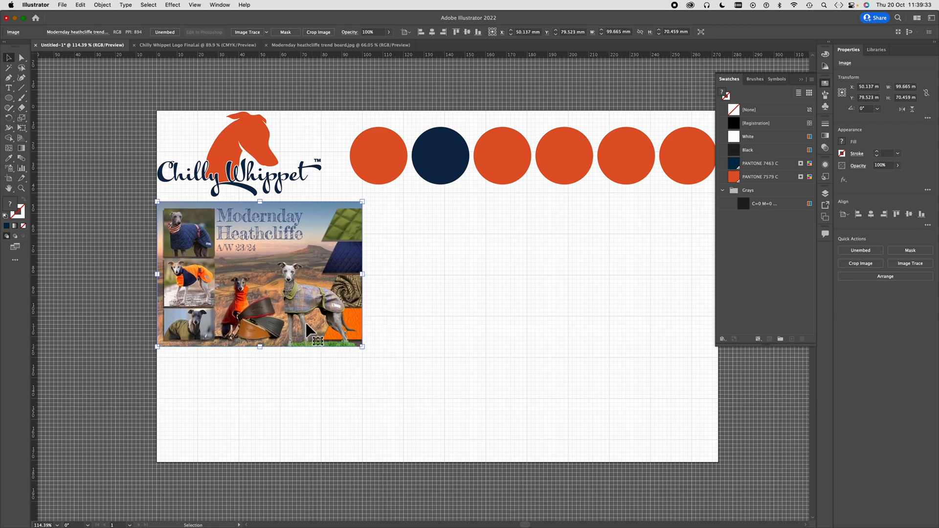
shift+click(295, 301)
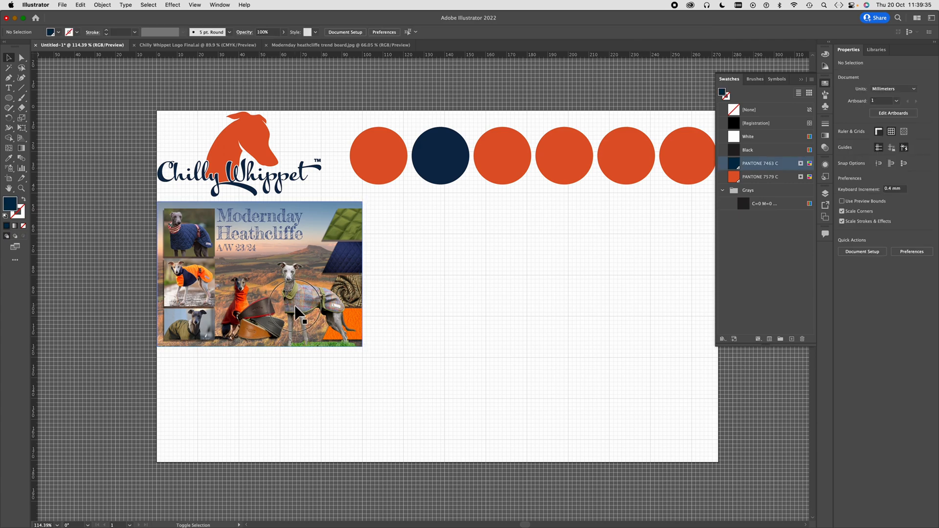
drag(300, 294, 296, 302)
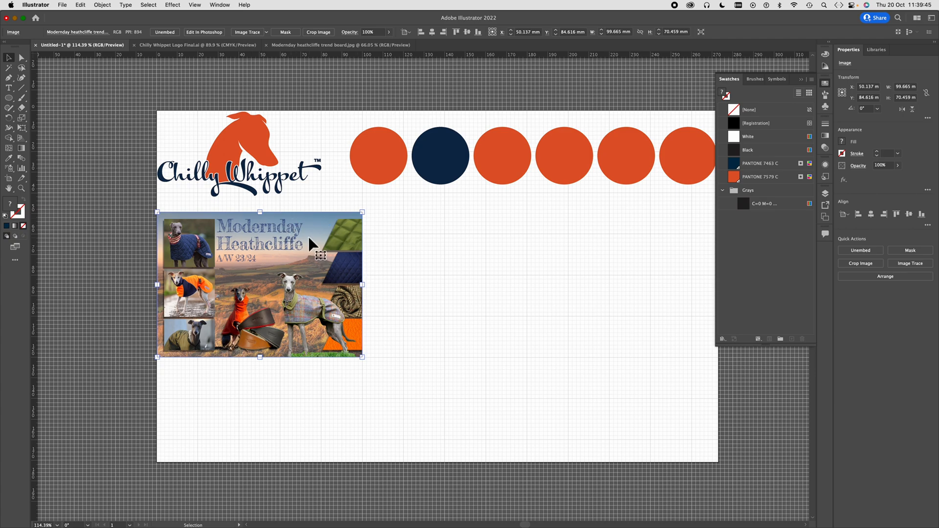
click(77, 103)
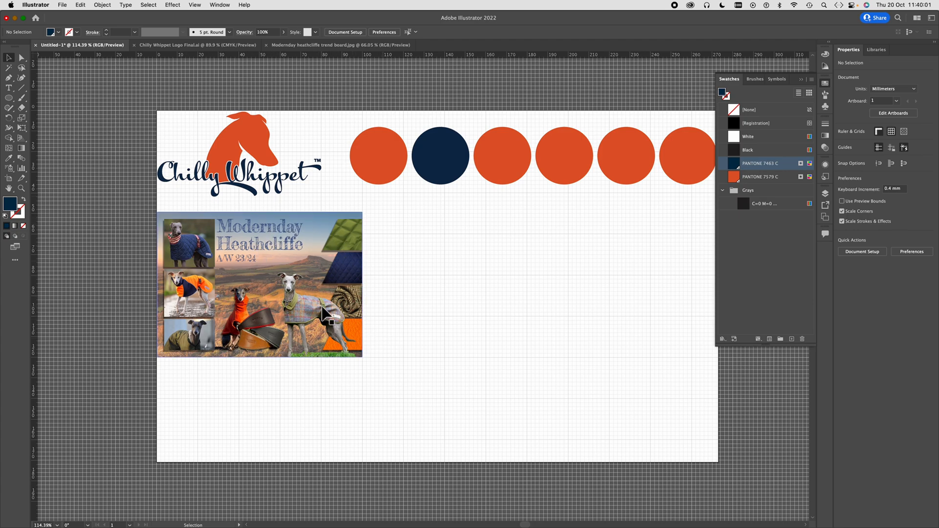
- Fill the third circle in the row with a dark olive green sampled from the trend board's green quilted fabric
click(519, 174)
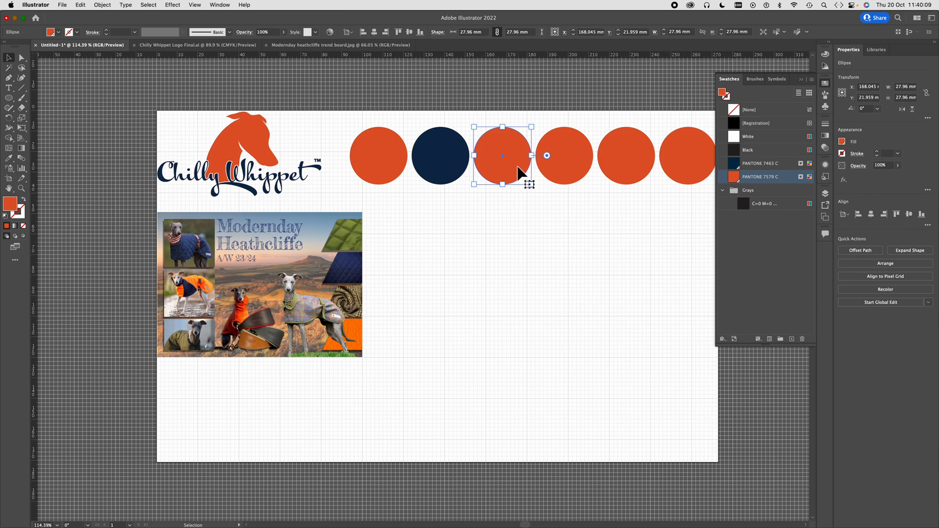
key(i)
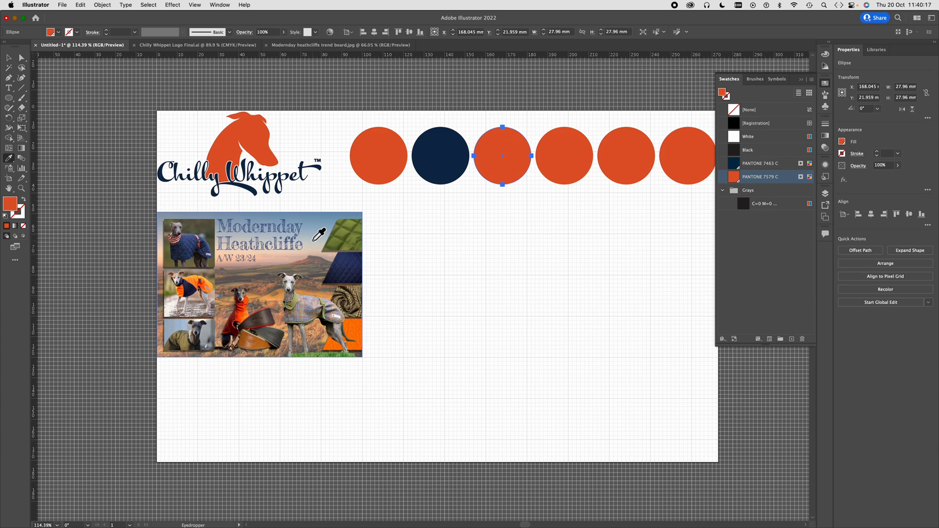
click(336, 252)
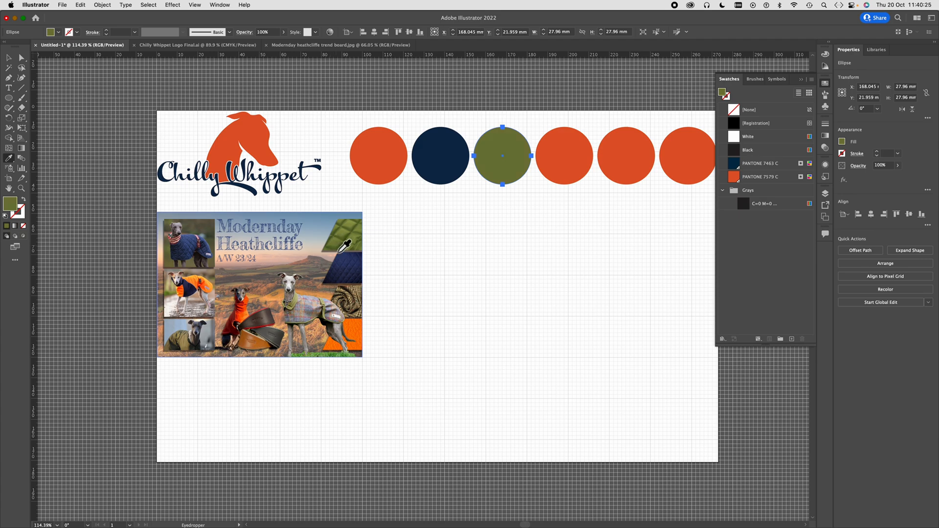
click(353, 252)
click(343, 251)
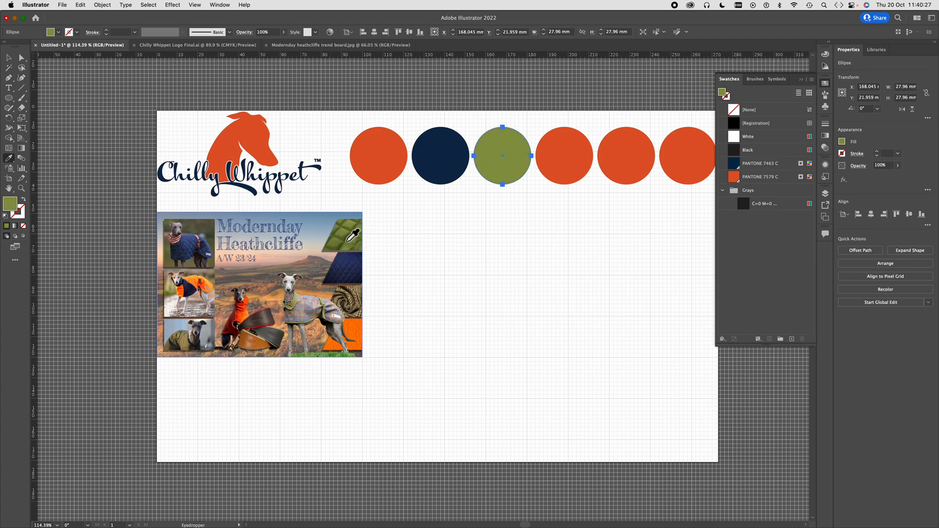
click(339, 251)
click(336, 248)
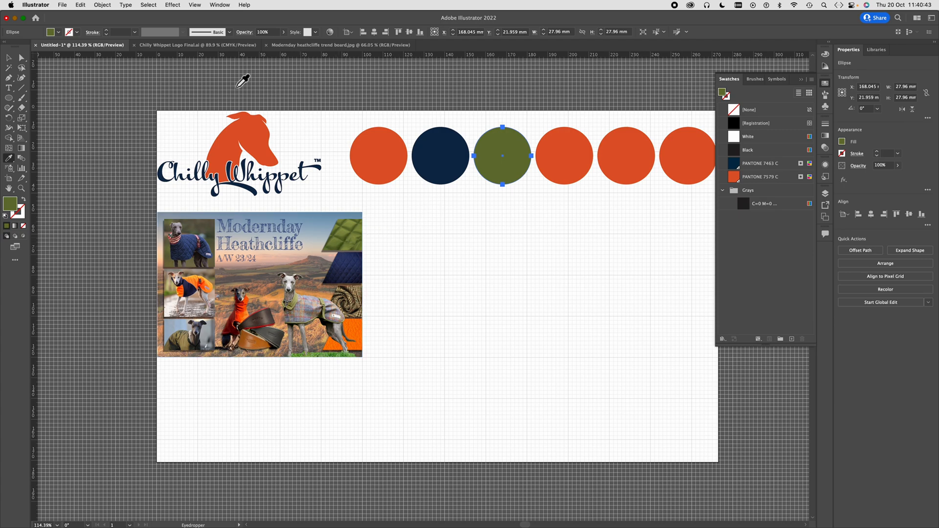
- Fill the fourth circle in the row with a dark brown sampled from the leather collars on the trend board
key(v)
click(22, 58)
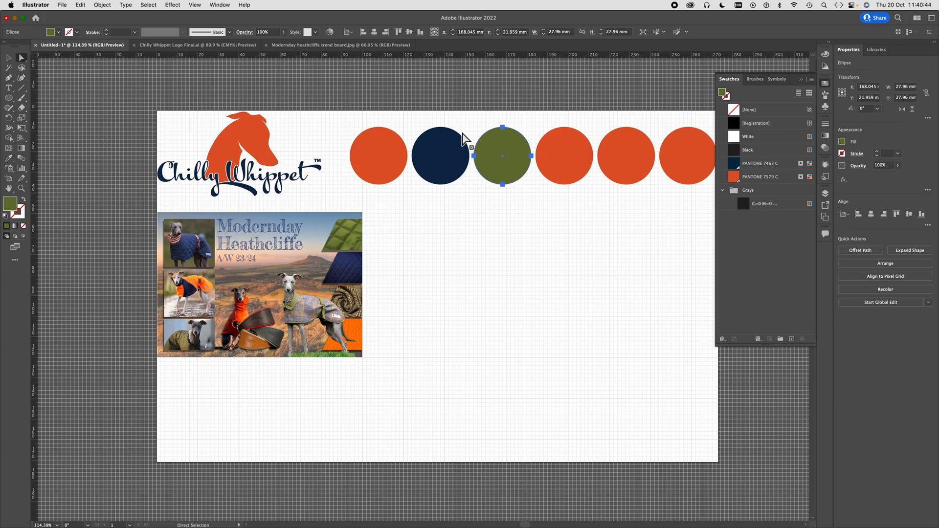
click(571, 143)
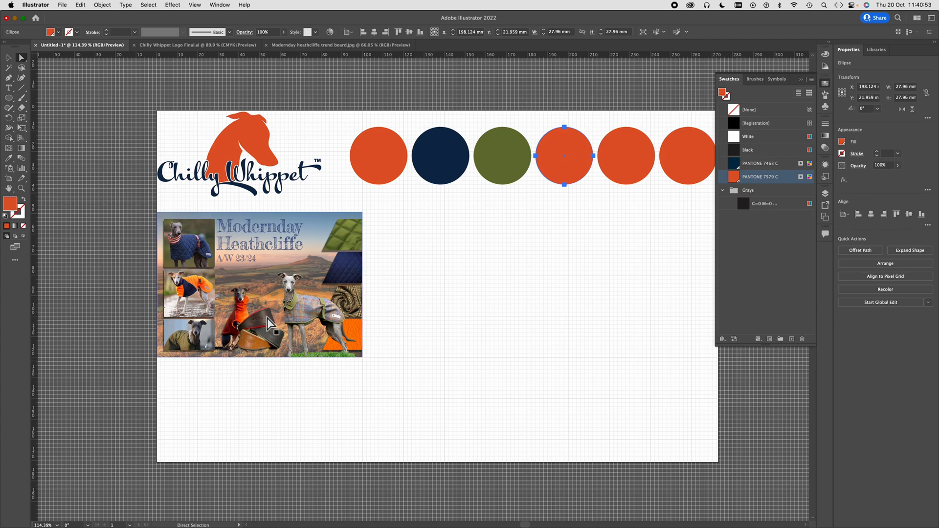
key(i)
click(269, 318)
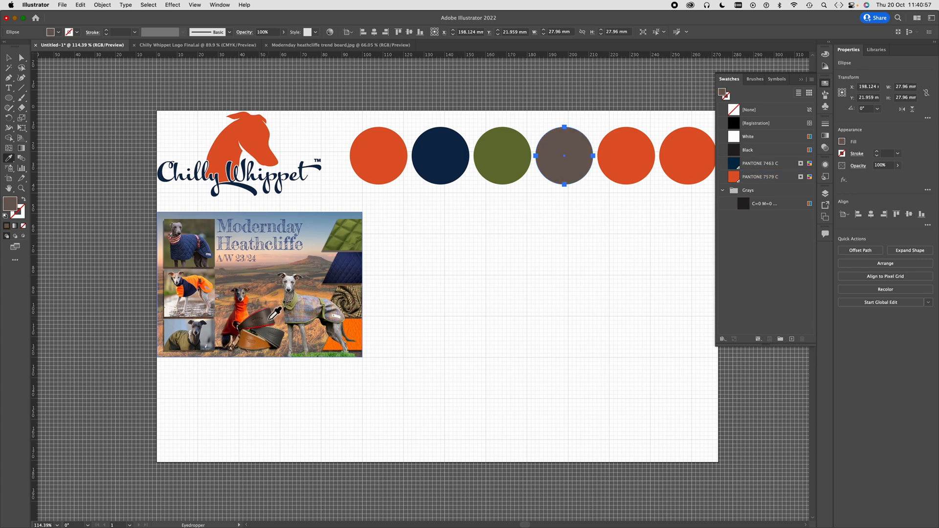
click(271, 319)
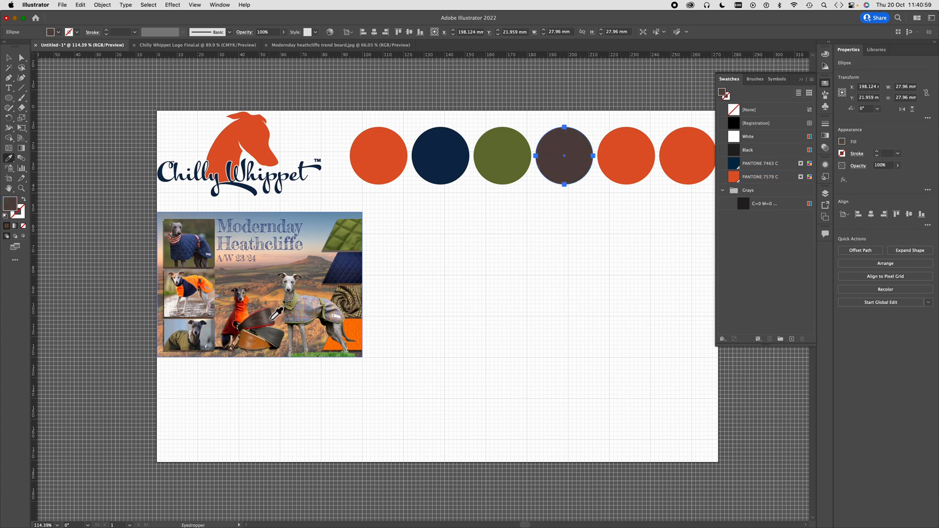
click(278, 342)
click(246, 329)
click(244, 324)
click(248, 329)
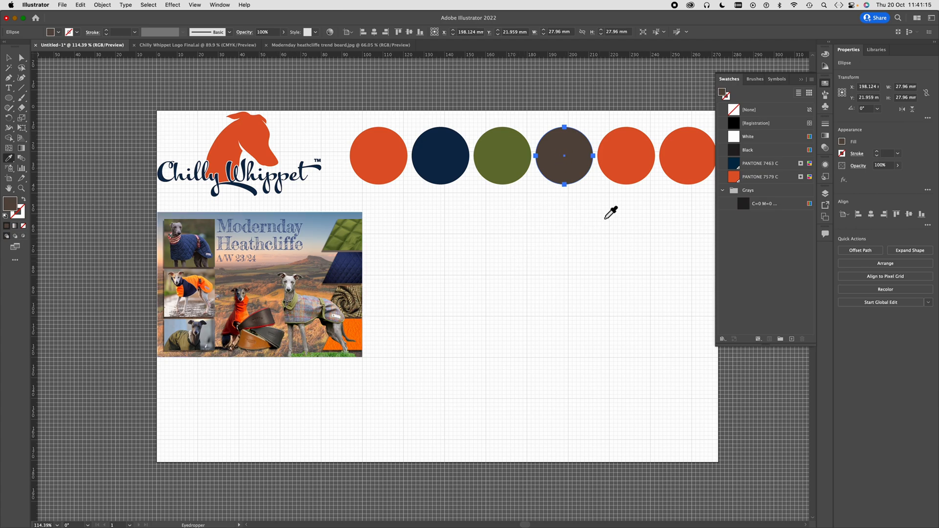
- Fill the fifth circle in the row with a light beige sampled from the trend board image
key(a)
click(626, 169)
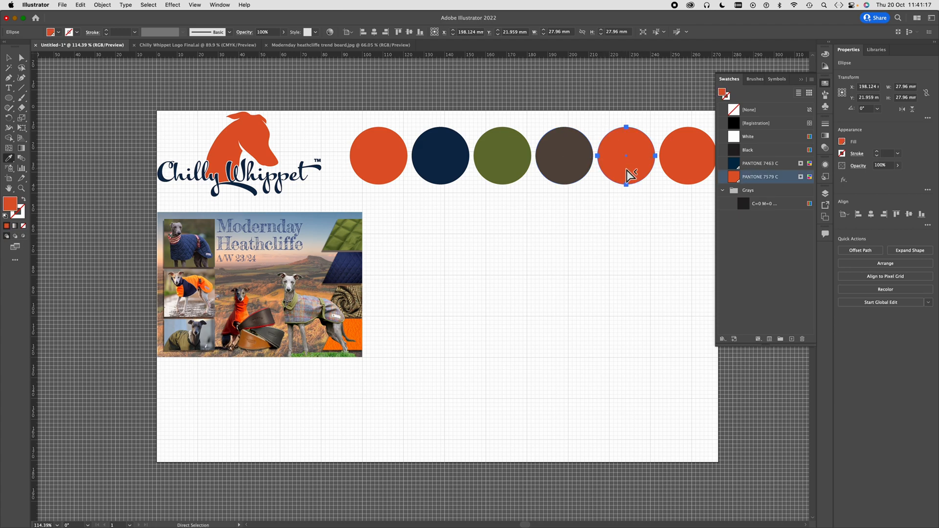
key(i)
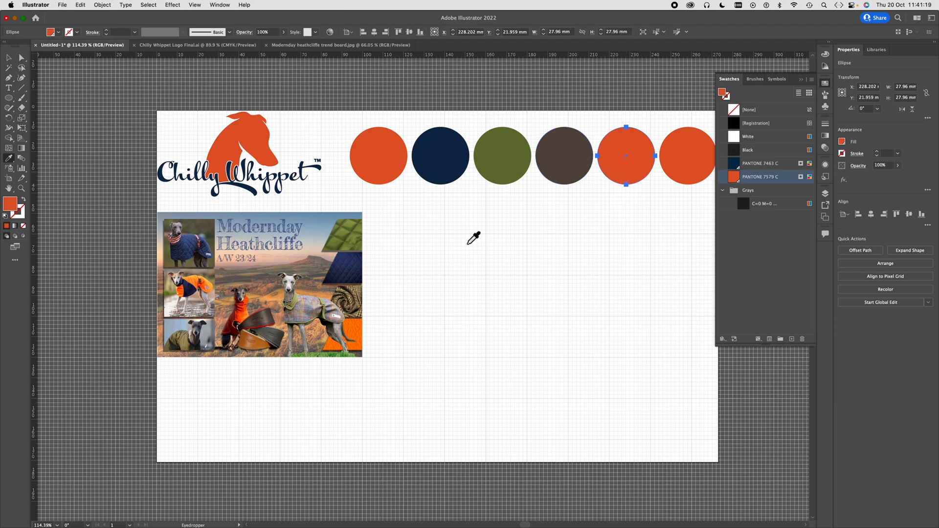
click(195, 313)
click(195, 312)
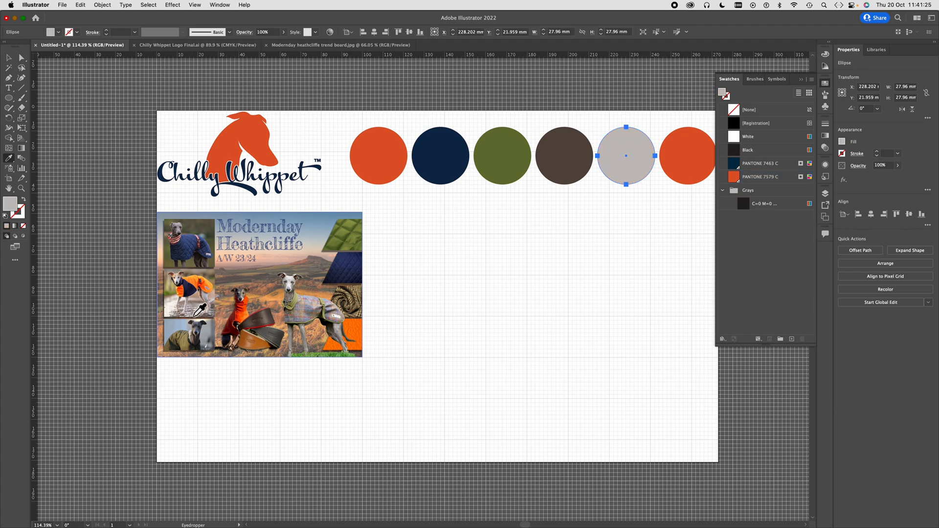
click(338, 332)
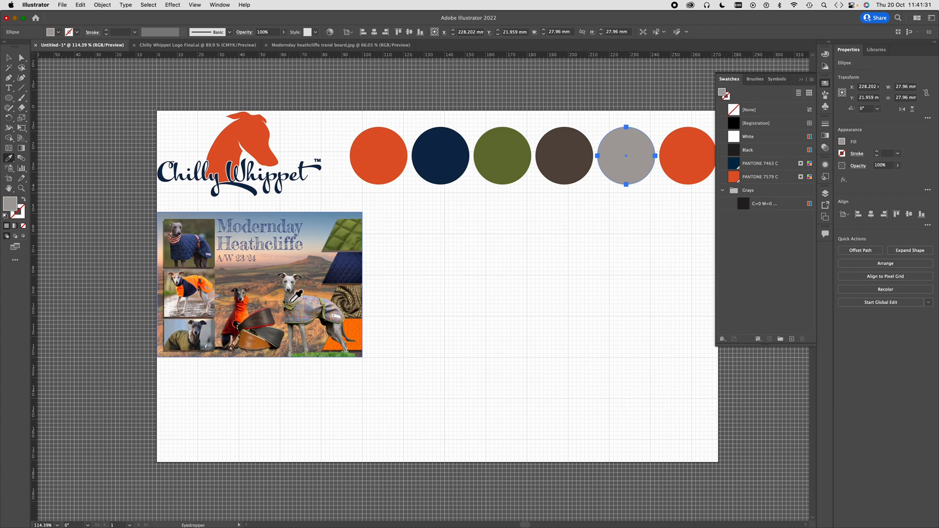
click(291, 296)
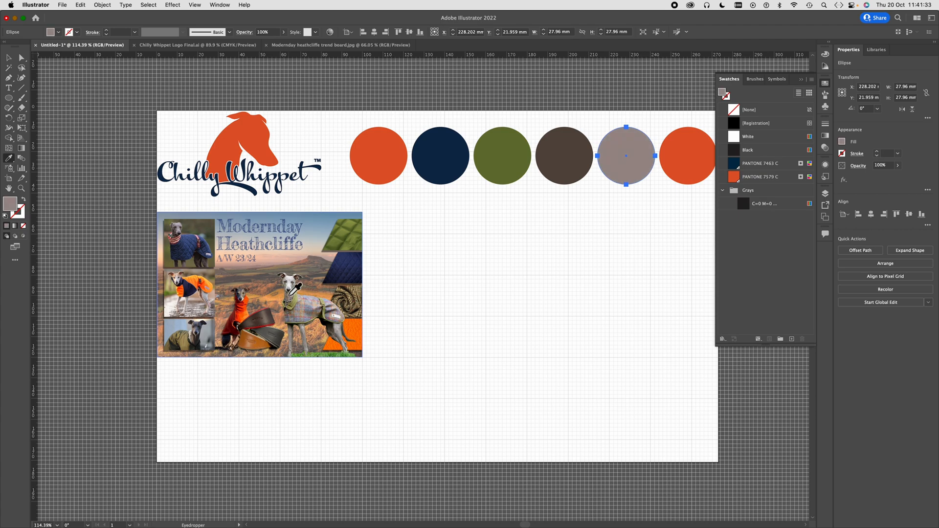
click(172, 319)
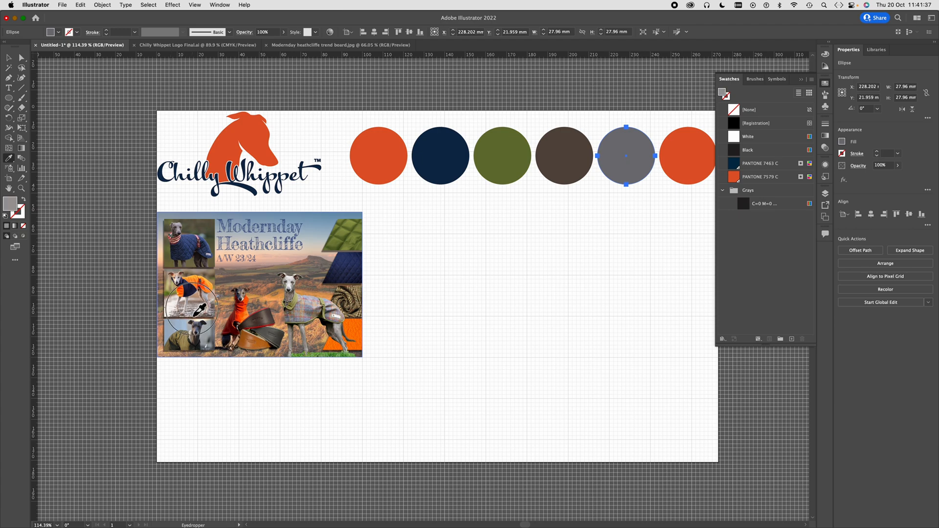
click(196, 315)
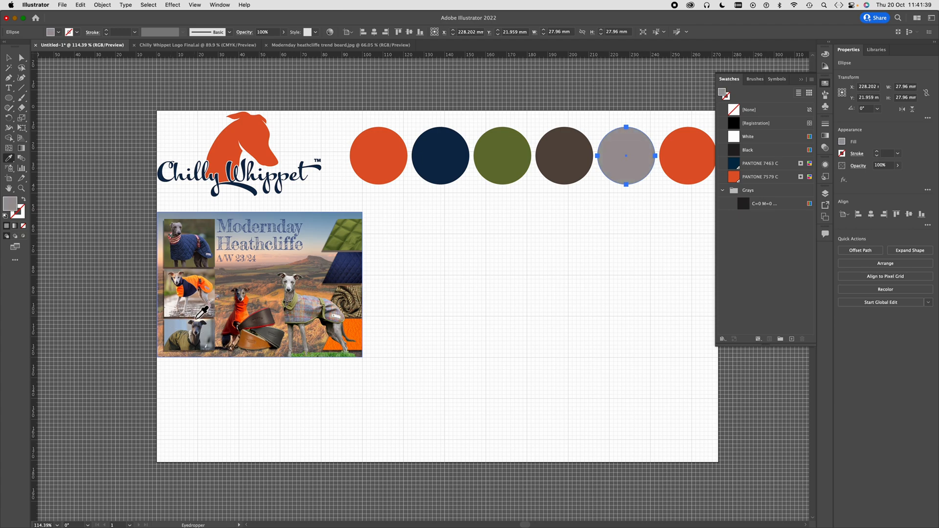
click(231, 275)
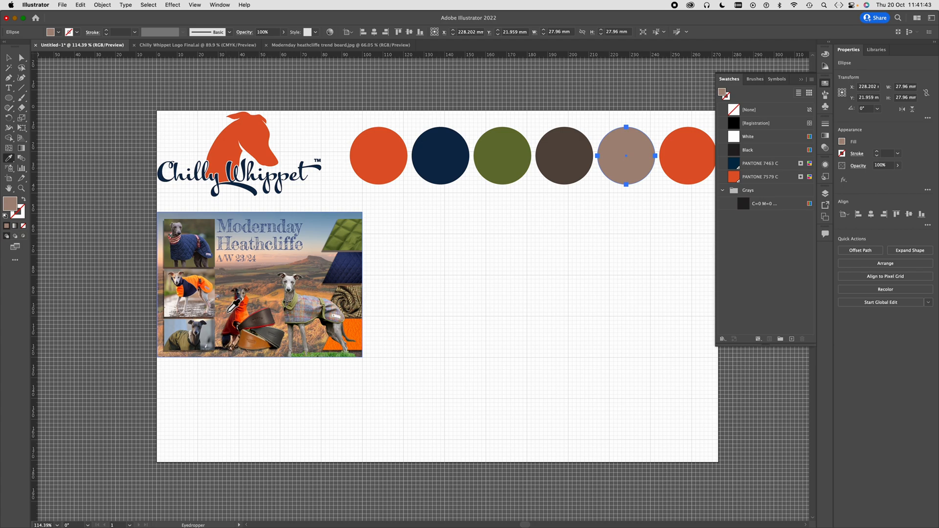
click(247, 337)
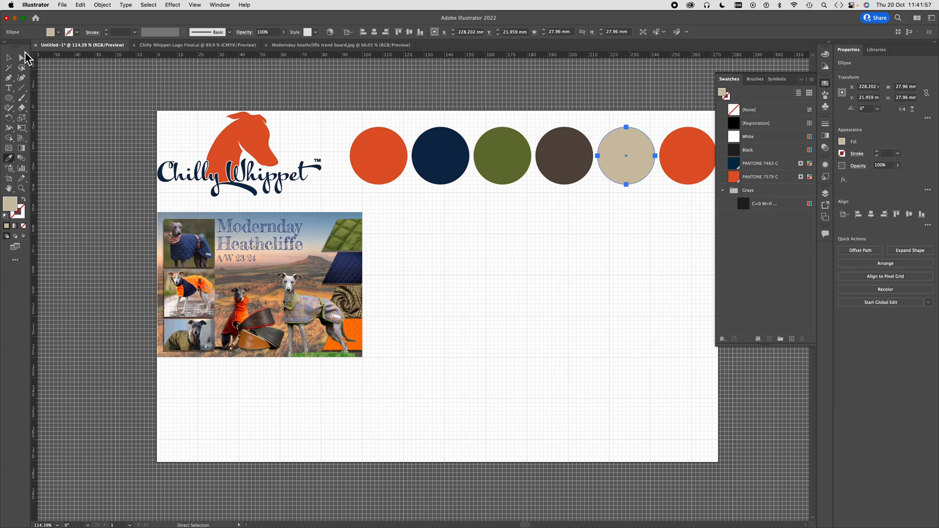
- Fill the sixth circle in the row with a pale grey-blue sampled from the sky beside the trend board's title
click(22, 57)
click(685, 165)
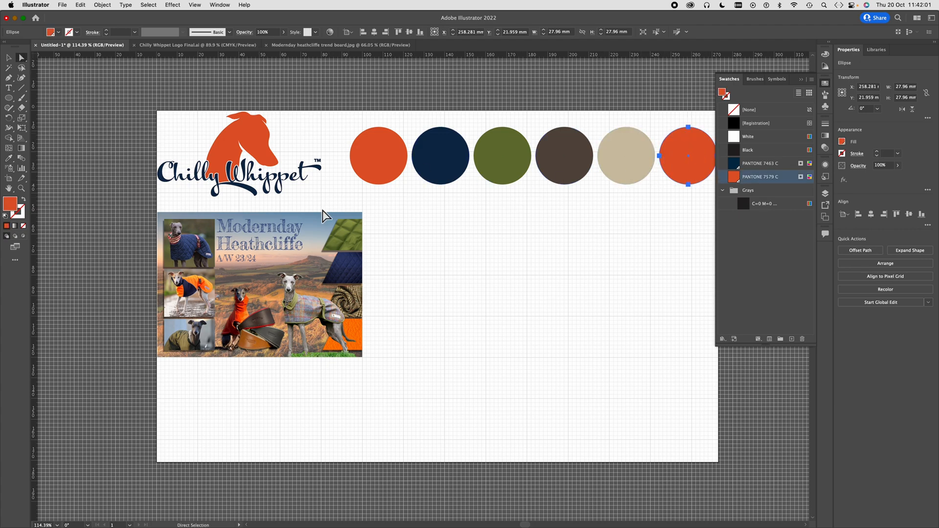
key(i)
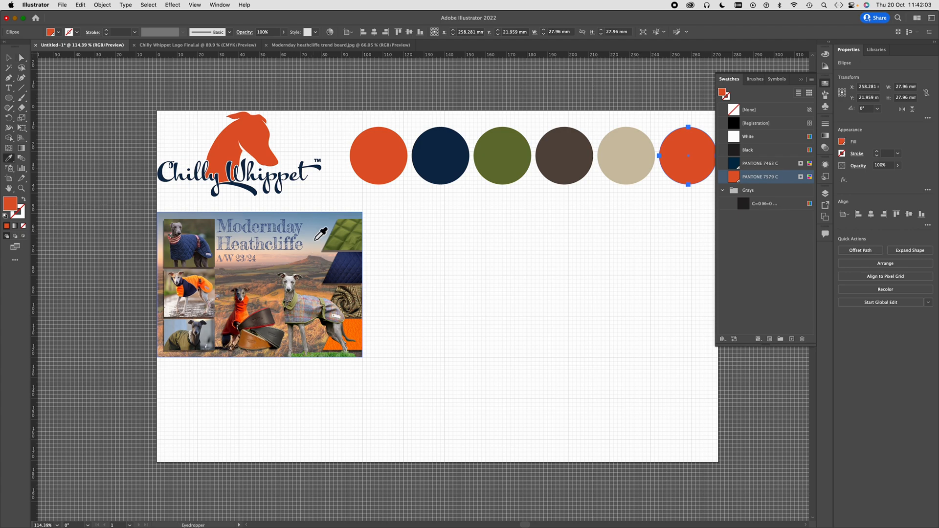
click(315, 244)
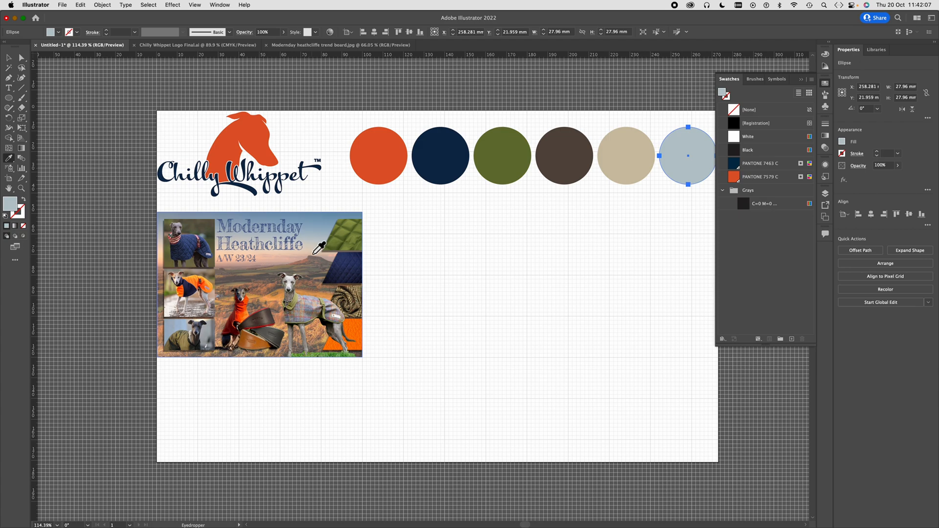
click(307, 299)
click(308, 311)
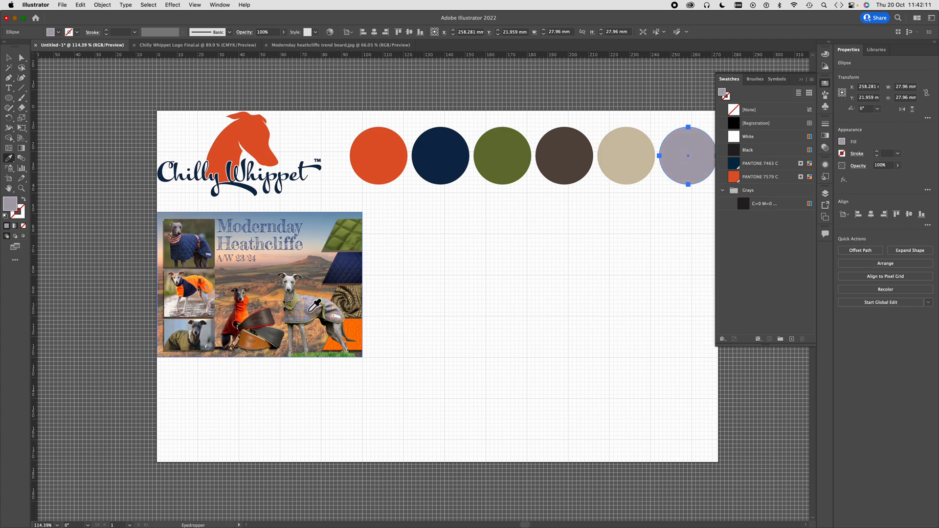
click(311, 246)
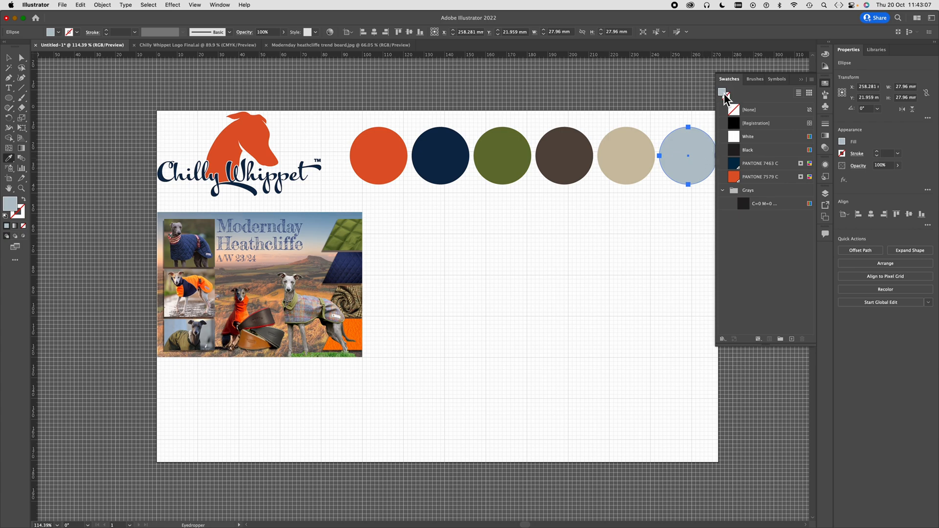
- Add the sixth circle's grey-blue fill to the document swatches and check its colour values in the Color Picker
drag(724, 92, 735, 192)
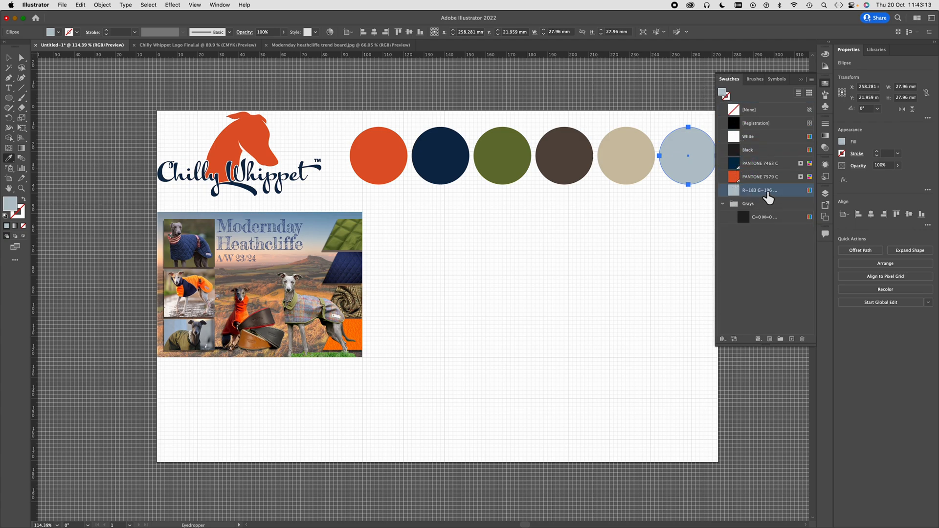
double_click(9, 210)
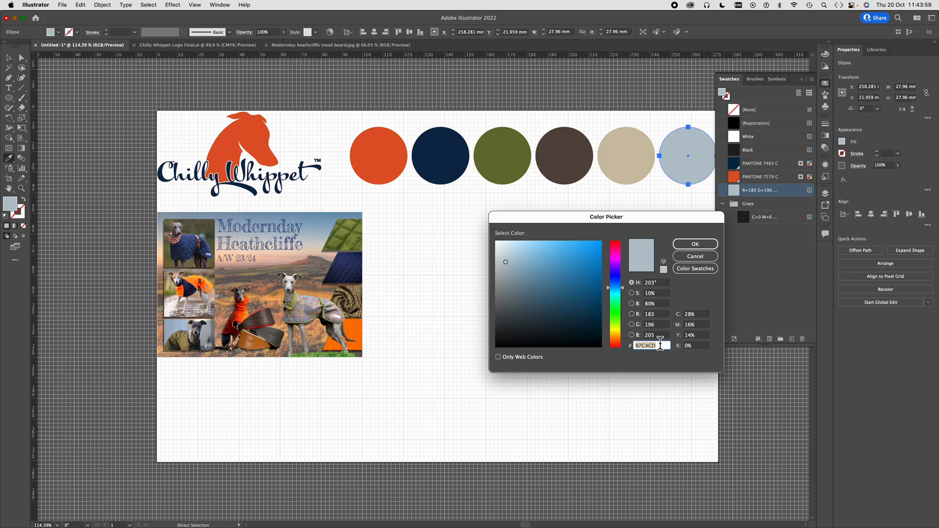
click(696, 244)
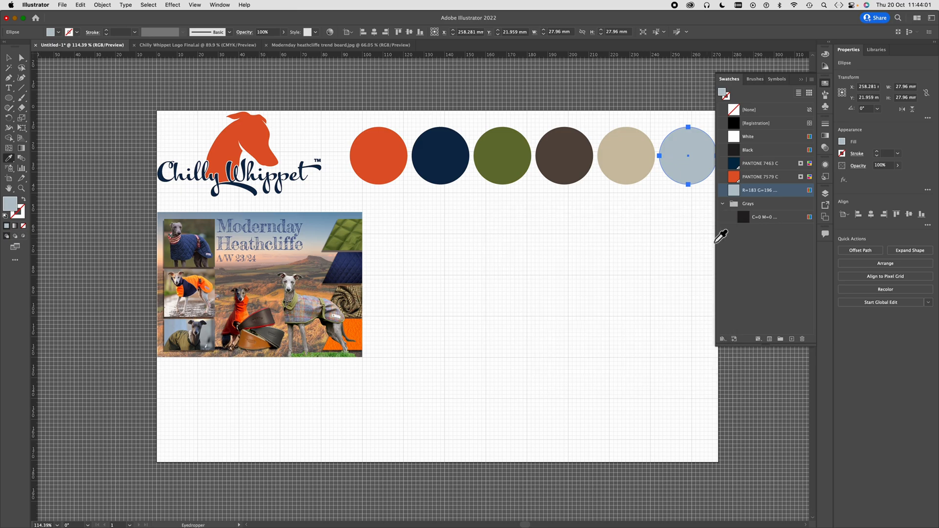
- Rename the new grey-blue swatch Morning Mist and set its colour type to Spot Color
double_click(784, 192)
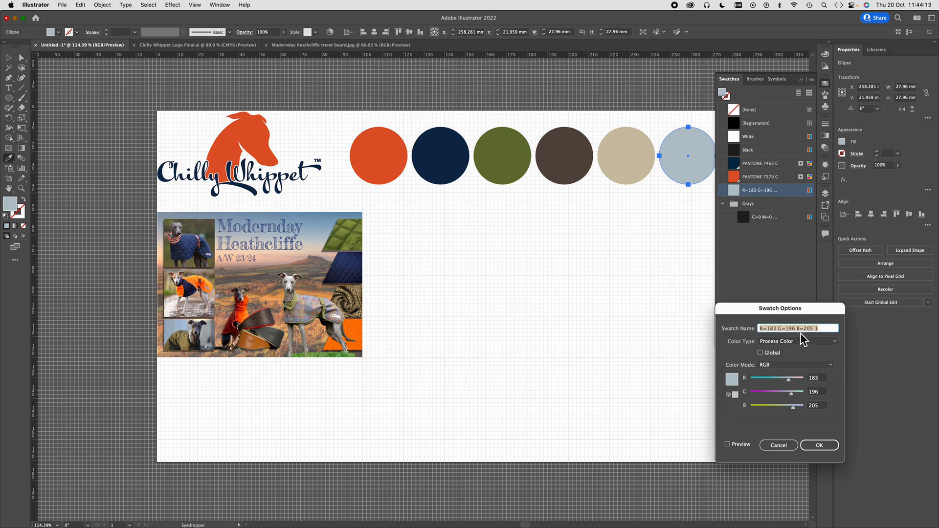
click(834, 329)
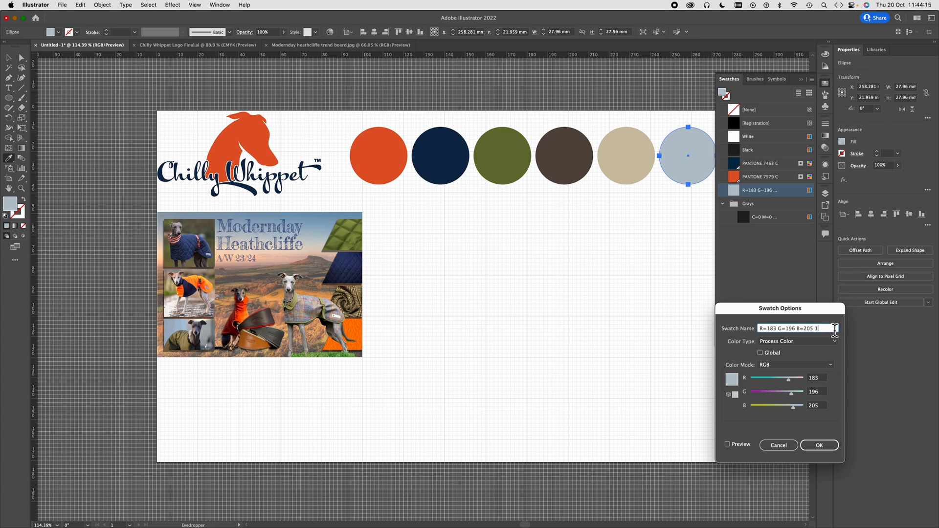
drag(834, 329, 720, 326)
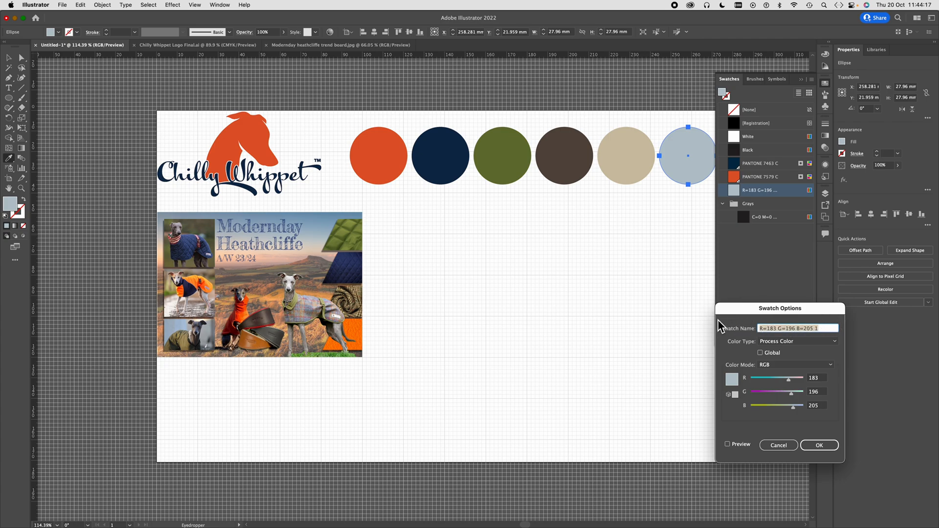
text(Morning Mist)
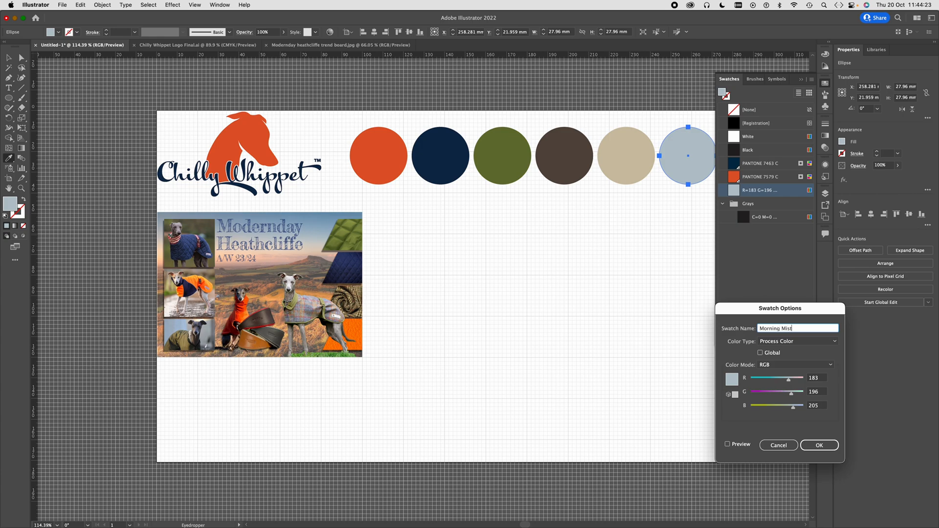
click(834, 342)
click(802, 360)
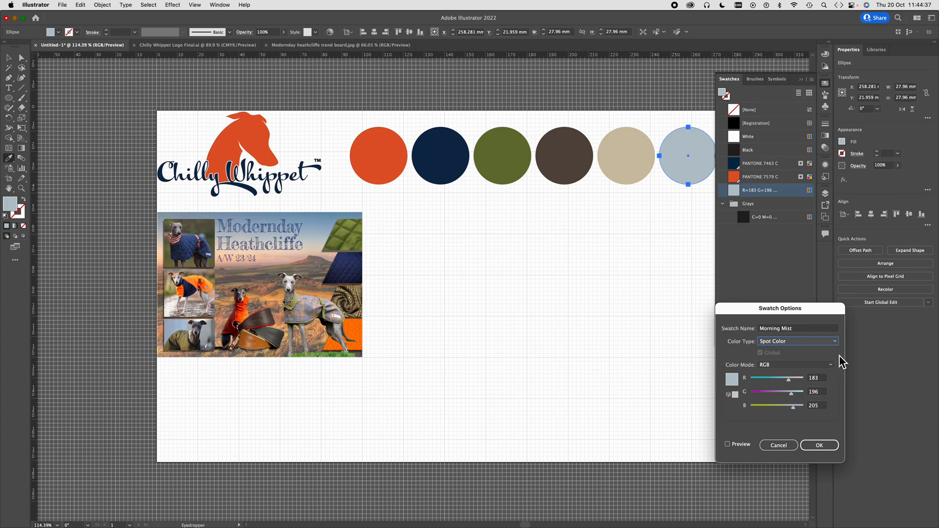
click(819, 445)
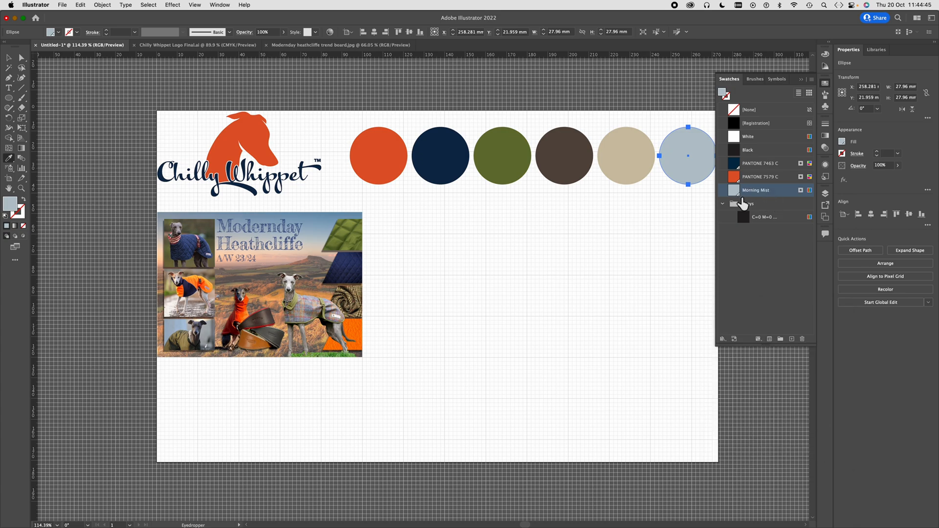
- Draw a text frame about 20 x 17 mm over the sixth, grey-blue circle in the row
click(9, 88)
key(space)
drag(686, 247, 575, 321)
scroll(580, 239, up, 5)
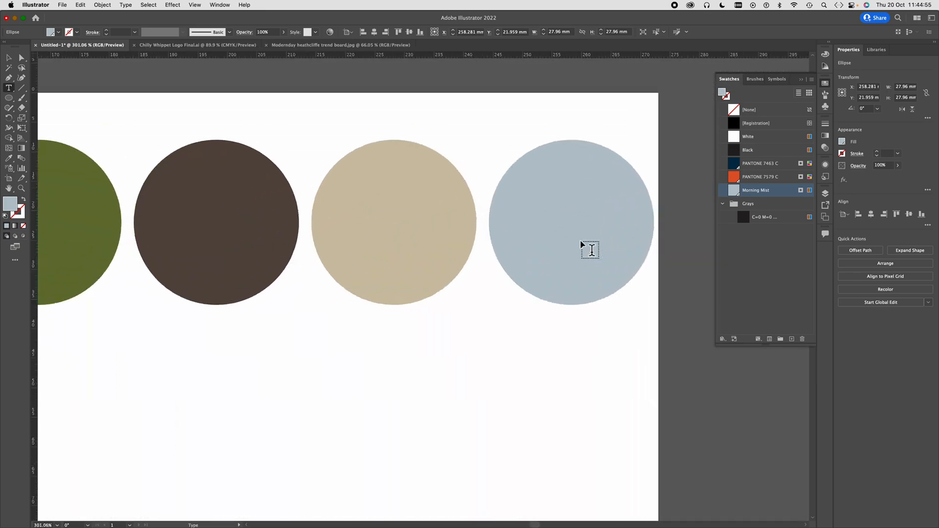
scroll(580, 239, up, 2)
scroll(513, 326, right, 3)
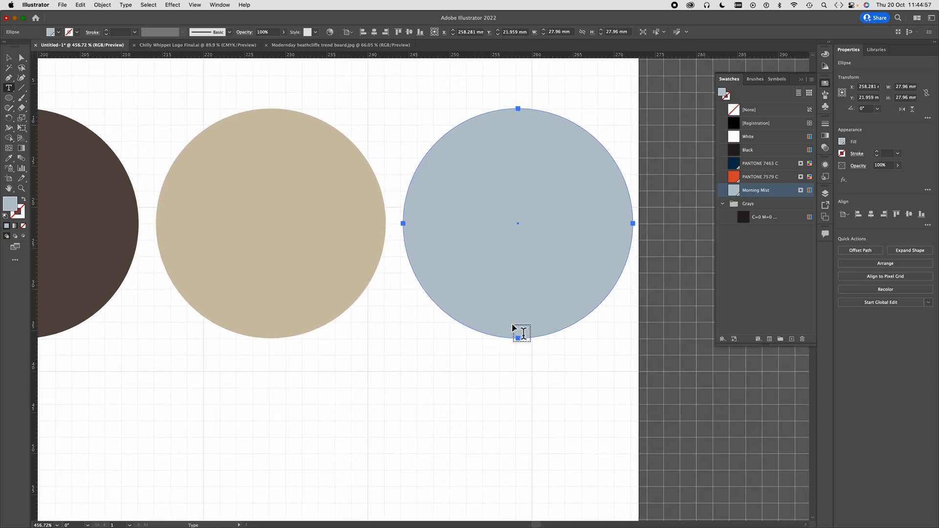
click(433, 153)
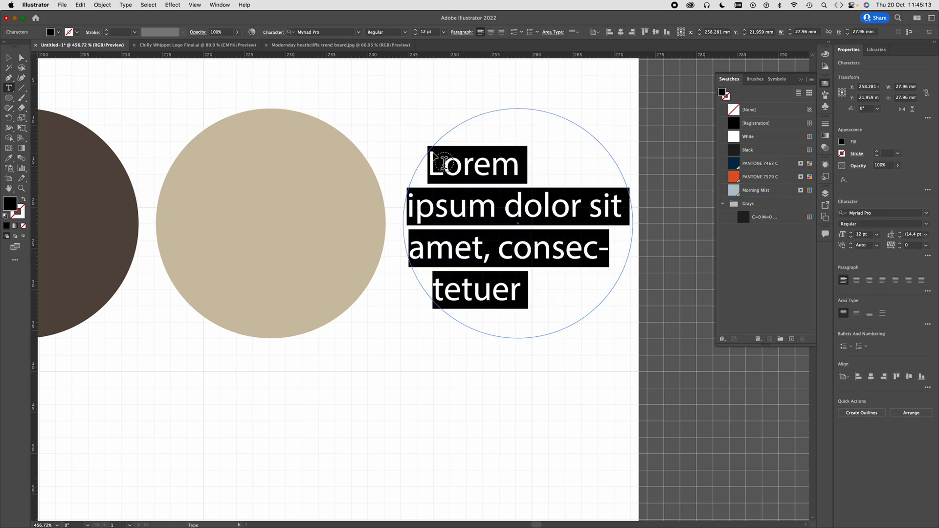
key(super+z)
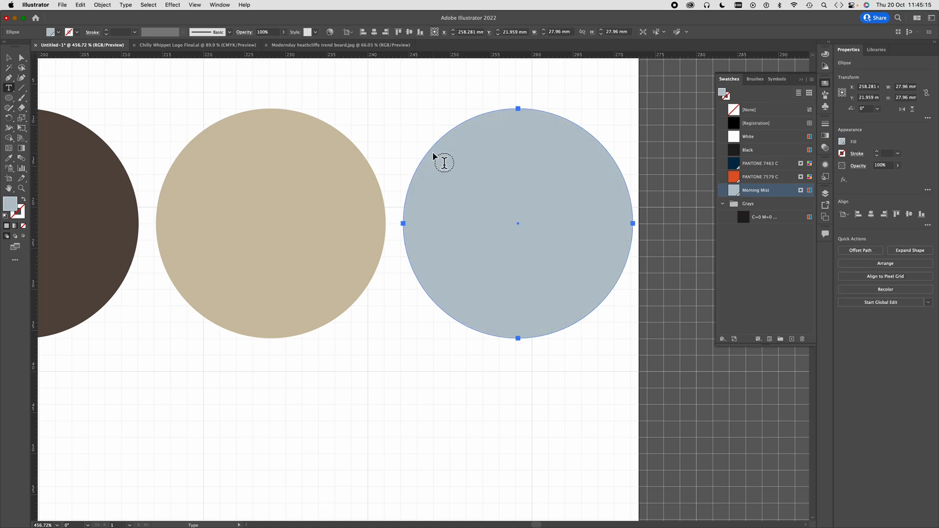
drag(437, 155, 603, 293)
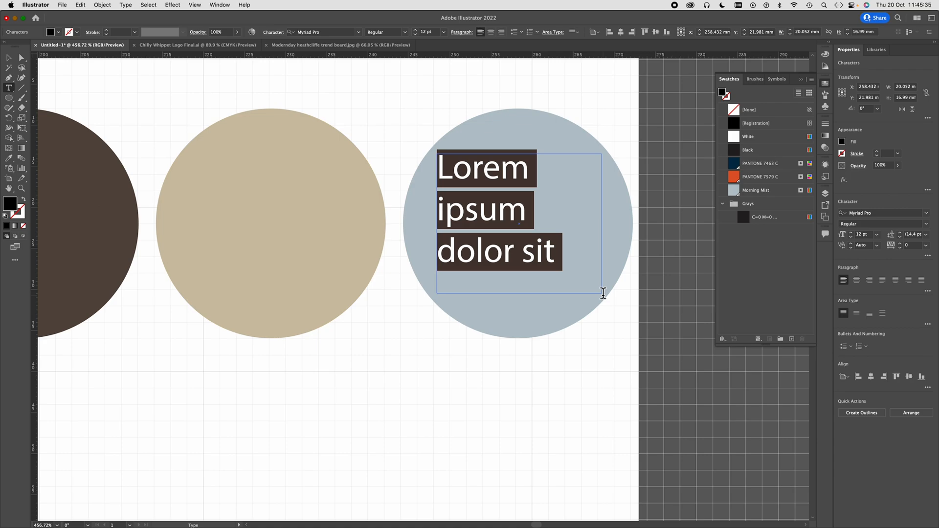
- Enter the label Morning Mist in the grey-blue circle's text frame, with a # on the line below
text(Morning )
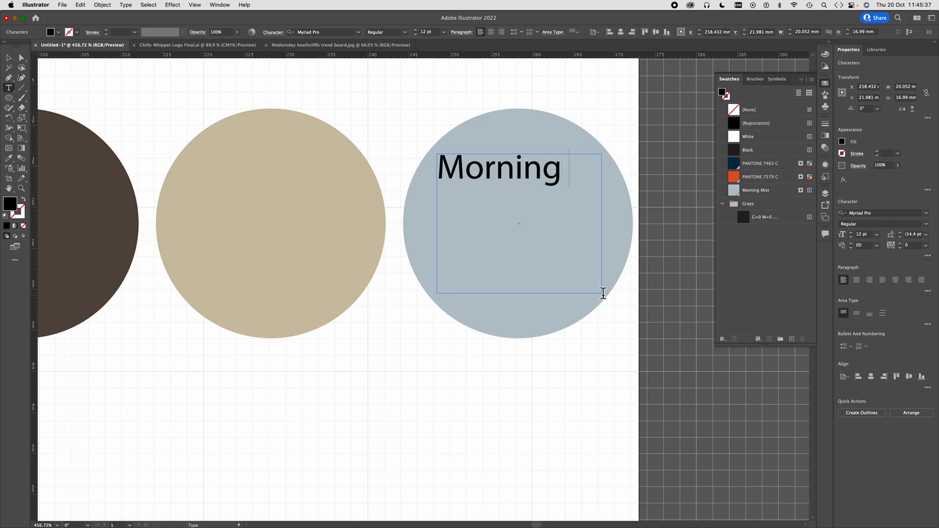
text(Mist)
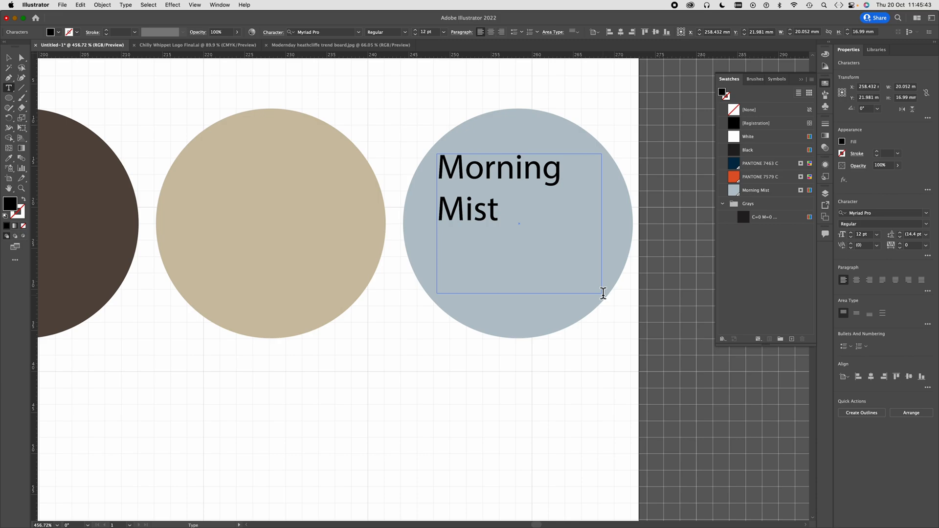
key(space)
key(Return)
text(#)
- Copy the grey-blue circle's hex code from the Color Picker and paste it after the # so the line reads #B7C4CD
click(21, 58)
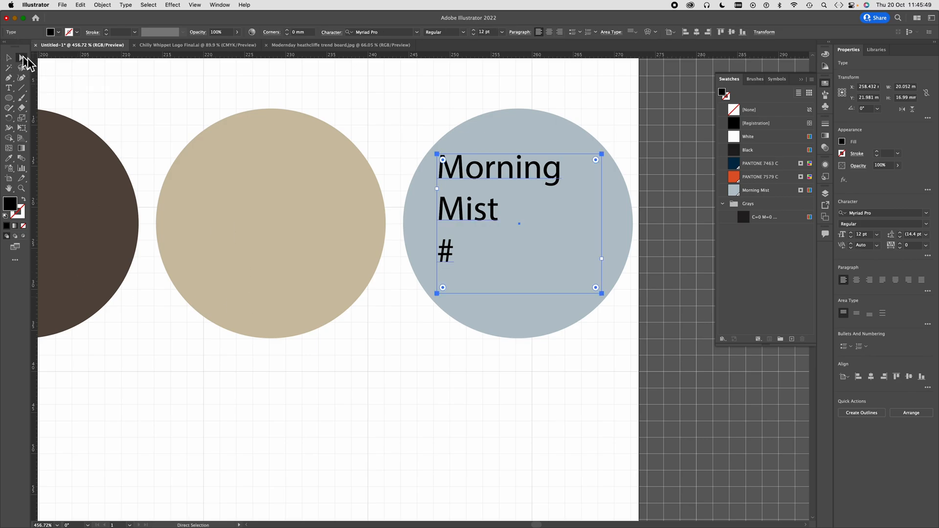
click(526, 140)
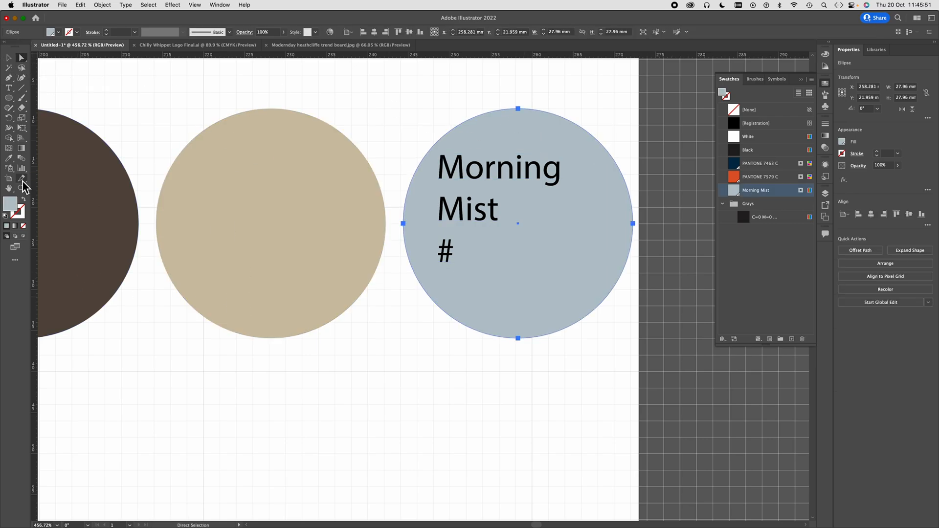
double_click(11, 204)
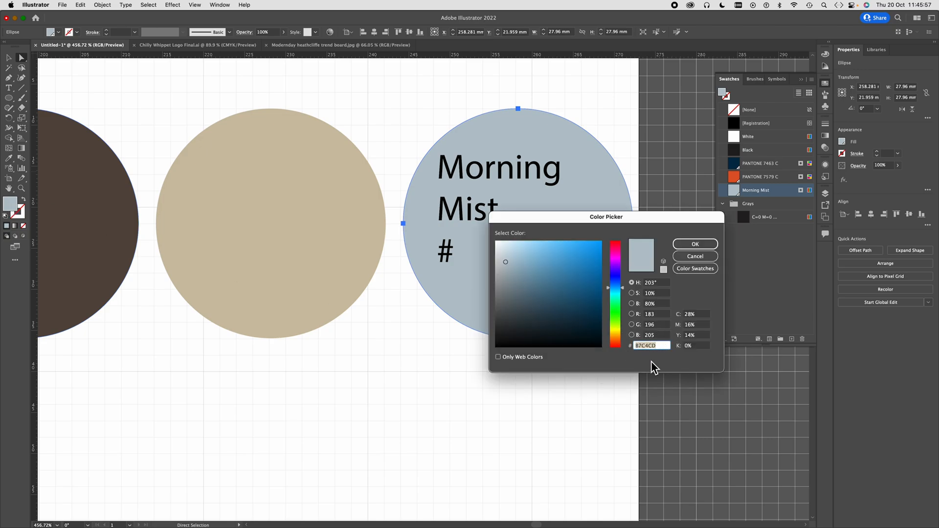
click(709, 244)
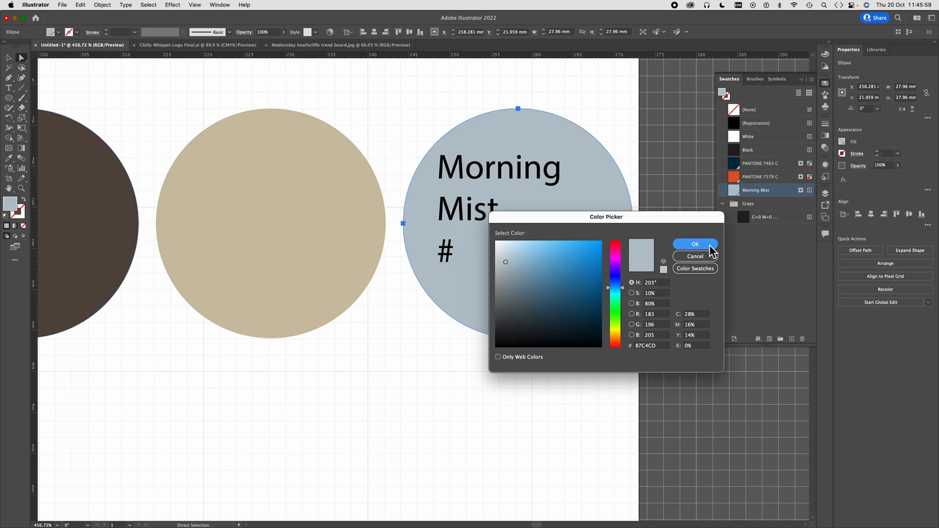
click(9, 88)
click(457, 253)
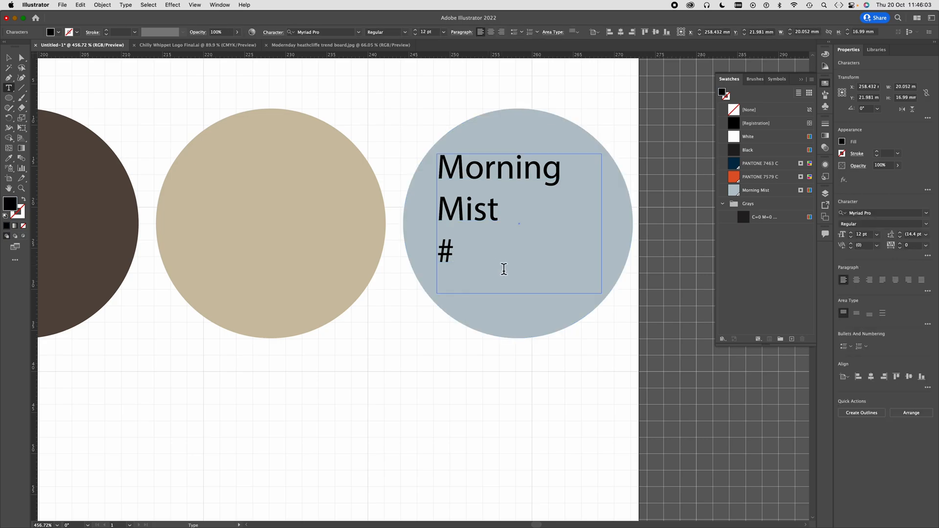
key(super+v)
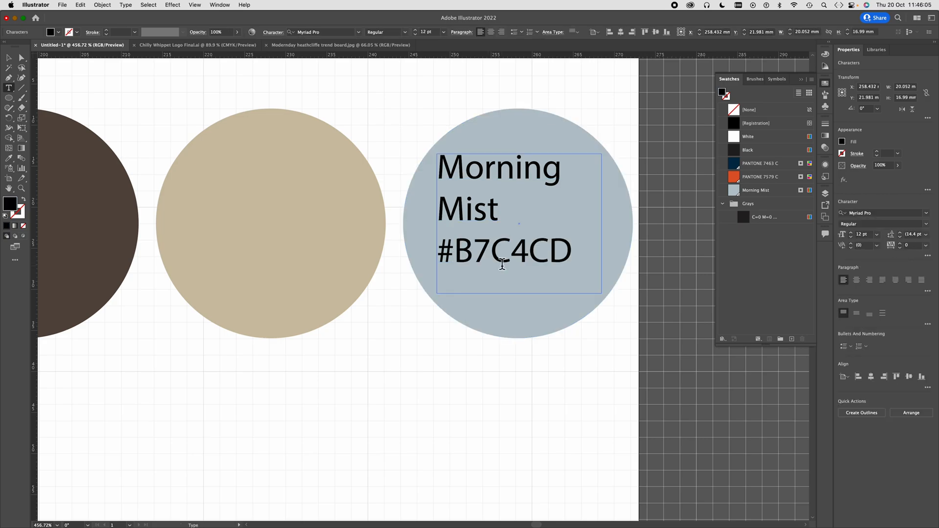
- Set the whole Morning Mist label in Acumin Pro Condensed Regular and align its text to the center
triple_click(502, 264)
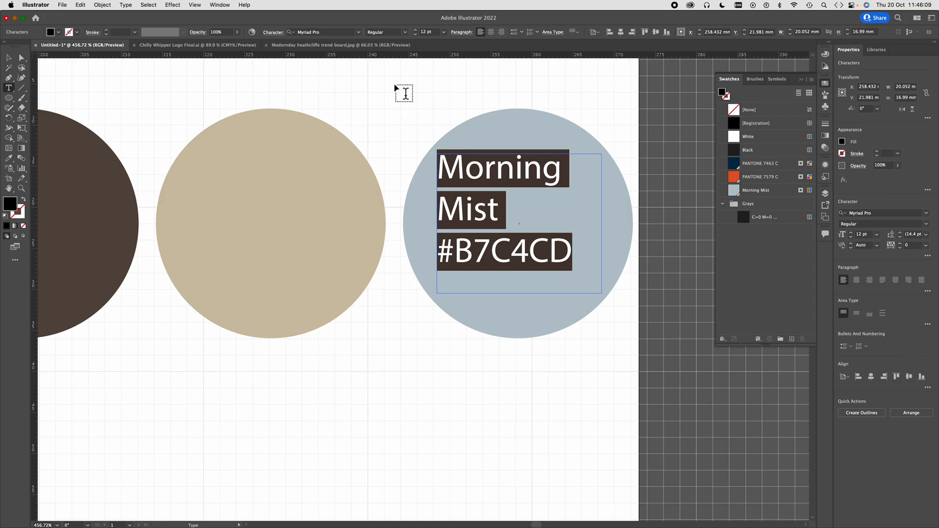
click(320, 32)
click(358, 32)
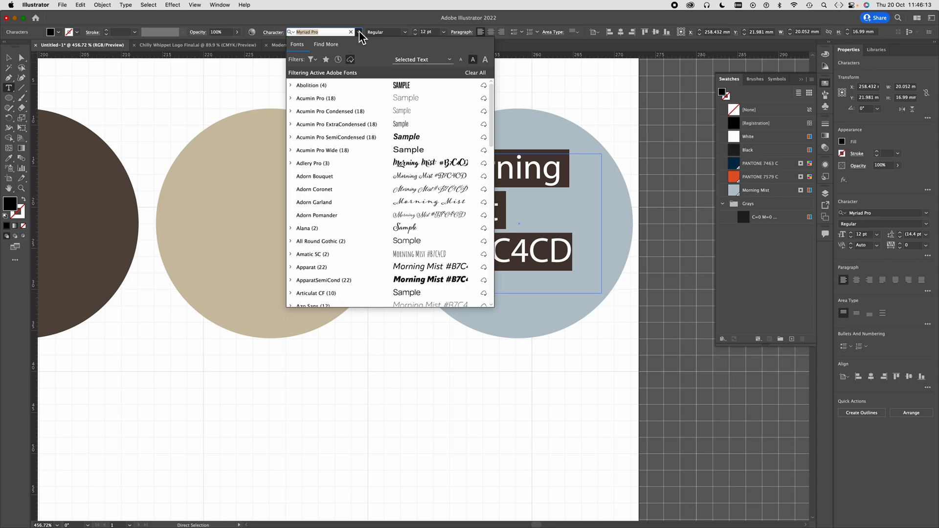
click(340, 114)
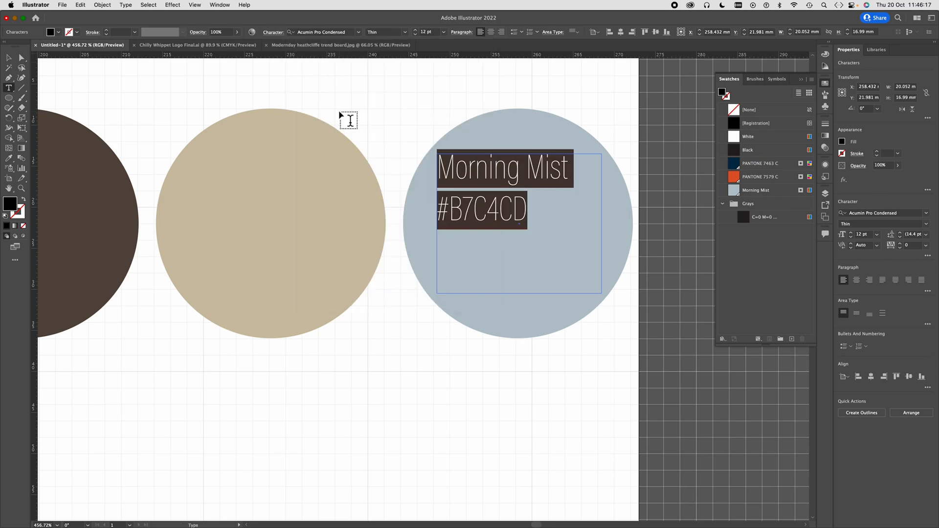
click(406, 33)
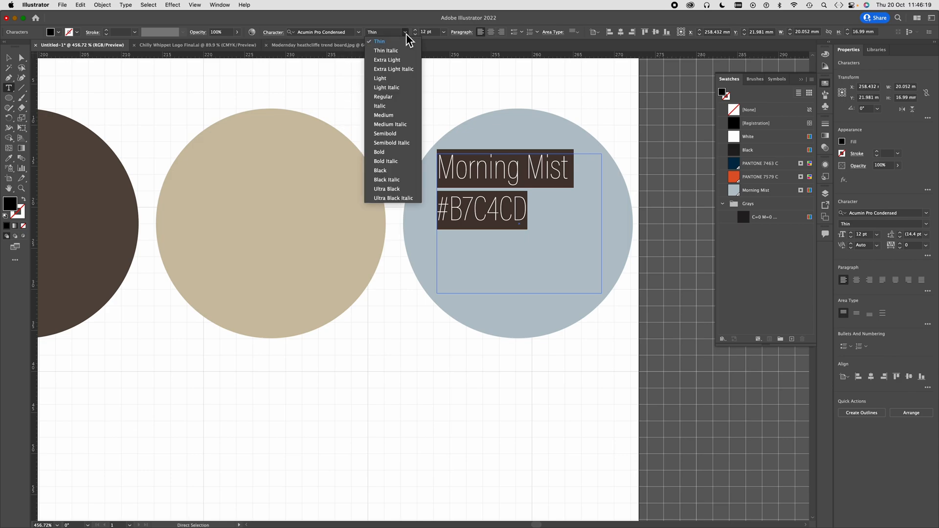
click(394, 97)
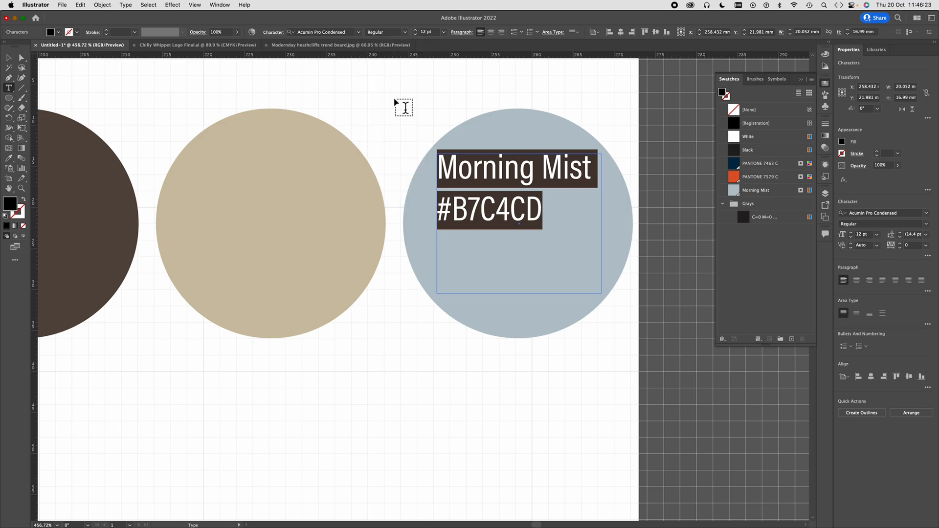
click(490, 32)
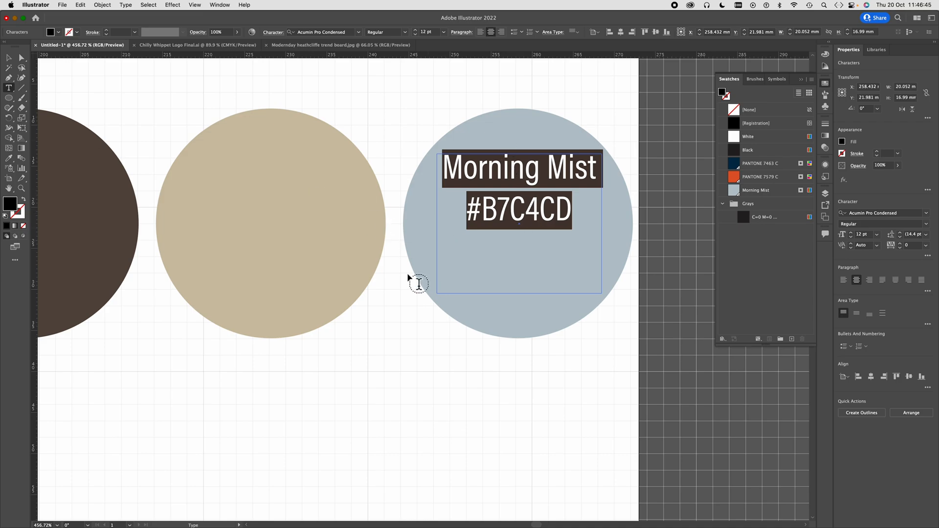
- Shrink the label's text frame to about 10 mm high so that the label sits centrally in the grey-blue circle
click(8, 58)
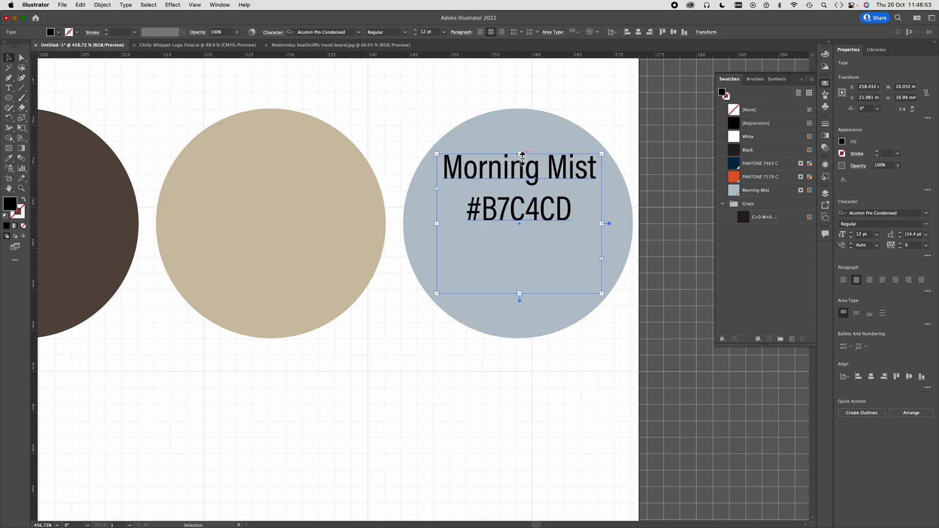
drag(521, 156, 519, 194)
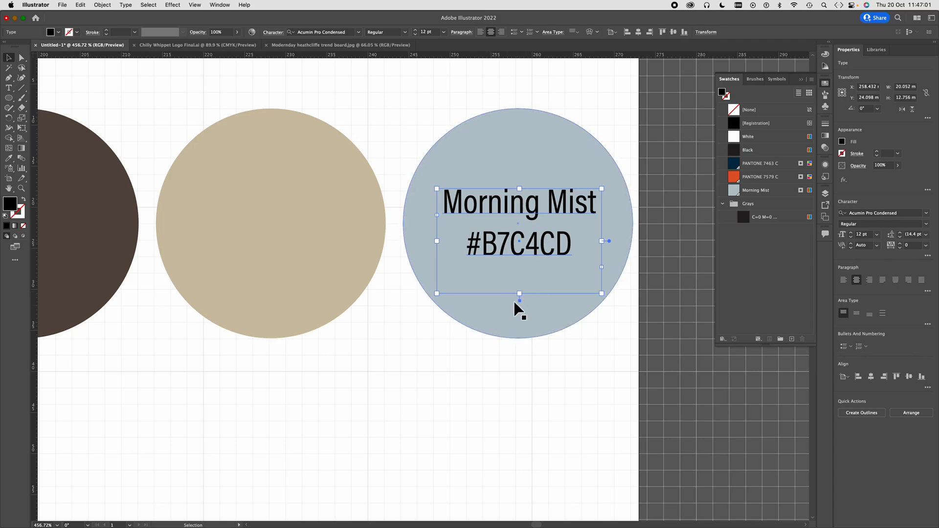
drag(523, 297, 527, 277)
scroll(502, 326, down, 3)
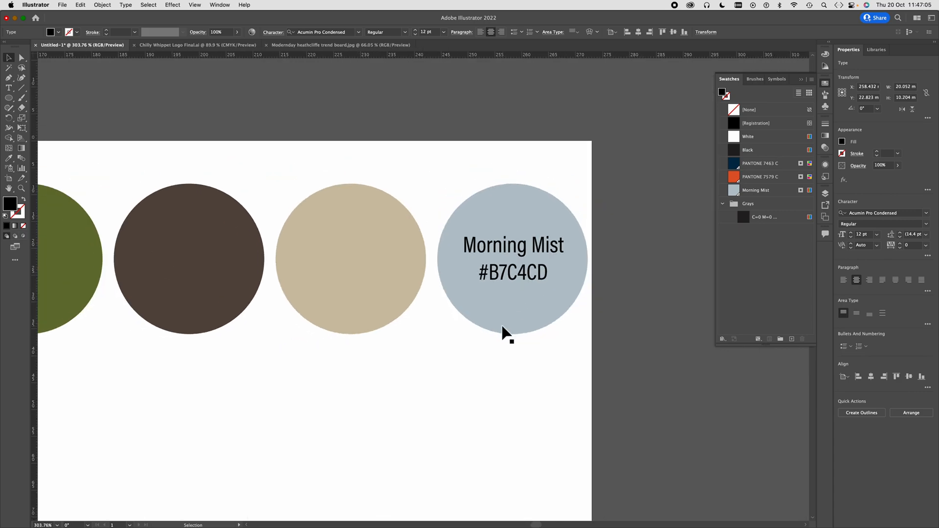
scroll(503, 335, down, 2)
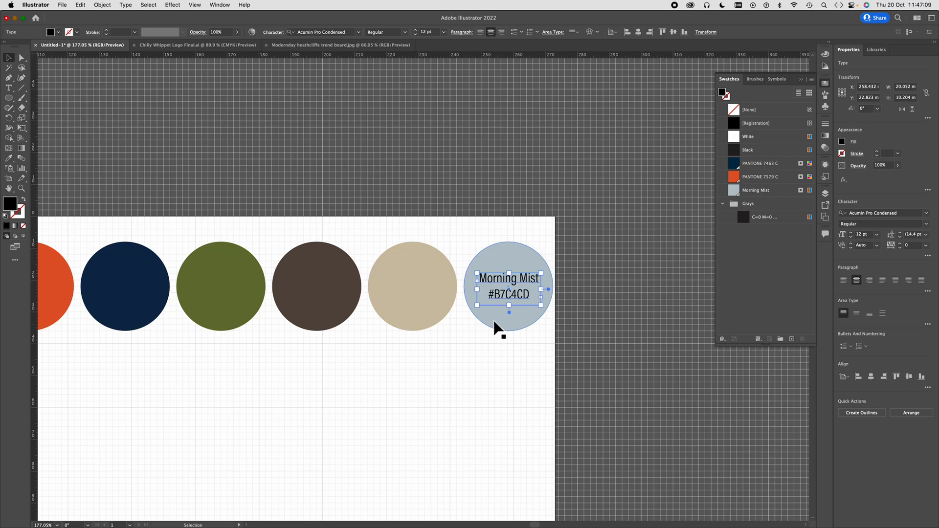
click(519, 288)
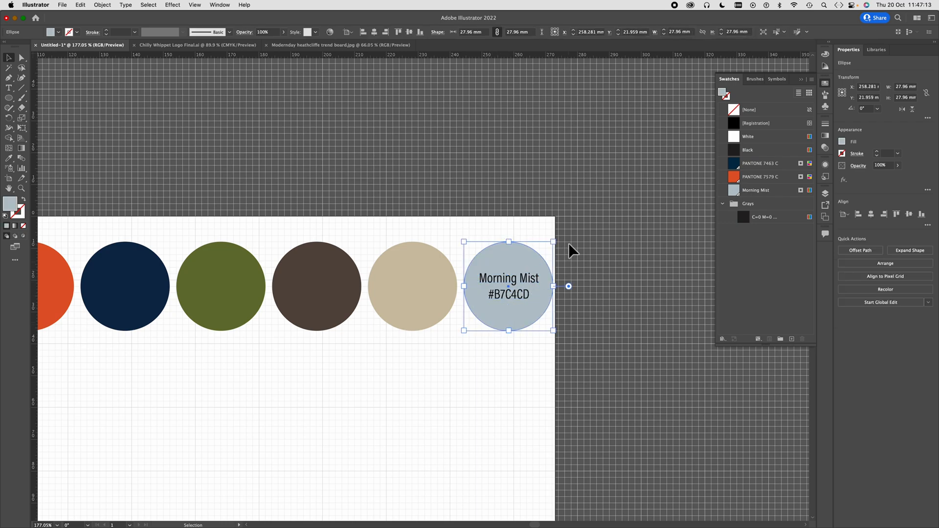
shift+click(500, 303)
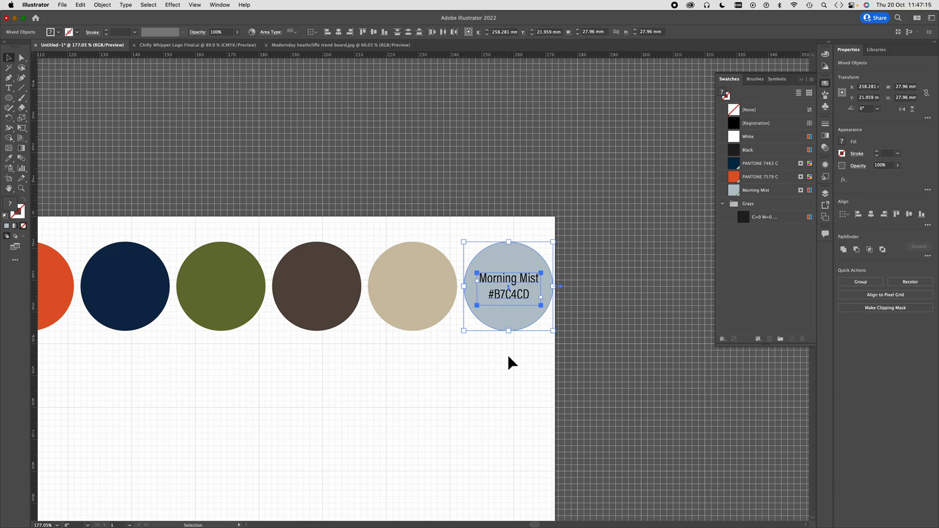
click(581, 322)
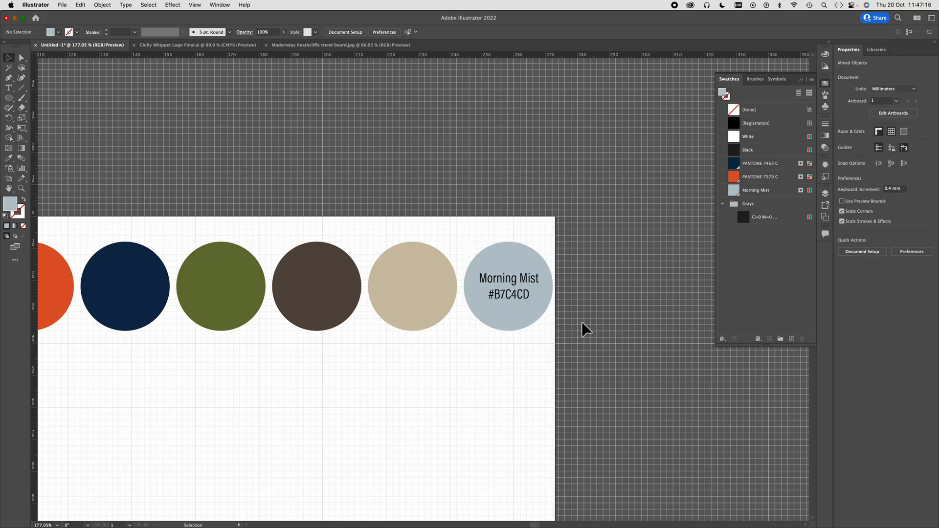
- Duplicate the Morning Mist label onto the other five circles at equal intervals of about 30 mm
click(520, 304)
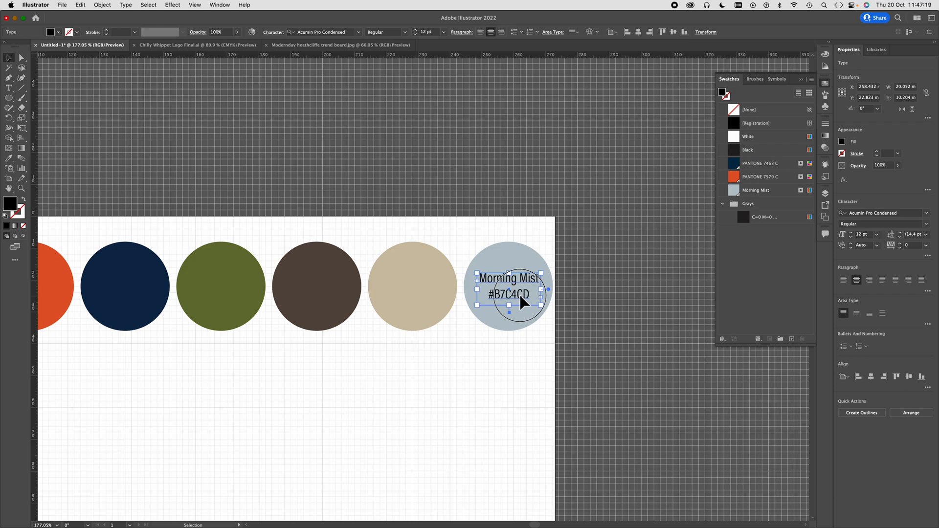
drag(519, 295, 520, 294)
drag(519, 296, 424, 293)
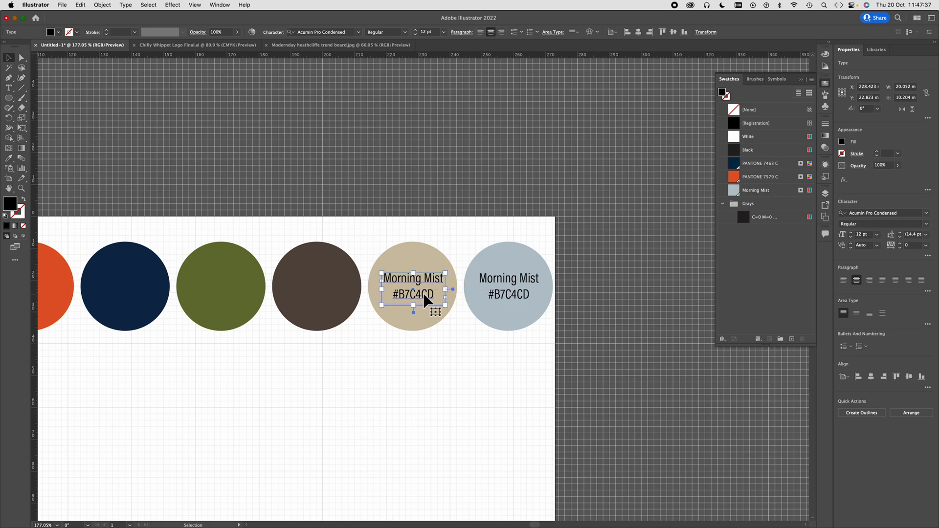
key(super+d)
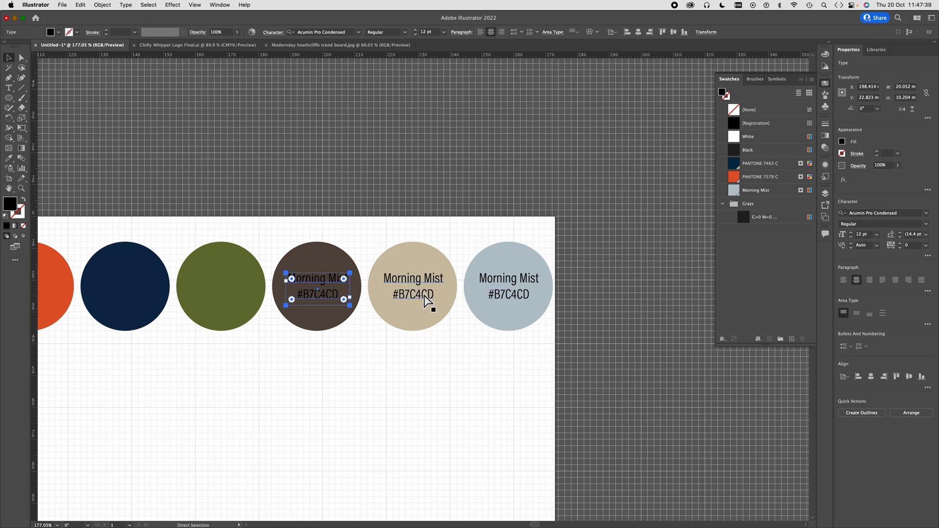
key(super+d)
key(super+d)
key(super+d)
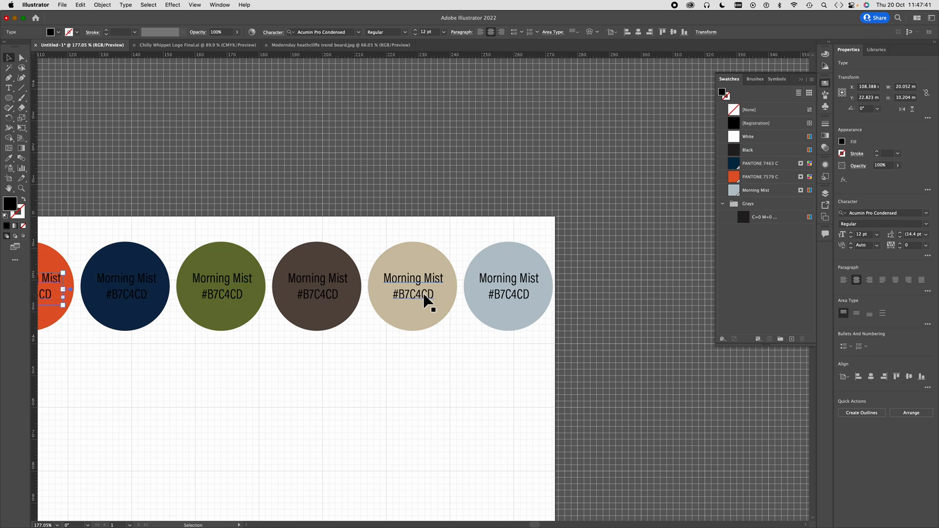
- Replace the Morning Mist name on the orange circle with Chili Whippet, keeping the hex code on its own line
scroll(353, 386, left, 3)
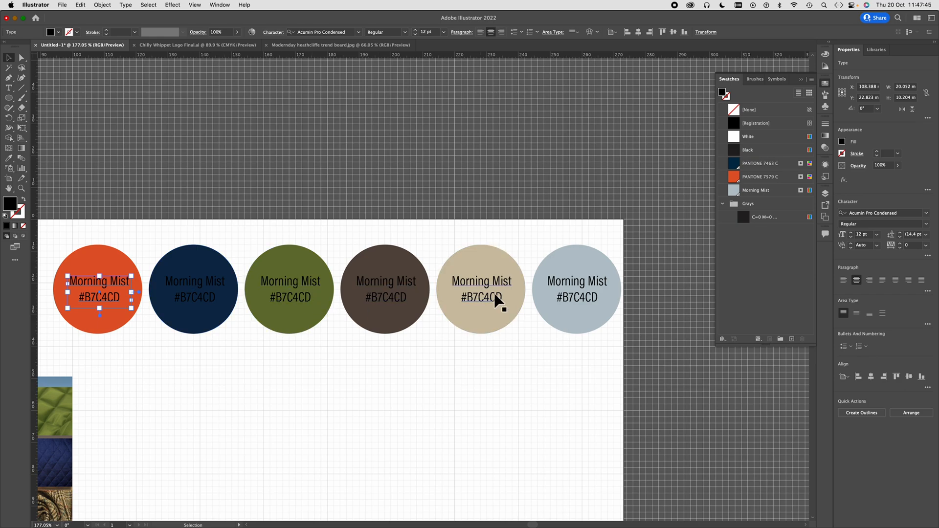
click(8, 89)
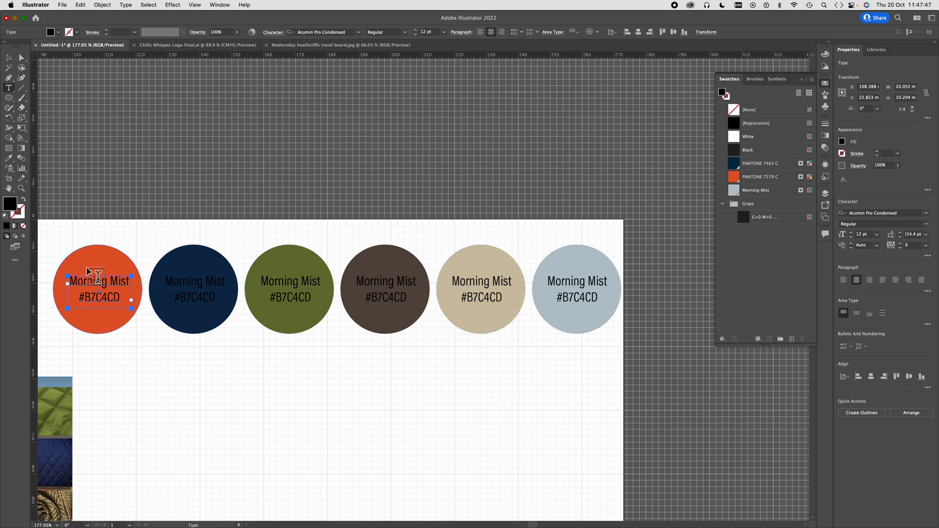
click(98, 280)
triple_click(86, 281)
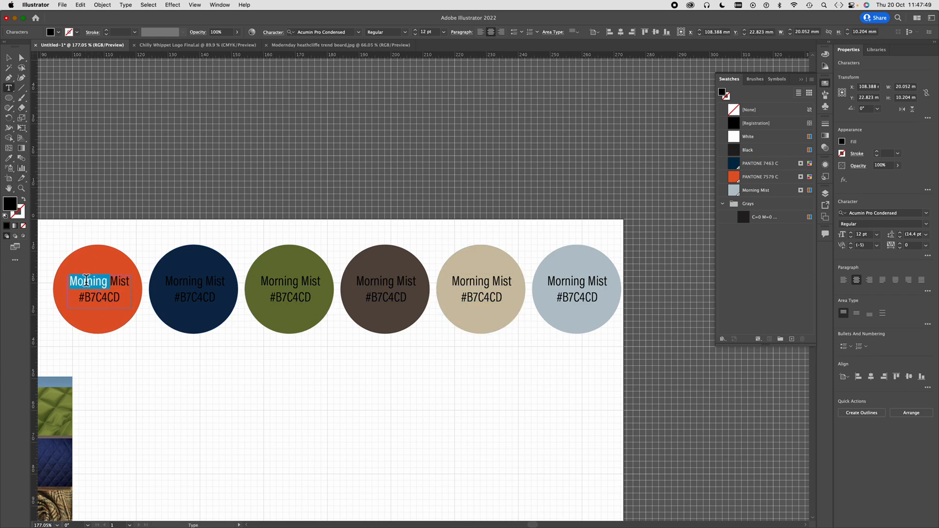
text(Chi)
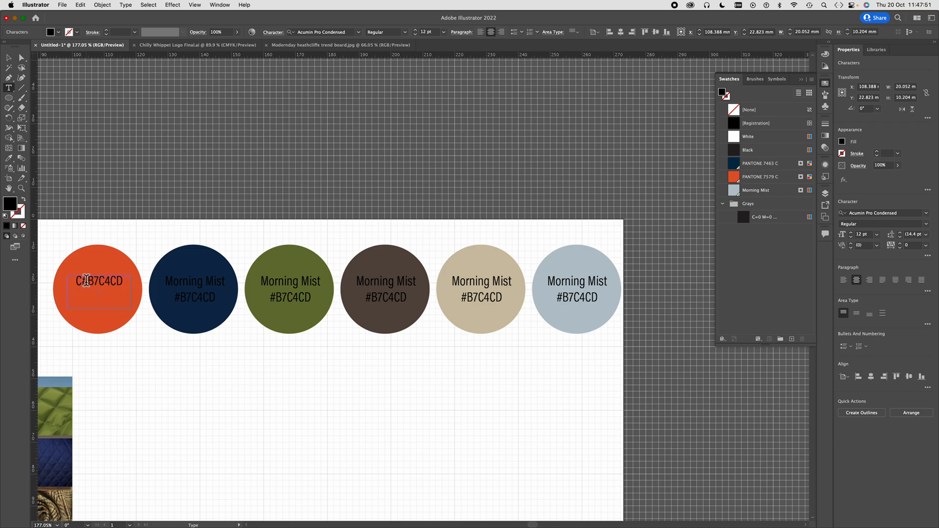
text(l)
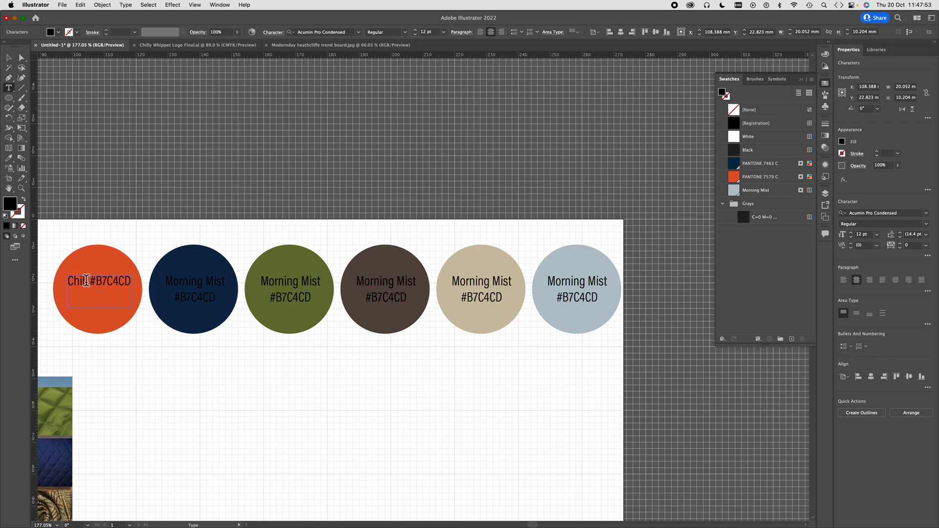
text(i Whippet)
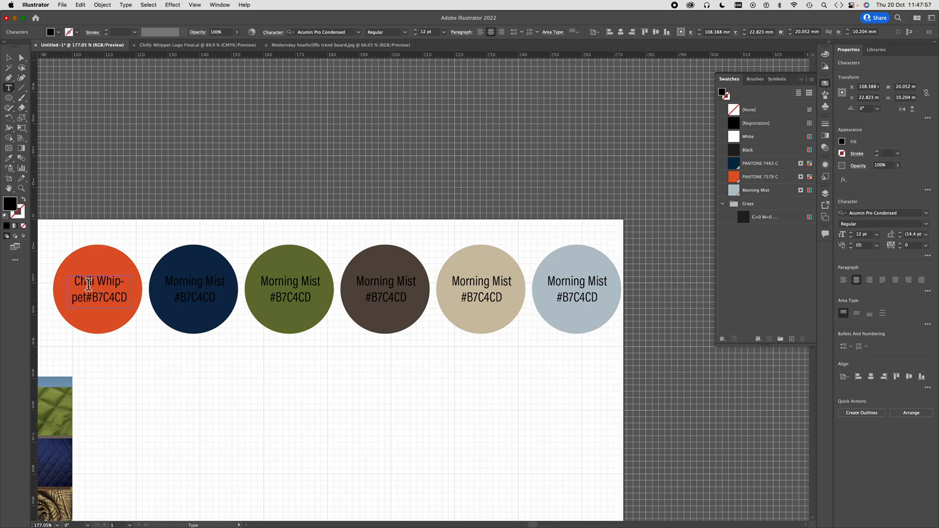
key(Return)
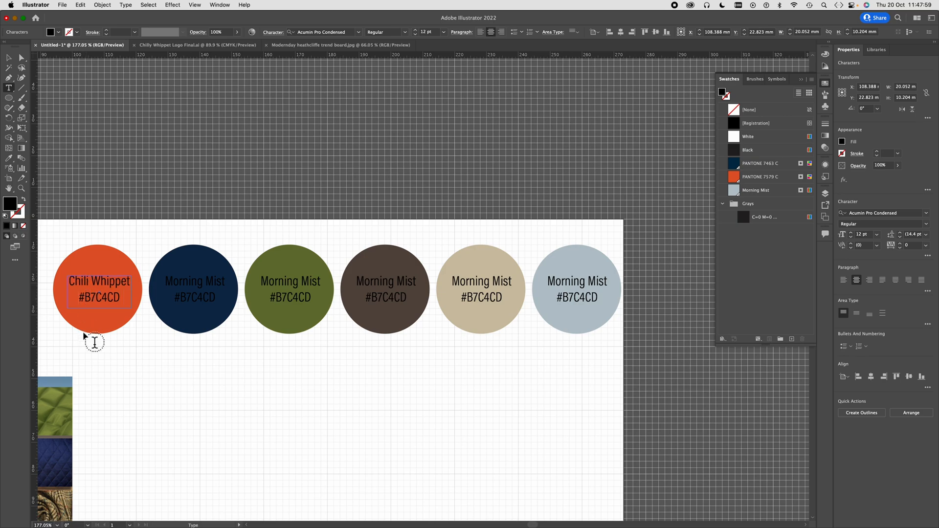
- Copy the orange circle's hex code from the Color Picker and paste it into its label so the line reads #E0592A
click(10, 91)
click(22, 57)
click(108, 264)
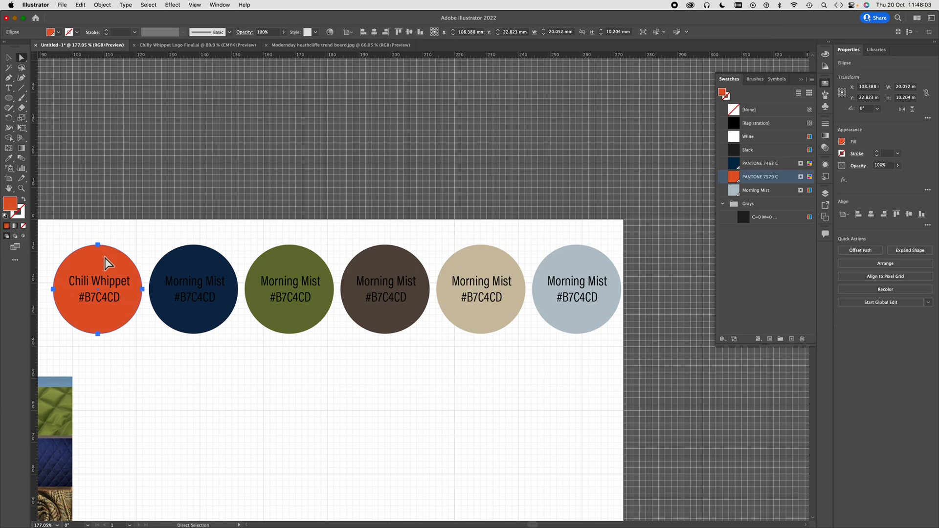
double_click(11, 204)
drag(660, 346, 627, 348)
key(super+c)
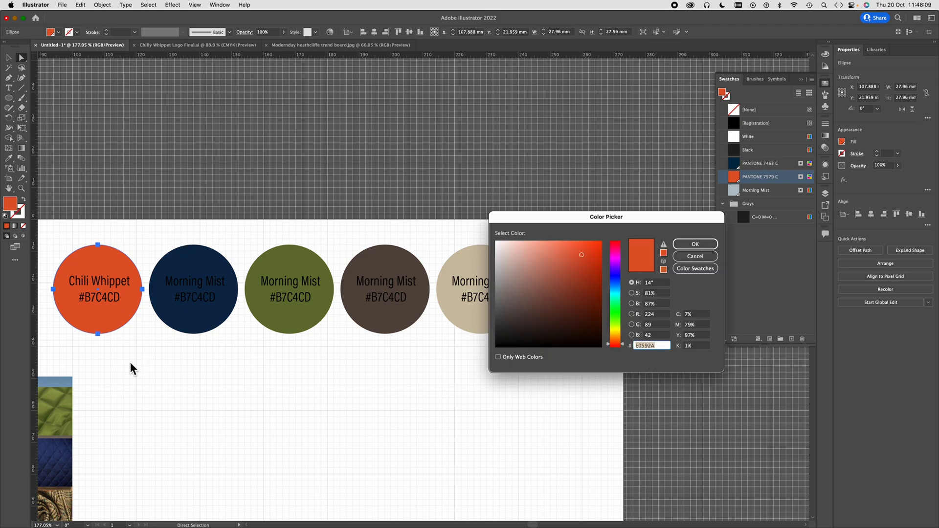
click(704, 246)
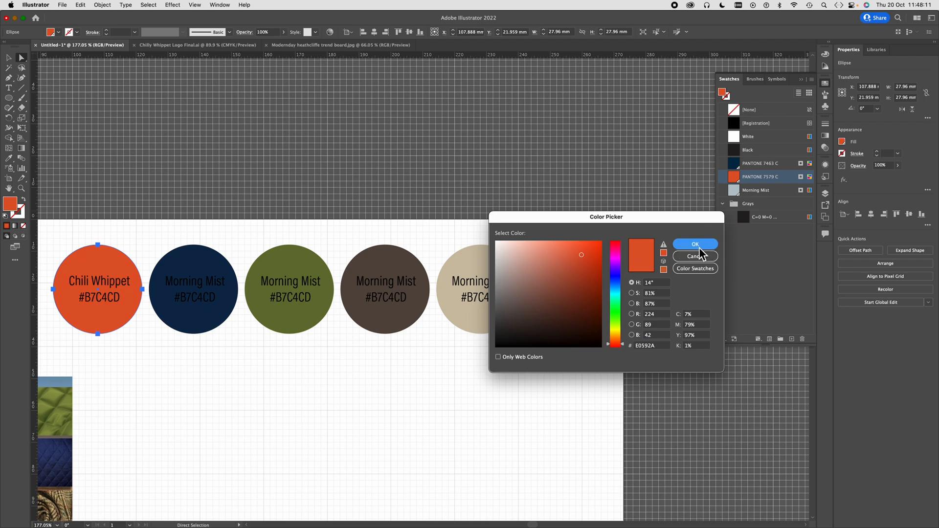
click(9, 88)
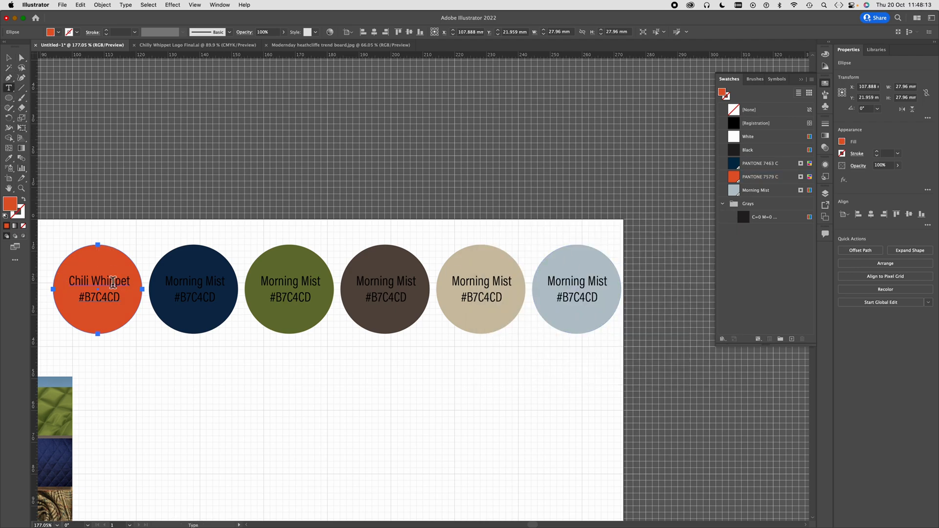
drag(119, 302, 85, 299)
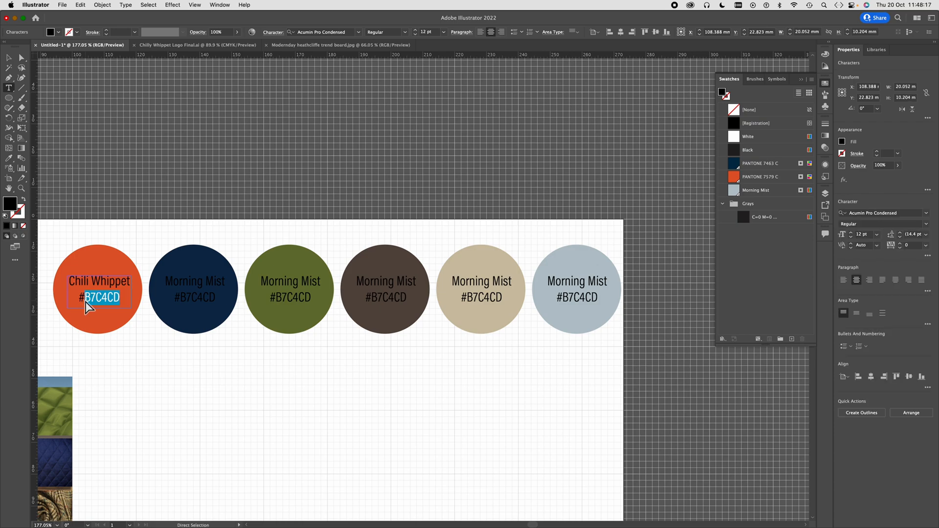
key(super+v)
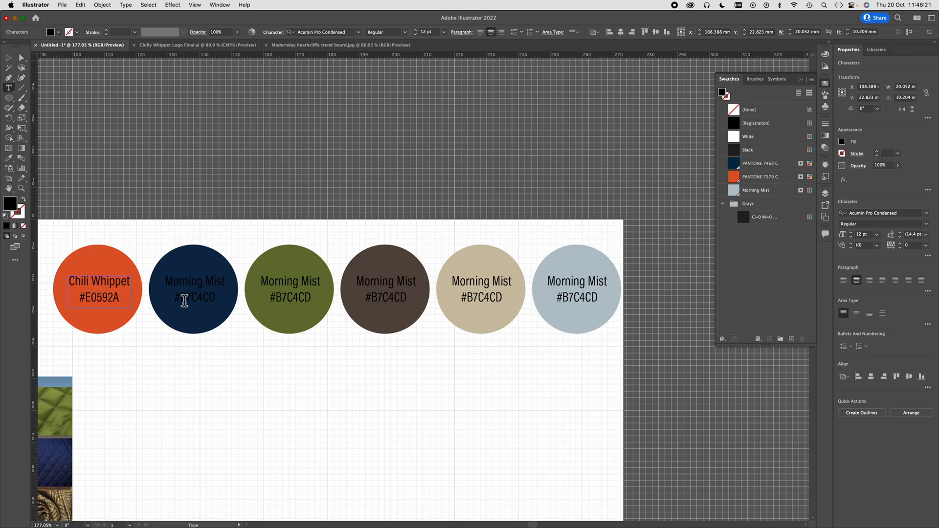
- Rename the navy circle's label Midnight Walker and widen its text frame to about 26 mm so the name fits on one line
click(198, 289)
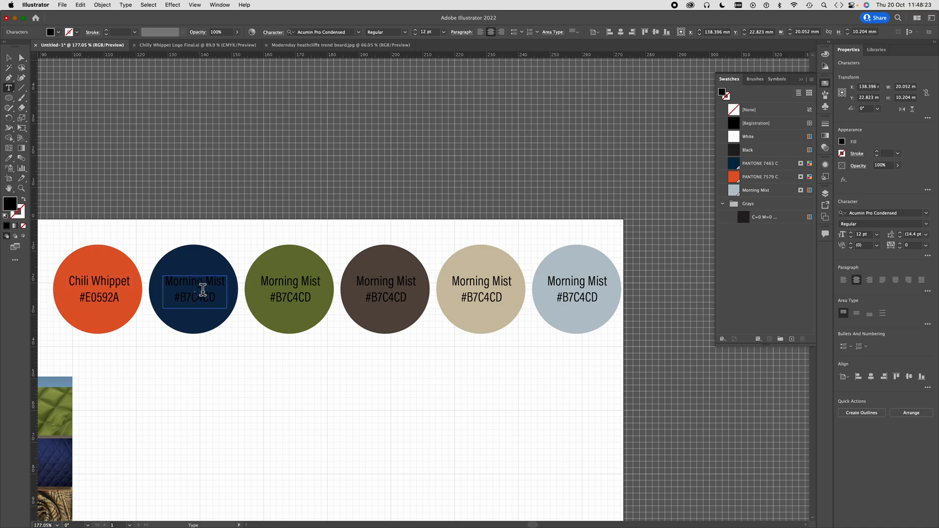
drag(226, 282, 156, 283)
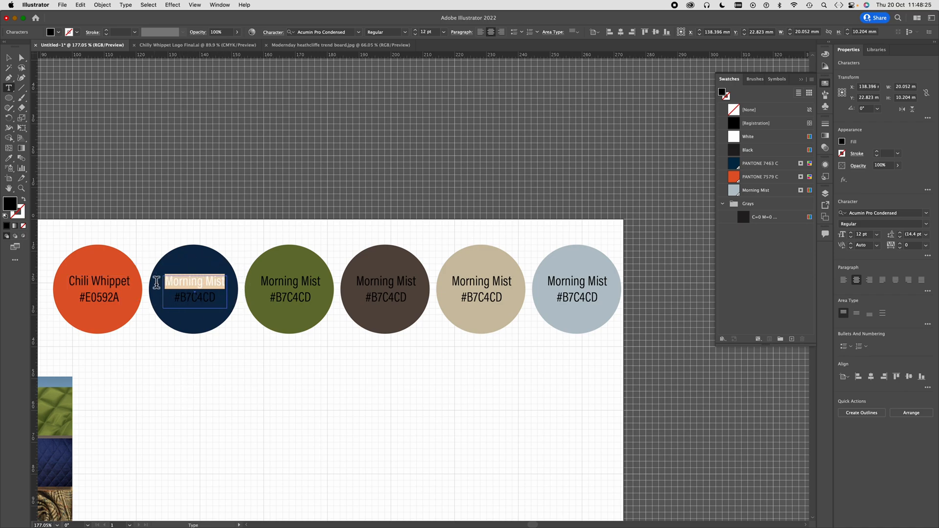
text(Midnigh)
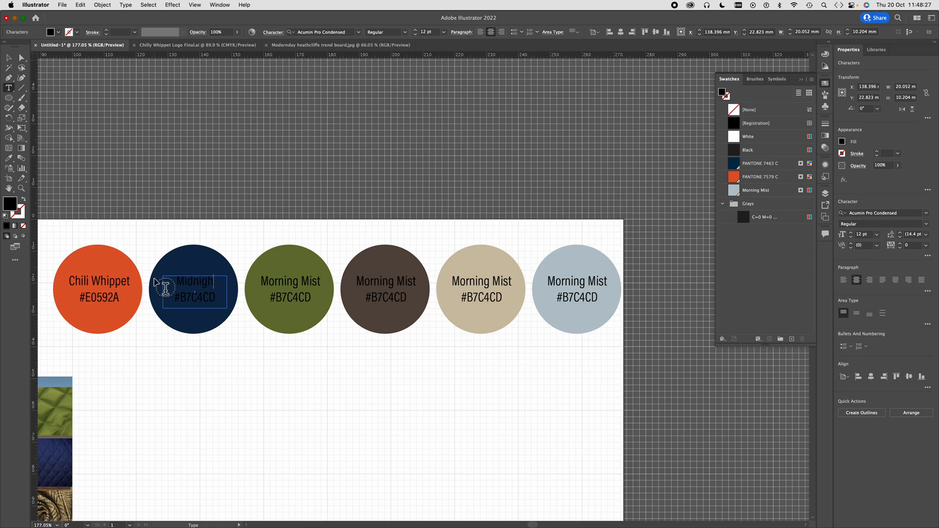
text(t Walker)
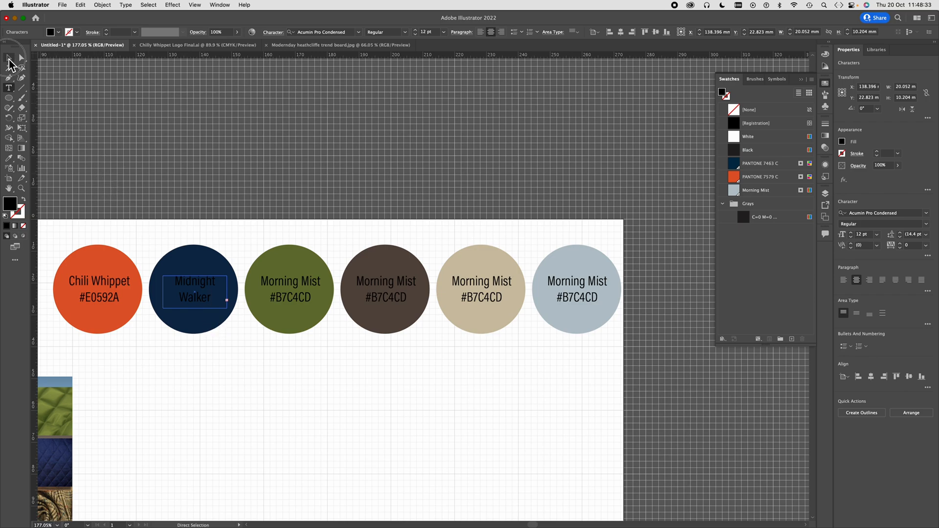
click(9, 57)
mouse_move(164, 294)
mouse_down()
mouse_move(143, 294)
mouse_move(158, 295)
mouse_up()
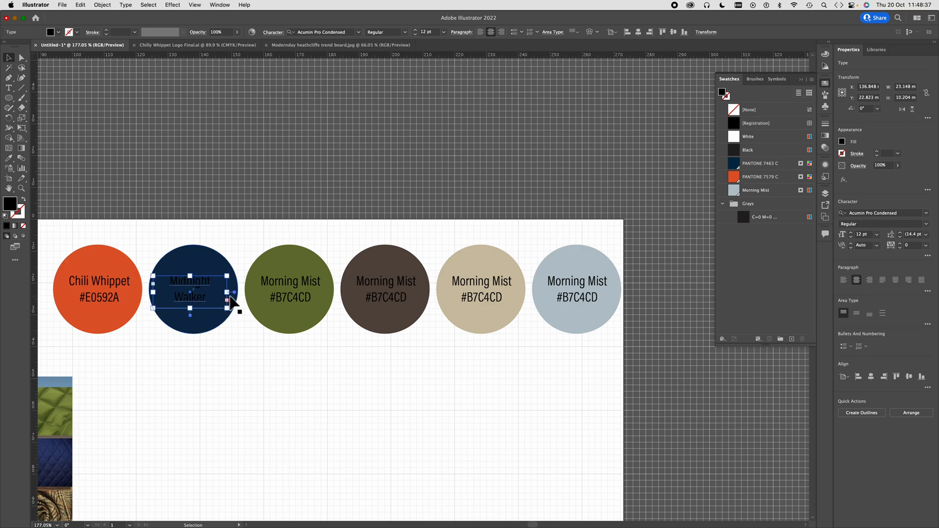
drag(227, 295, 236, 296)
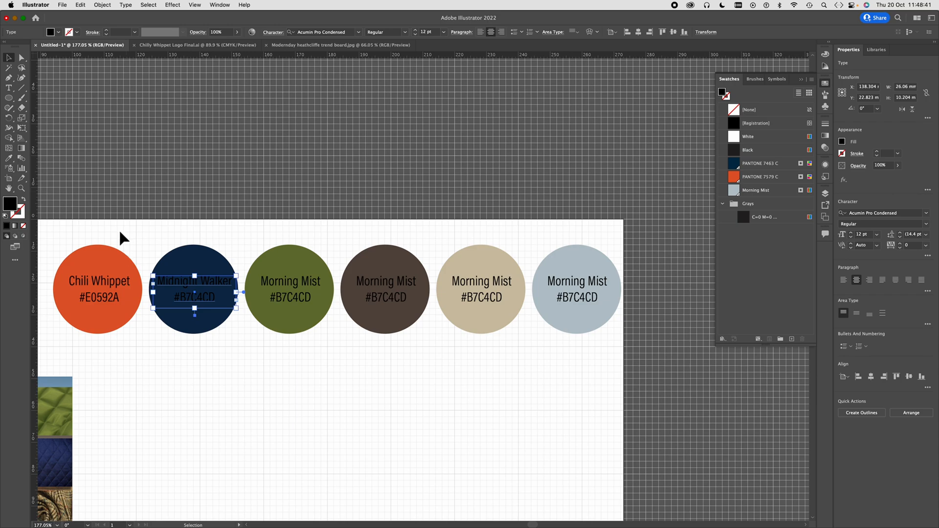
- Copy the navy circle's hex code from the Color Picker and paste it into its label so the line reads #002B49
click(23, 59)
click(204, 263)
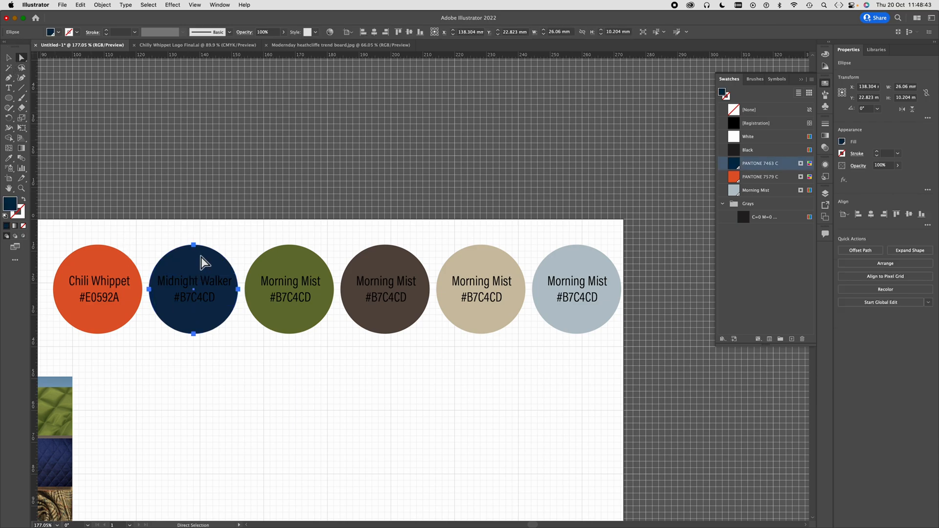
double_click(11, 203)
key(super+c)
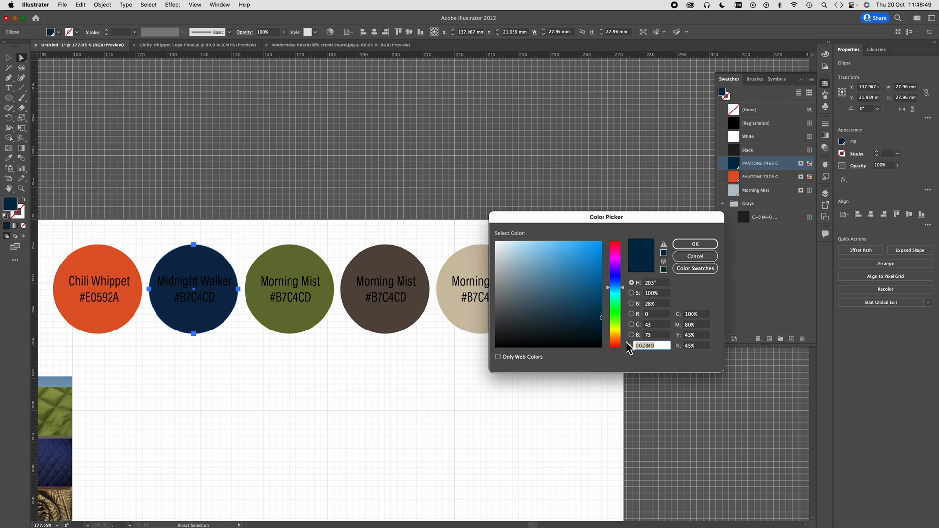
click(694, 244)
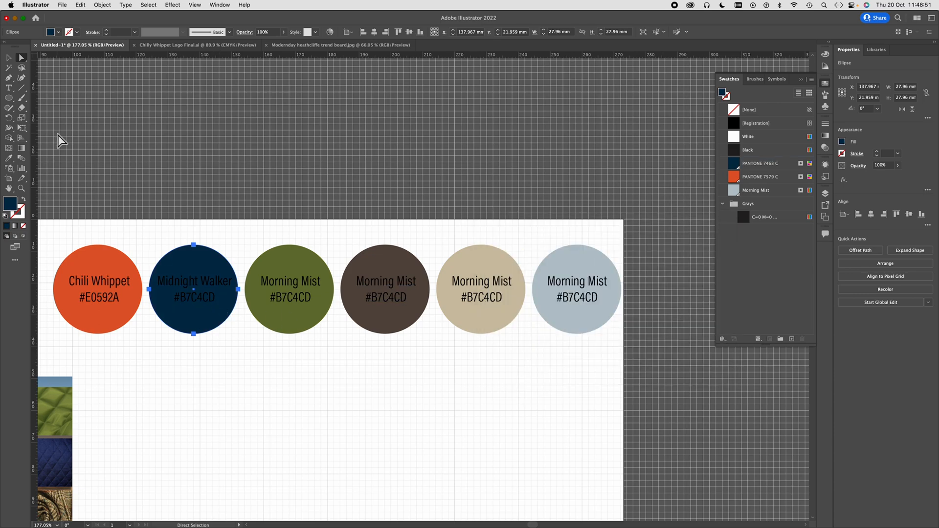
click(8, 88)
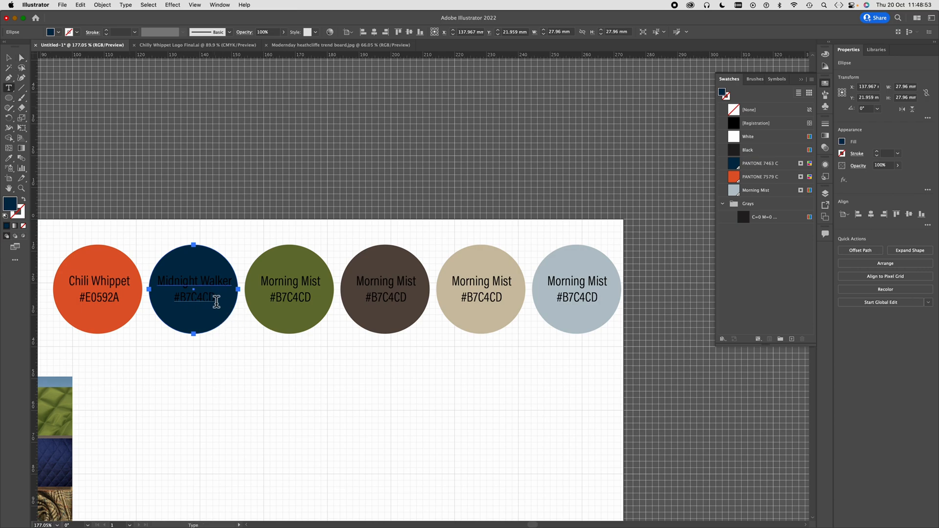
drag(216, 301, 184, 300)
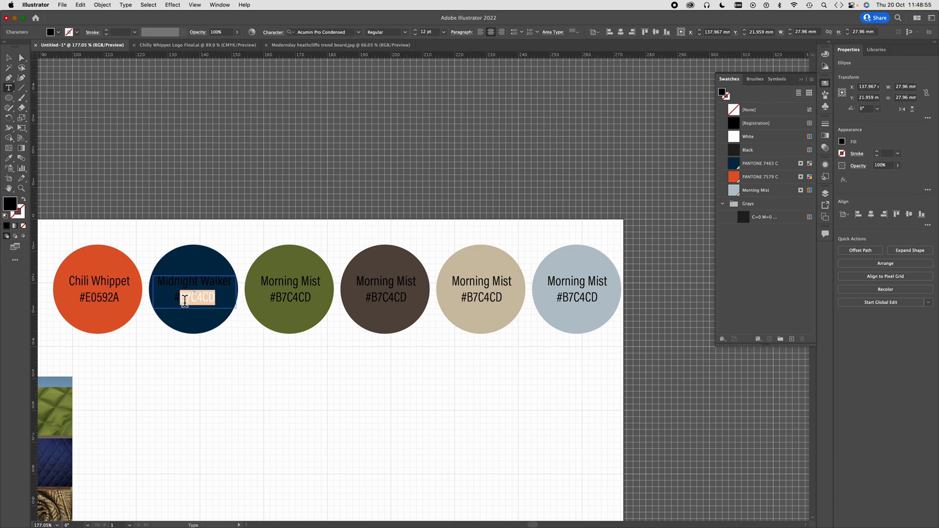
key(super+v)
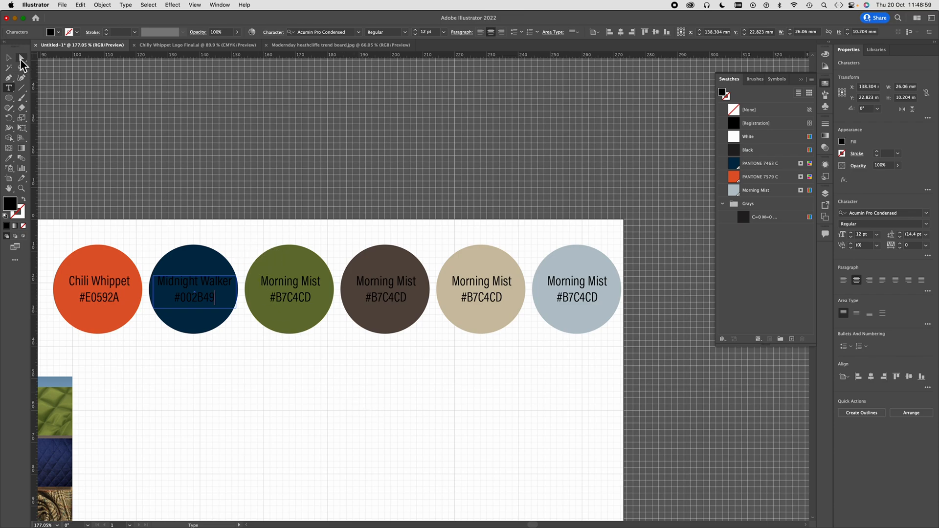
- Change the green circle's label to the name Hunter Green with the circle's own hex code, #677333
click(21, 59)
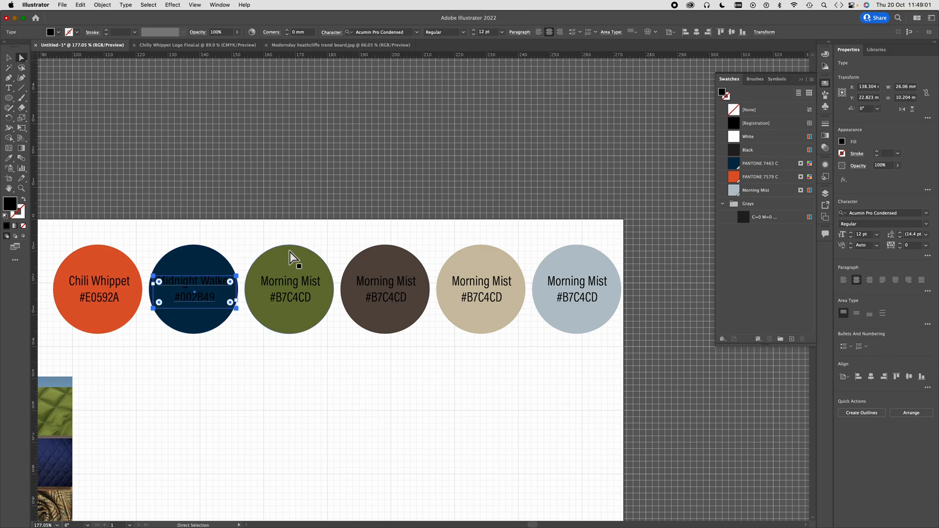
click(323, 312)
double_click(9, 203)
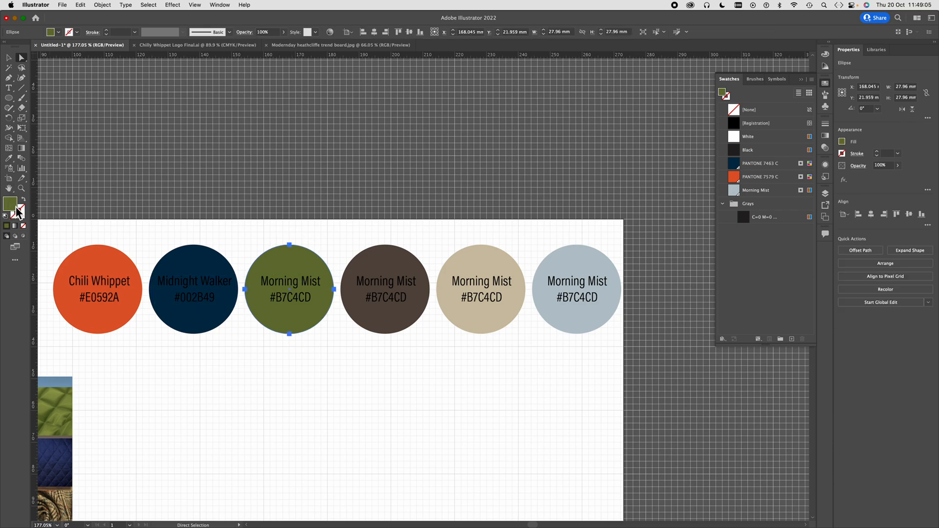
click(661, 346)
key(Return)
double_click(295, 288)
double_click(296, 298)
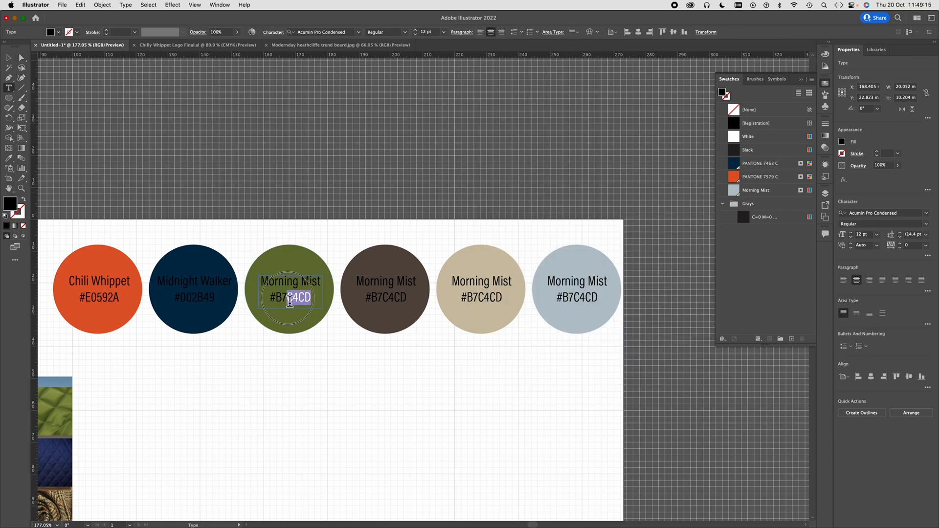
text(677333)
drag(317, 286, 260, 288)
text(Hunter Green)
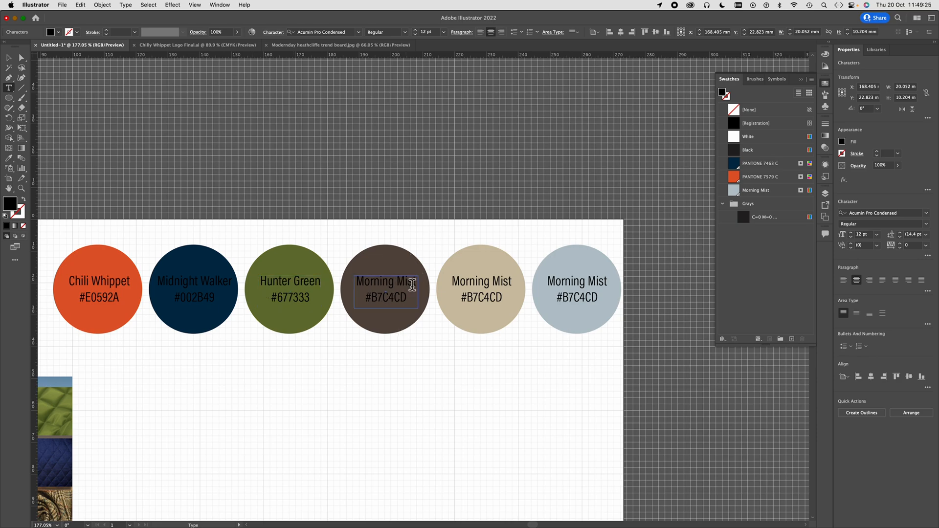
- Change the dark brown circle's label to Muddy Paw with its hex code from the Color Picker, #584A41
drag(410, 282, 350, 288)
text(Muddy Paw)
key(Escape)
click(412, 313)
double_click(9, 204)
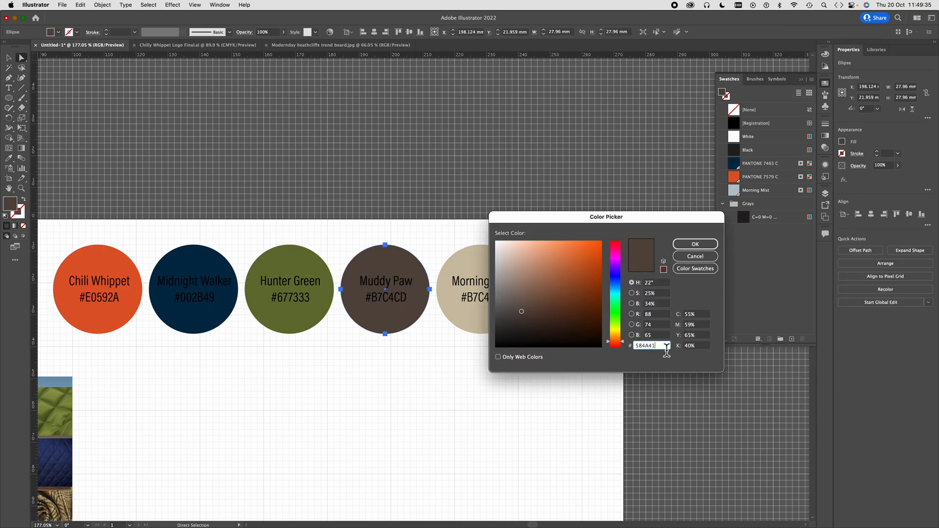
drag(664, 347, 613, 345)
key(super+c)
click(690, 248)
click(9, 88)
drag(409, 298, 371, 298)
key(super+v)
- Change the beige circle's label to Warm Stone with its hex code from the Color Picker, #CDC1A7
drag(511, 286, 453, 290)
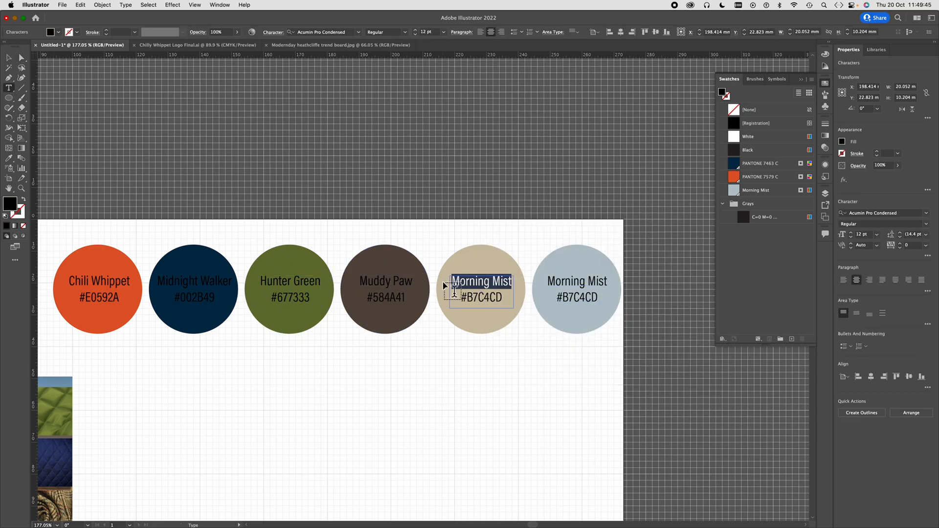
text(Warm Stone)
click(21, 58)
click(491, 266)
double_click(10, 203)
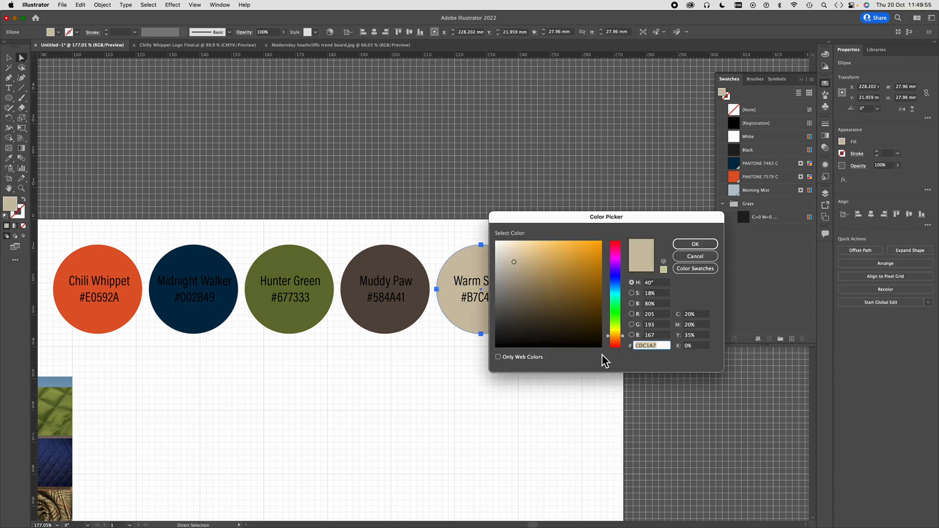
drag(658, 346, 614, 345)
key(super+c)
click(692, 246)
click(8, 88)
drag(502, 298, 467, 297)
key(super+v)
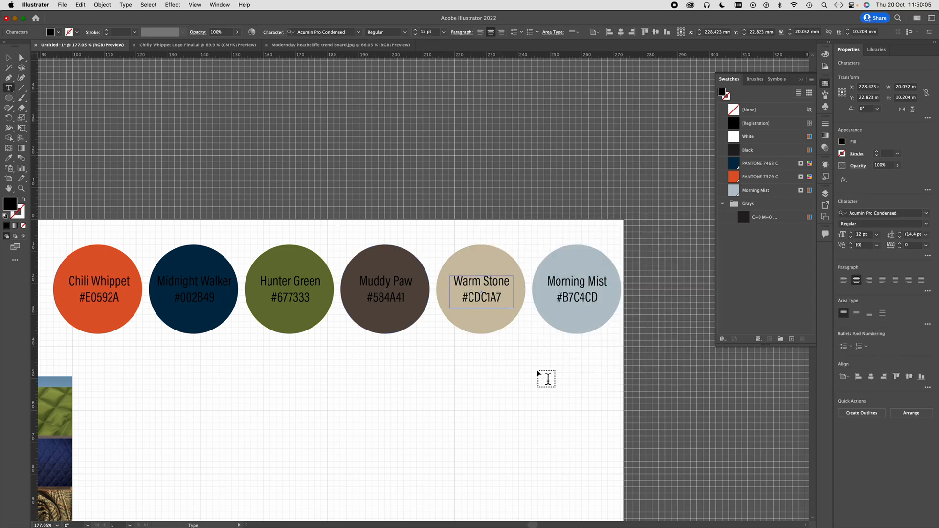
- Add the fill colours of the Warm Stone, Muddy Paw and Hunter Green circles to the document swatches
click(9, 57)
click(211, 172)
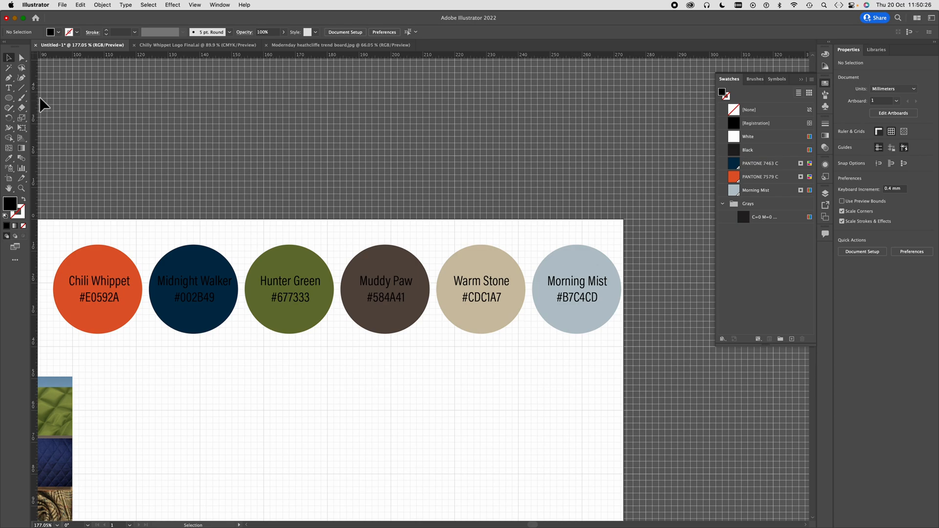
click(207, 290)
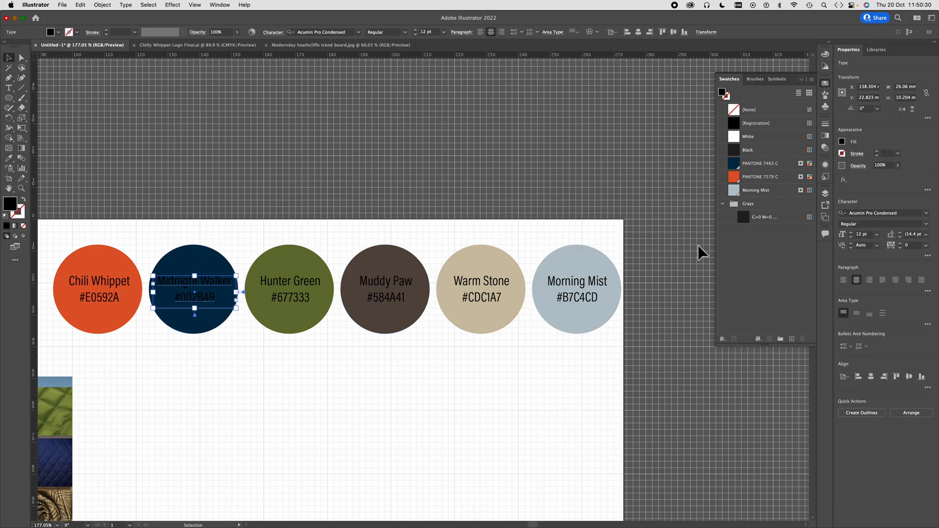
click(502, 264)
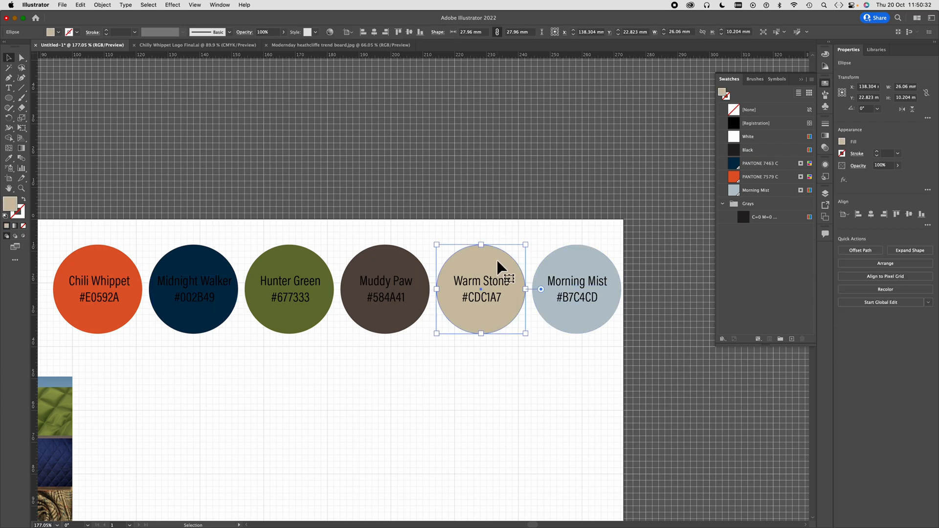
drag(723, 93, 732, 198)
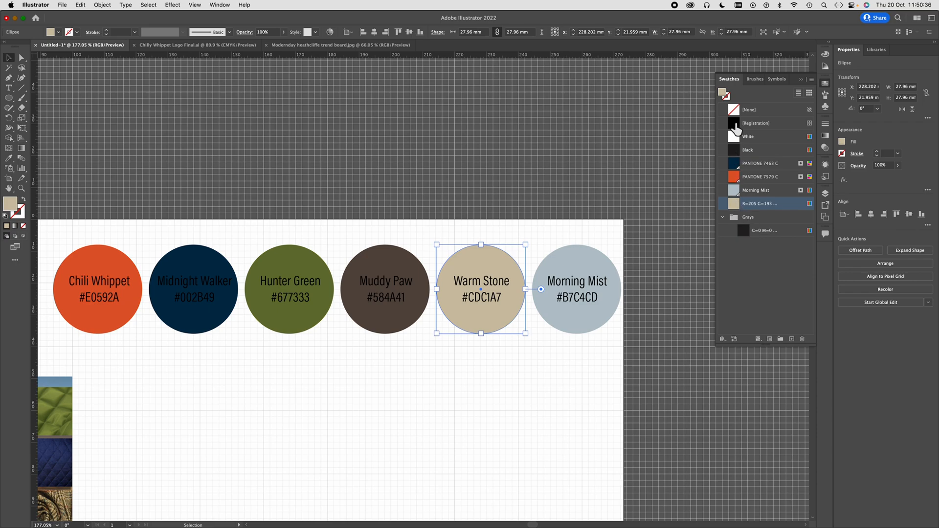
click(397, 266)
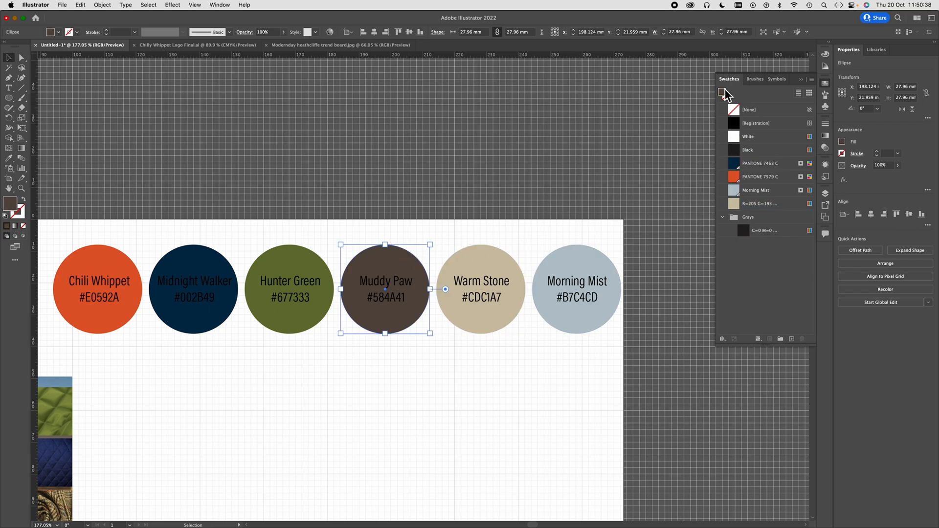
drag(725, 99, 734, 200)
click(285, 272)
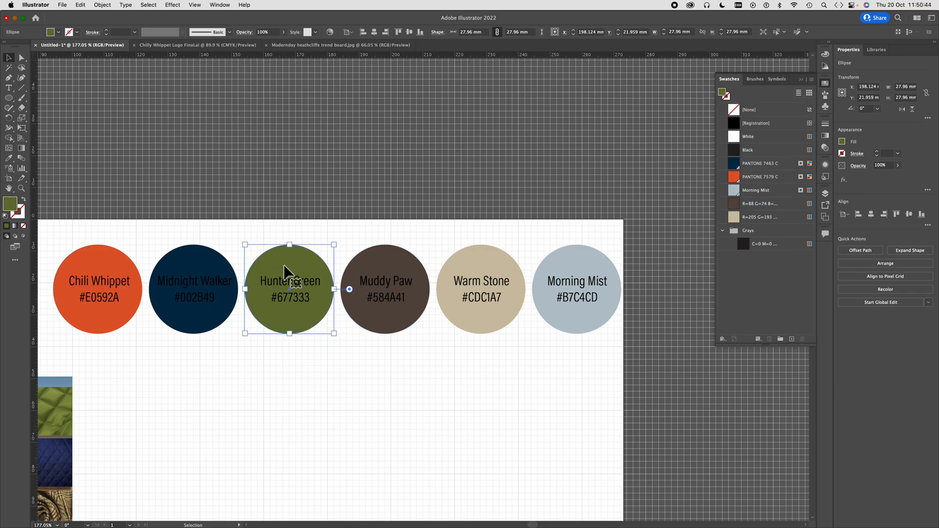
drag(731, 93, 743, 195)
- Rename the new green swatch Hunter Green
double_click(763, 209)
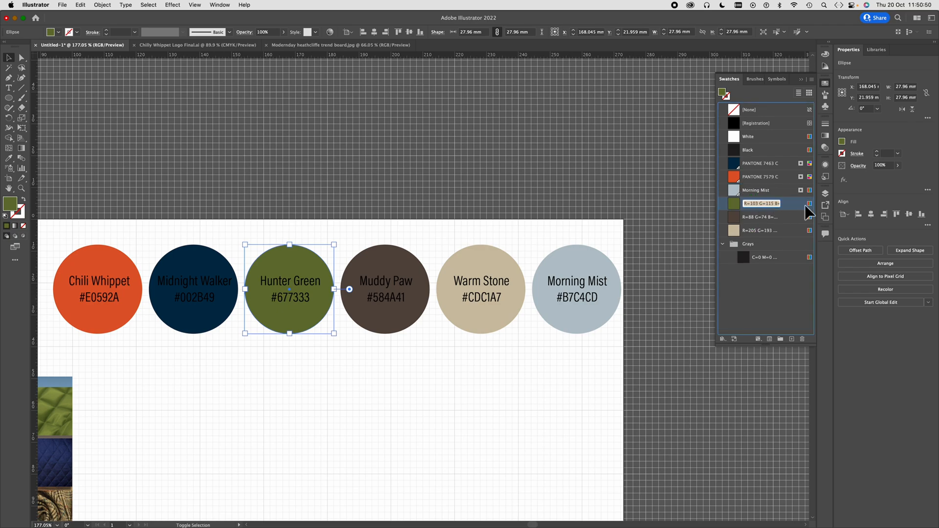
text(Hunter Green)
- With no artwork selected, rename the new dark brown swatch Muddy Paw
click(766, 223)
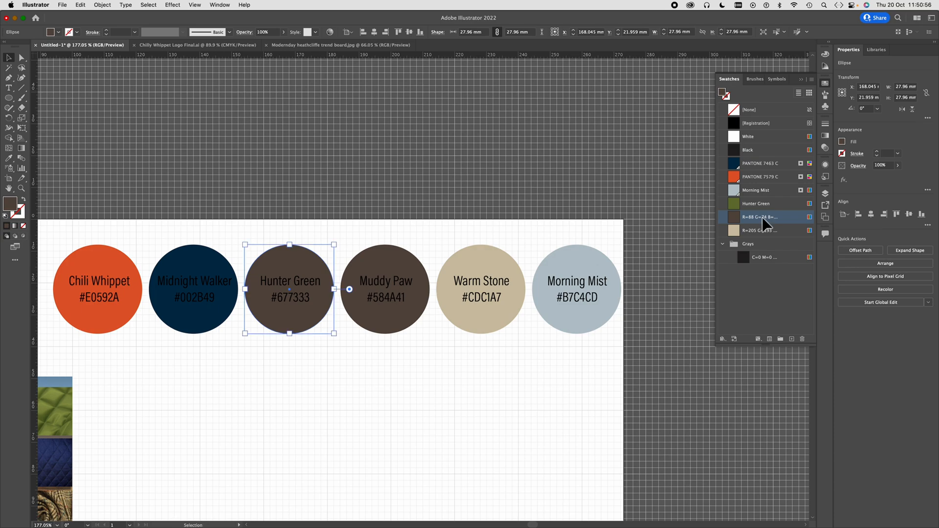
click(442, 230)
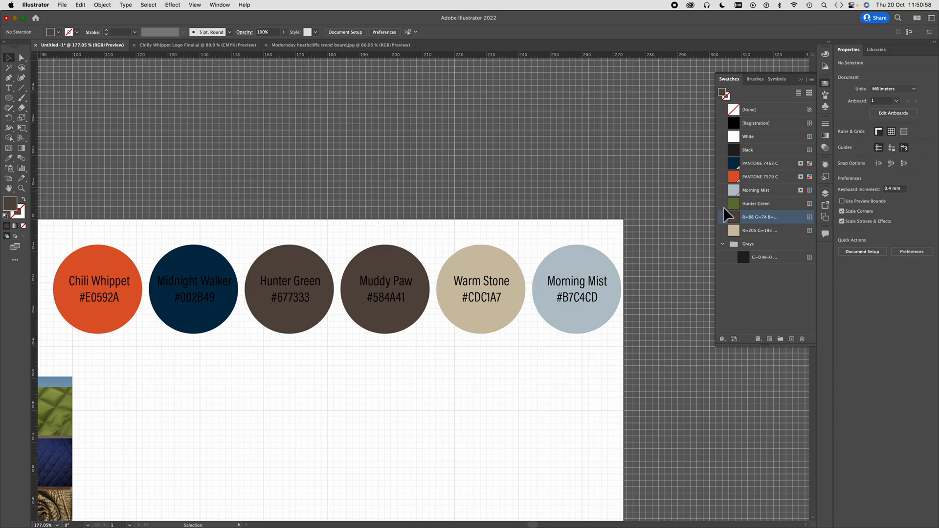
double_click(759, 218)
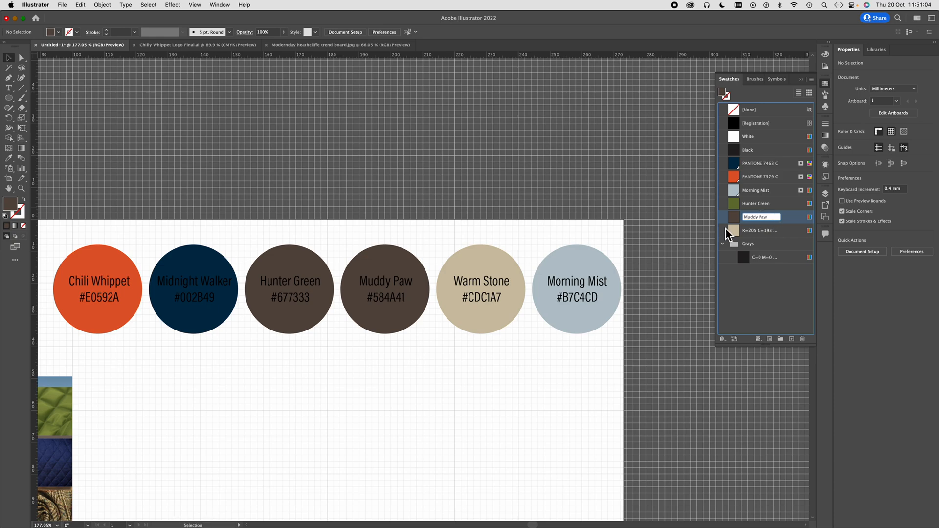
- Fill the circle labelled Hunter Green with the Hunter Green swatch and deselect it
click(329, 294)
click(779, 204)
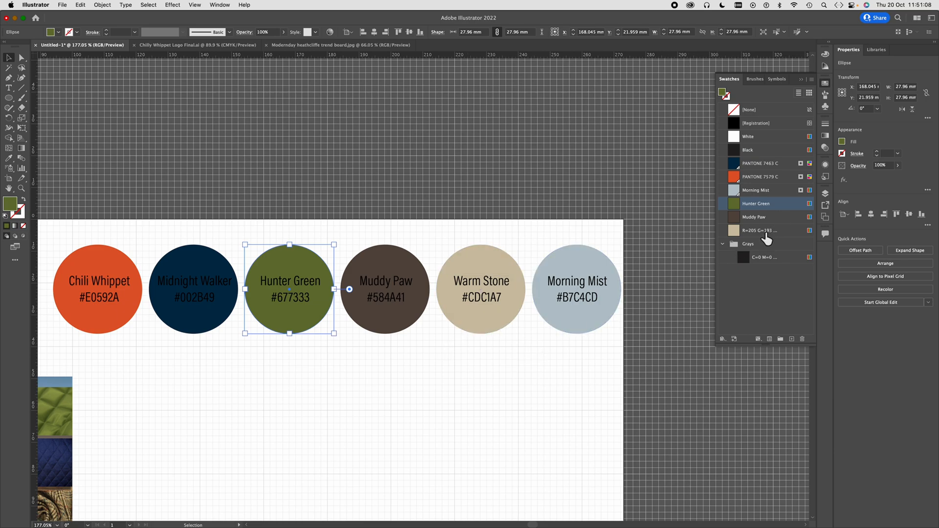
click(627, 200)
- Rename the new beige swatch Warm Stone
click(765, 230)
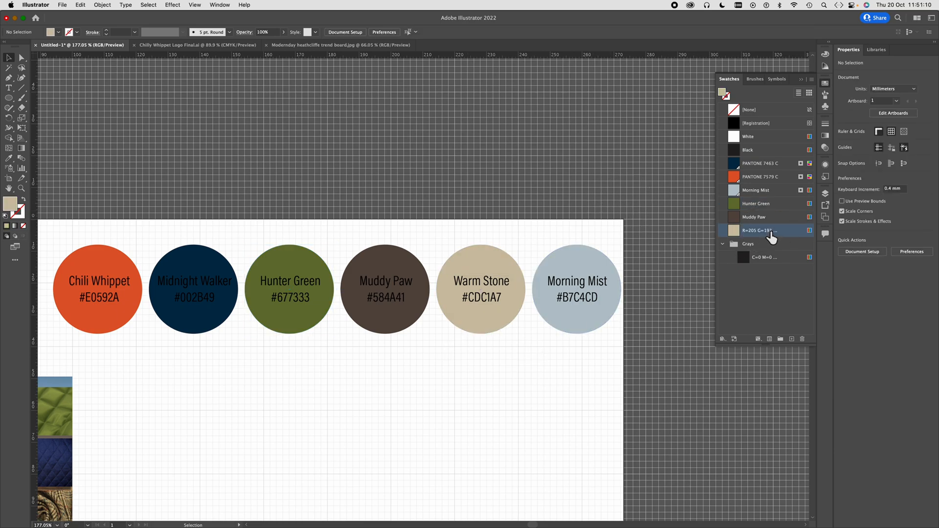
double_click(770, 233)
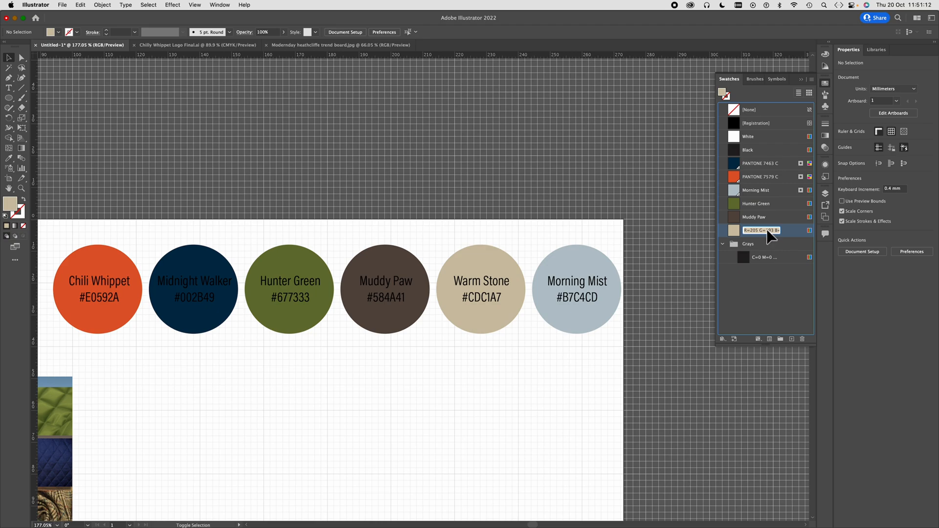
text(Warm Stone)
click(673, 201)
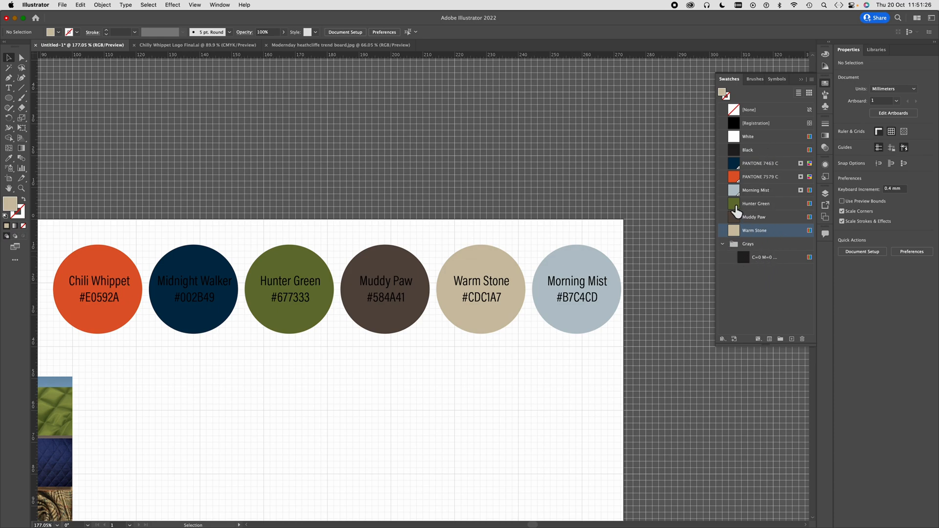
- Change the Hunter Green swatch's colour type to Spot Color
click(787, 208)
double_click(787, 209)
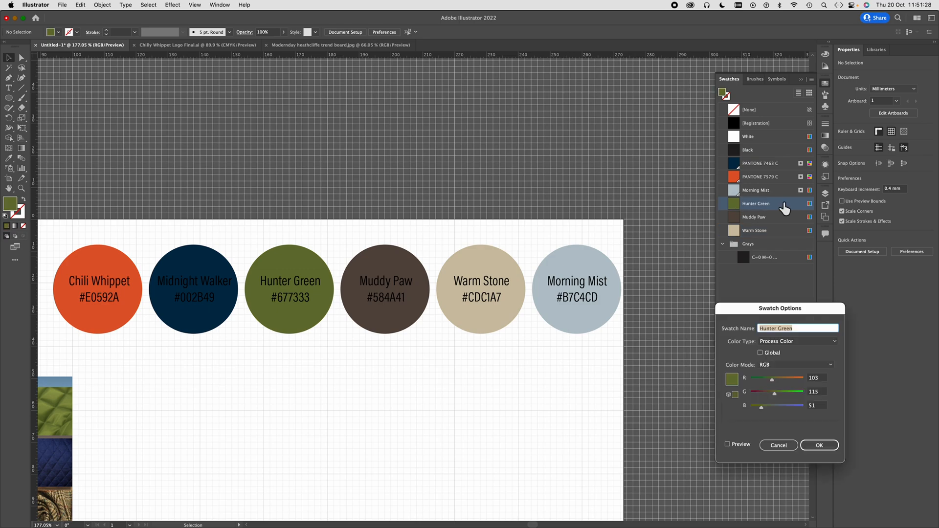
click(815, 342)
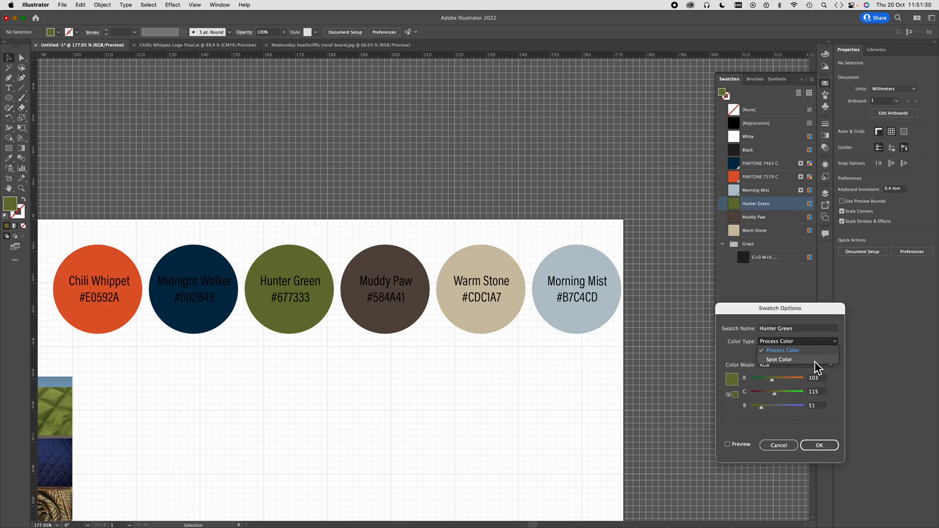
click(814, 360)
click(819, 445)
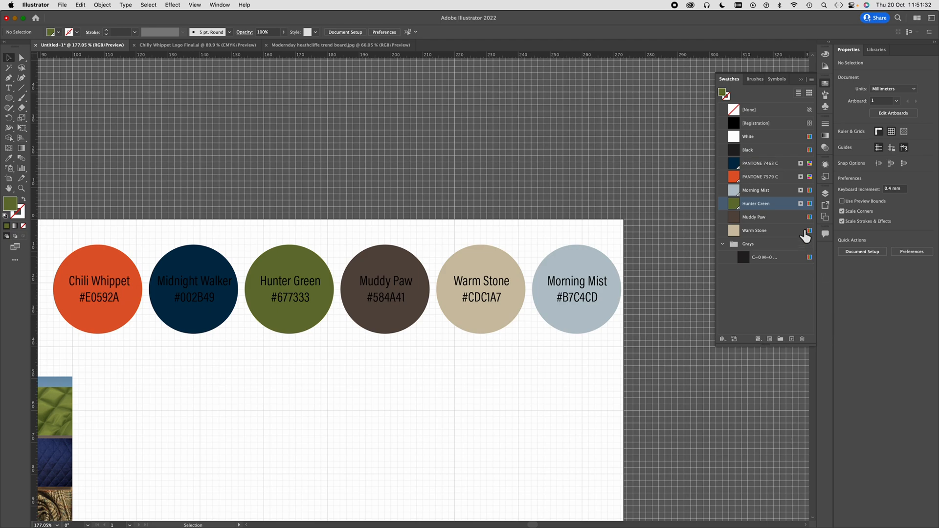
- Change the Muddy Paw swatch's colour type to Spot Color
double_click(791, 218)
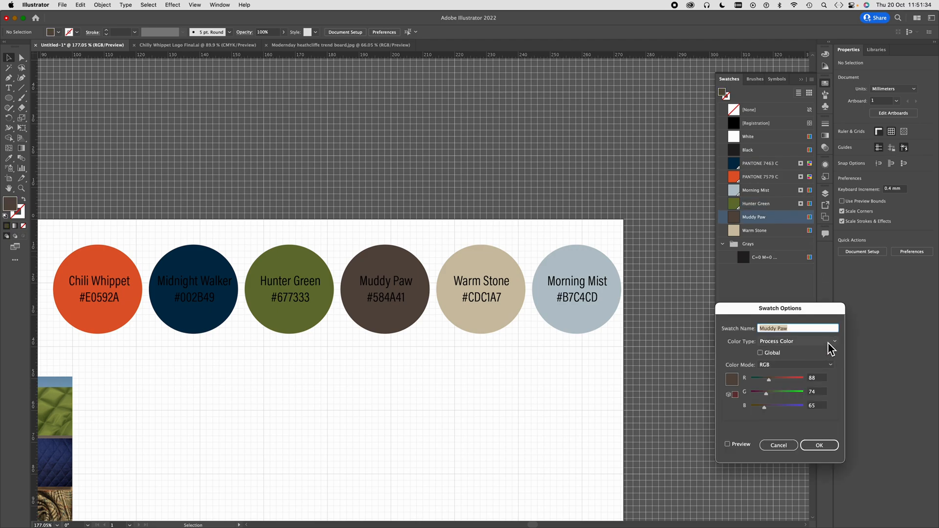
click(827, 342)
click(818, 360)
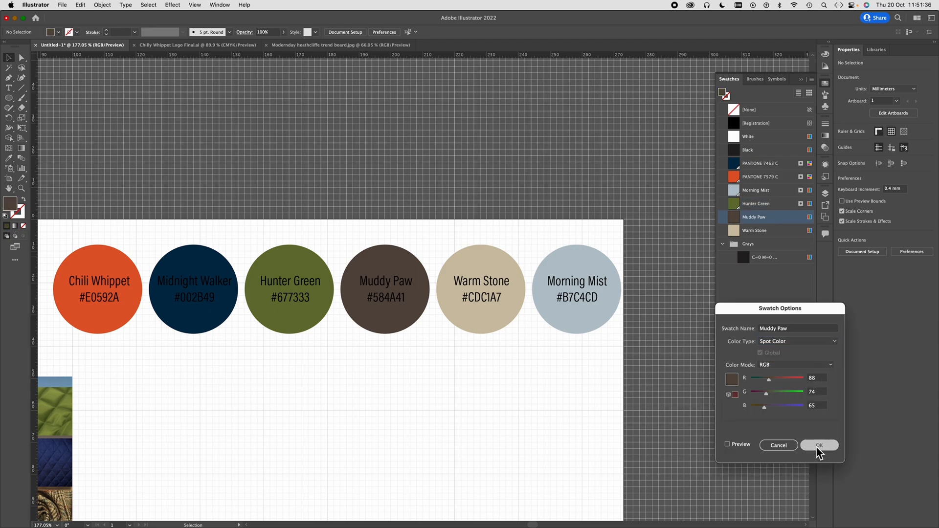
click(816, 446)
- Change the Warm Stone swatch's colour type to Spot Color
double_click(791, 231)
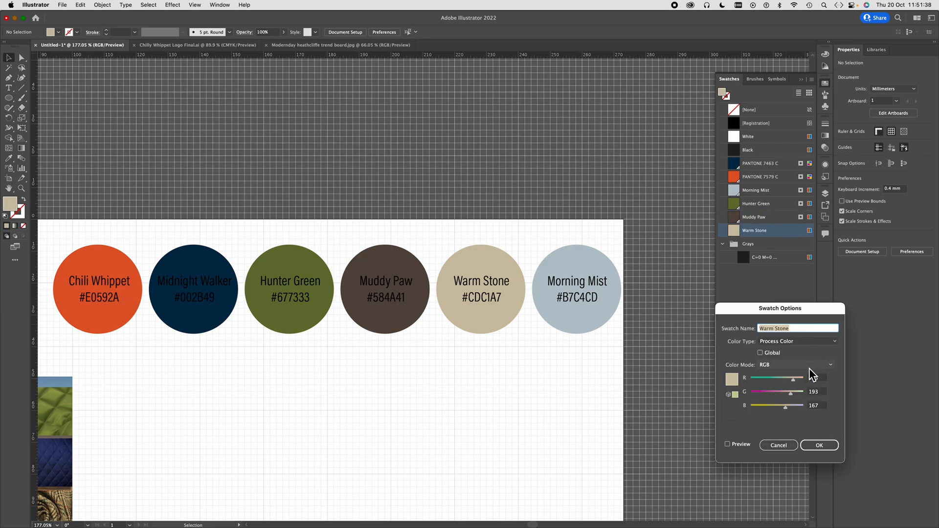
click(823, 340)
click(773, 360)
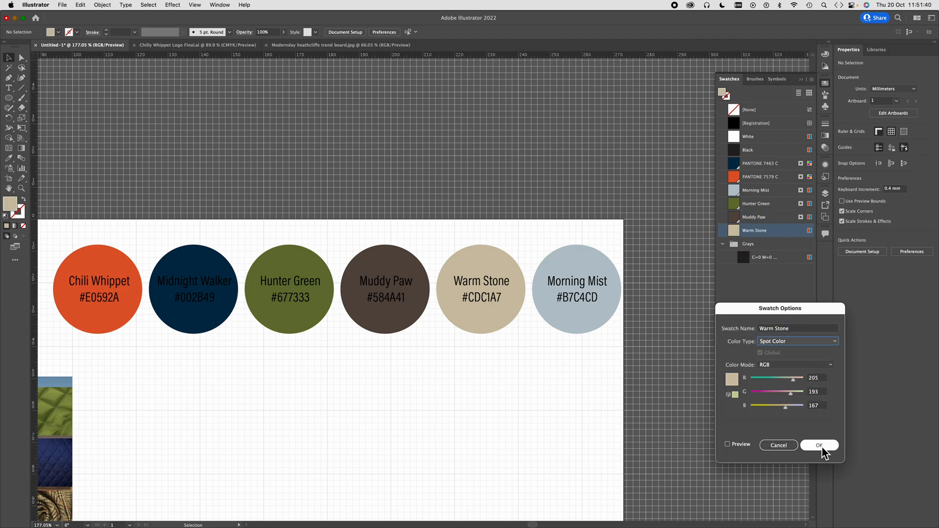
click(824, 452)
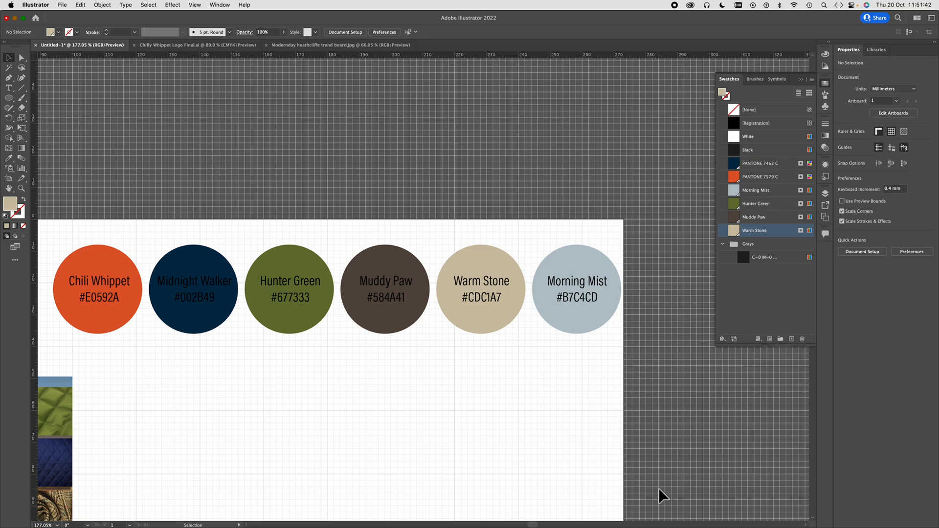
- Recolour the label text on the Midnight Walker, Muddy Paw and Hunter Green circles with the Warm Stone swatch
click(211, 296)
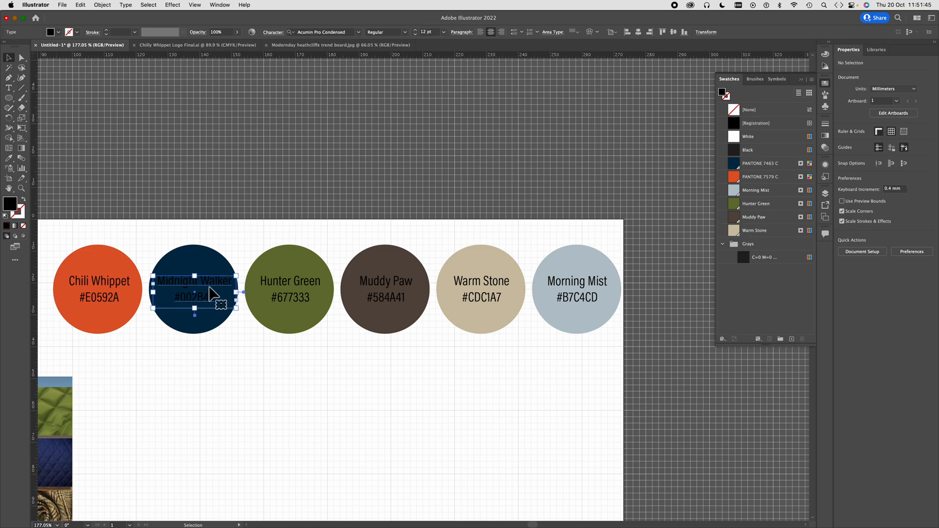
click(780, 232)
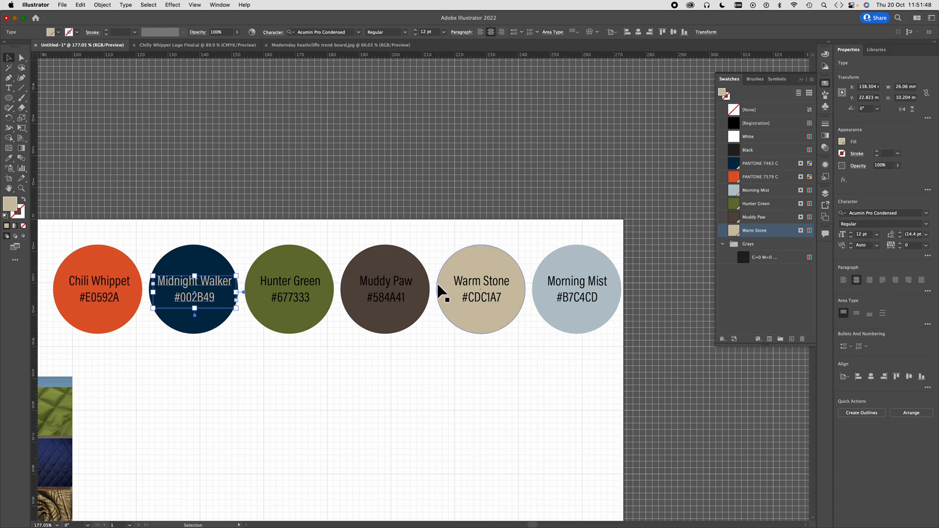
click(387, 287)
click(783, 234)
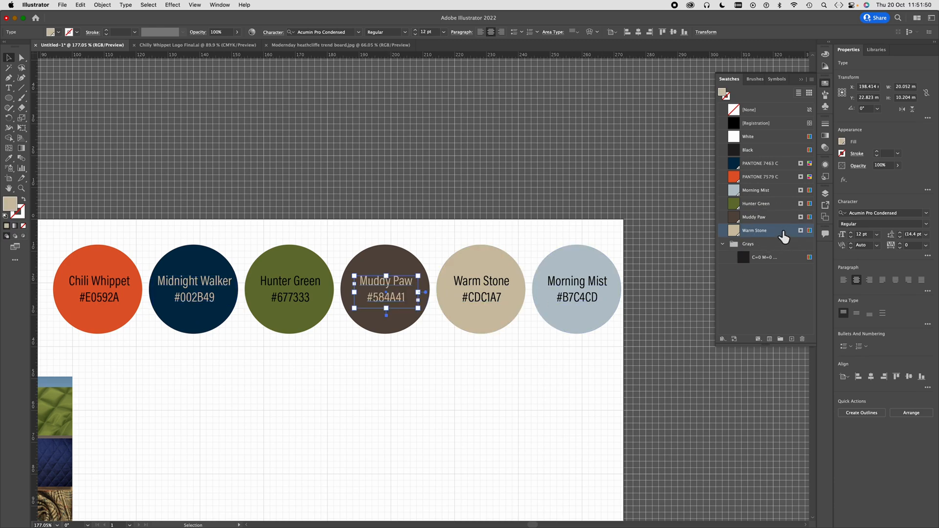
click(661, 369)
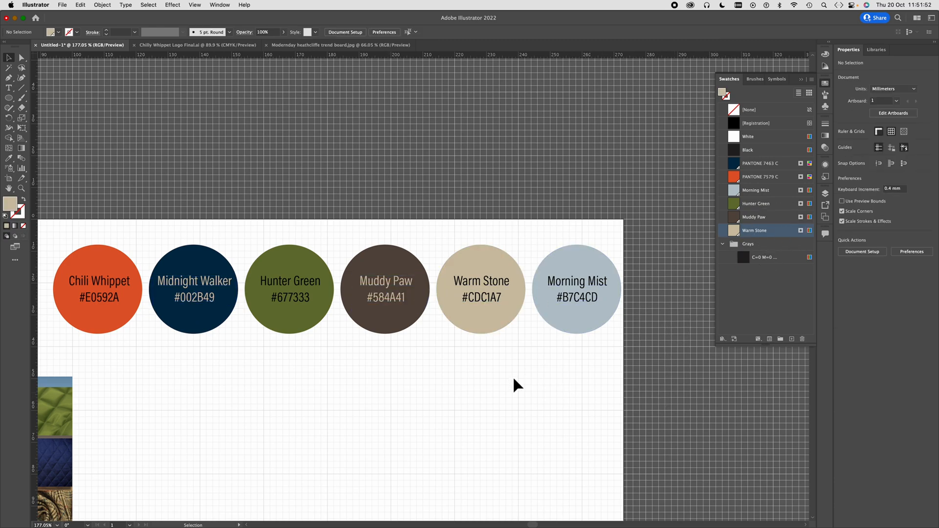
click(286, 278)
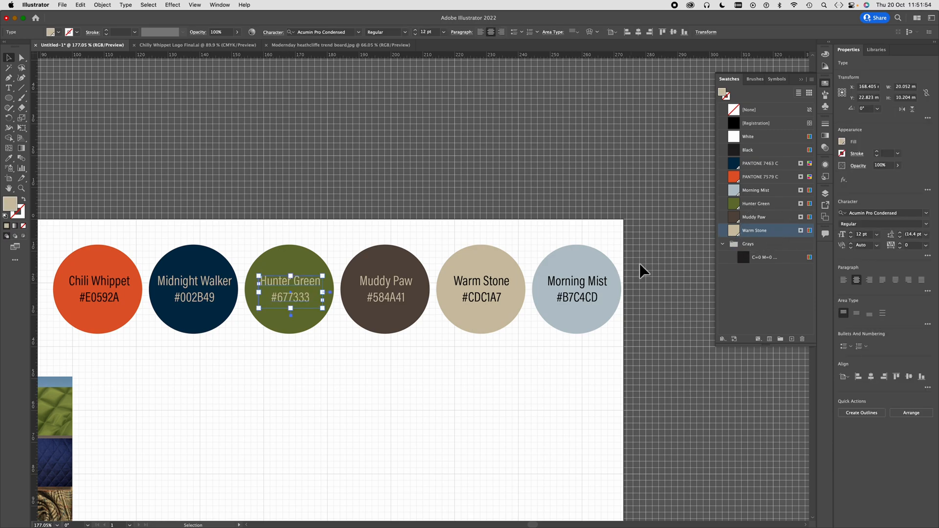
click(663, 265)
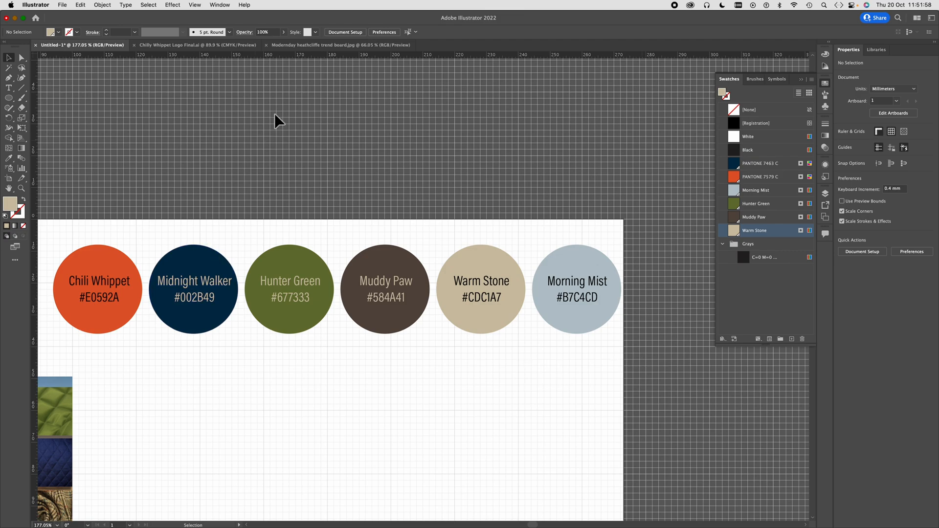
- Open the Chilly Whippet Social Icons.ai file from the brand board workshop folder
scroll(374, 162, down, 5)
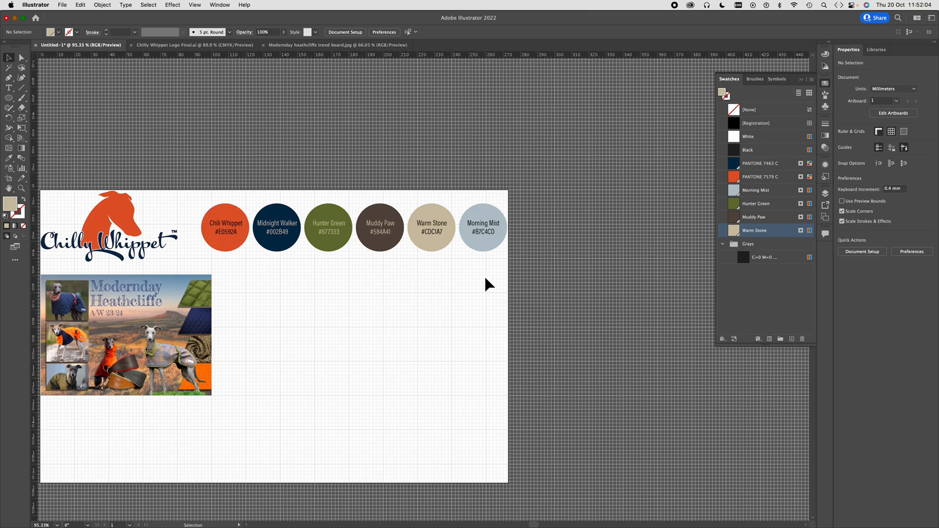
scroll(322, 330, left, 3)
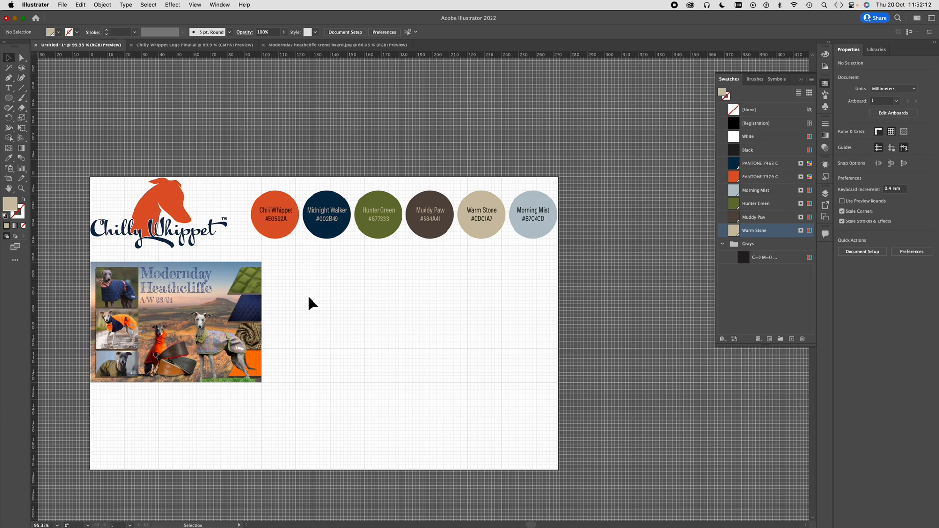
click(62, 6)
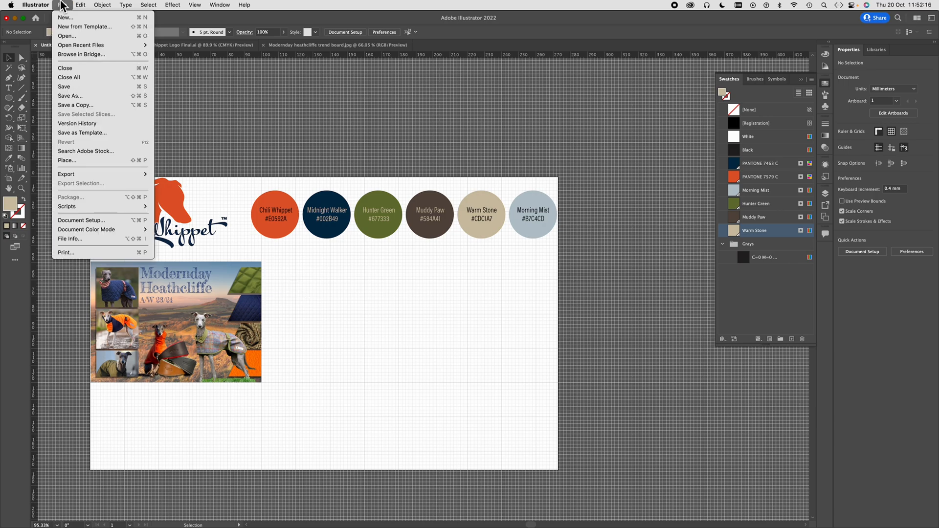
click(69, 37)
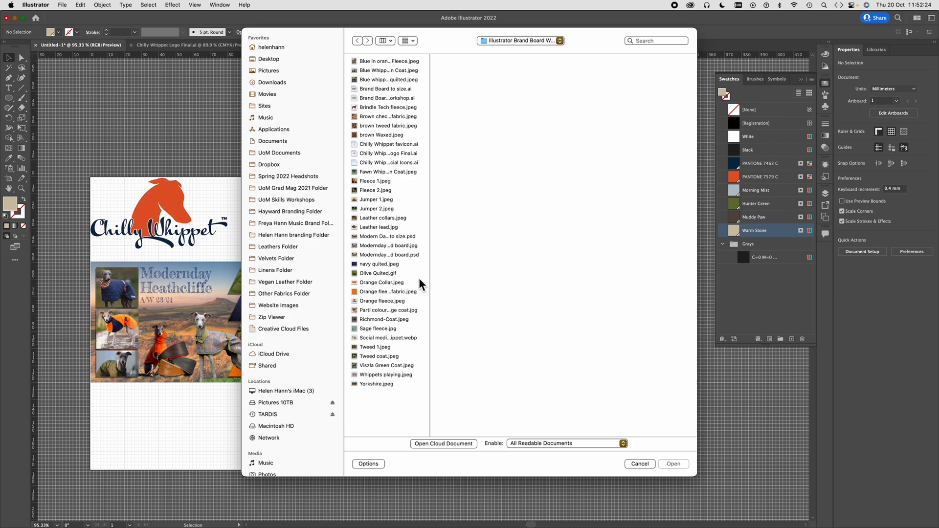
drag(435, 276, 515, 272)
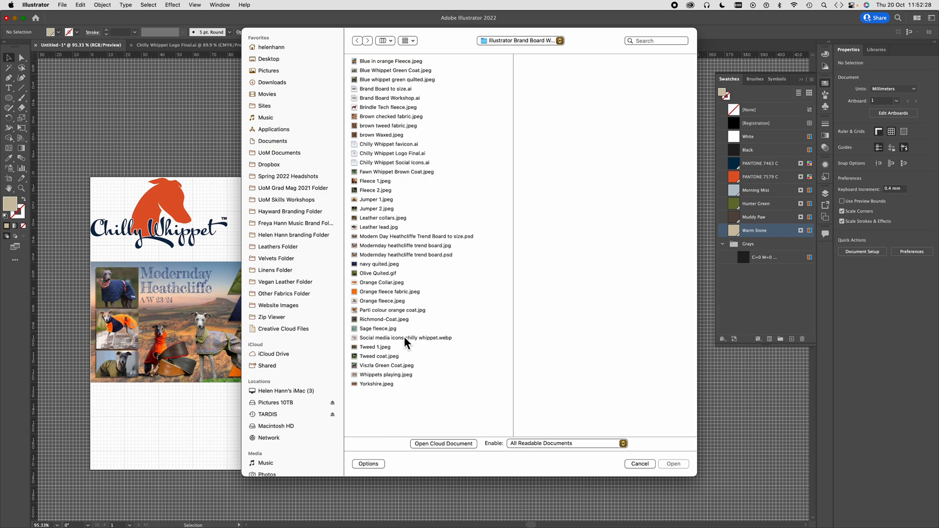
click(390, 339)
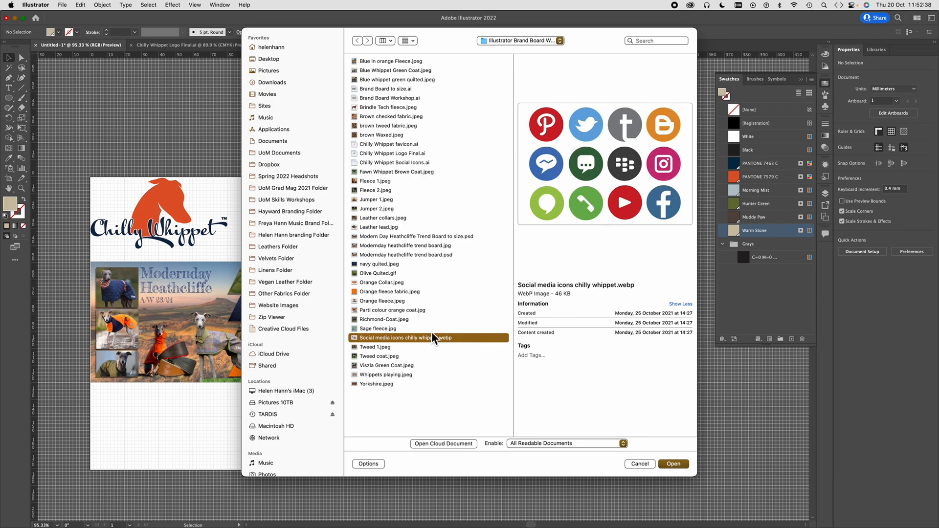
click(437, 301)
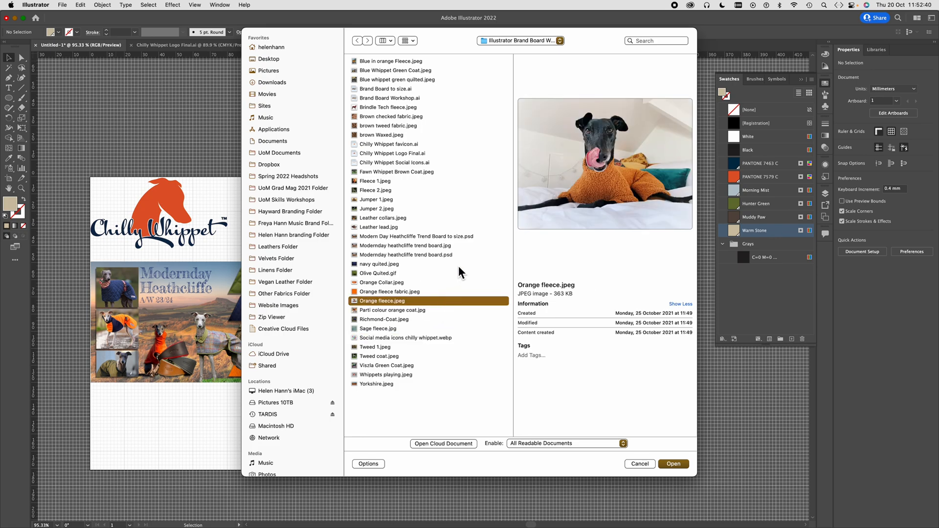
click(385, 164)
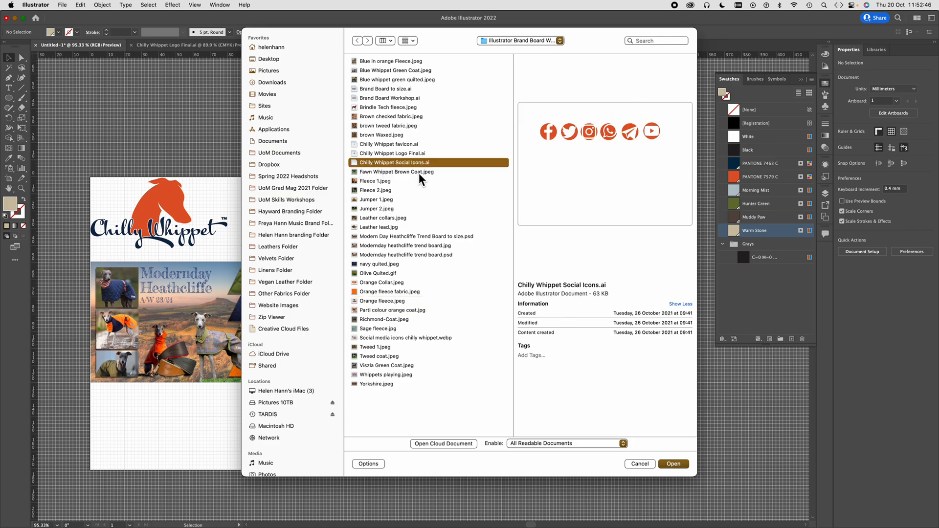
click(673, 464)
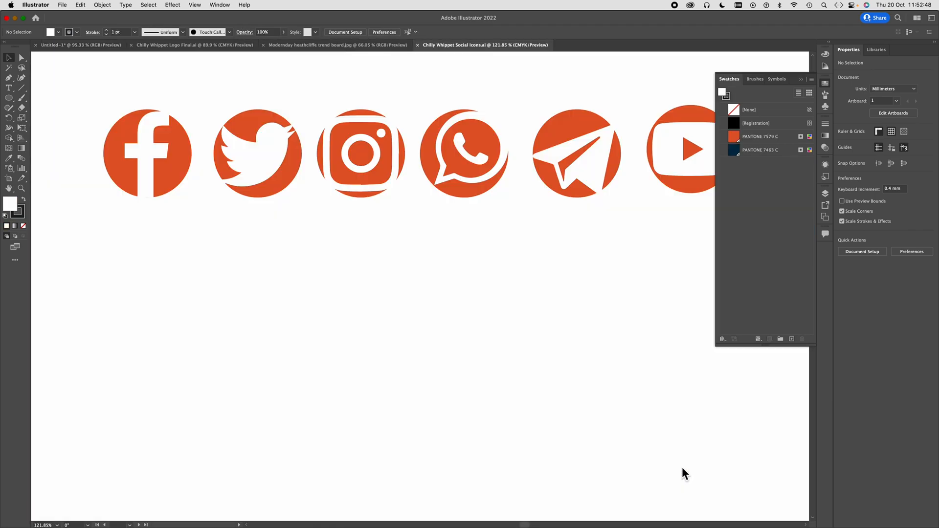
- Copy all six orange social media icons from the Chilly Whippet Social Icons.ai document and paste them into the untitled brand board document
key(super+0)
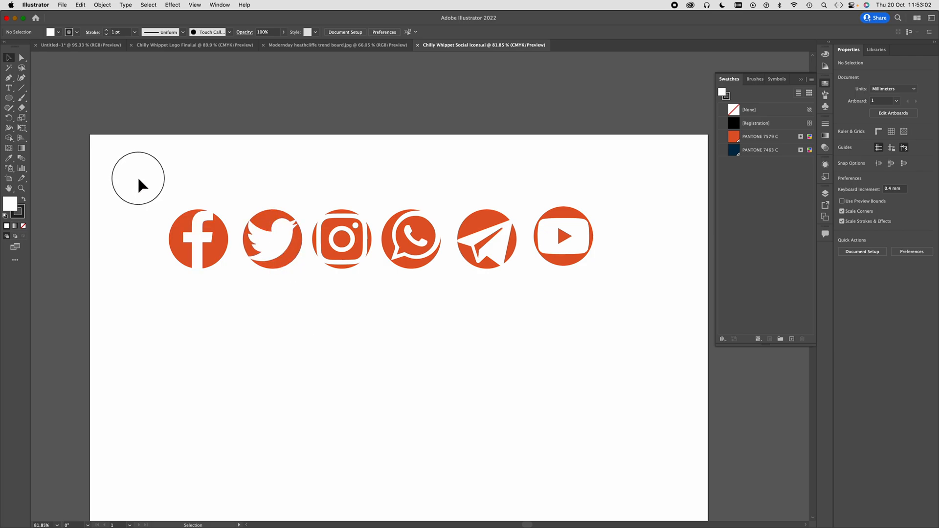
drag(137, 178, 615, 300)
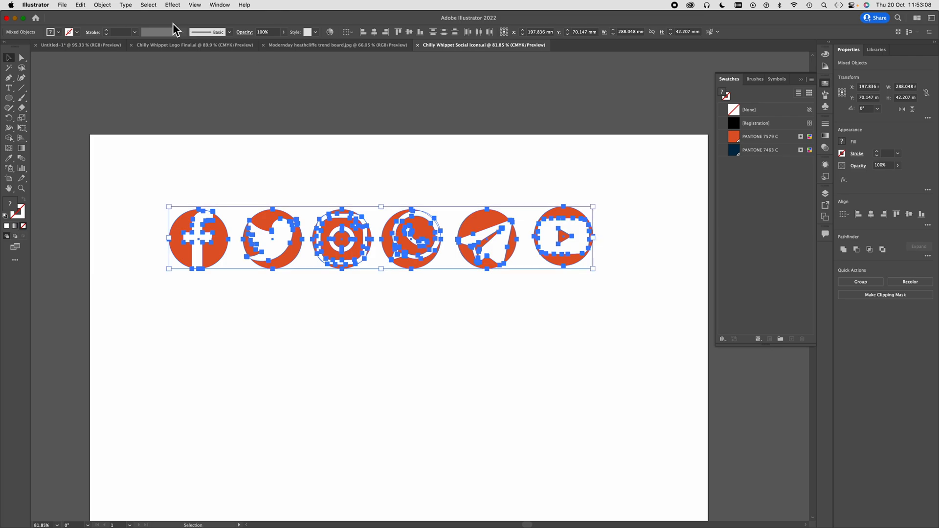
click(87, 47)
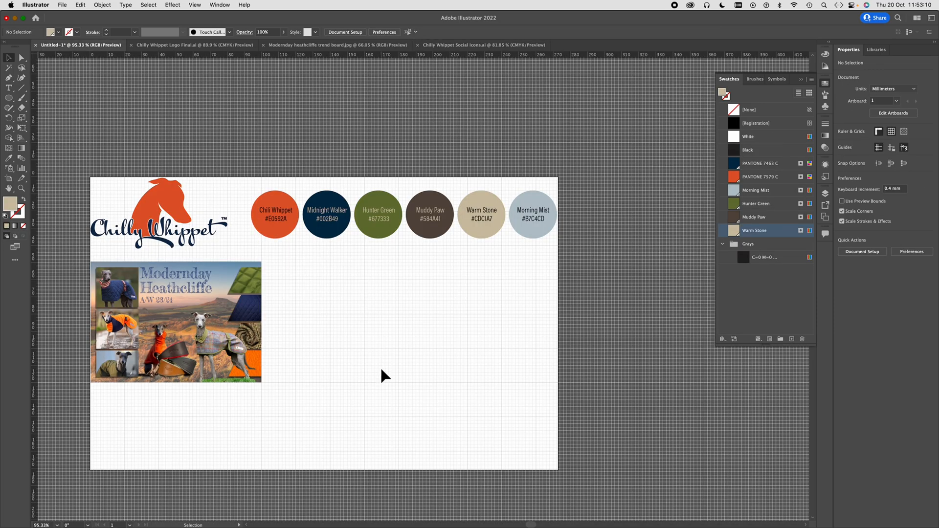
scroll(380, 366, left, 5)
scroll(380, 365, down, 2)
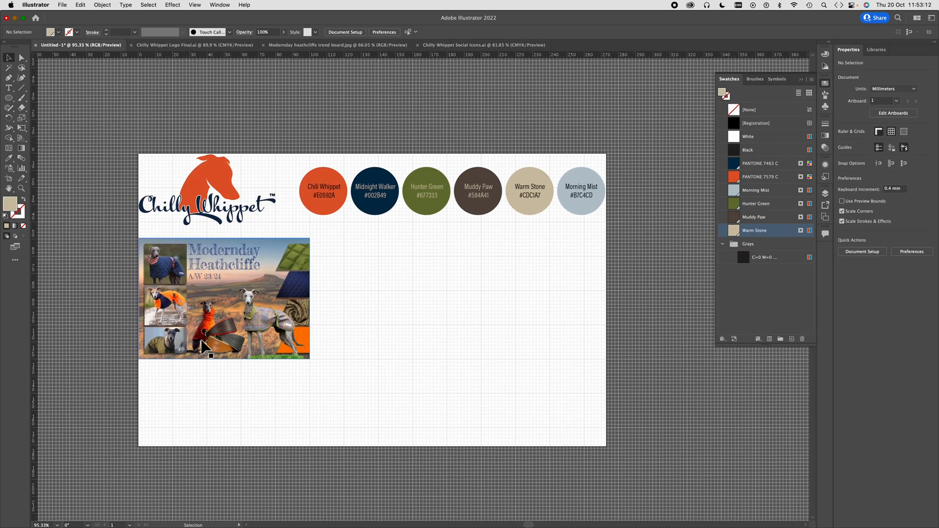
key(super+v)
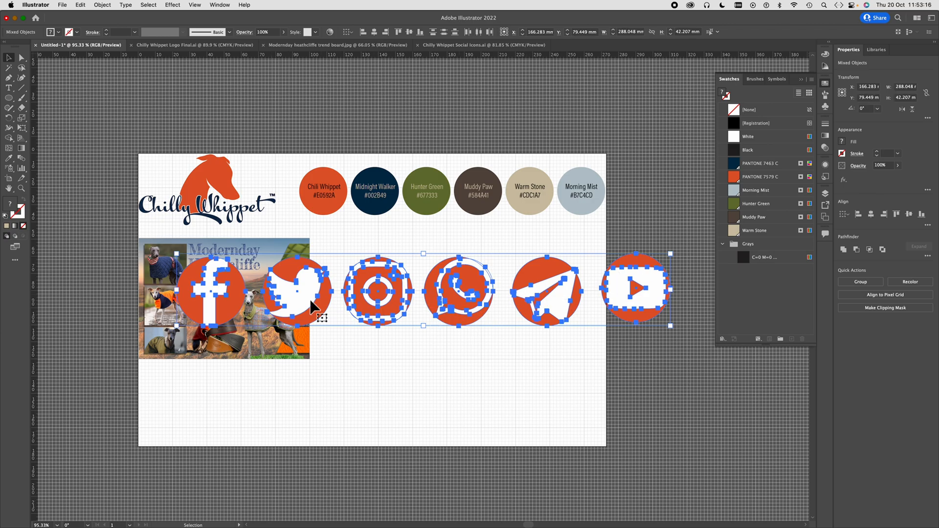
- Move the pasted social icons to the artboard's lower-left corner below the trend board and scale them proportionally to about 118 x 17 mm
drag(314, 314, 282, 429)
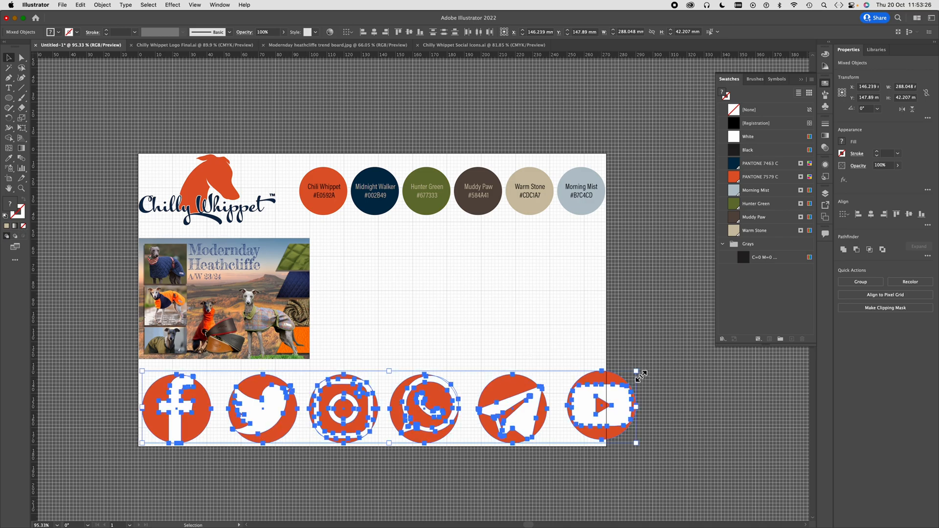
drag(635, 371, 345, 391)
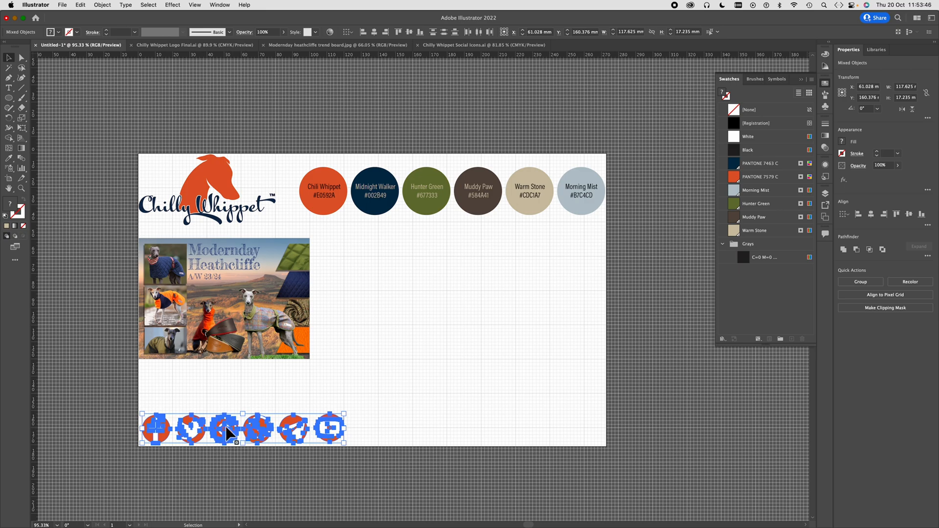
click(85, 399)
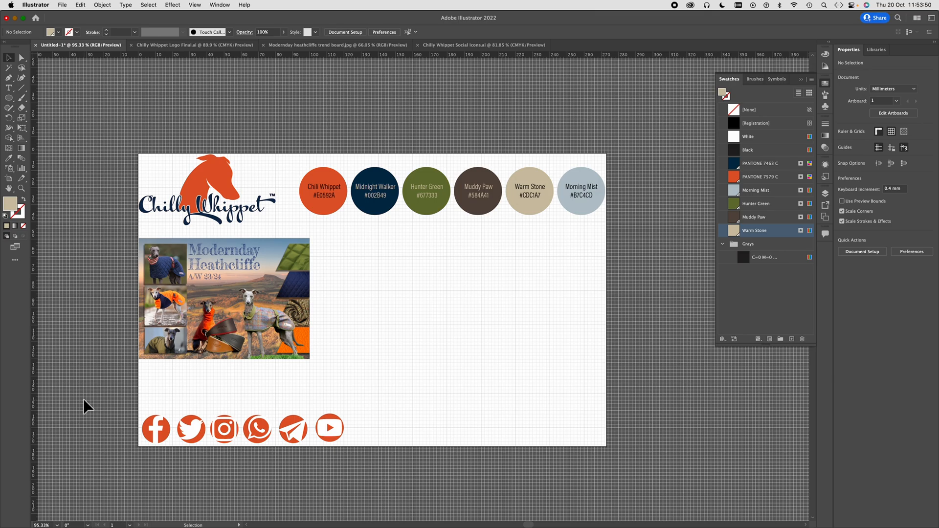
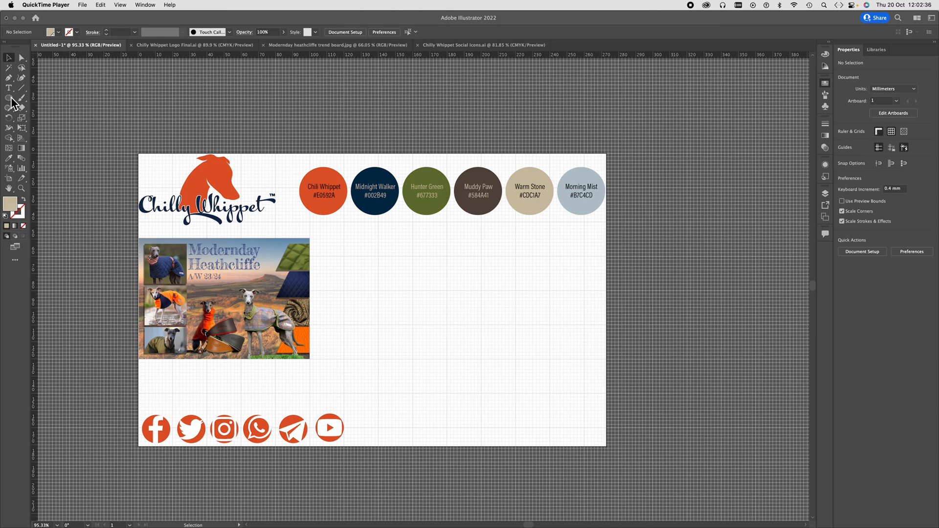
- Open the navy quited.jpeg image from the brand board workshop folder
click(72, 83)
click(63, 5)
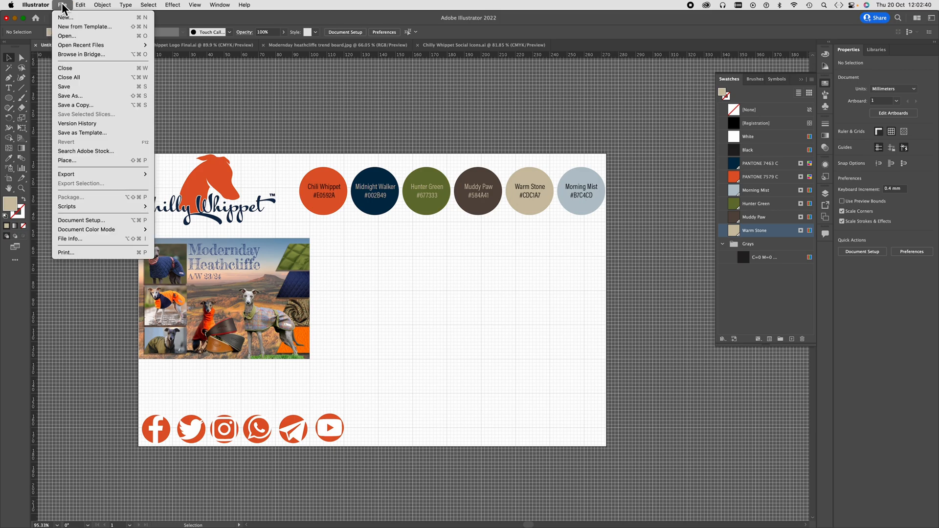
click(68, 36)
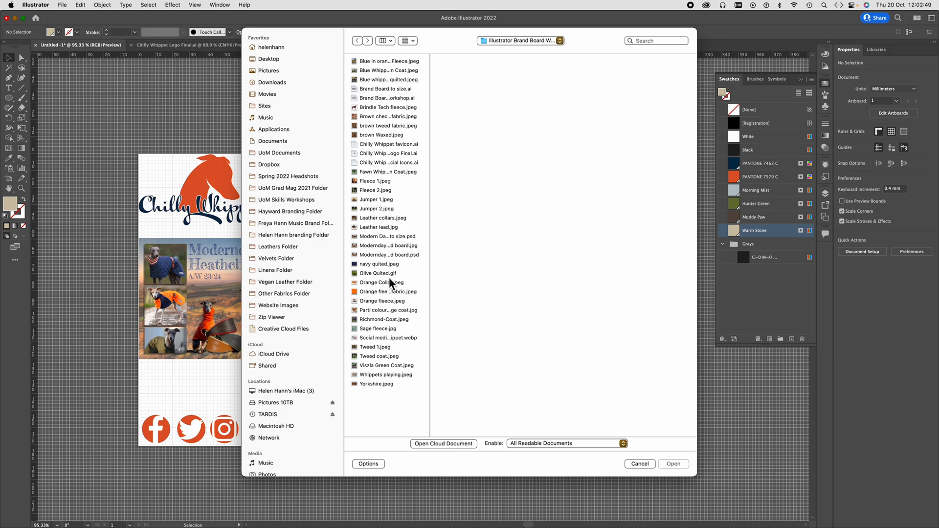
click(376, 265)
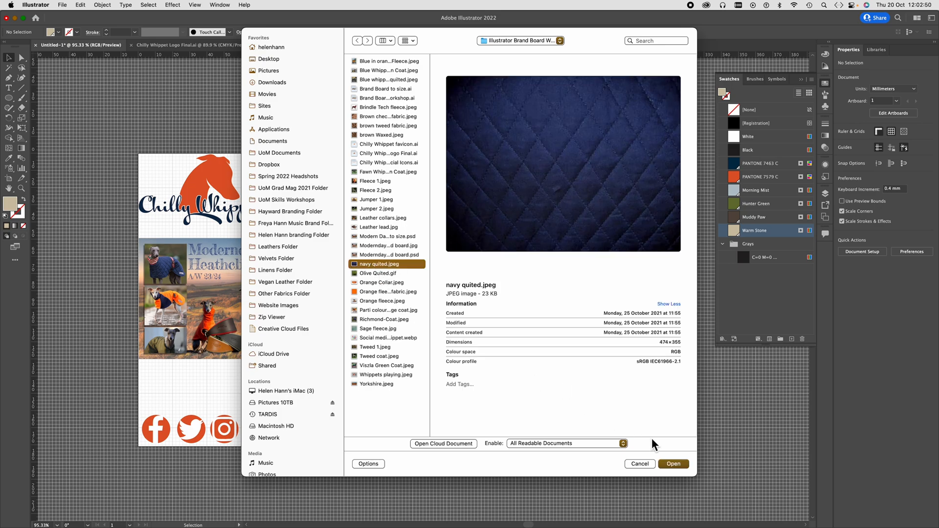
click(673, 463)
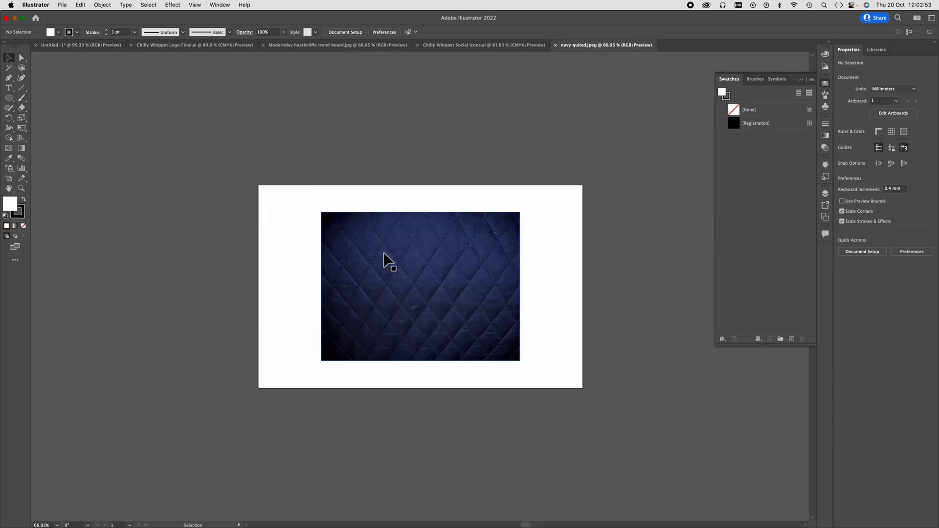
- Copy the navy quilted fabric image and paste it into the untitled brand board document
click(384, 260)
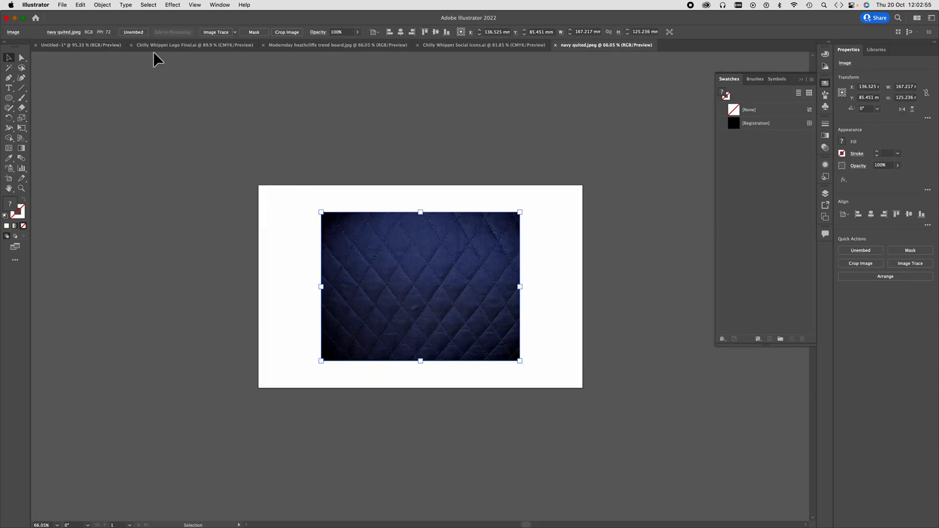
click(98, 45)
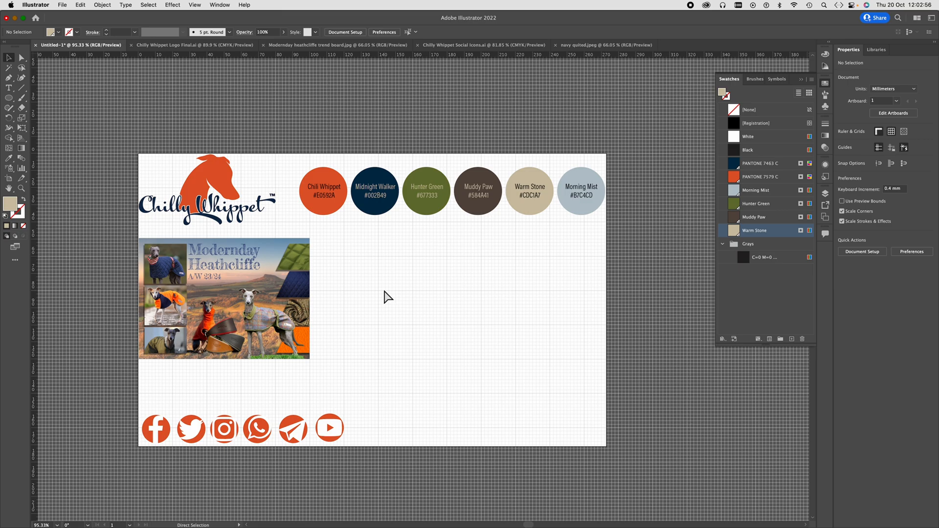
key(super+v)
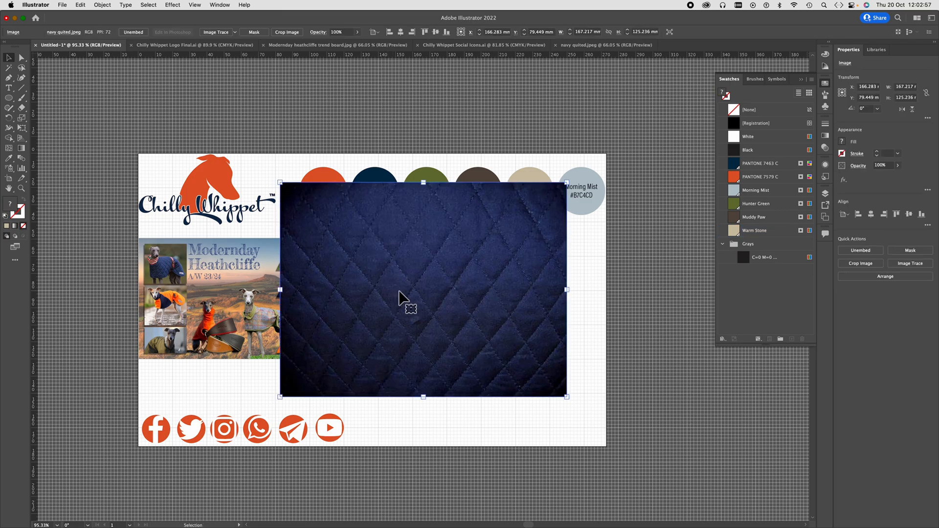
- Scale the pasted navy fabric image proportionally to about 68 x 51 mm and move it below the colour circles, beside the trend board
click(280, 182)
drag(281, 185, 444, 293)
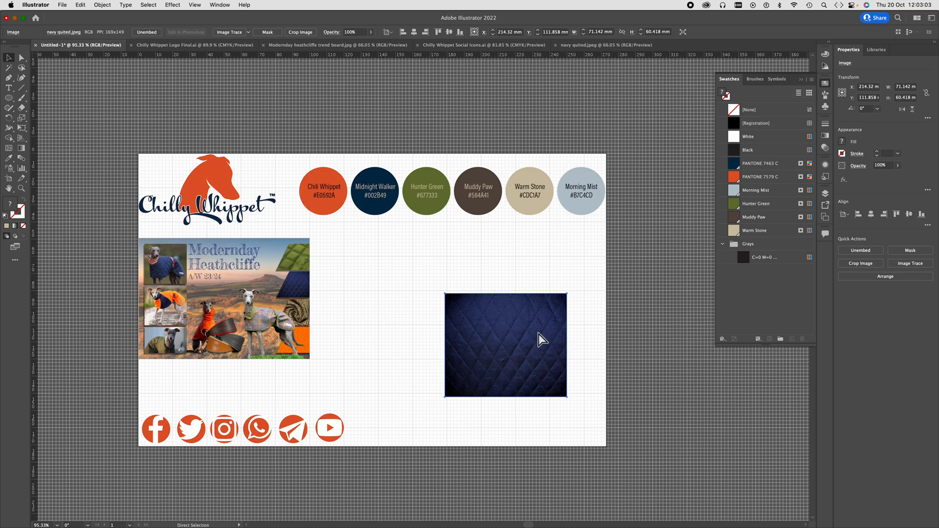
key(super+z)
drag(280, 183, 447, 308)
drag(529, 361, 390, 270)
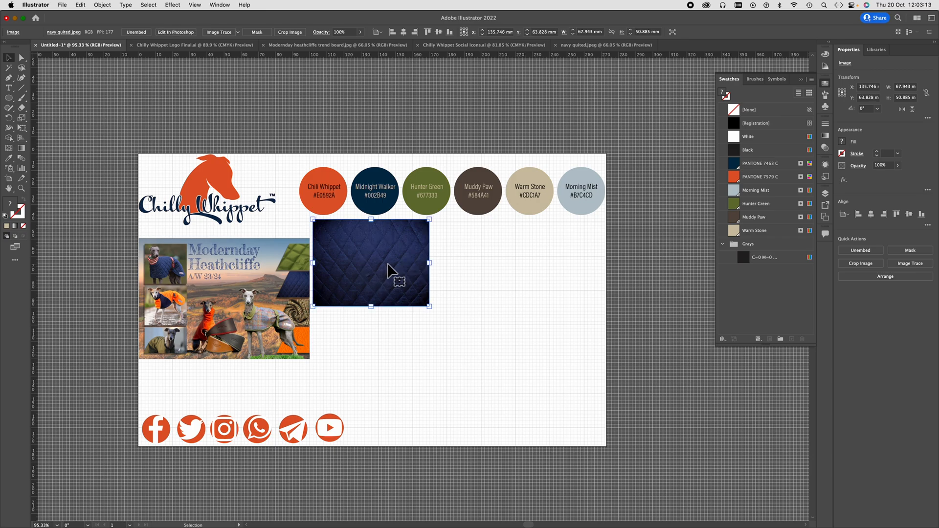
- Draw a Warm Stone circle about 42.5 mm in diameter and centre it roughly over the navy fabric image
click(8, 98)
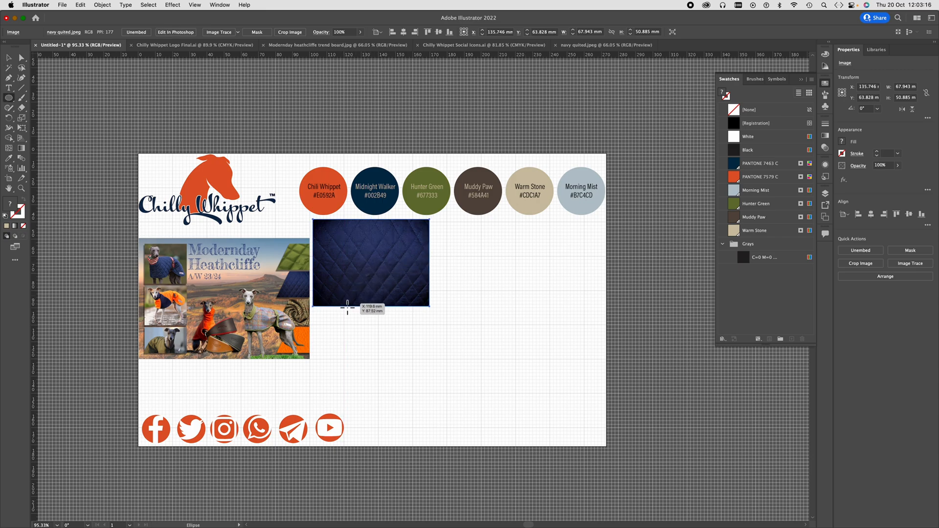
mouse_move(341, 304)
mouse_down()
mouse_move(425, 229)
mouse_move(397, 238)
mouse_up()
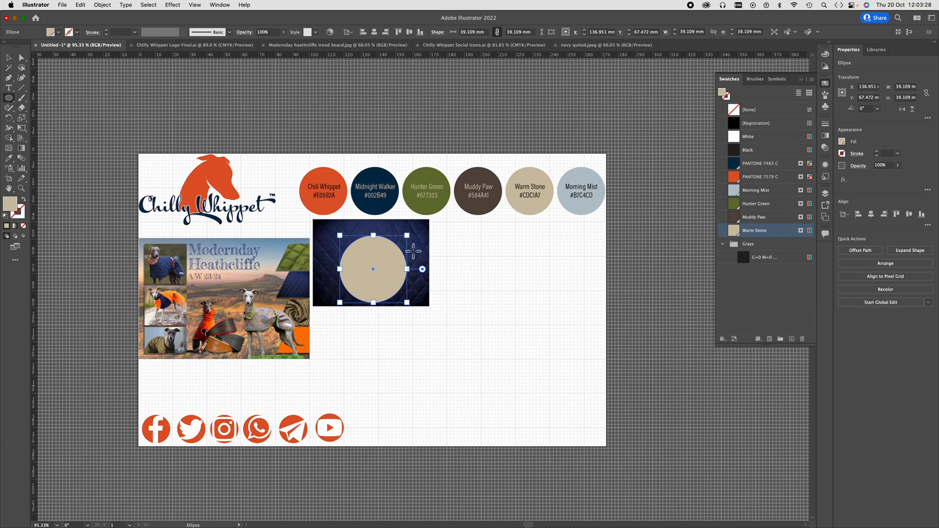
drag(408, 237, 418, 234)
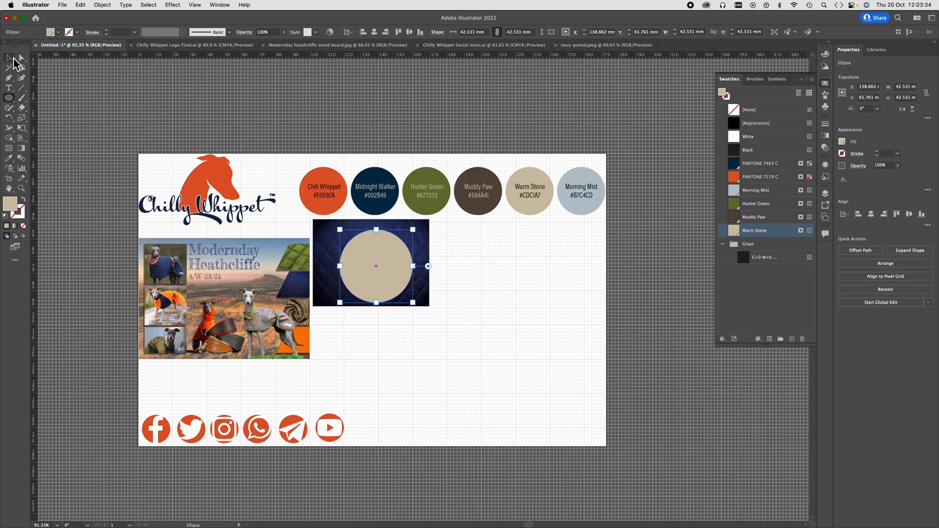
key(v)
mouse_move(393, 295)
mouse_down()
mouse_move(384, 284)
mouse_move(413, 272)
mouse_move(403, 300)
mouse_move(352, 272)
mouse_move(386, 287)
mouse_move(403, 276)
mouse_move(398, 284)
mouse_up()
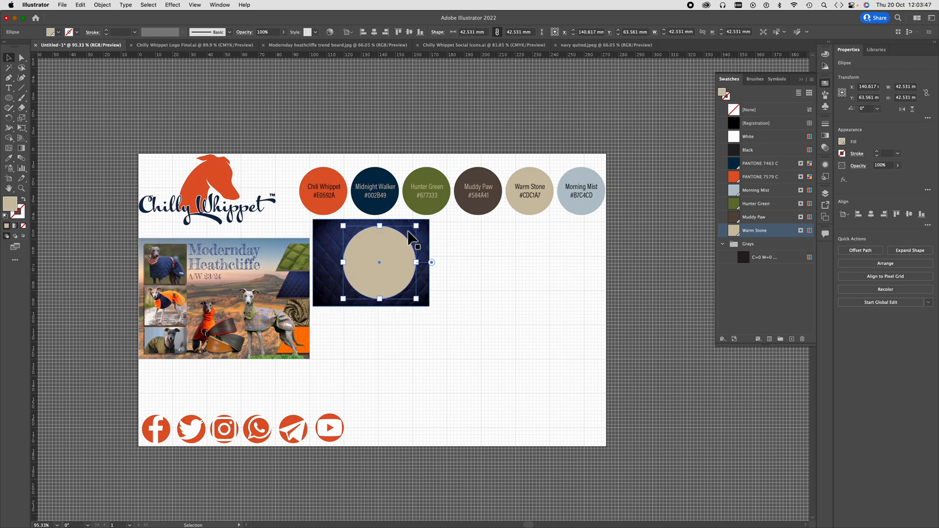
- Select the circle together with the navy fabric image and make a clipping mask from them
shift+click(329, 254)
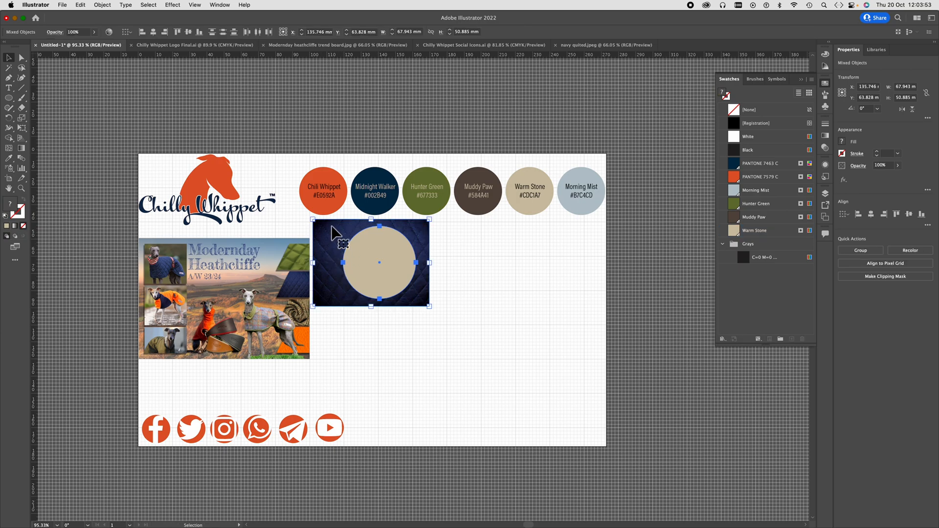
click(103, 5)
mouse_move(119, 313)
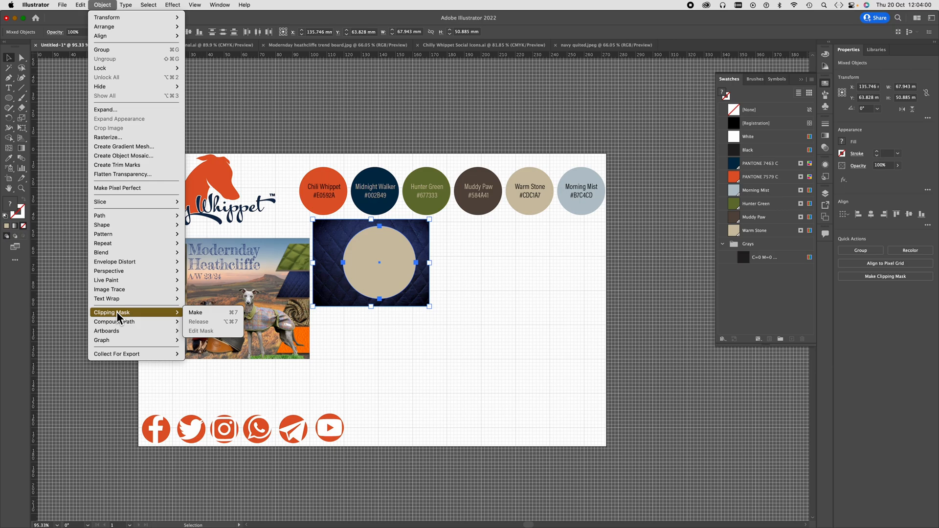
click(209, 315)
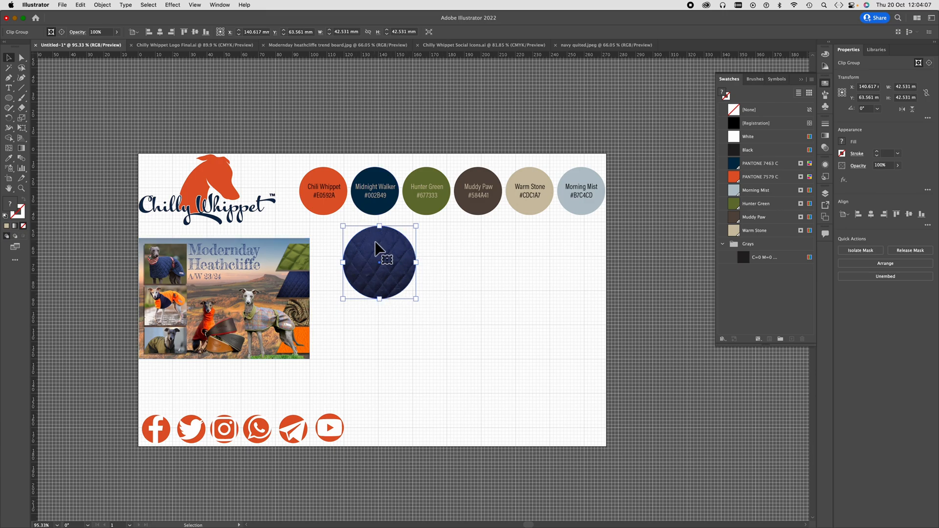
- Move the clipped navy circle closer to the trend board, scale it to about 36 mm in diameter, and delete it
drag(397, 292, 374, 290)
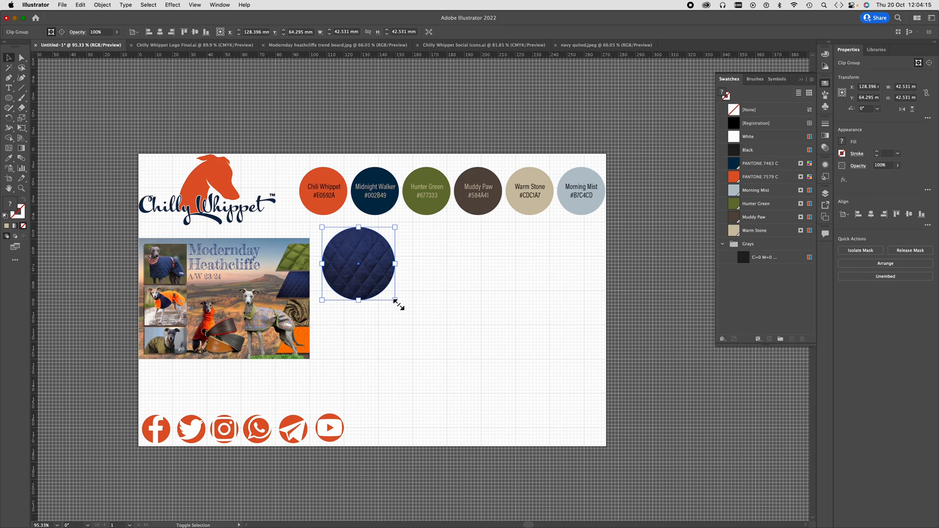
mouse_move(398, 304)
mouse_down()
mouse_move(388, 304)
mouse_move(390, 294)
mouse_up()
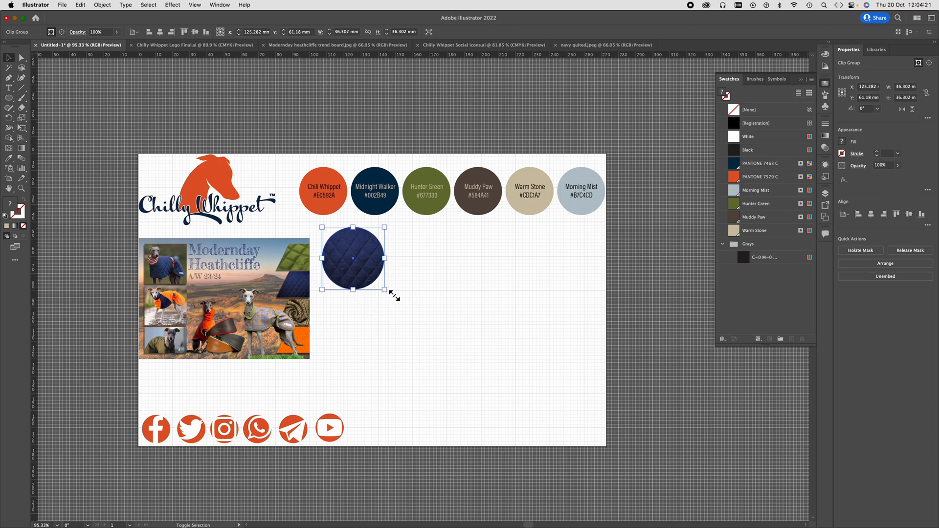
click(427, 272)
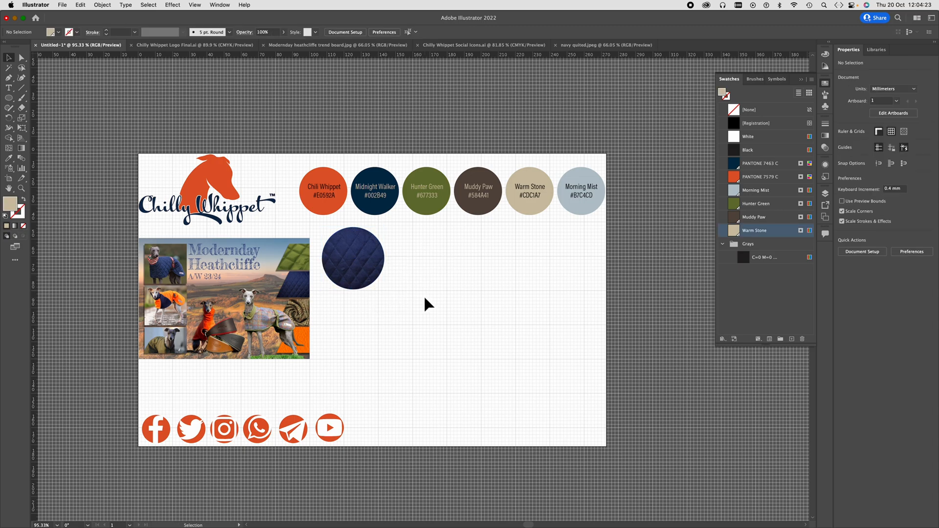
click(361, 275)
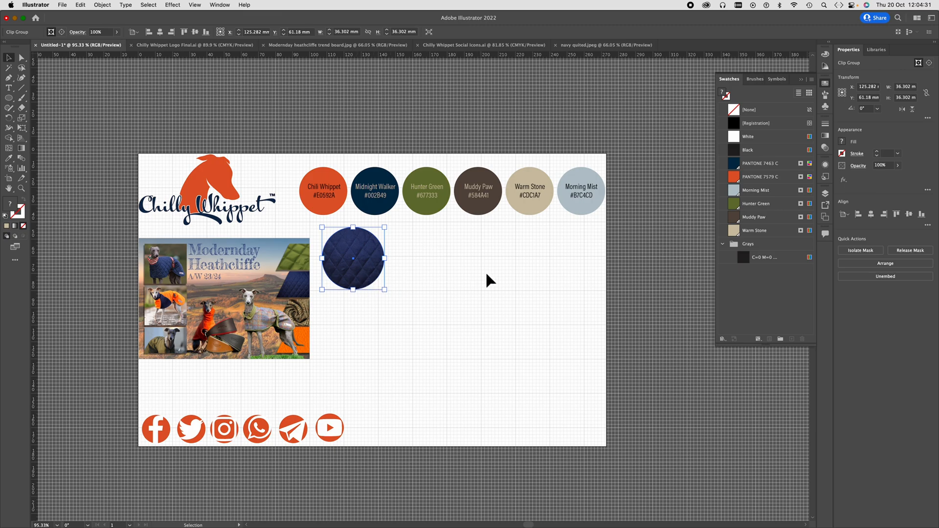
key(Delete)
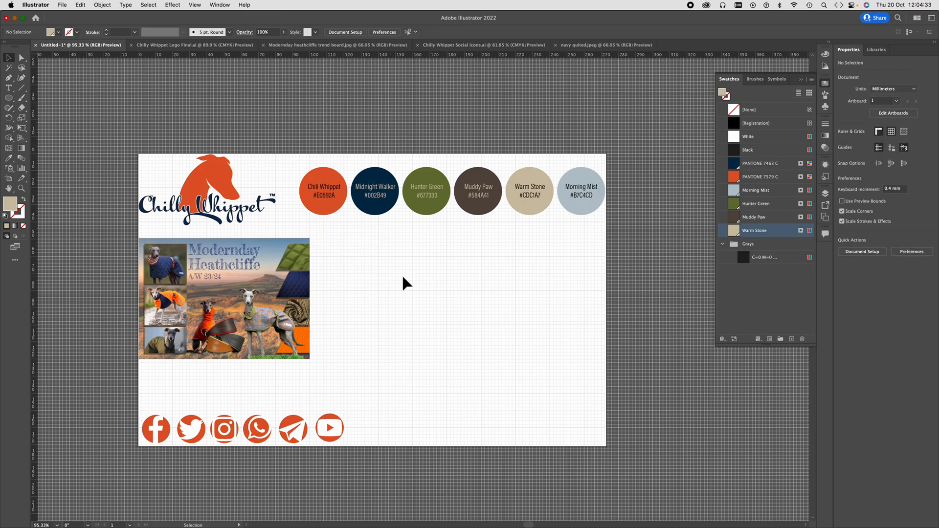
- Draw a Warm Stone circle about 35 mm in diameter beside the trend board and duplicate it horizontally into an evenly spaced row of four
click(8, 98)
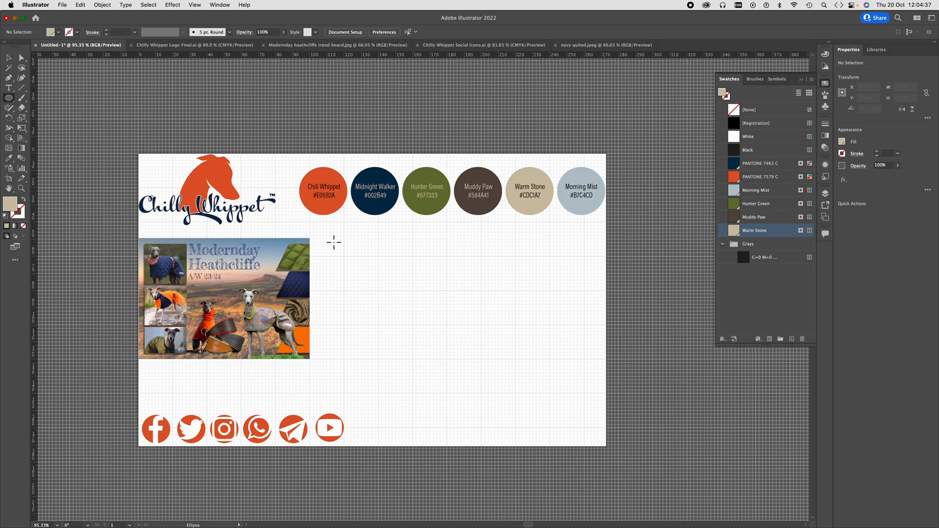
mouse_move(334, 242)
mouse_down()
mouse_move(393, 306)
mouse_move(377, 288)
mouse_move(431, 290)
mouse_up()
click(9, 59)
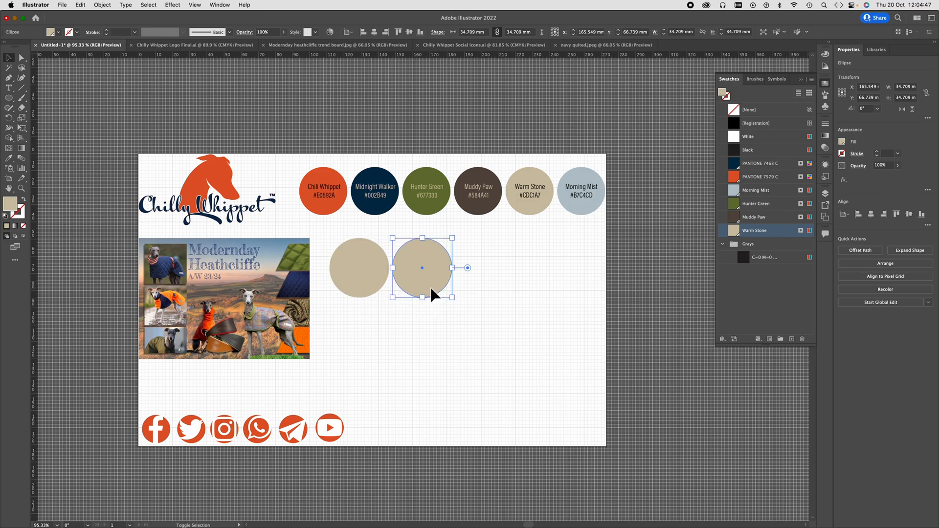
key(a)
key(ctrl+d)
key(ctrl+d)
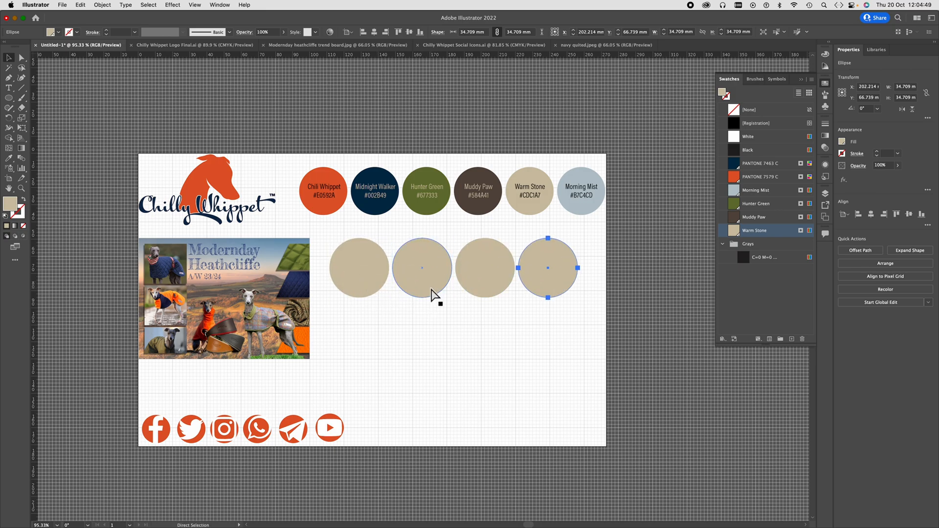
key(v)
- Select all four Warm Stone circles and duplicate the row directly below to form a second row
click(365, 251)
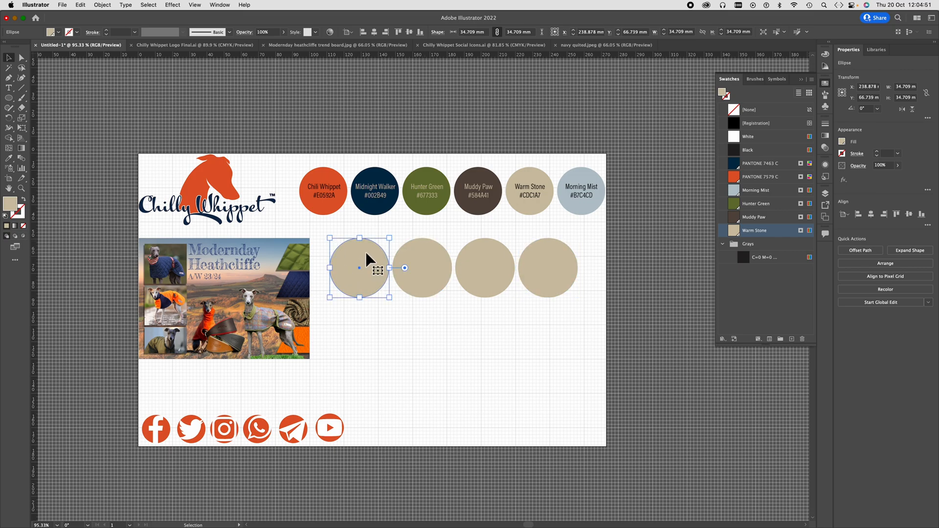
shift+click(433, 255)
shift+click(471, 258)
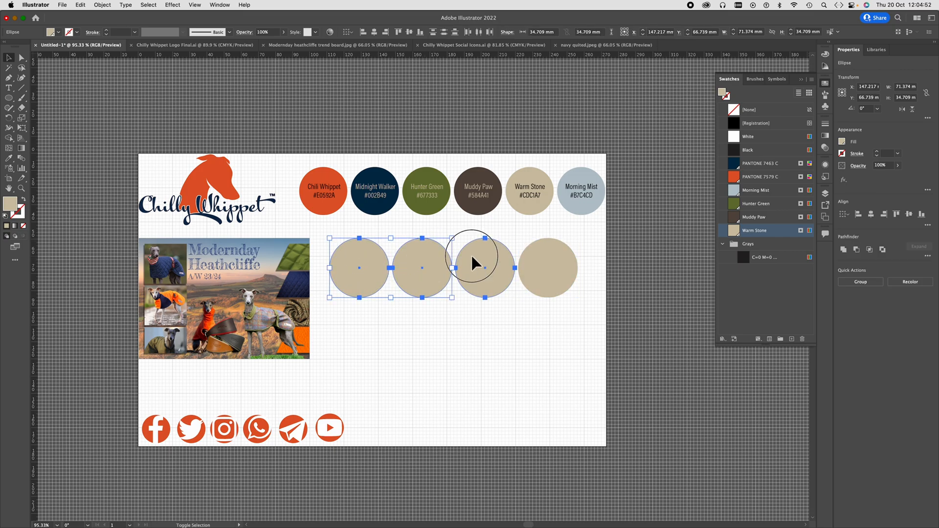
shift+click(534, 259)
drag(534, 256, 524, 319)
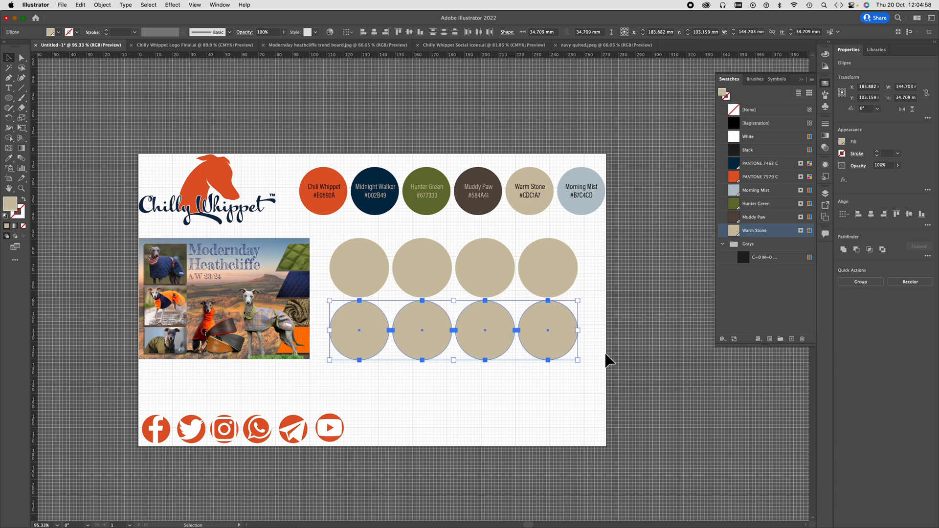
- Move all eight unlabelled circles together up and across to the artboard's right edge, beneath the labelled colour circles
drag(592, 377, 318, 231)
drag(367, 252, 393, 238)
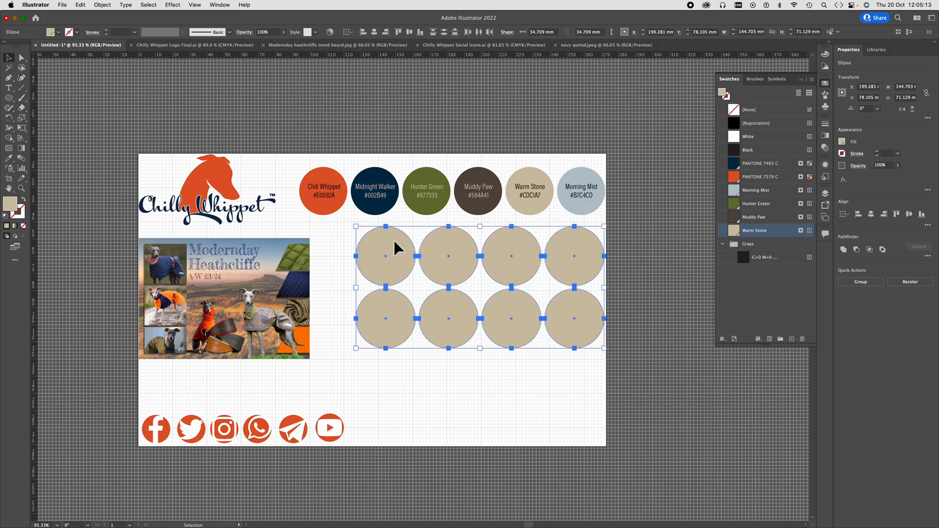
click(638, 305)
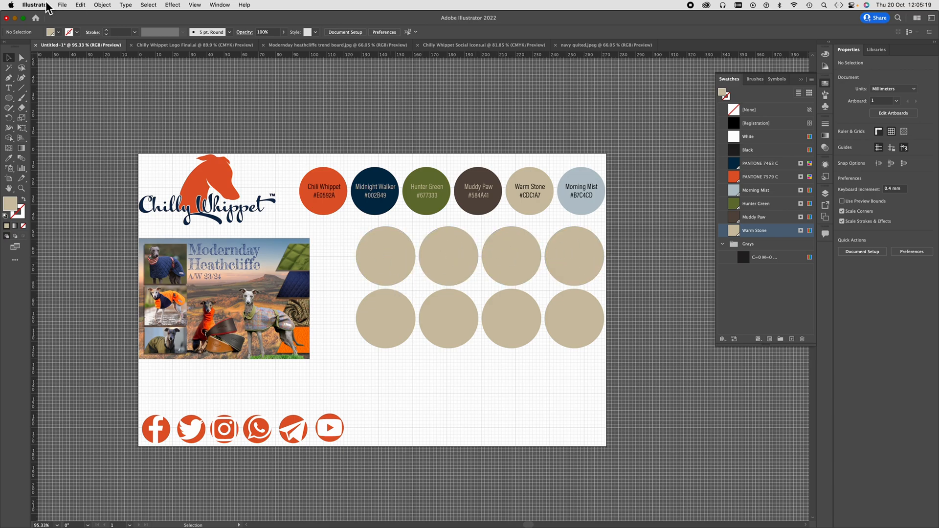
- Place navy quited.jpeg from the workshop folder over the upper-left circle of the grid at about 53 x 40 mm
click(62, 5)
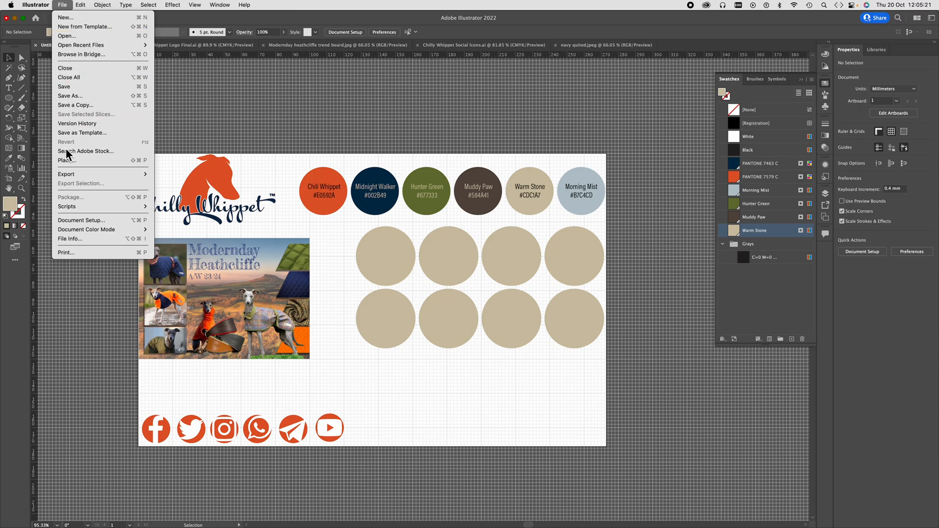
click(67, 163)
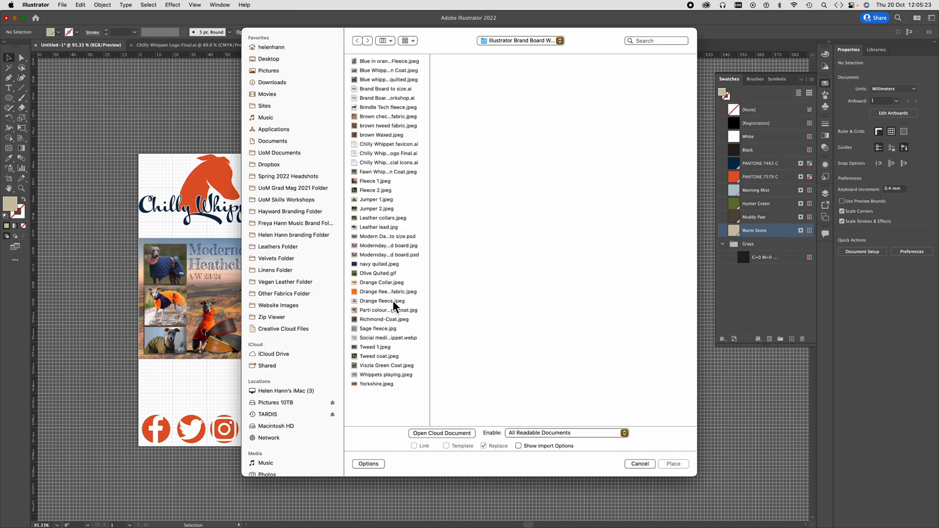
click(388, 267)
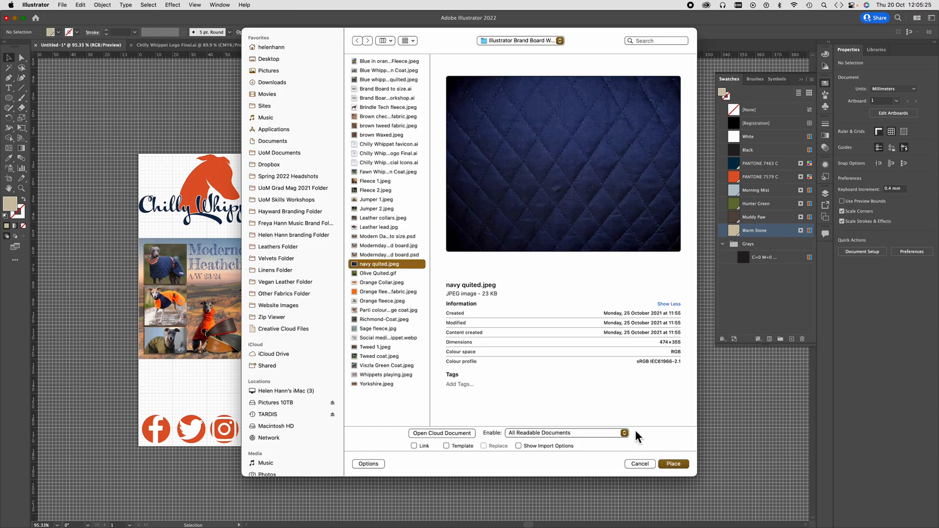
click(674, 463)
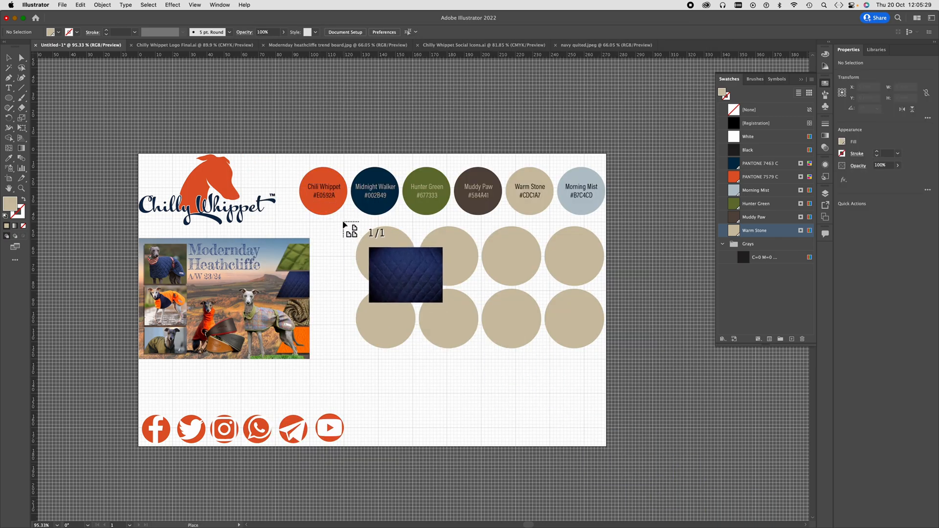
drag(342, 221, 432, 289)
- Send the navy quilted image to the back and make a clipping mask from it and the upper-left Warm Stone circle
right_click(393, 259)
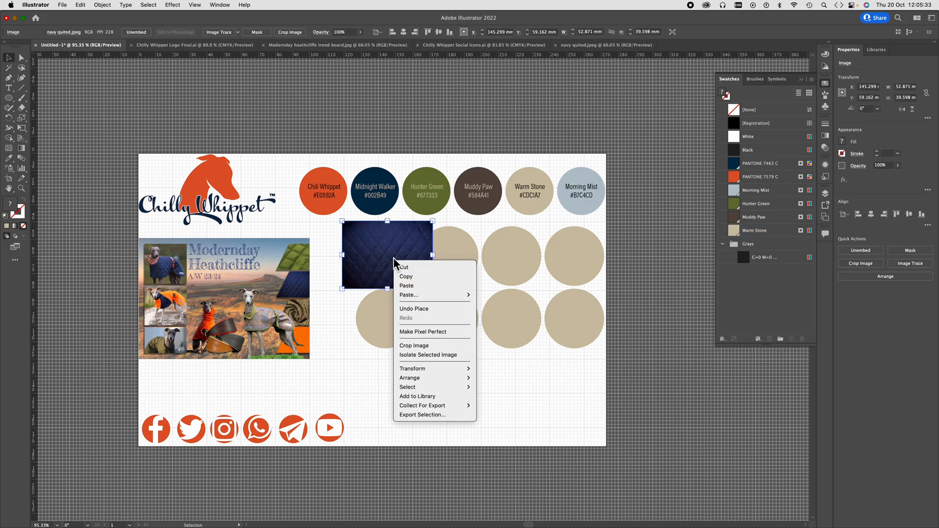
mouse_move(409, 378)
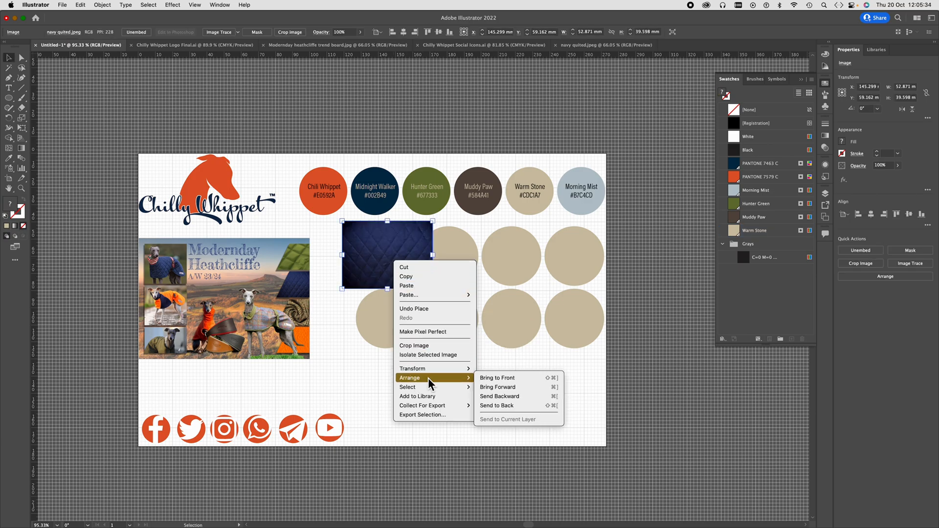
click(505, 407)
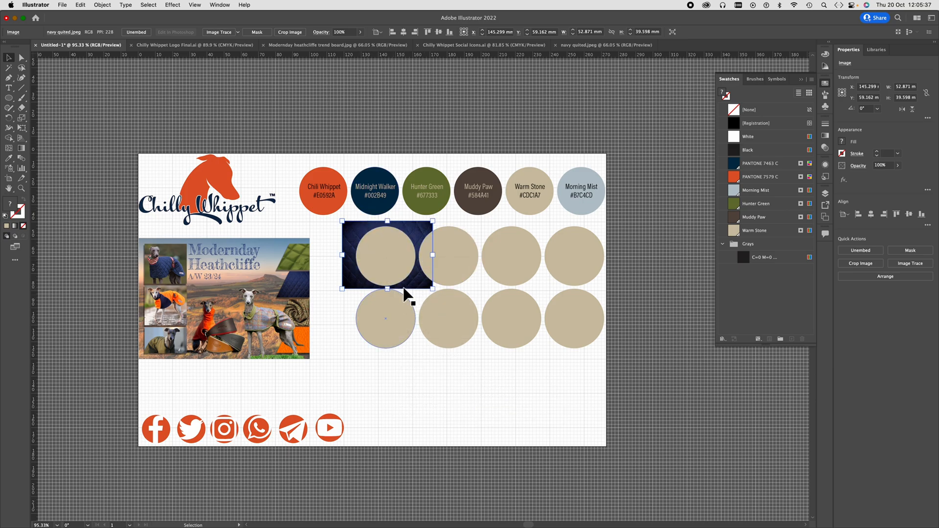
click(387, 243)
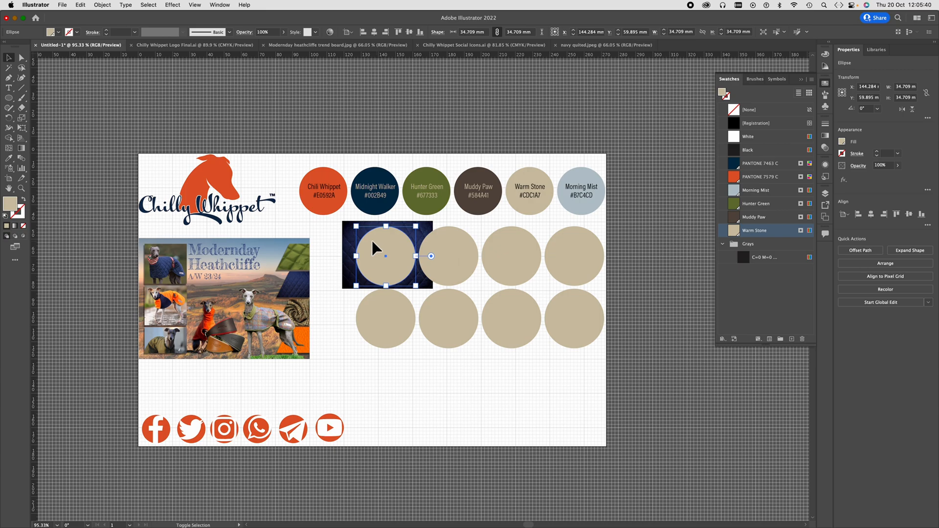
shift+click(350, 246)
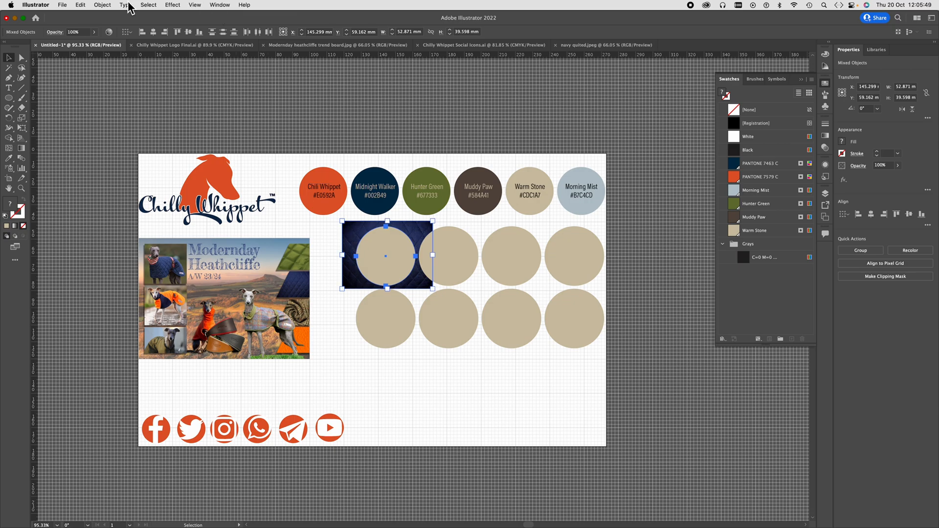
click(104, 5)
mouse_move(107, 312)
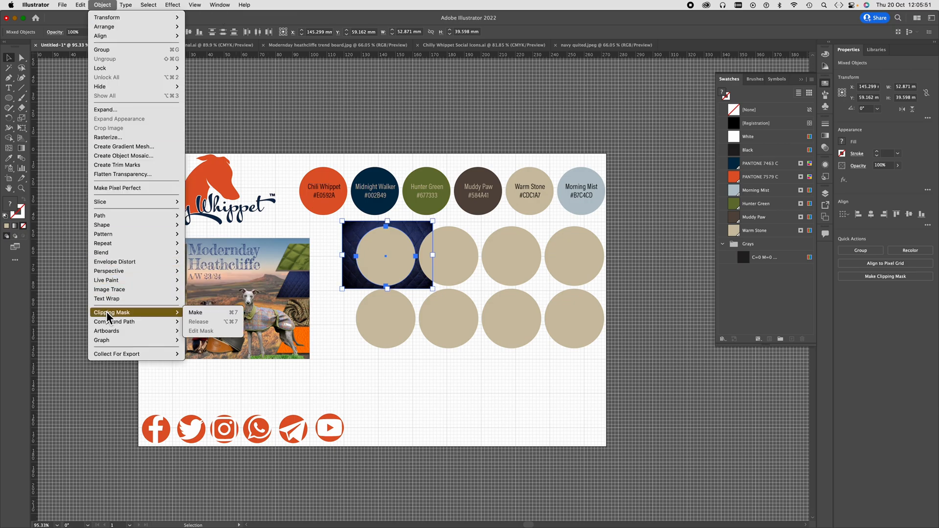
click(209, 313)
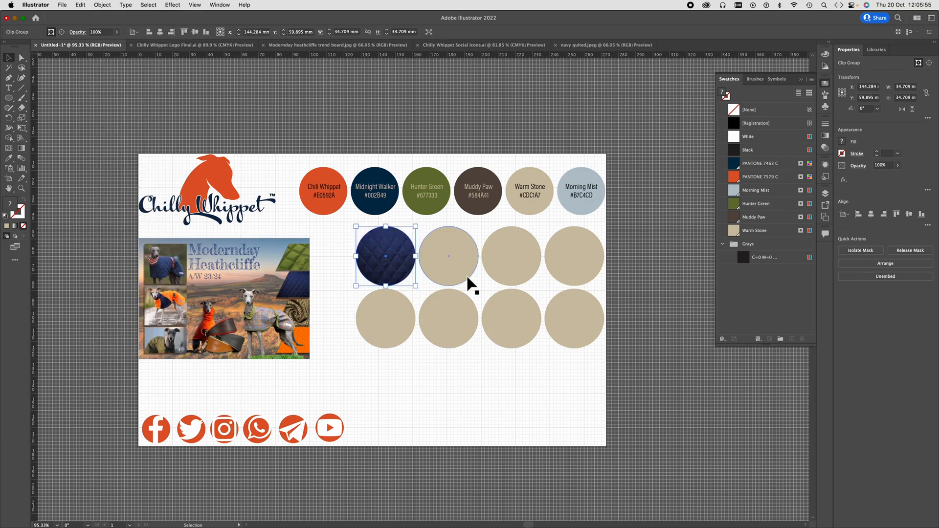
click(474, 222)
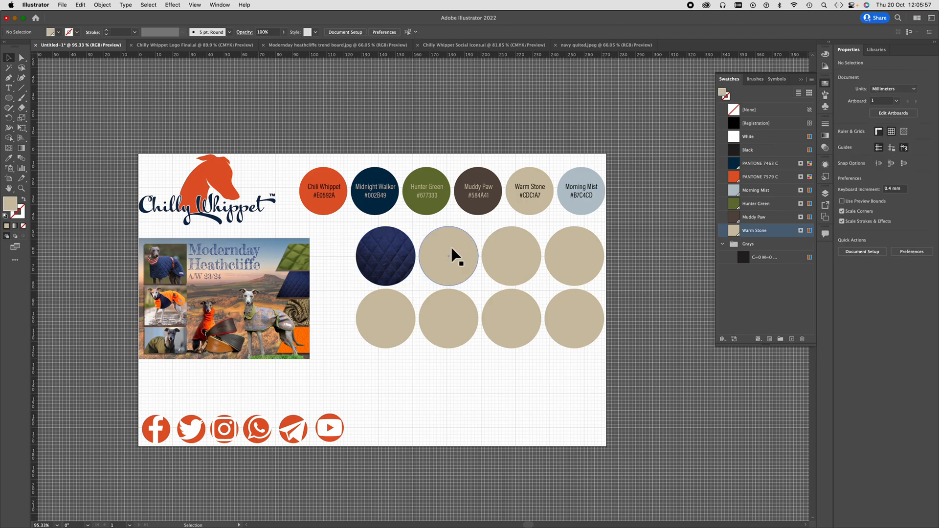
- Place Orange fleece fabric.jpeg over the second circle of the grid's upper row at about 41 x 41 mm
click(60, 4)
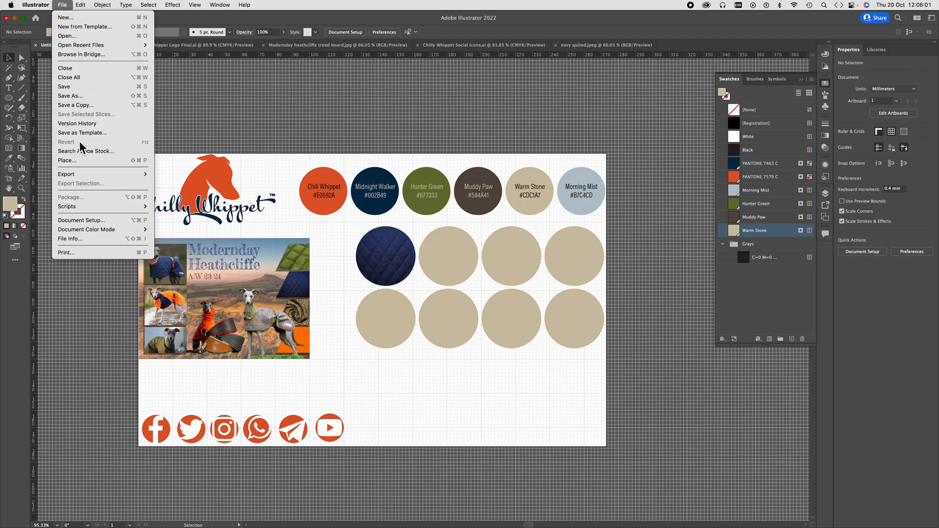
click(67, 160)
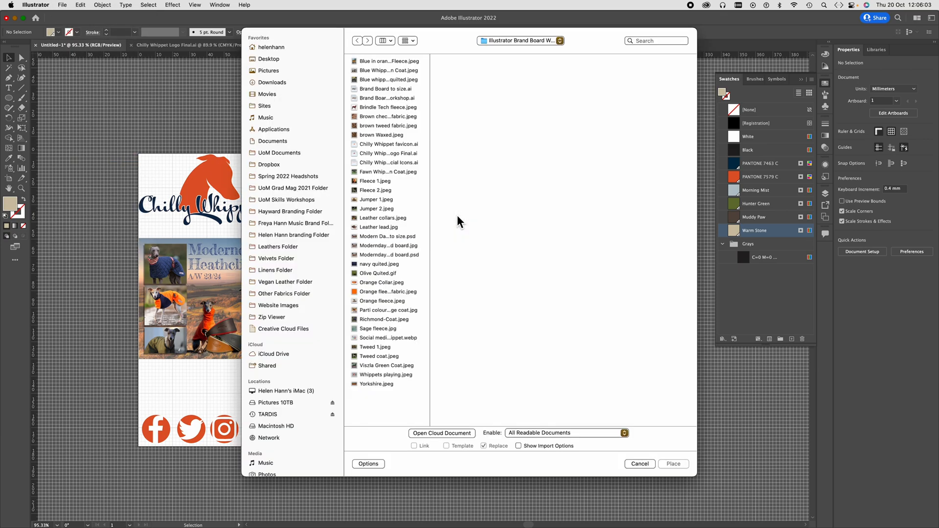
click(380, 292)
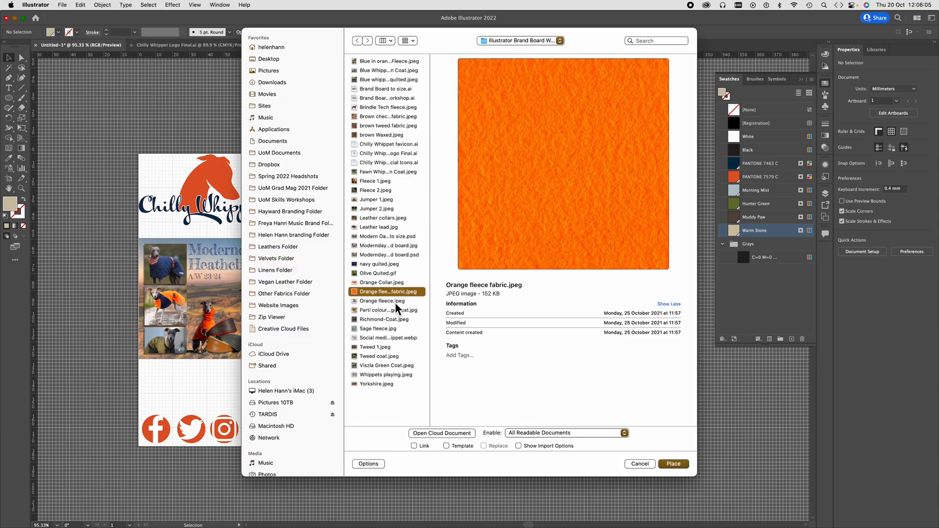
click(674, 464)
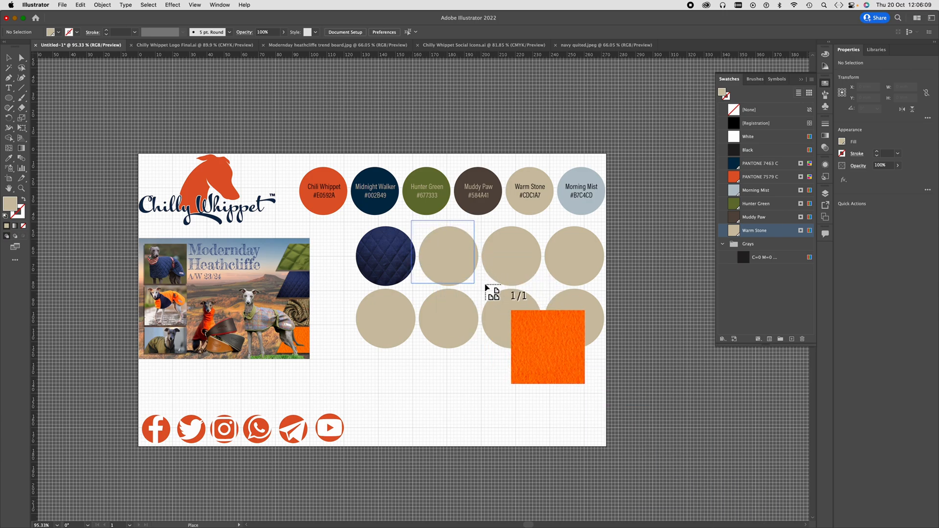
drag(501, 296, 497, 300)
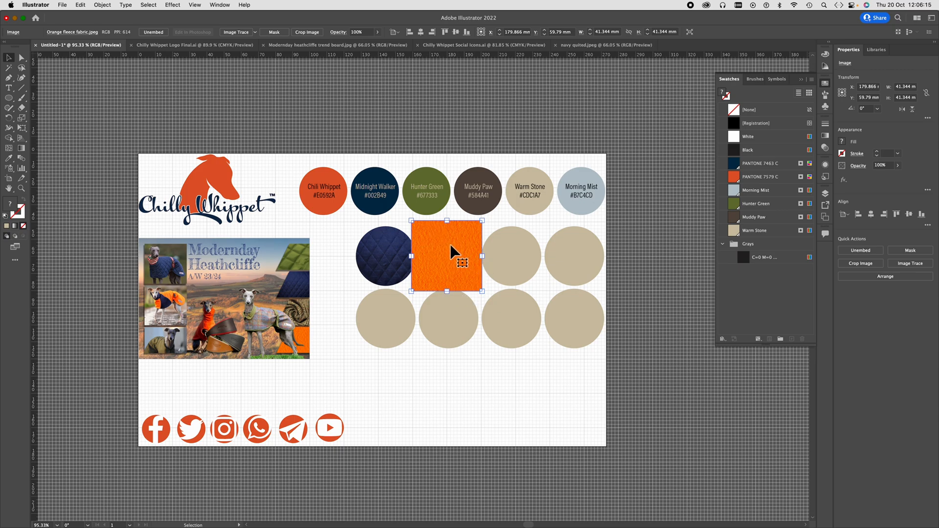
click(101, 6)
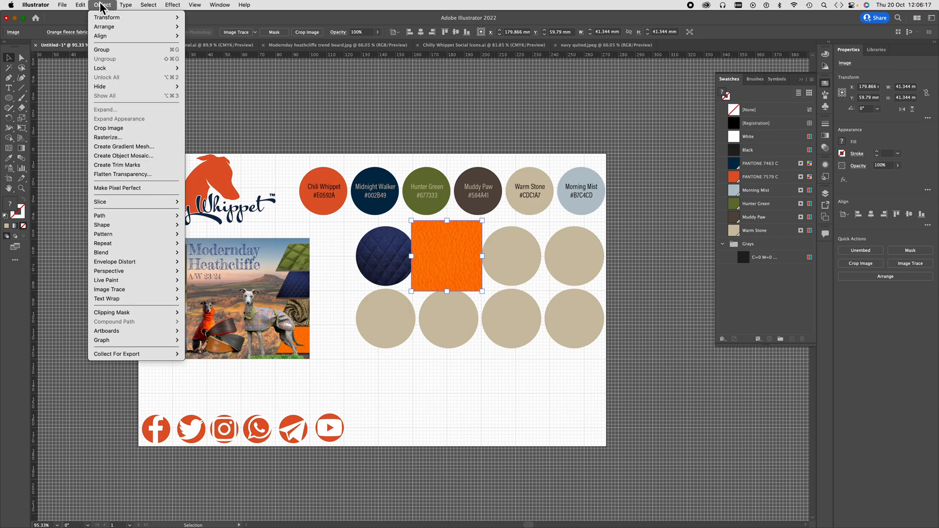
mouse_move(102, 30)
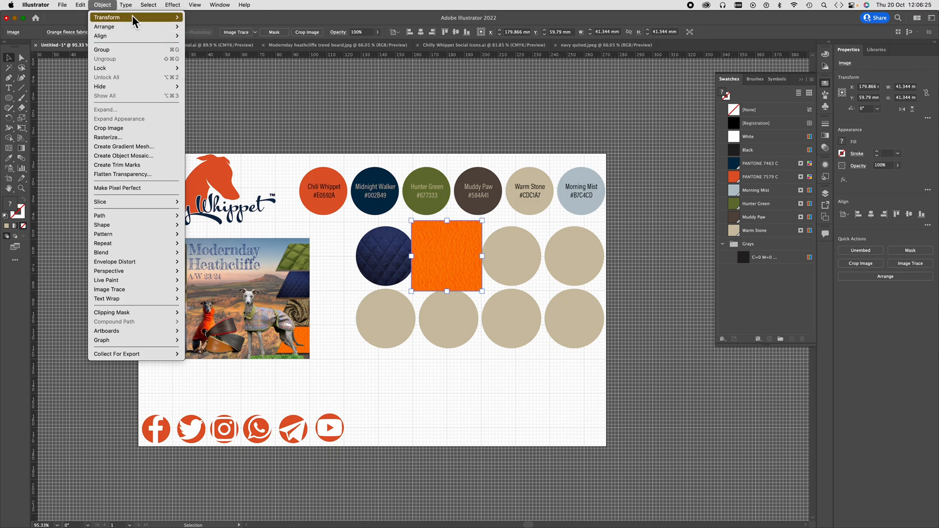
click(109, 3)
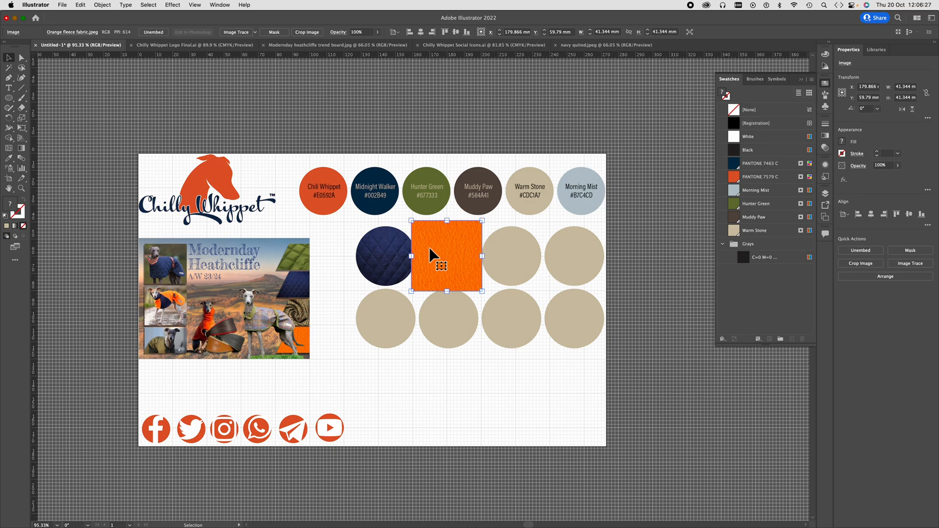
- Send the orange fleece image to the back and clip it to the second circle of the upper row
right_click(448, 253)
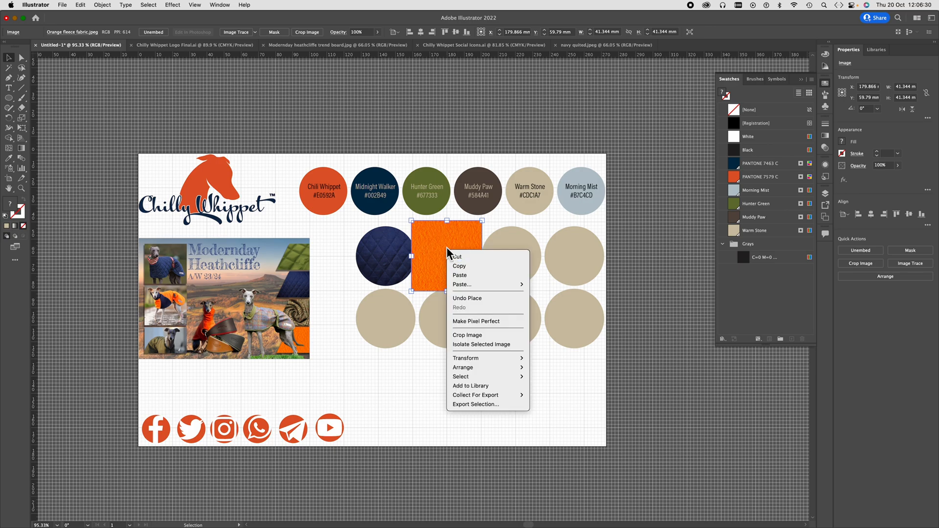
mouse_move(493, 358)
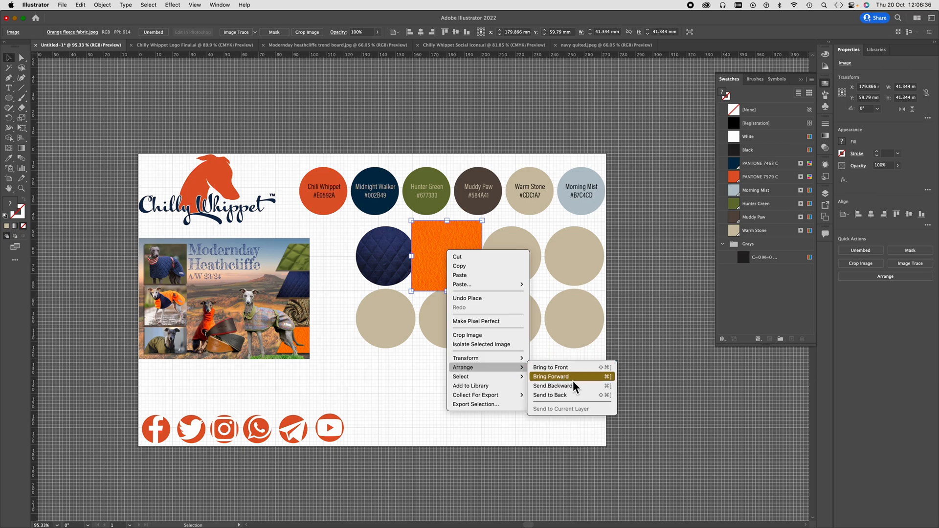
click(564, 395)
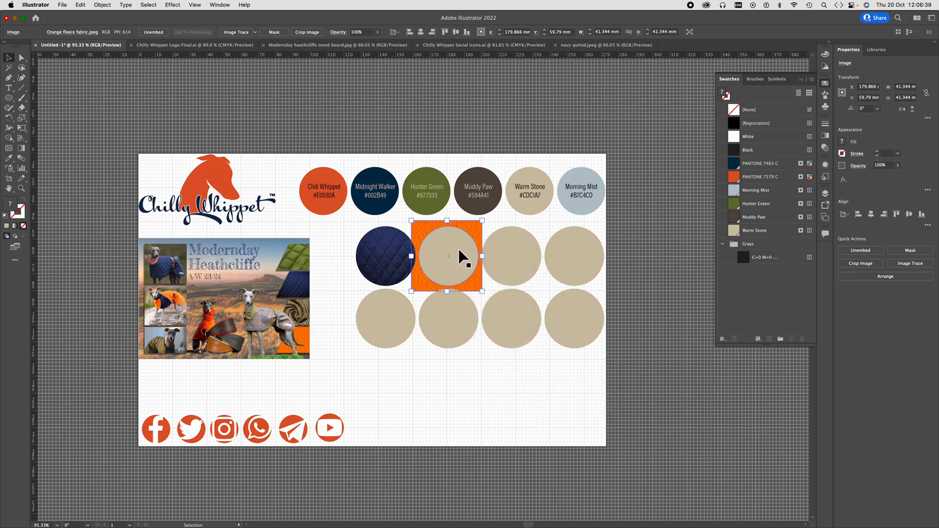
shift+click(457, 252)
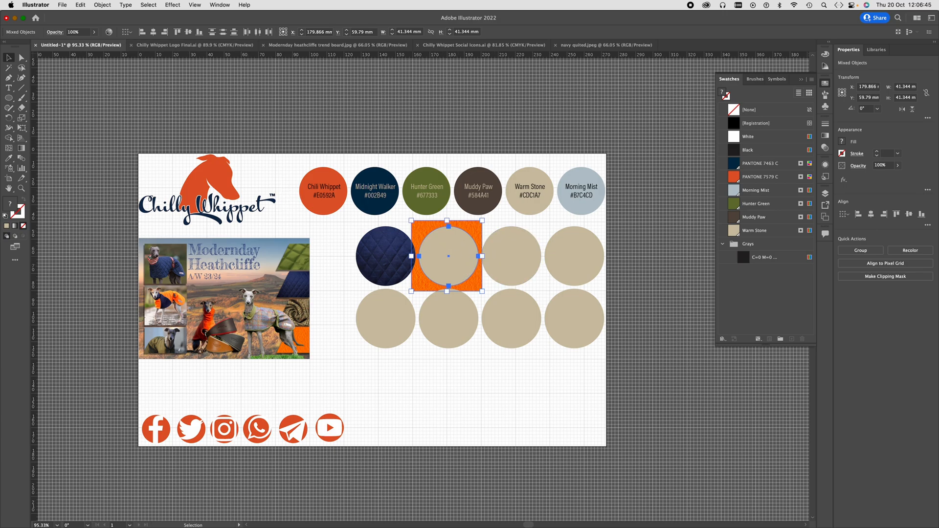
key(a)
key(super+7)
key(v)
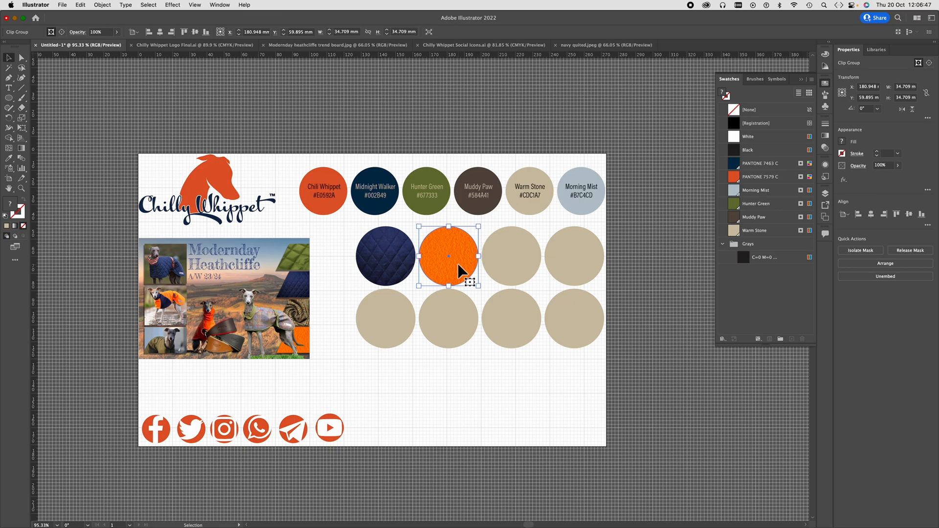
click(539, 283)
- Place Sage fleece.jpg over the fourth circle of the grid's upper row at about 39 x 39 mm
click(65, 6)
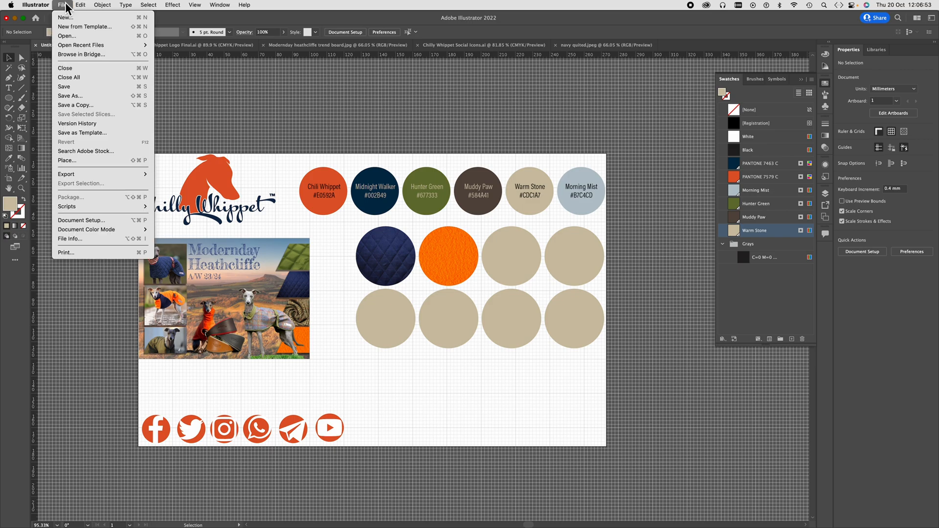
click(76, 163)
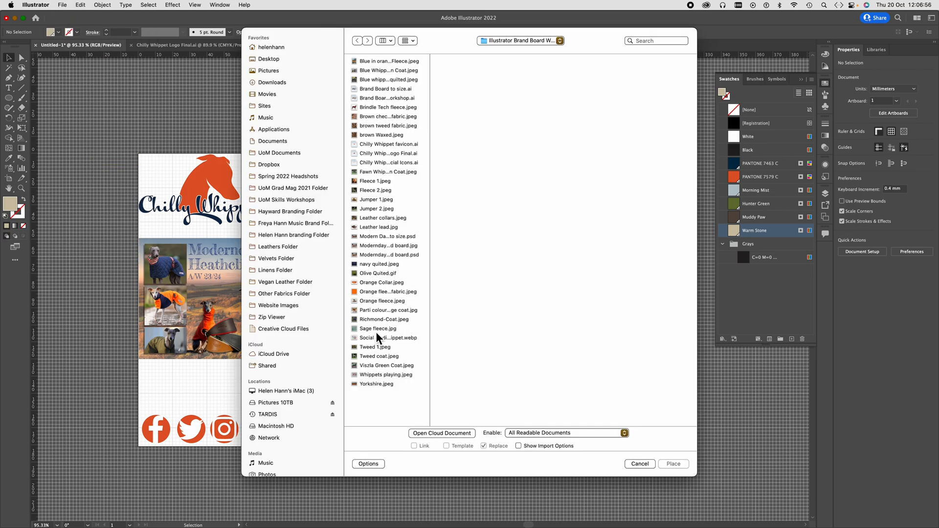
click(376, 328)
click(673, 464)
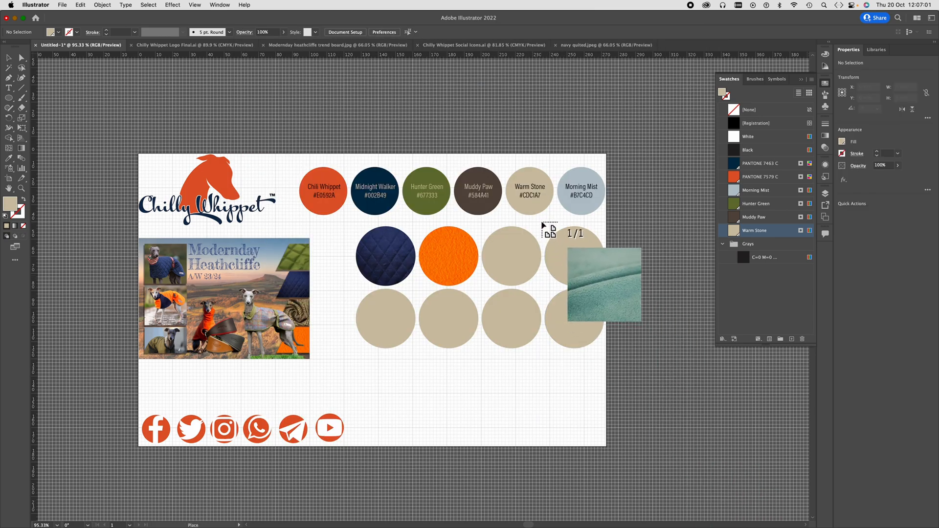
drag(609, 290, 541, 221)
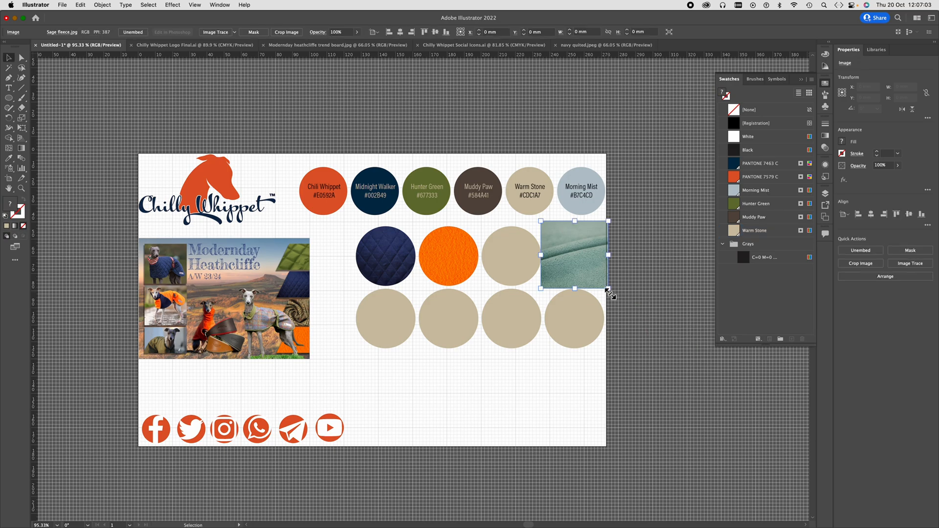
- Send the sage fleece image to the back and clip it to the fourth circle of the upper row
right_click(584, 270)
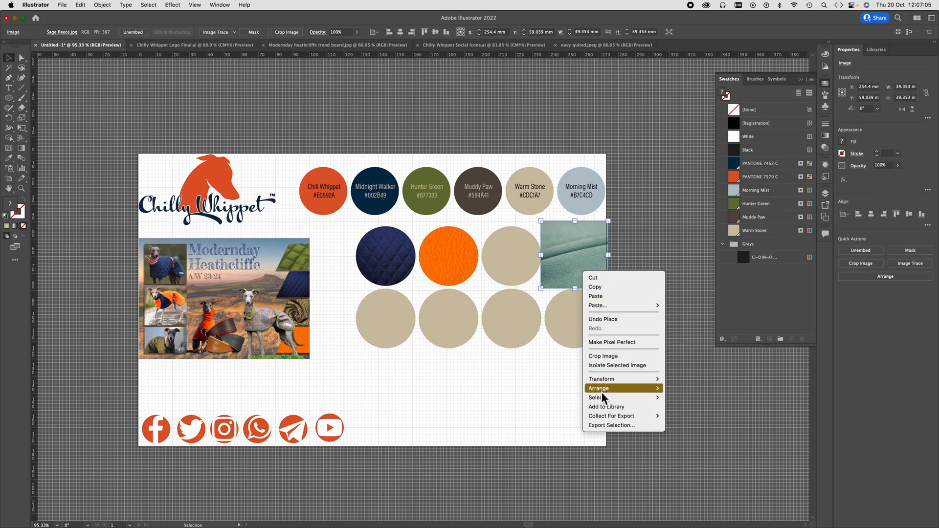
mouse_move(601, 392)
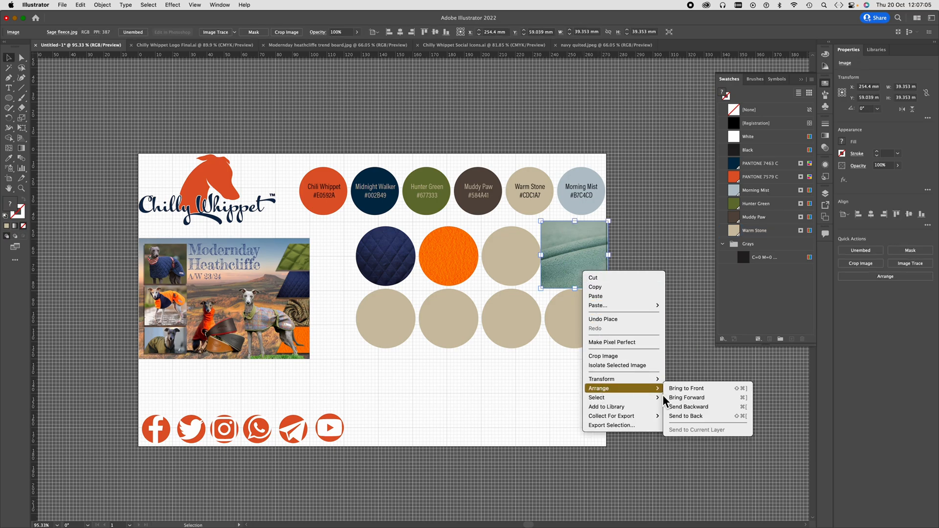
click(700, 419)
shift+click(584, 269)
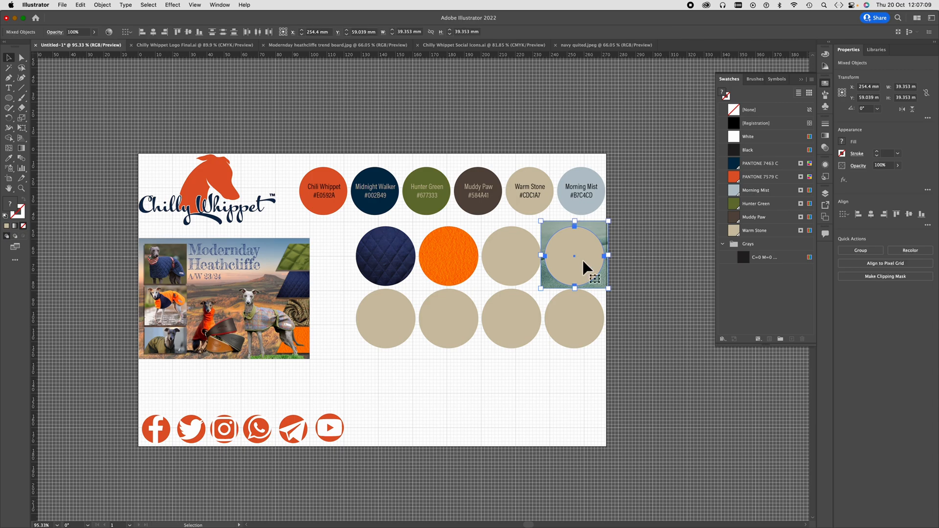
key(a)
key(super+7)
key(v)
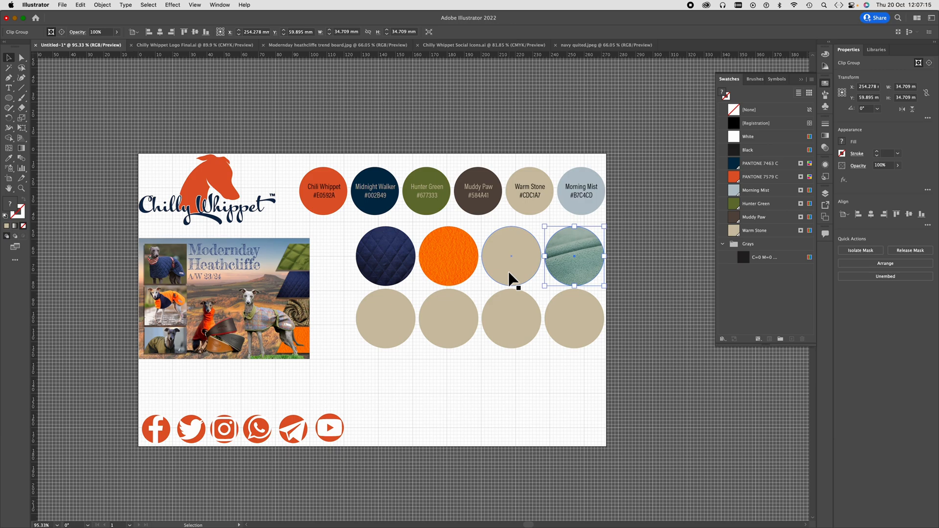
- Place Olive Quited.gif over the third circle of the grid's upper row at about 40 x 40 mm
click(63, 5)
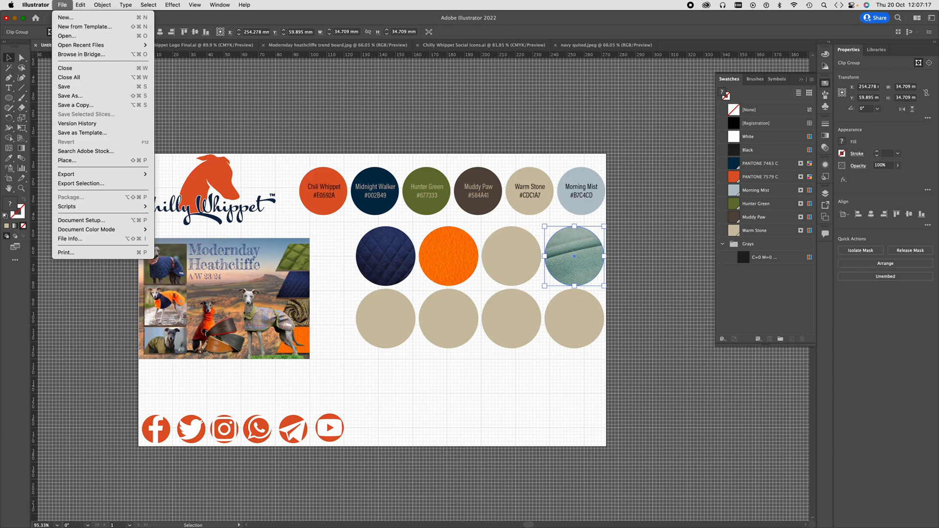
click(78, 159)
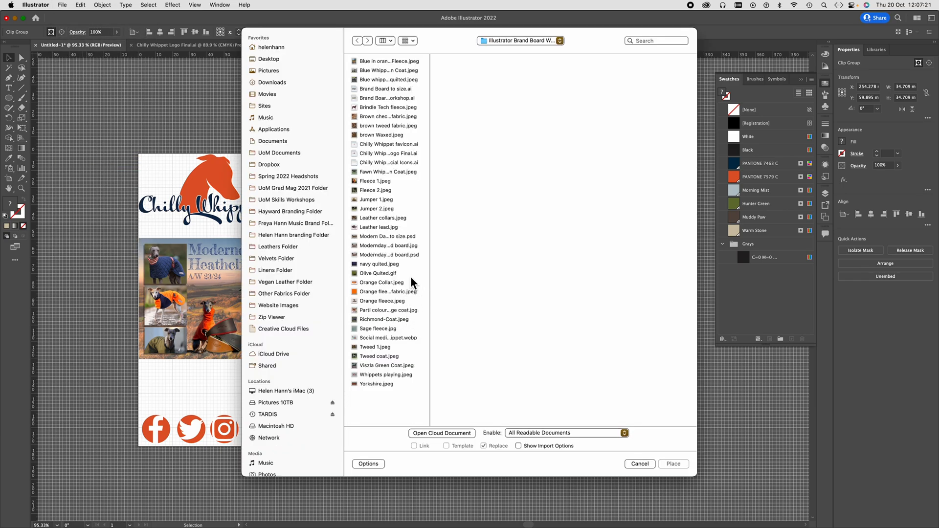
click(394, 273)
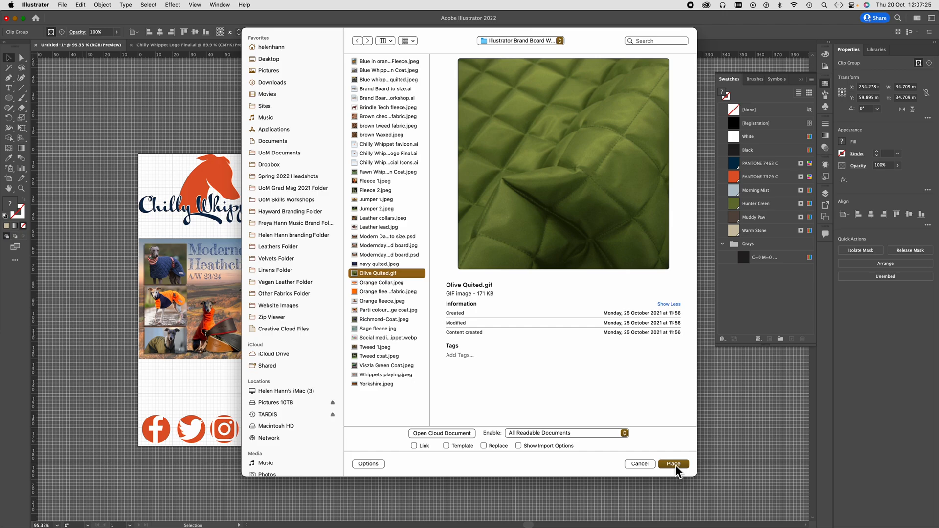
click(673, 464)
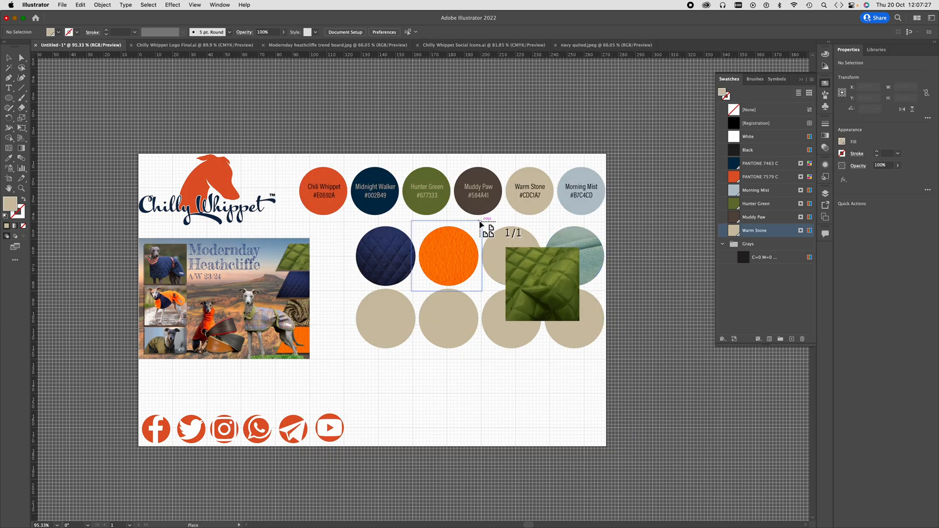
click(547, 300)
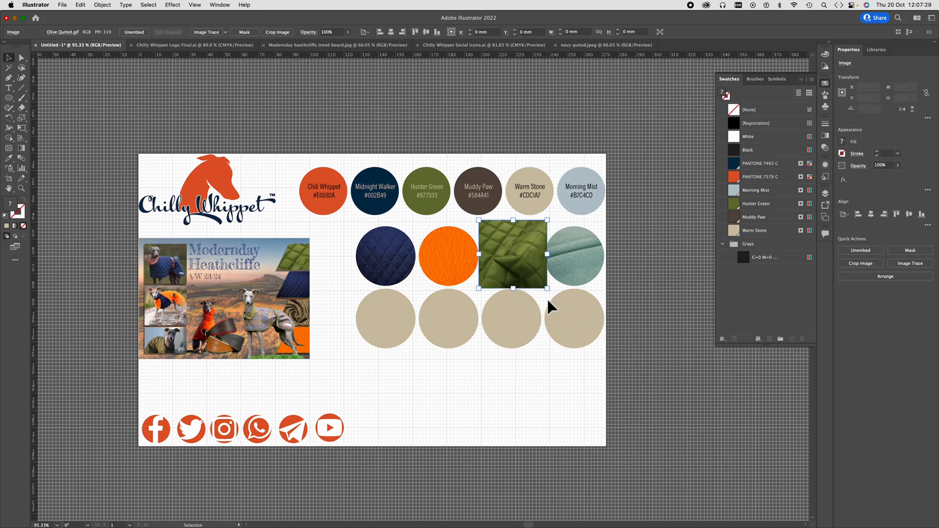
- Send the olive quilted image to the back and clip it to the third circle of the grid's upper row
right_click(515, 245)
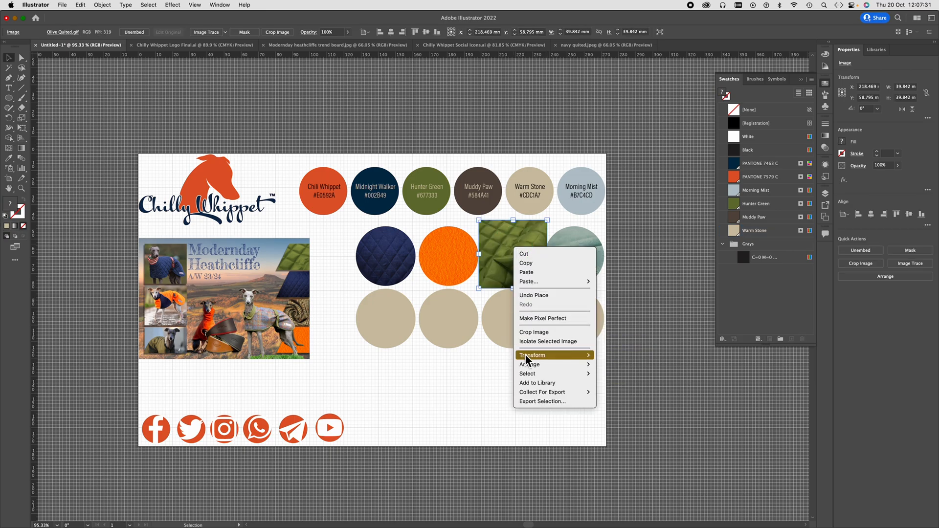
mouse_move(530, 366)
click(629, 394)
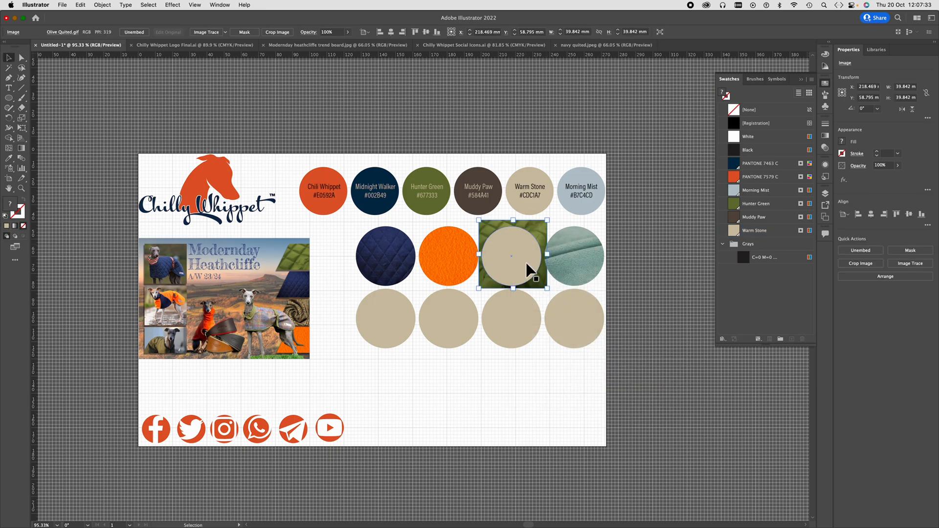
shift+click(526, 264)
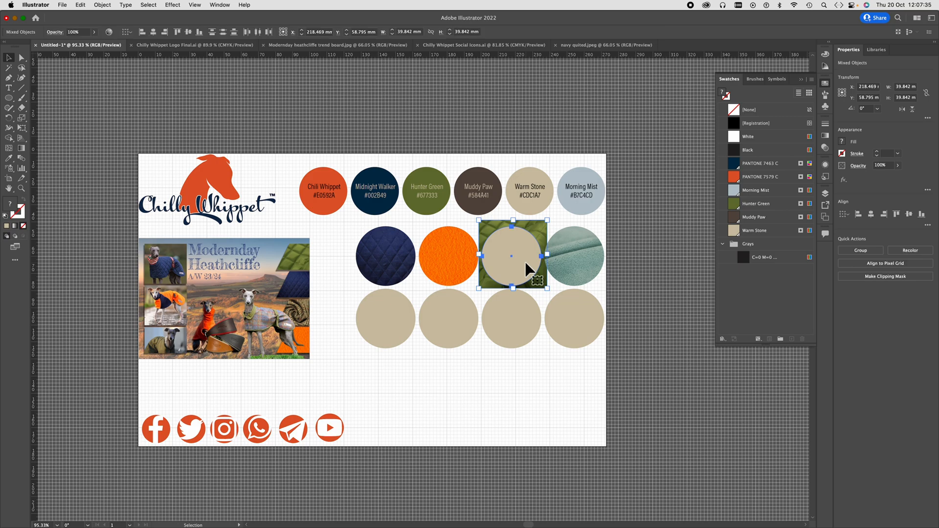
key(super+7)
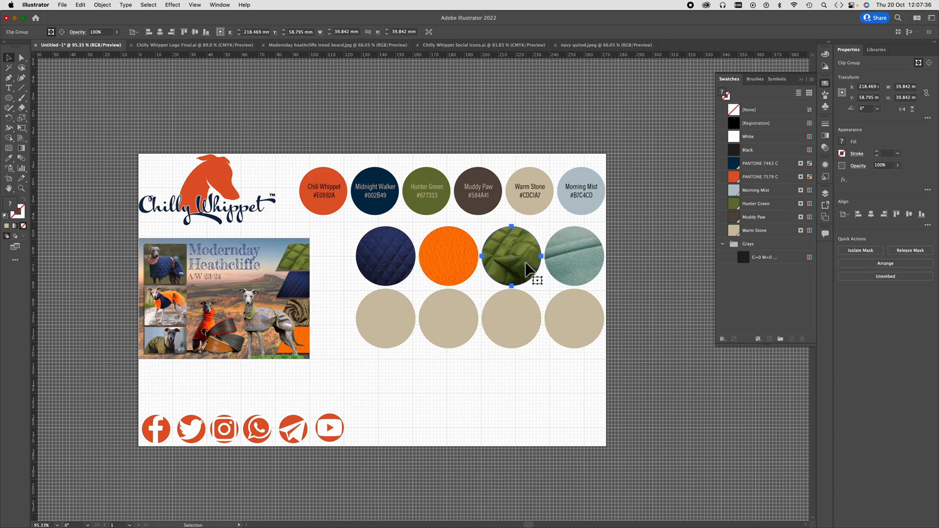
click(556, 390)
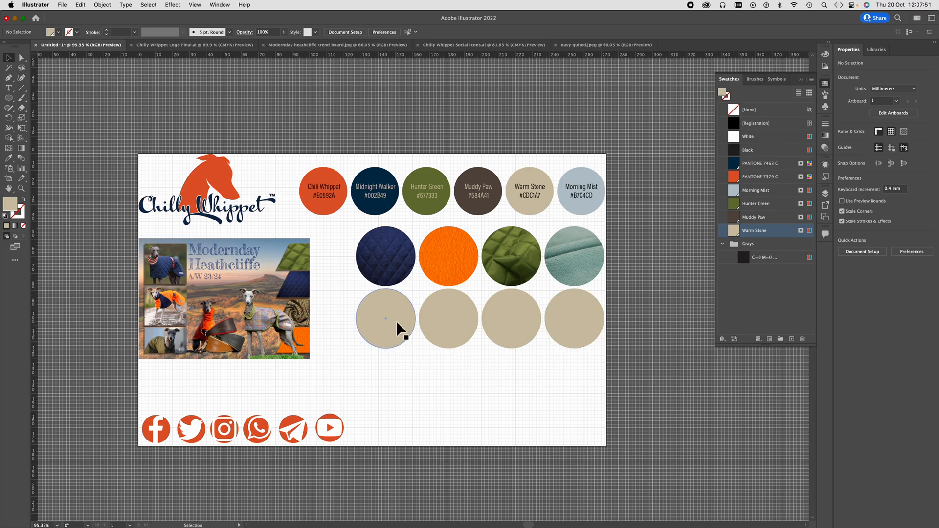
- Place Richmond-Coat.jpeg over the first circle of the grid's lower row at about 44 x 44 mm
click(62, 5)
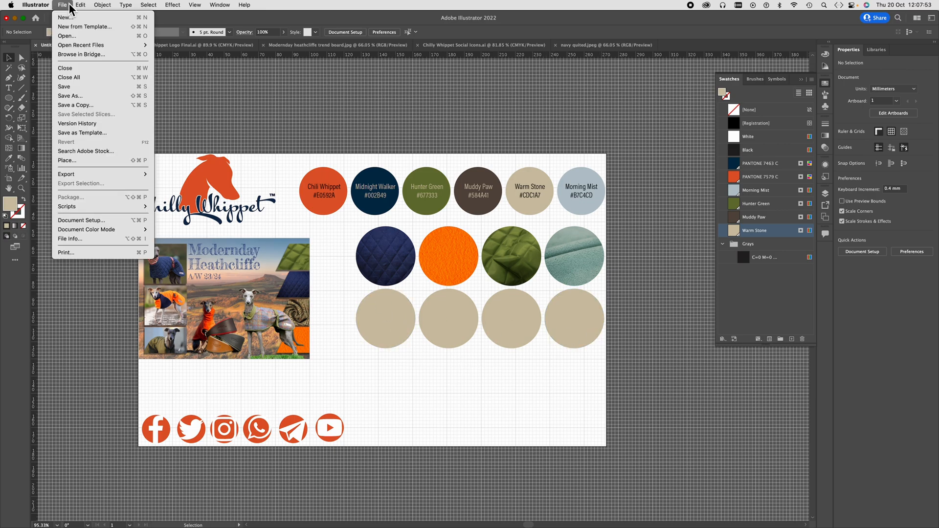
click(77, 159)
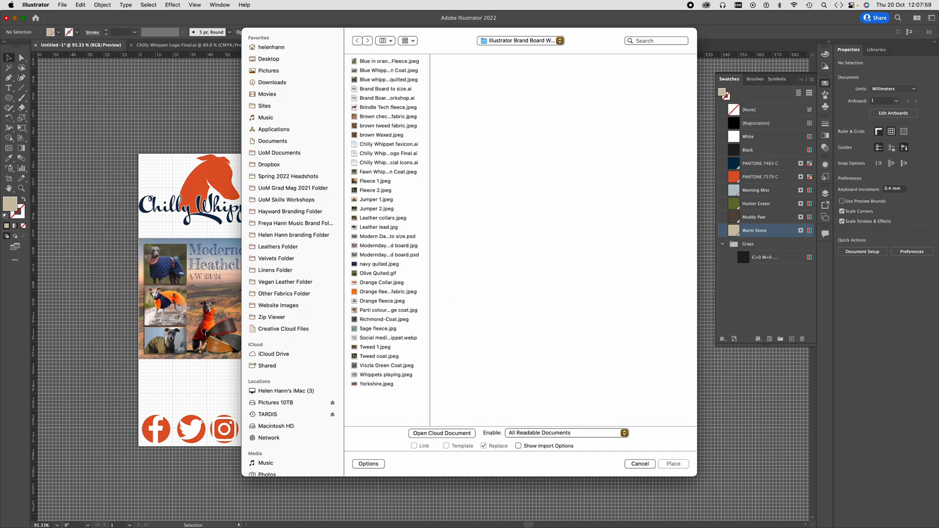
click(377, 319)
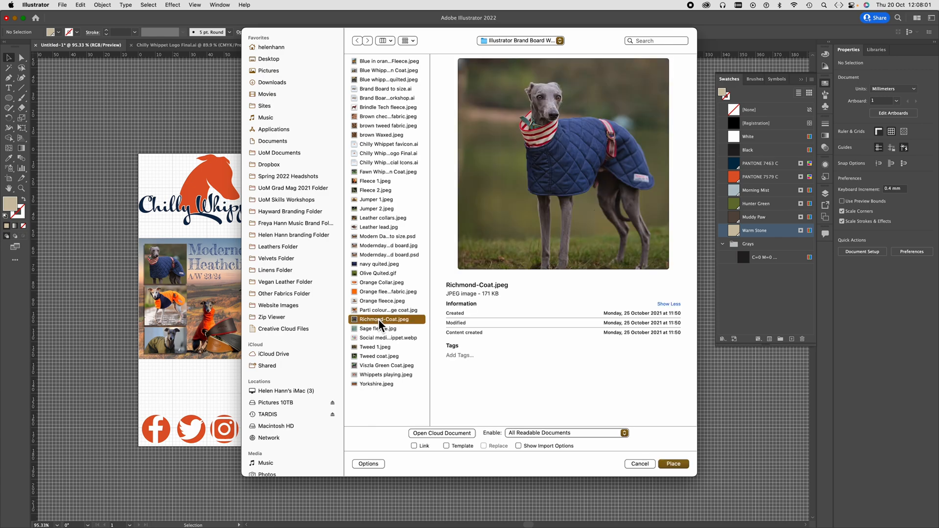
click(674, 465)
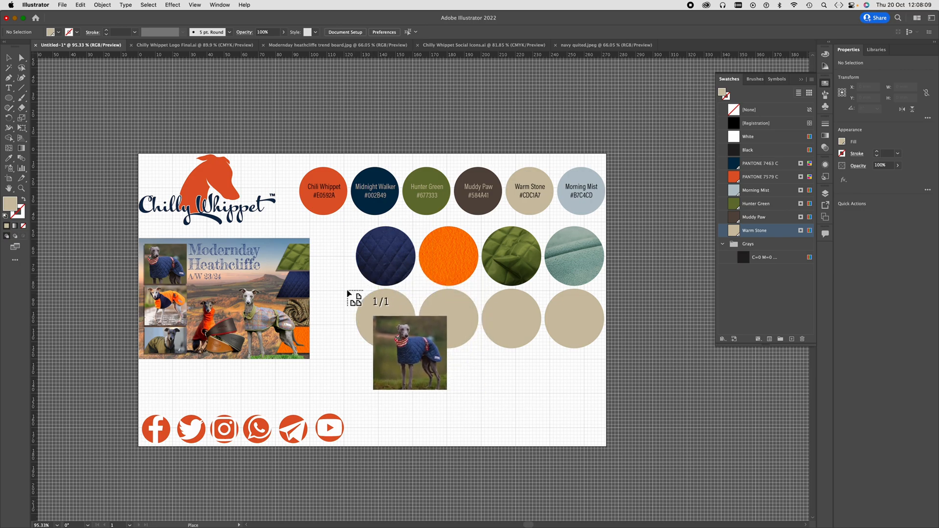
drag(345, 287, 445, 360)
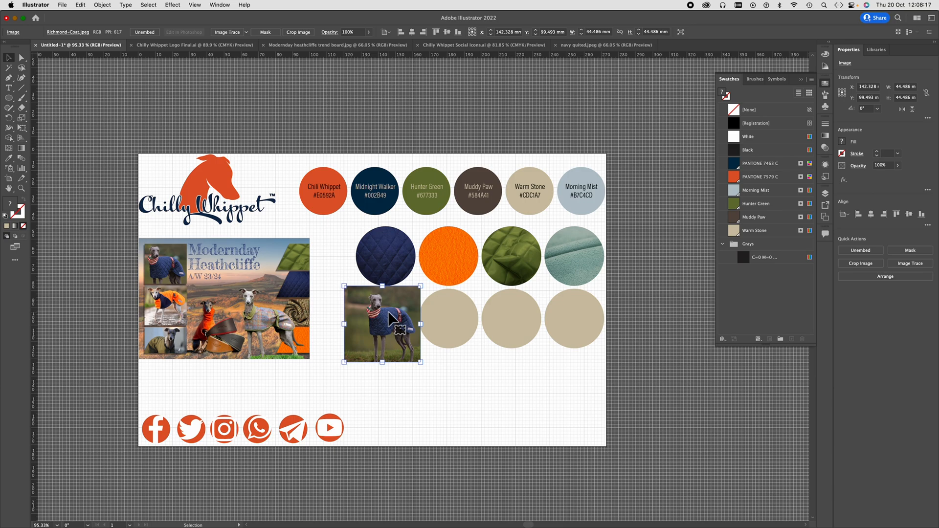
- Send the Richmond-Coat image behind the first circle of the lower row and clip it to that circle
right_click(389, 312)
mouse_move(407, 432)
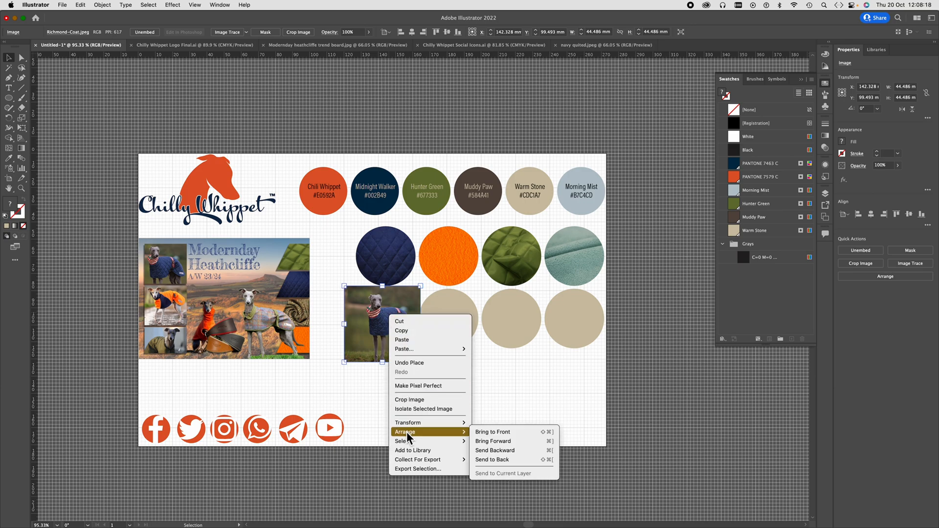
click(526, 449)
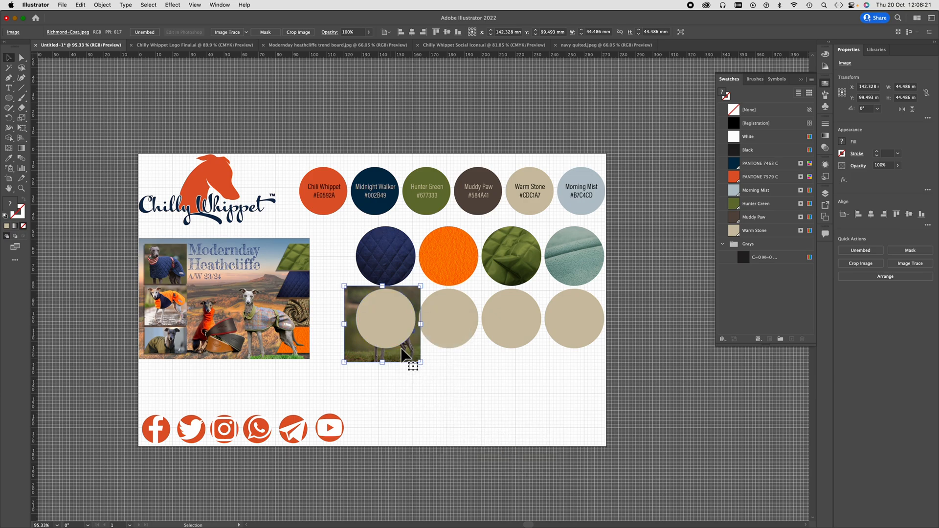
shift+click(391, 333)
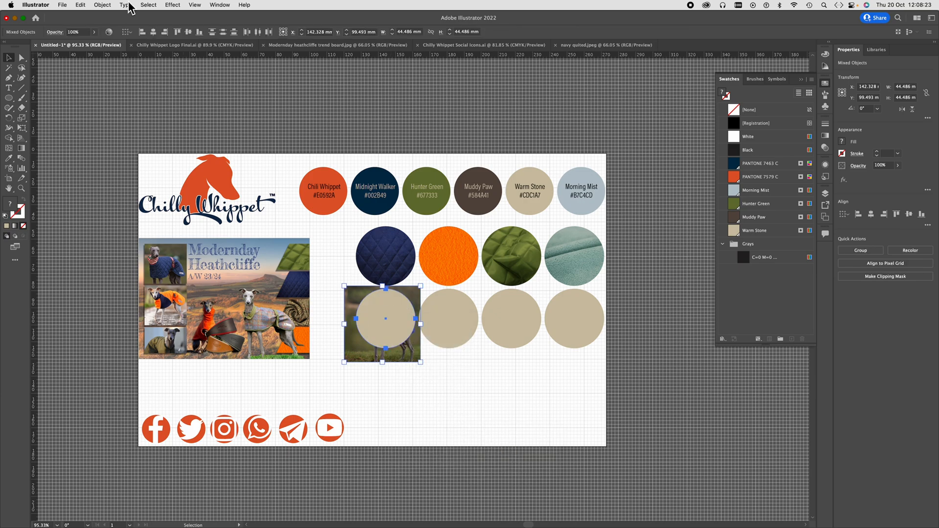
key(a)
key(super+7)
key(v)
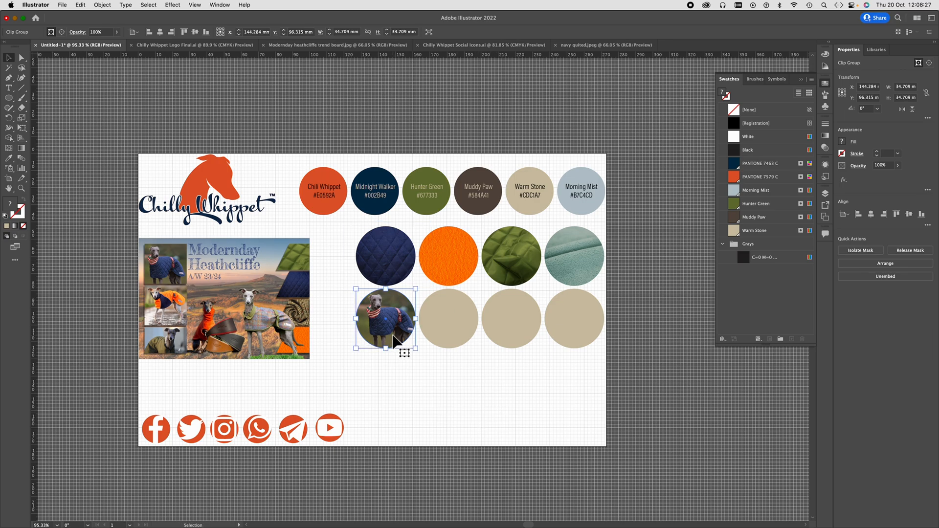
click(447, 358)
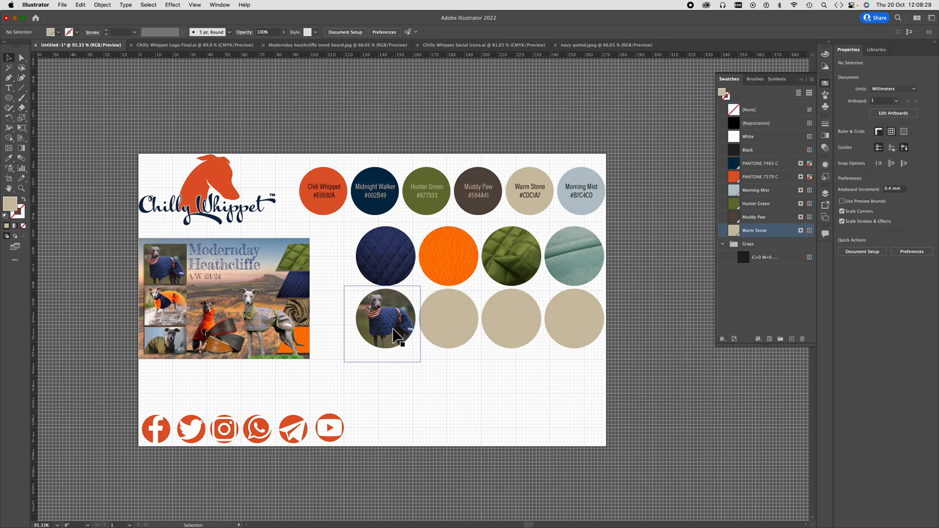
- Isolate the Richmond-Coat image within its clip group in the layer list, reposition it and scale it to about 35 x 35 mm
click(826, 193)
click(742, 203)
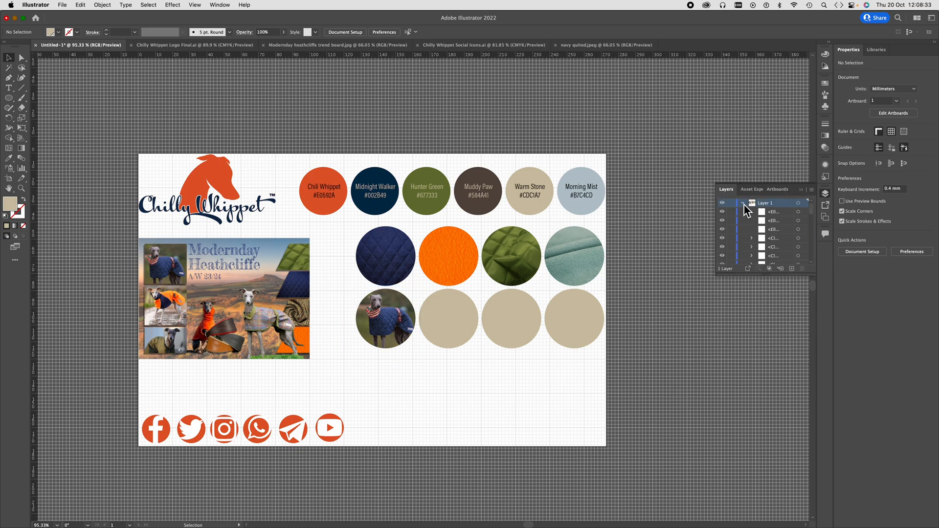
drag(777, 275, 763, 413)
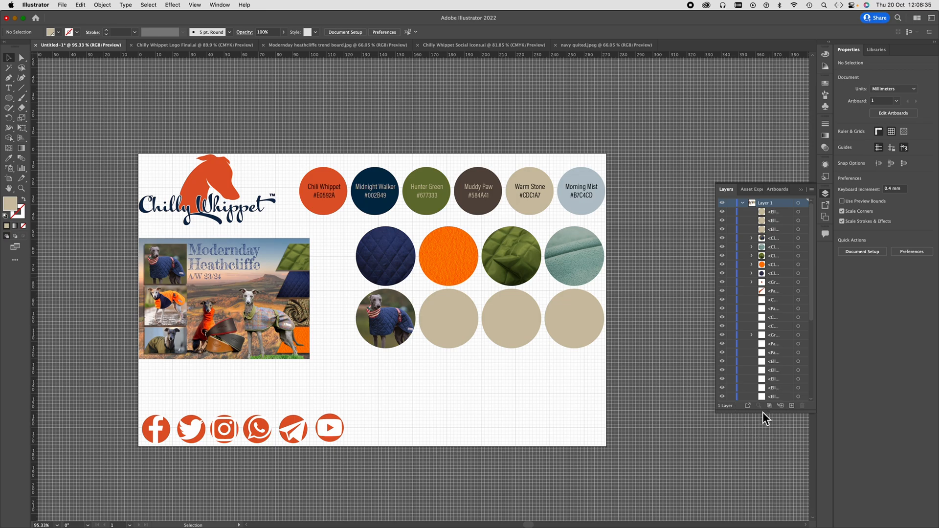
click(400, 327)
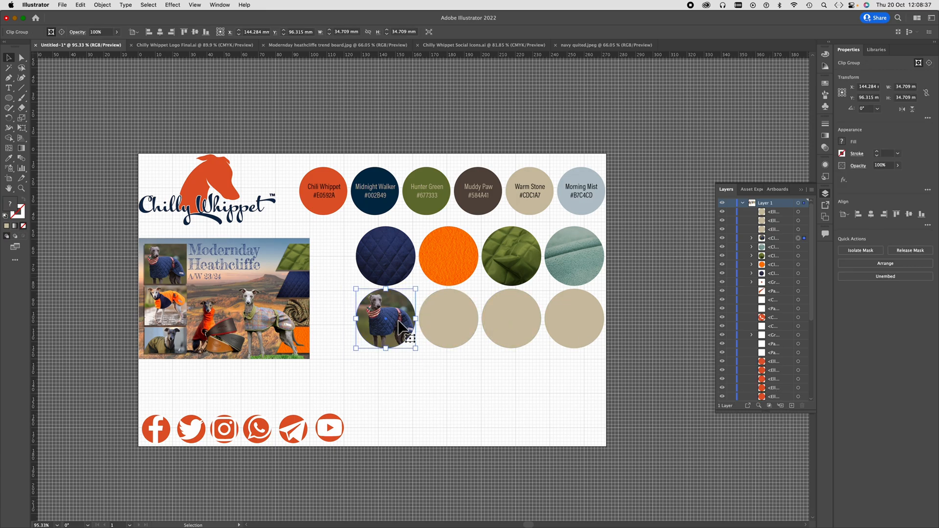
click(752, 238)
click(799, 255)
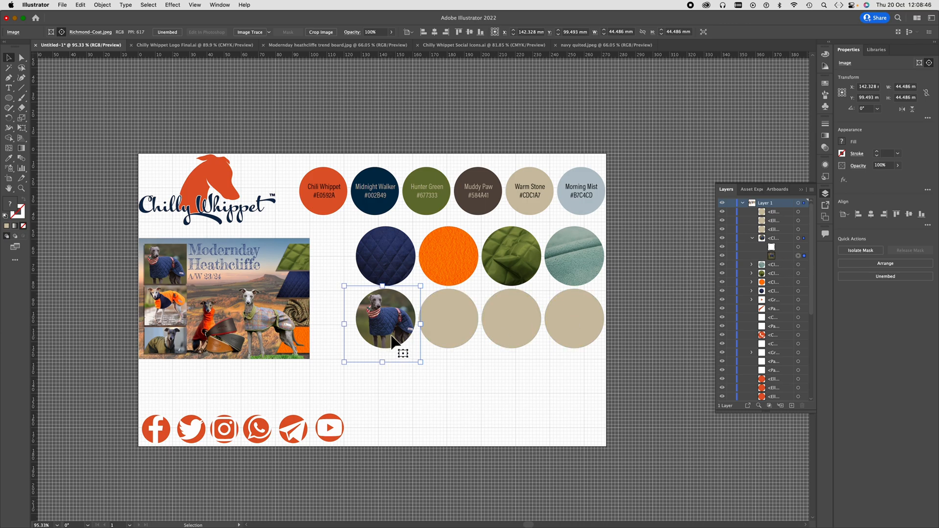
mouse_move(394, 345)
mouse_down()
mouse_move(400, 332)
mouse_move(396, 341)
mouse_up()
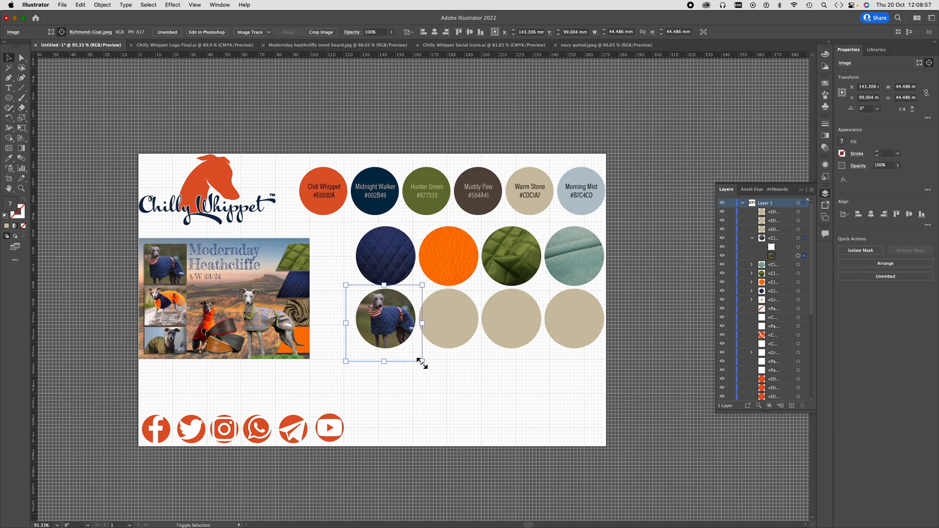
drag(422, 364, 353, 350)
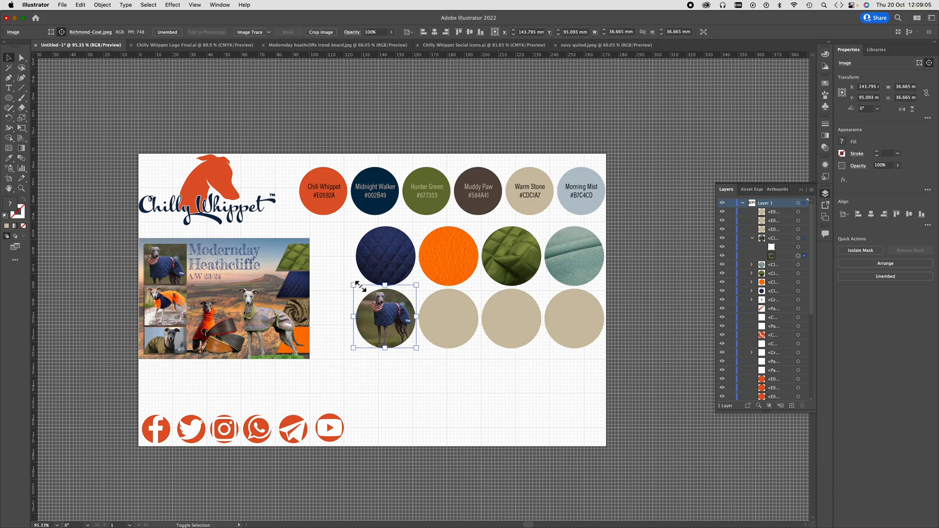
drag(360, 287, 360, 293)
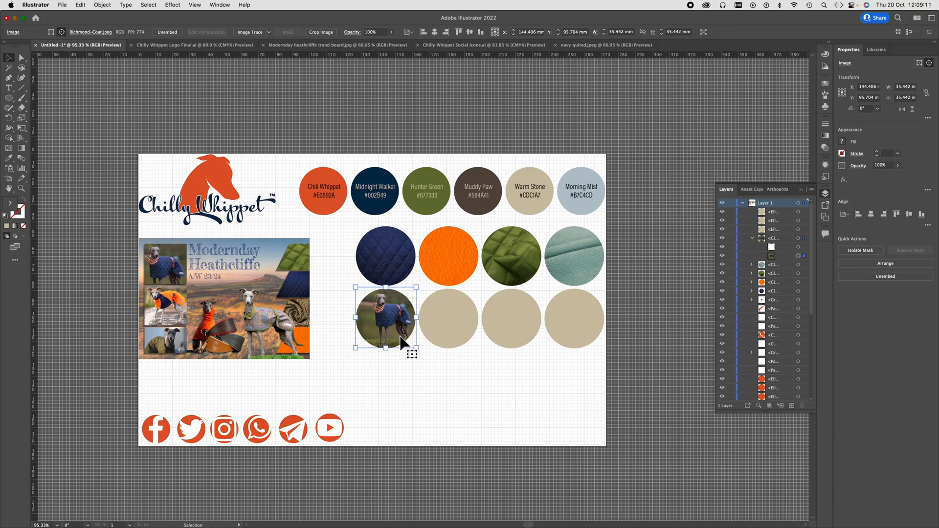
click(425, 350)
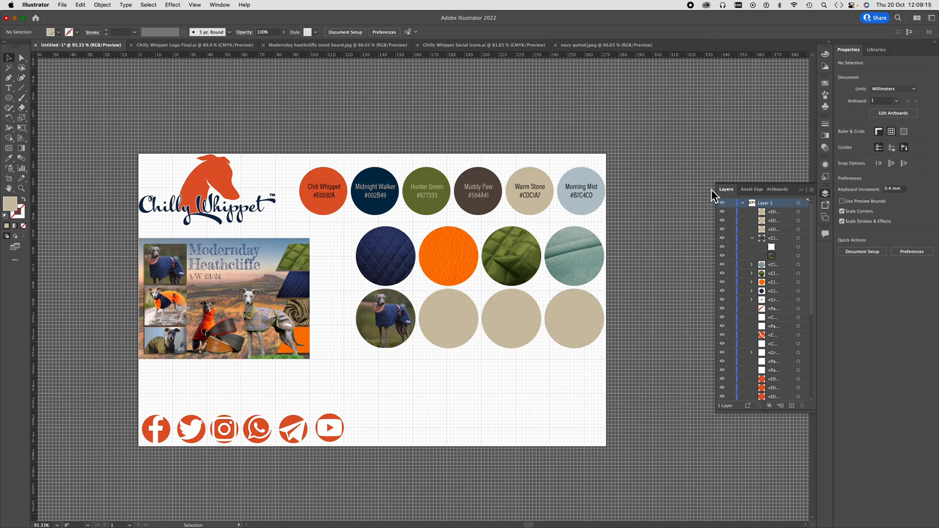
- Place Fleece 1.jpeg over the second circle of the grid's lower row at about 39 x 39 mm
click(61, 5)
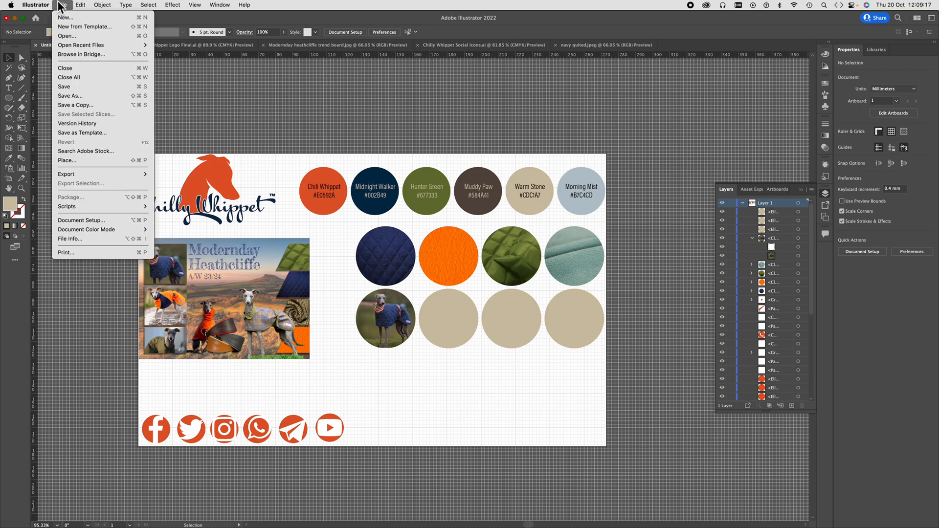
click(69, 160)
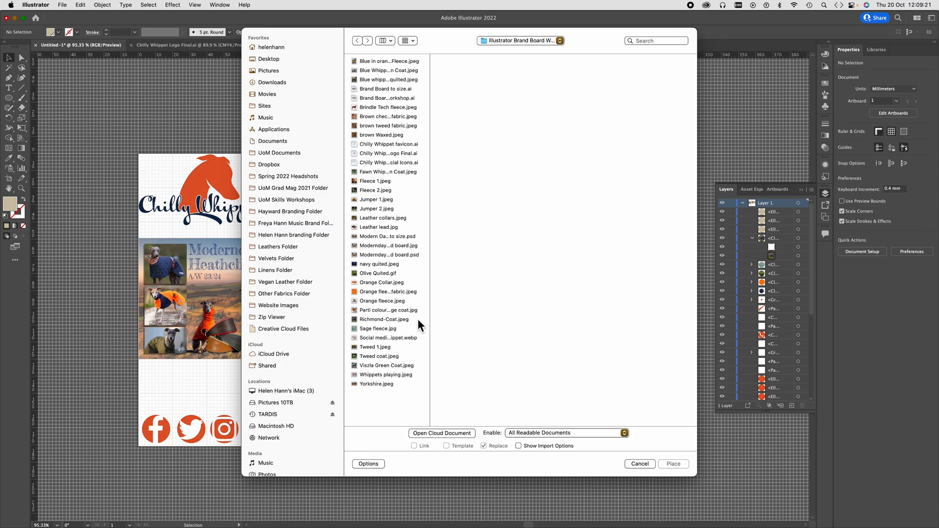
drag(444, 40, 398, 49)
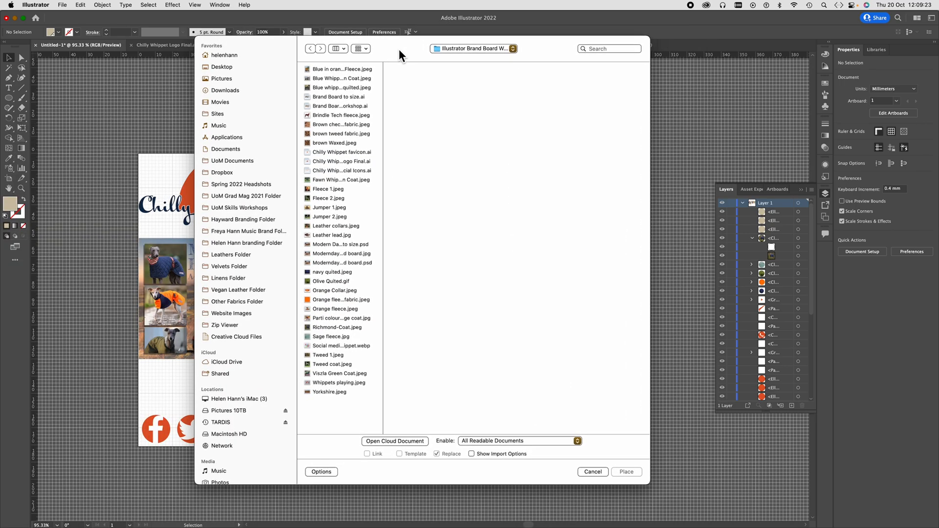
click(332, 309)
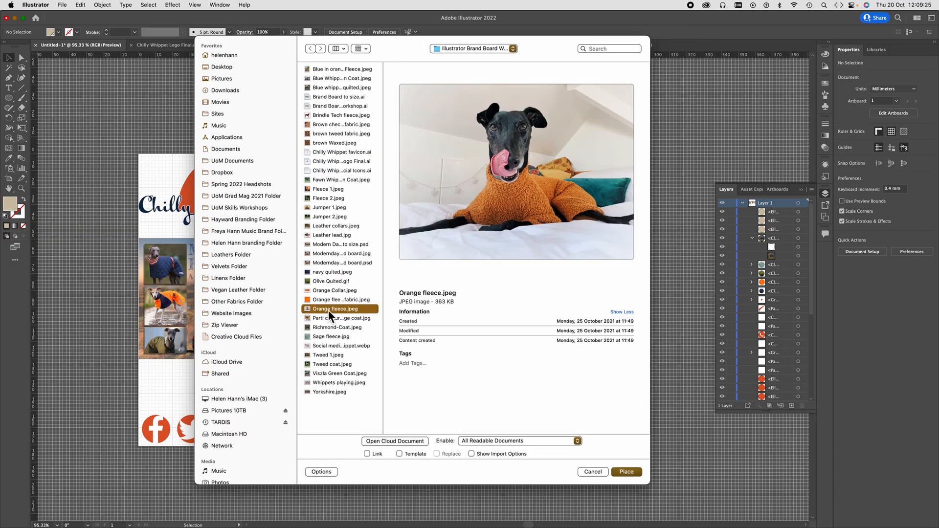
click(325, 318)
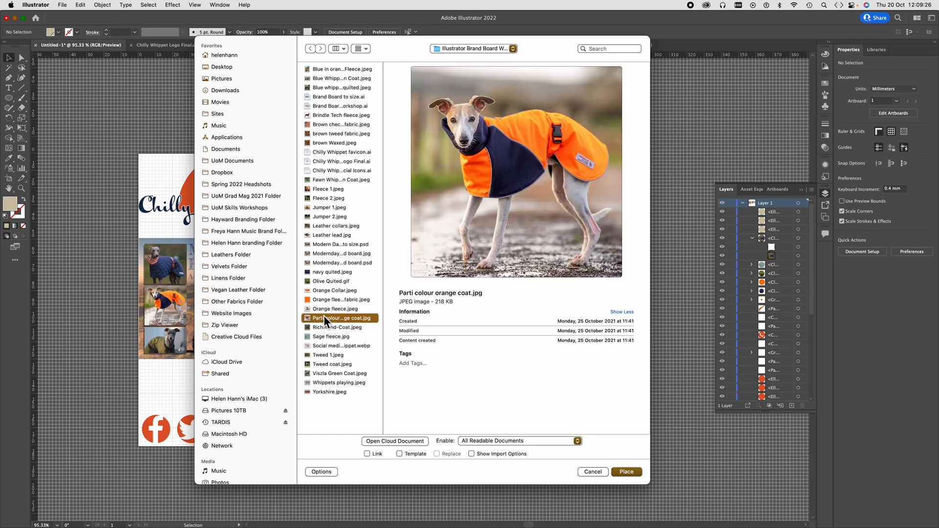
click(326, 308)
click(333, 190)
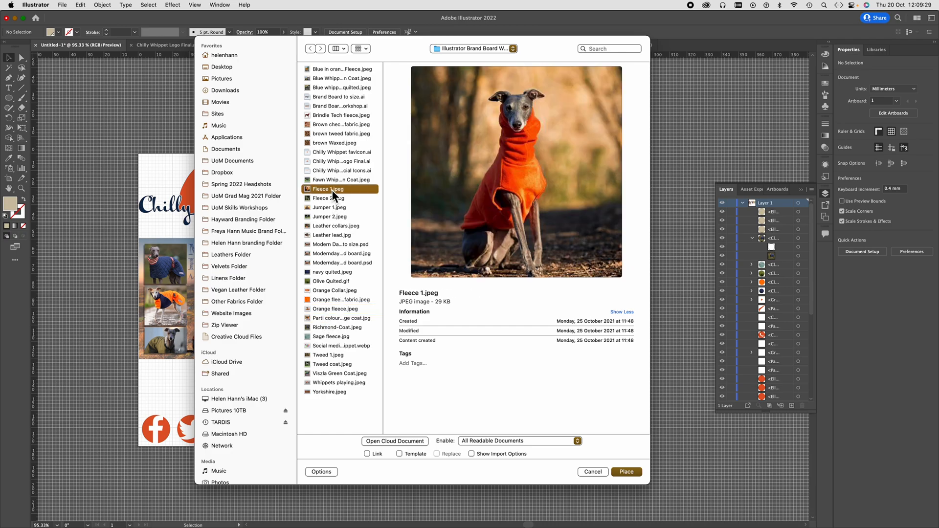
click(628, 472)
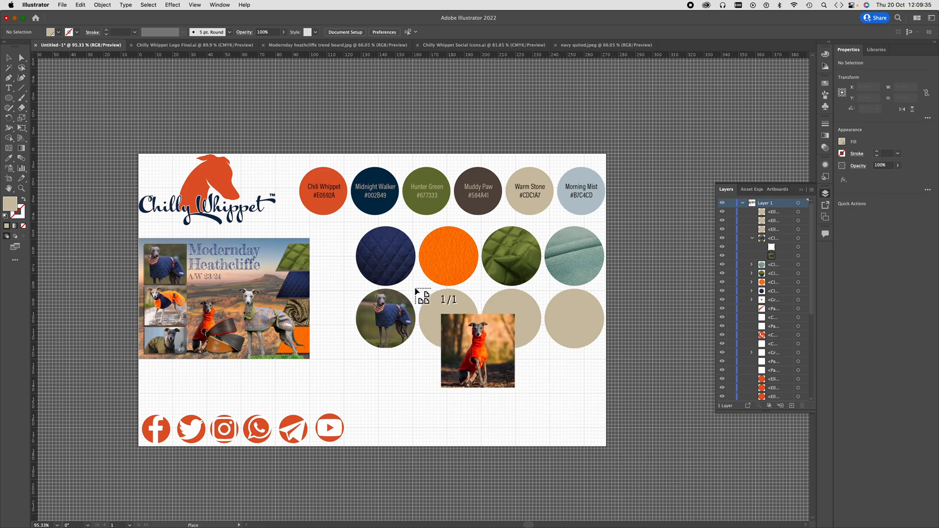
drag(414, 290, 483, 359)
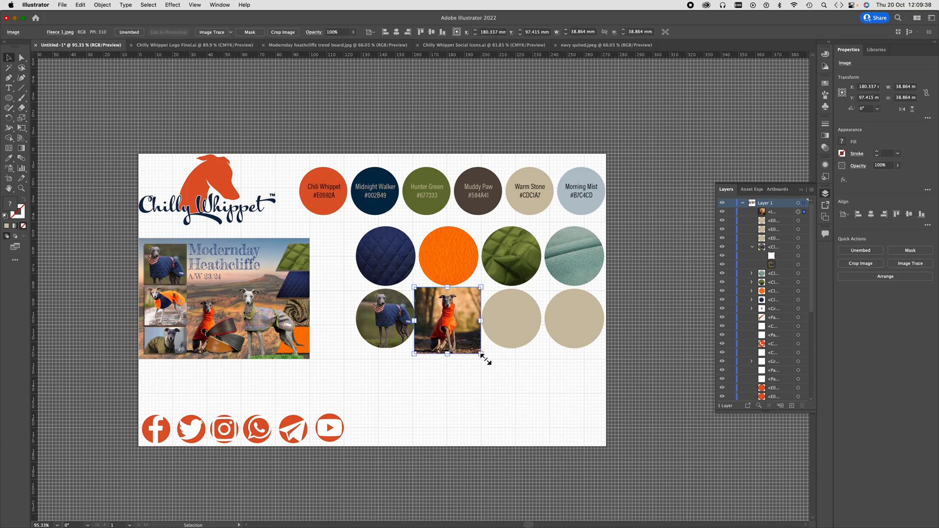
- Send the Fleece 1 image behind the second circle of the lower row and clip it to that circle
right_click(451, 319)
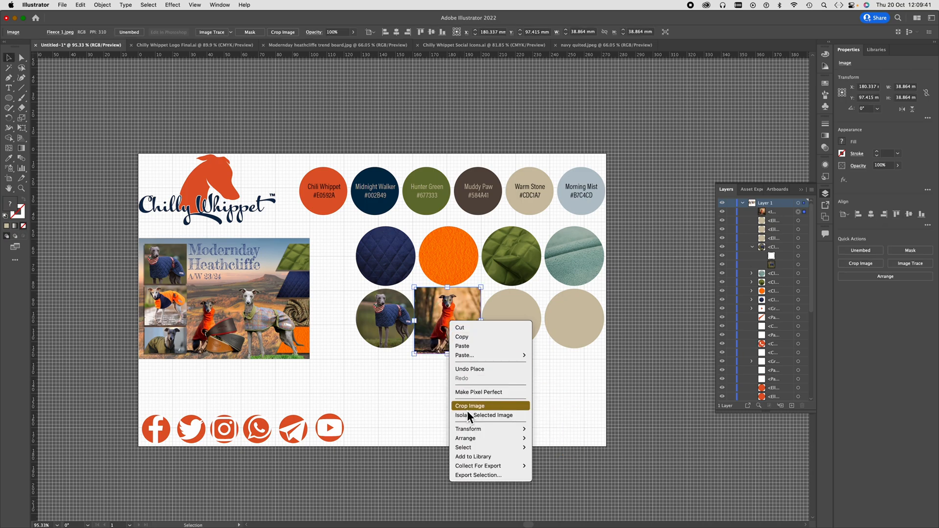
mouse_move(477, 355)
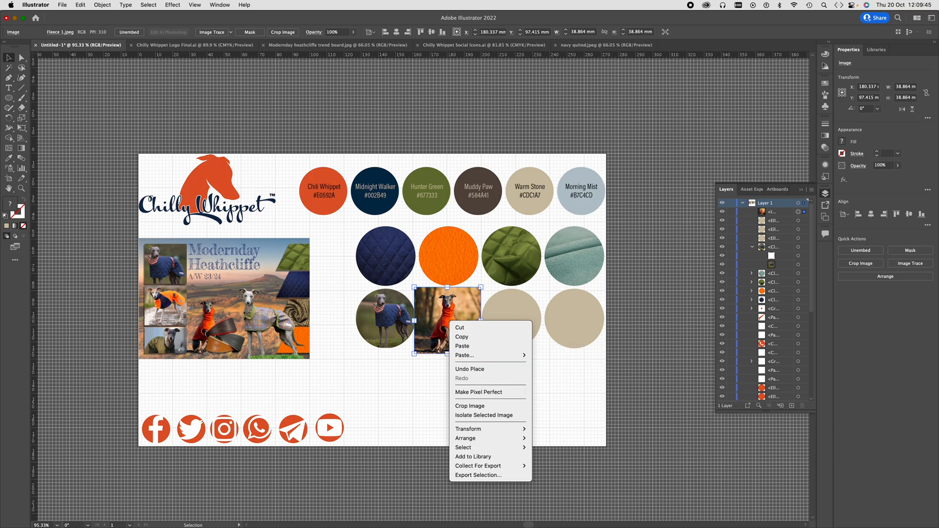
mouse_move(473, 437)
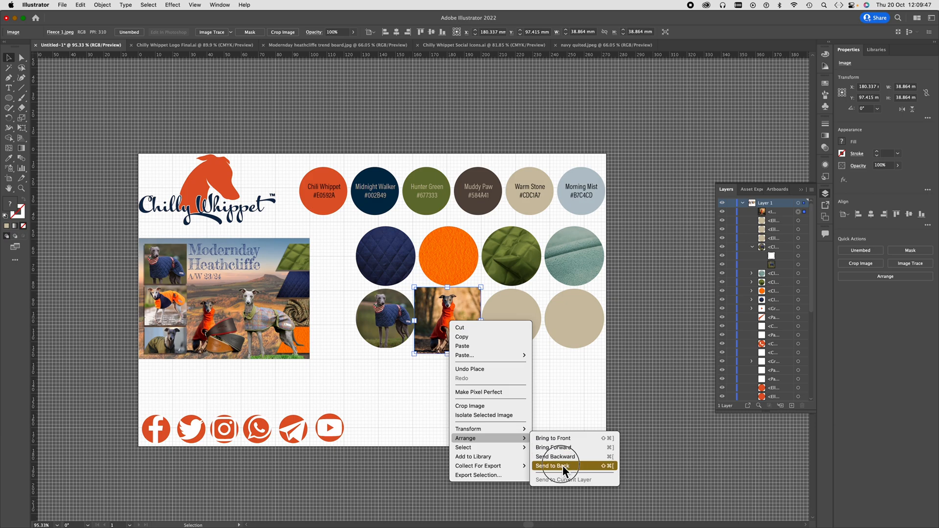
click(562, 465)
shift+click(463, 336)
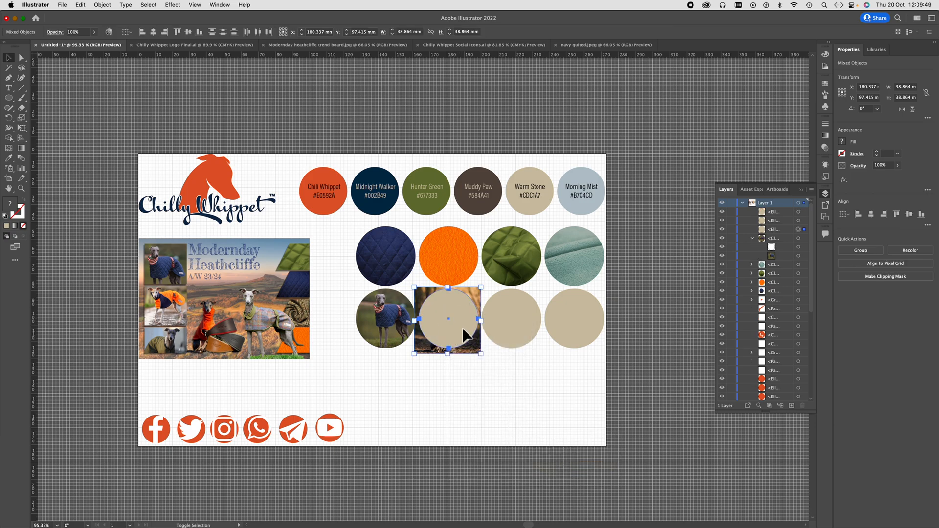
right_click(462, 329)
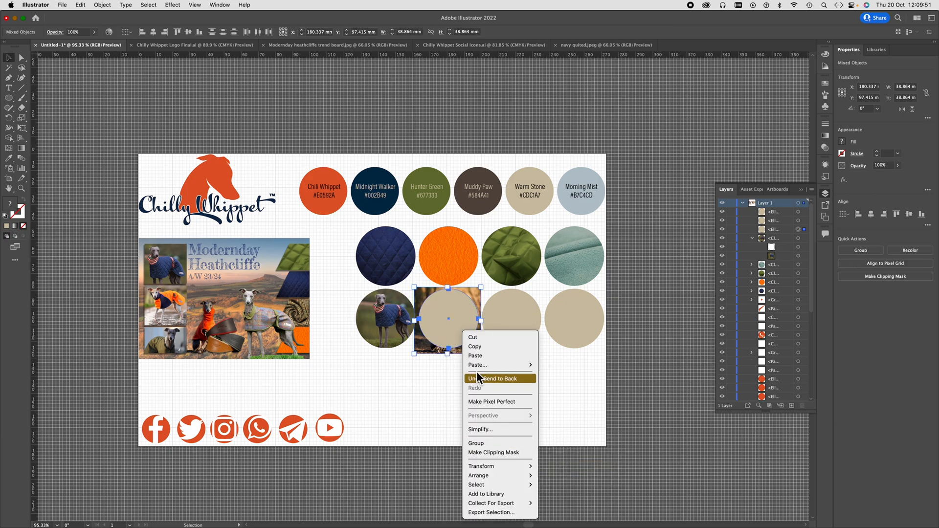
click(576, 405)
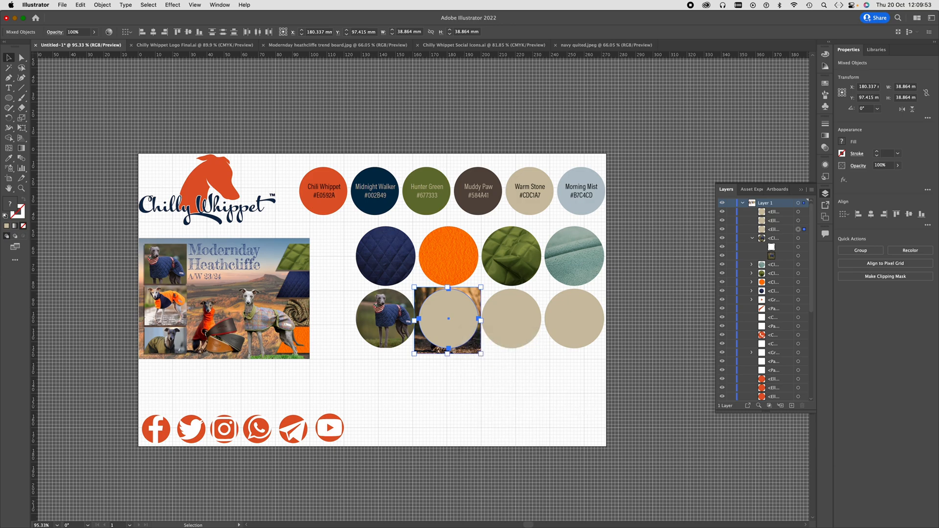
key(a)
key(super+7)
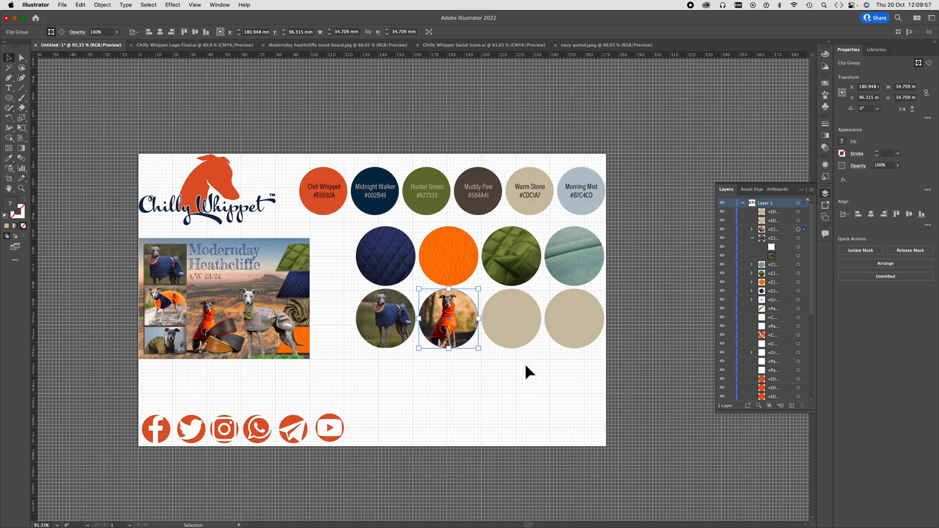
click(520, 336)
click(458, 348)
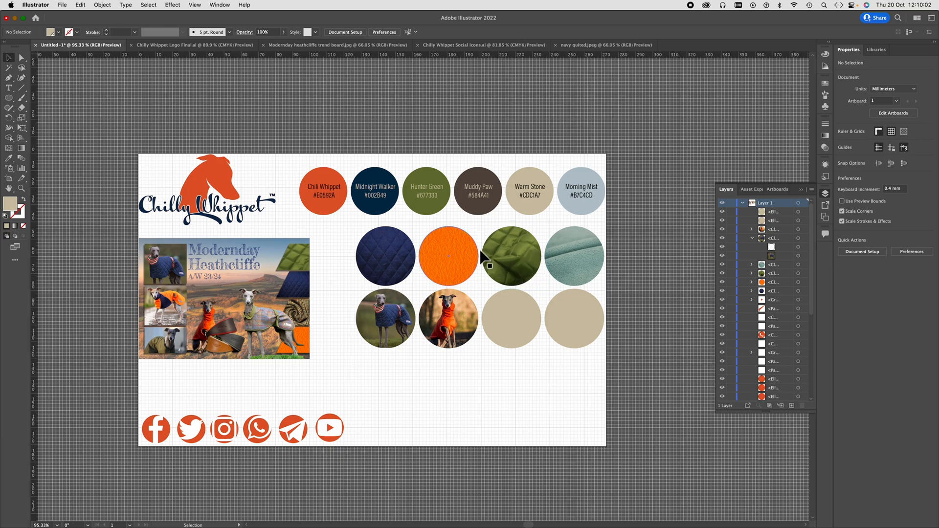
- Start placing a file and preview the fleece, jumper, tweed and coat images for the third circle of the lower row
click(62, 5)
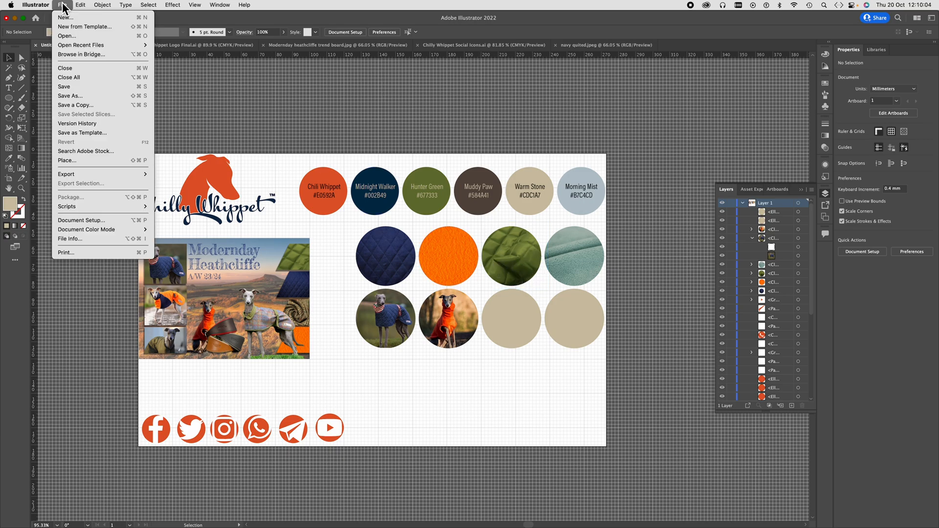
click(75, 160)
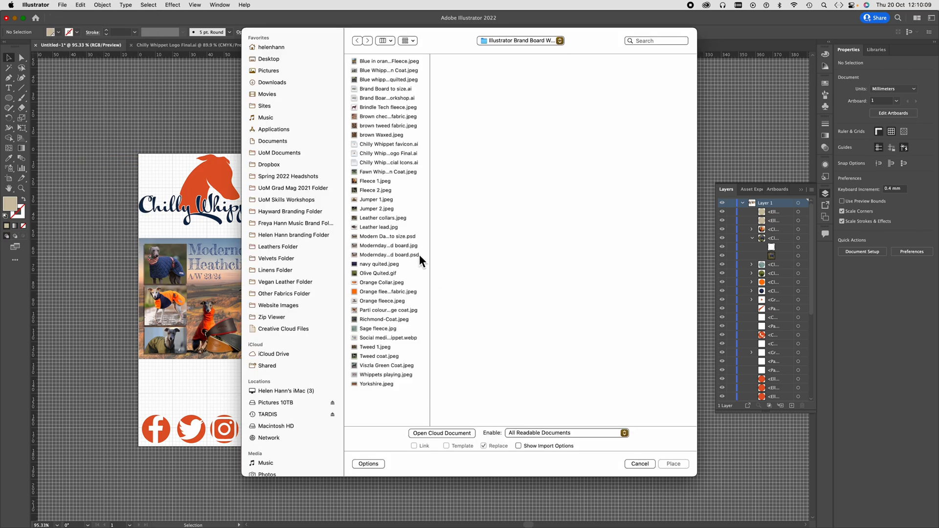
click(374, 272)
click(377, 255)
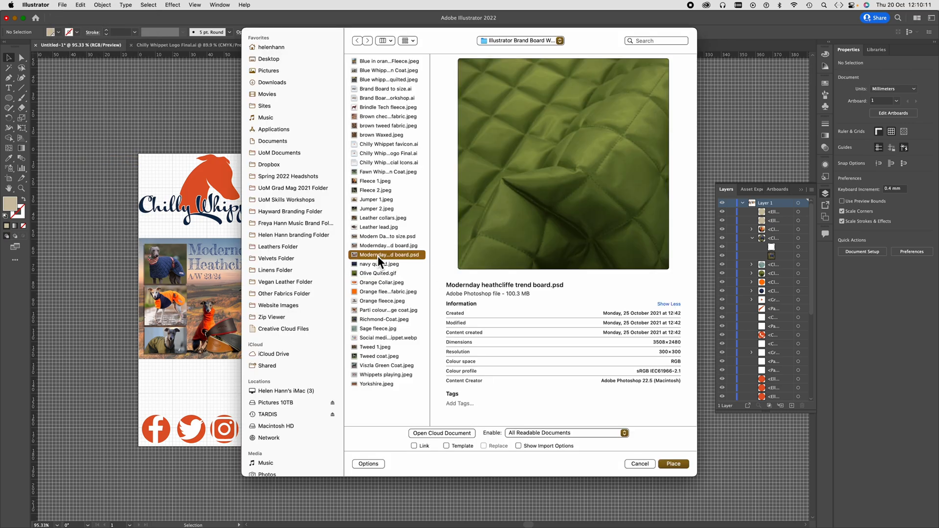
click(371, 208)
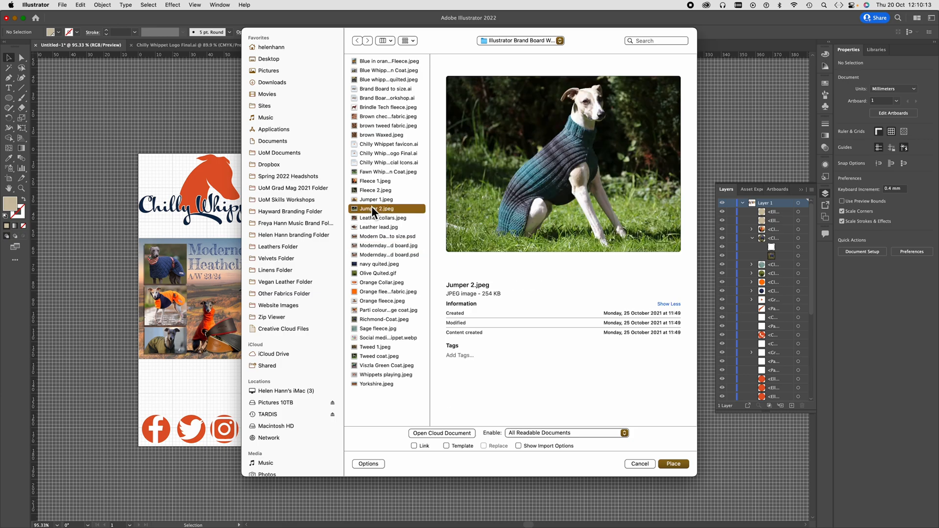
click(371, 191)
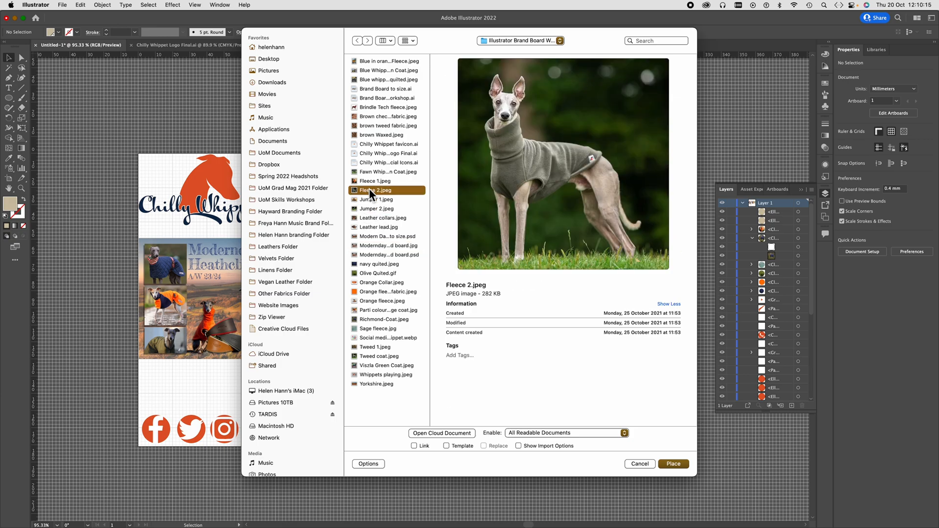
click(374, 135)
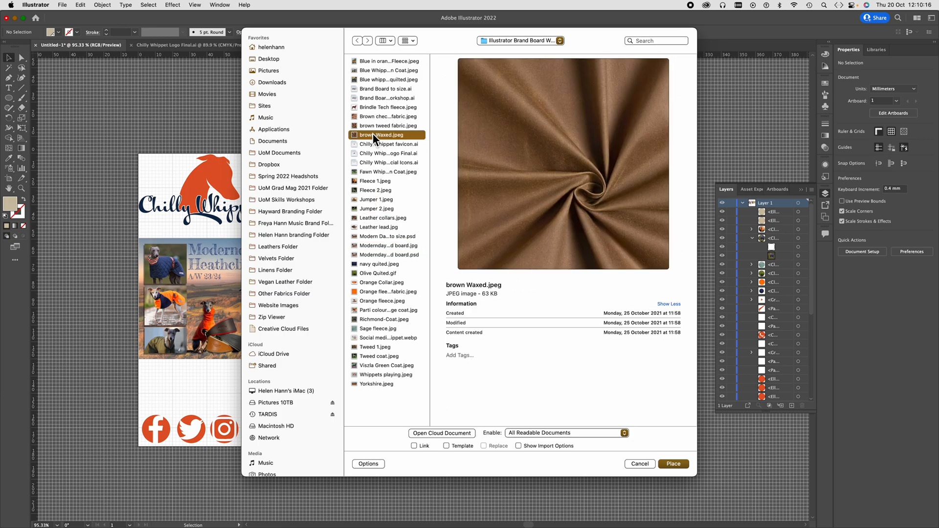
click(375, 97)
click(375, 107)
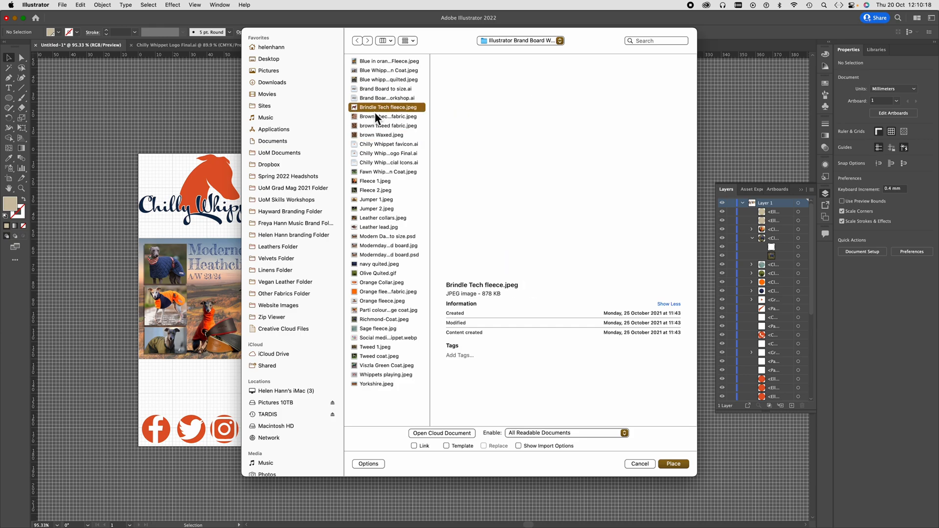
click(373, 320)
click(374, 356)
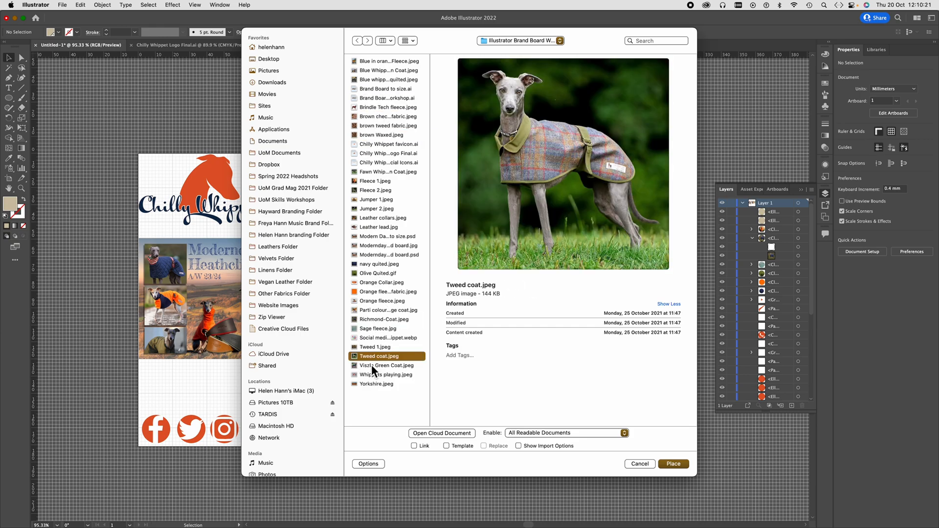
click(371, 365)
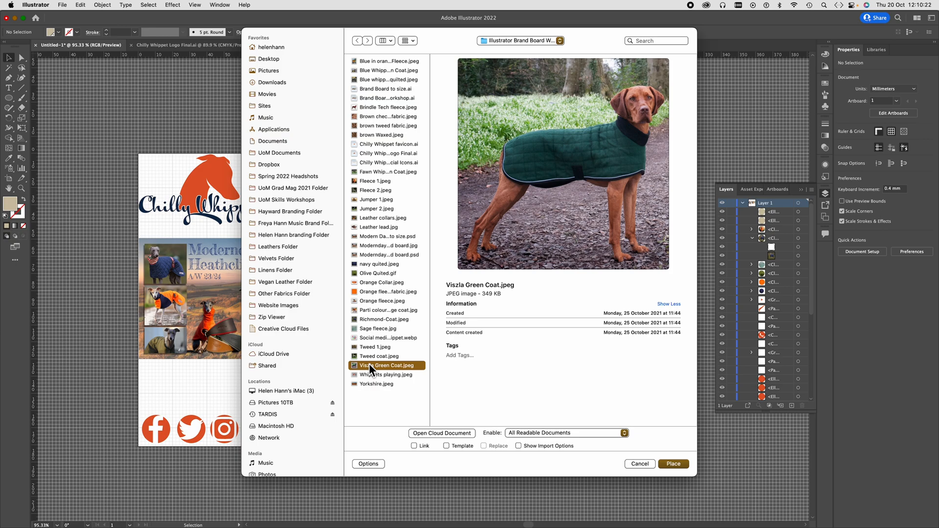
click(371, 319)
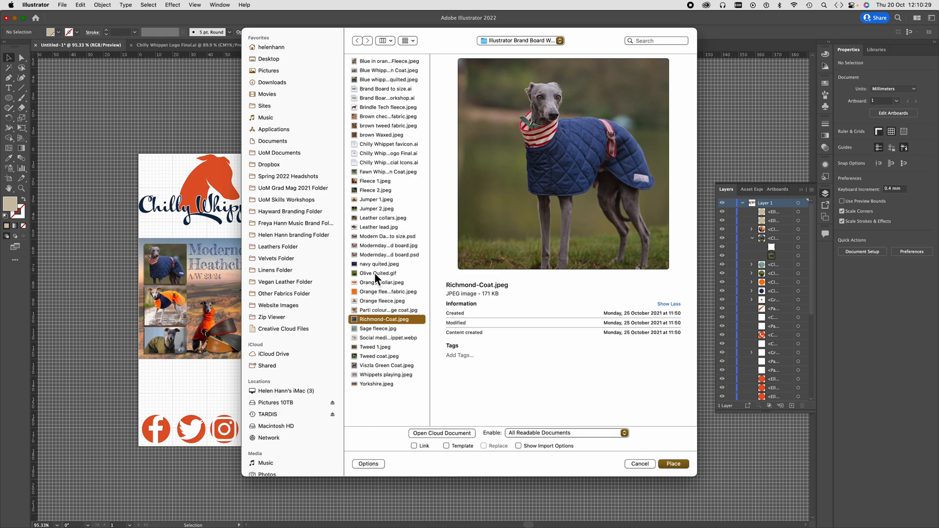
click(375, 254)
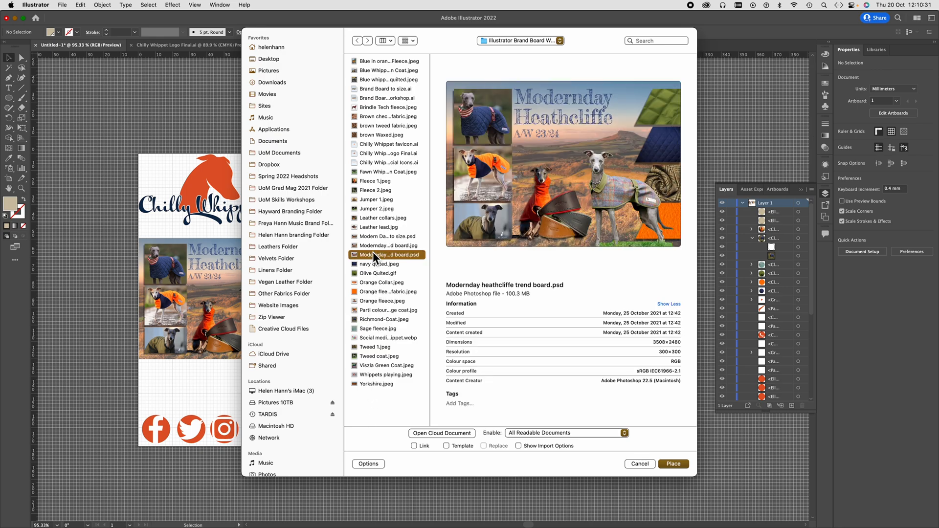
click(380, 134)
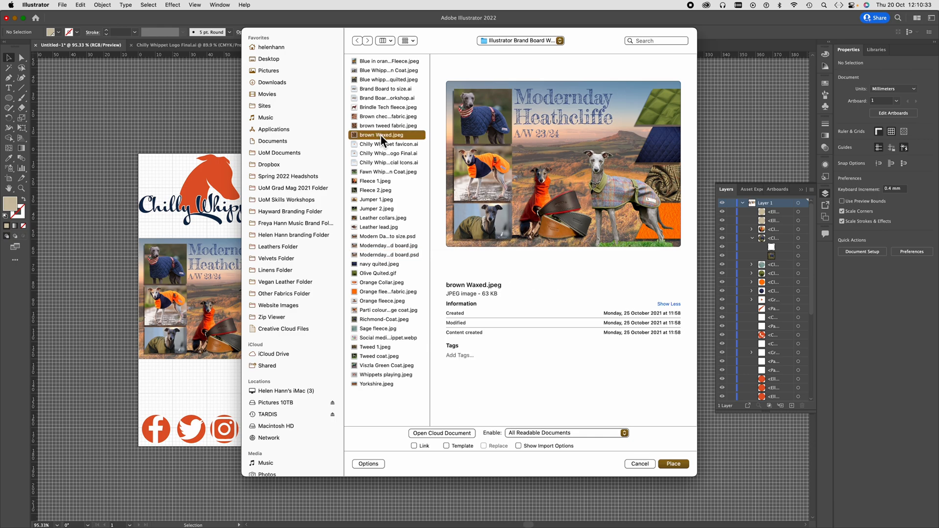
click(380, 126)
click(378, 117)
click(377, 108)
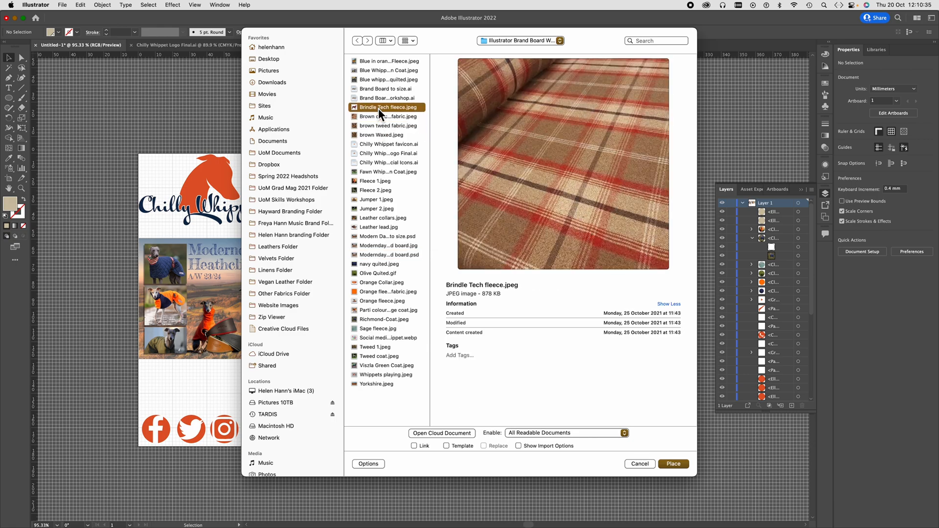
- Place Blue whippet green quilted.jpeg over the third circle of the grid's lower row at about 40 x 40 mm
click(381, 61)
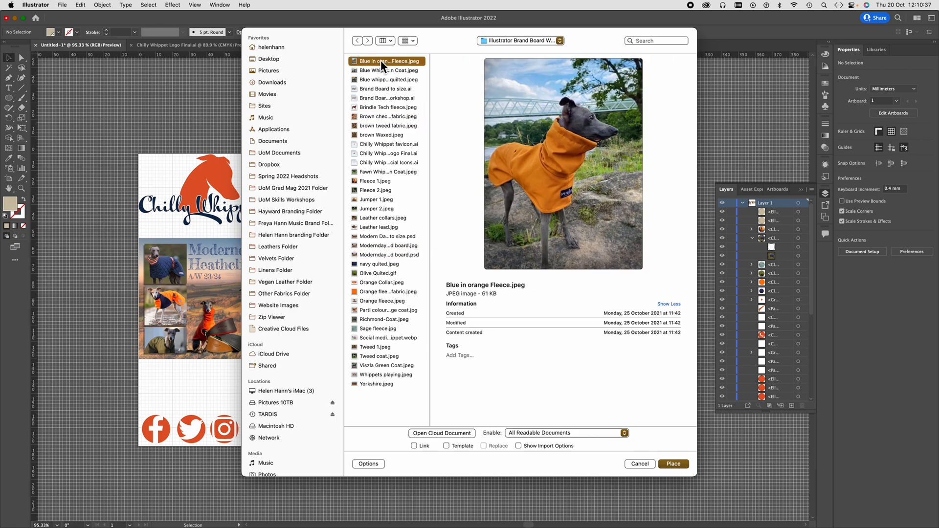
key(Down)
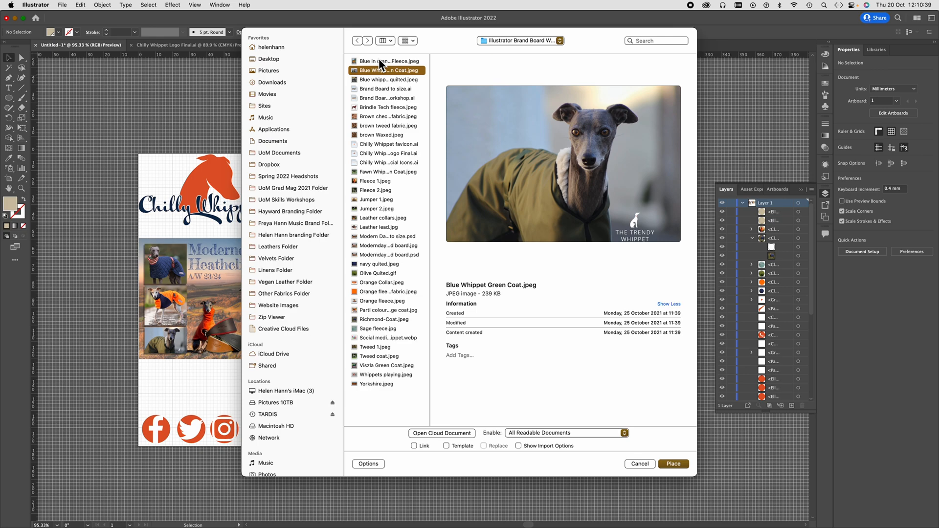
key(Down)
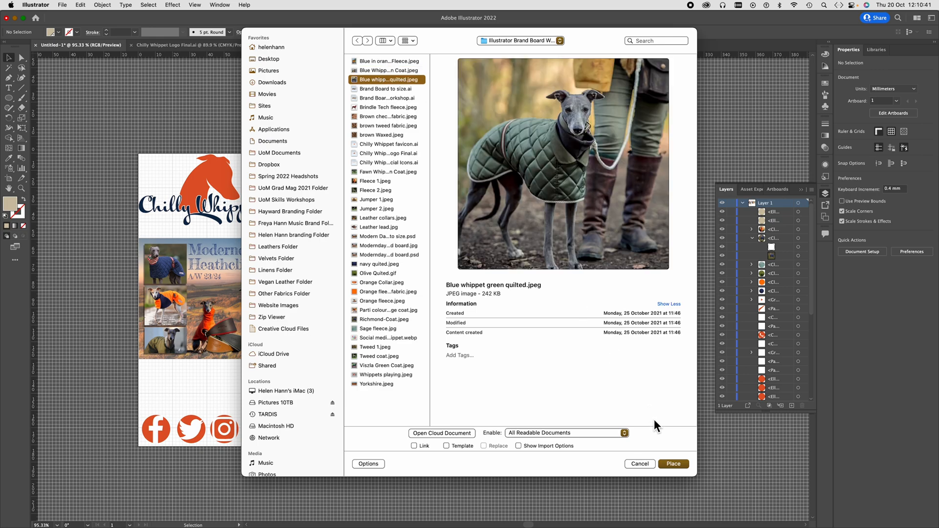
click(676, 465)
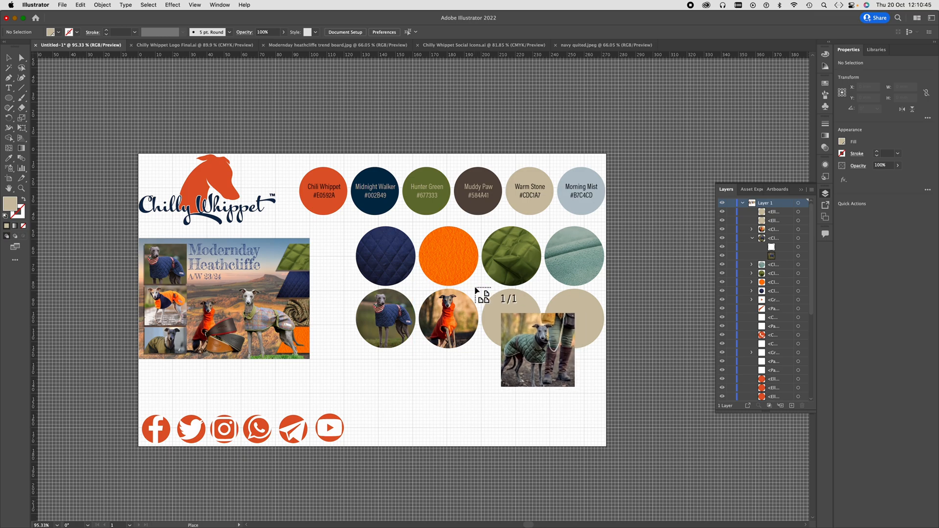
drag(476, 289, 544, 356)
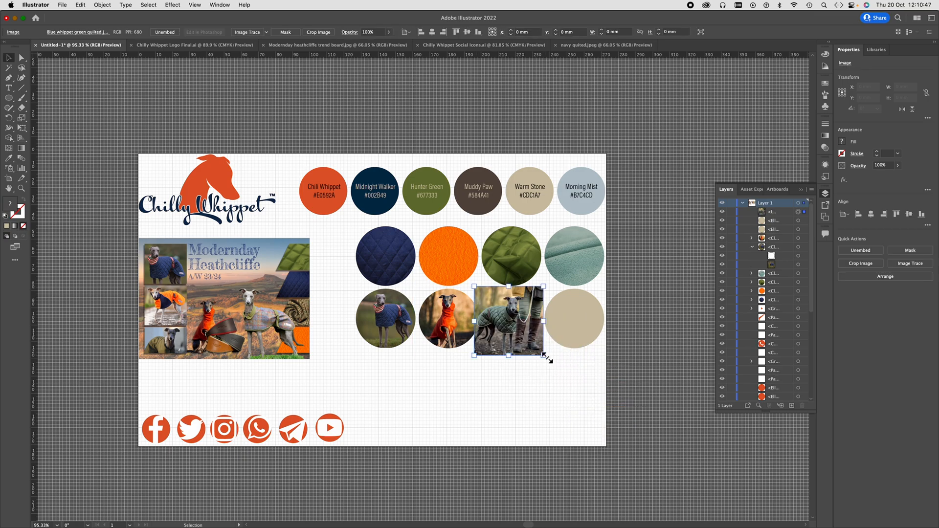
- Send the green quilted coat image behind the third circle of the lower row and clip it to that circle
right_click(521, 326)
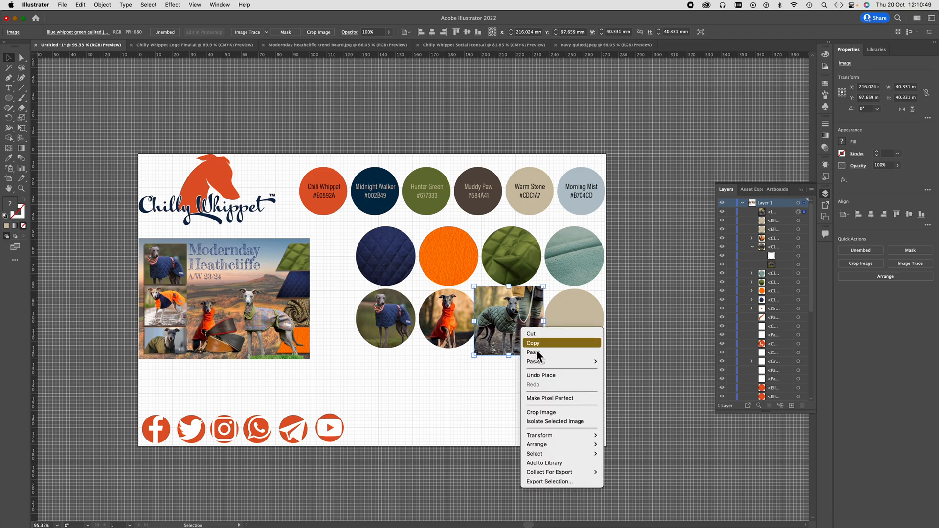
mouse_move(544, 445)
click(637, 472)
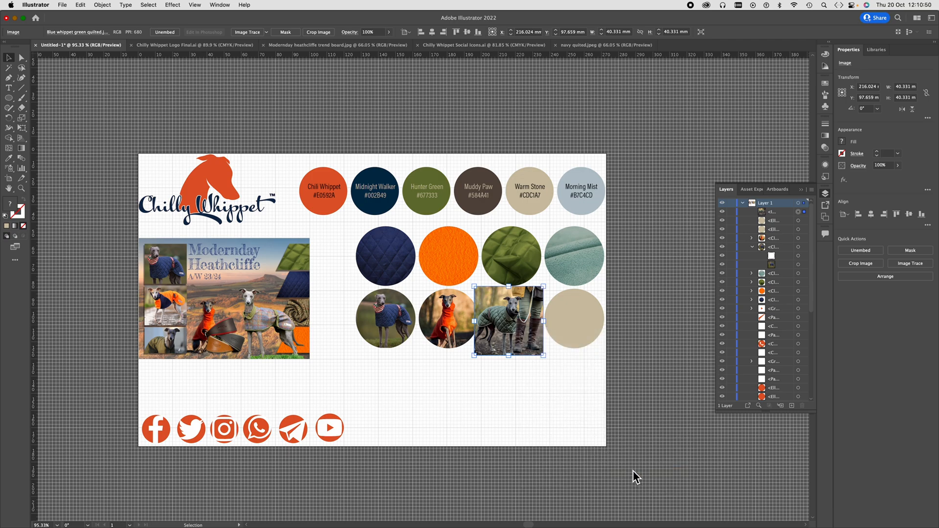
shift+click(518, 330)
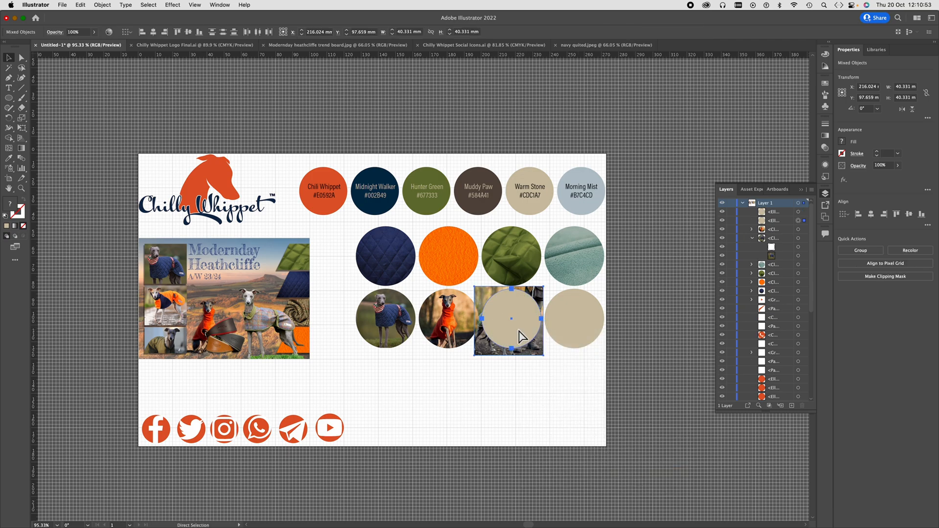
key(super+7)
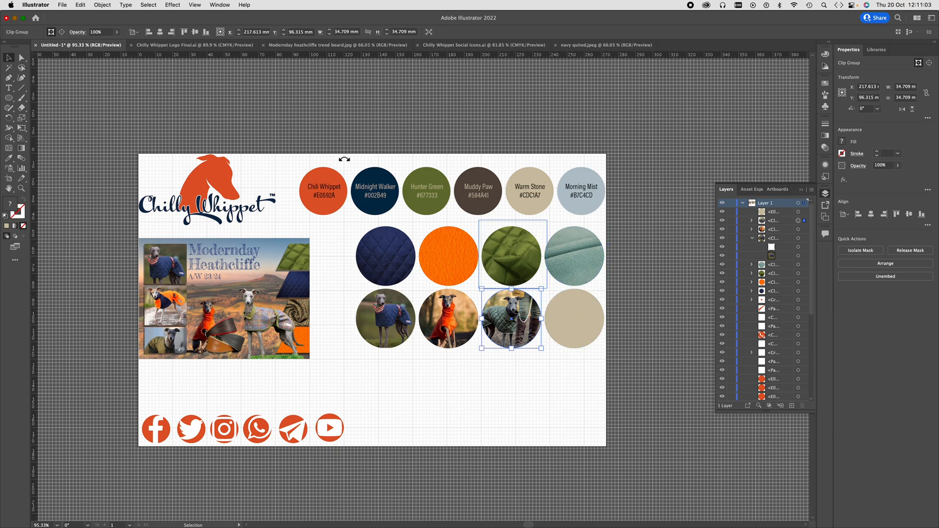
- Start placing a file and preview the coat, fleece, jumper and tweed images for the fourth circle of the lower row
click(62, 5)
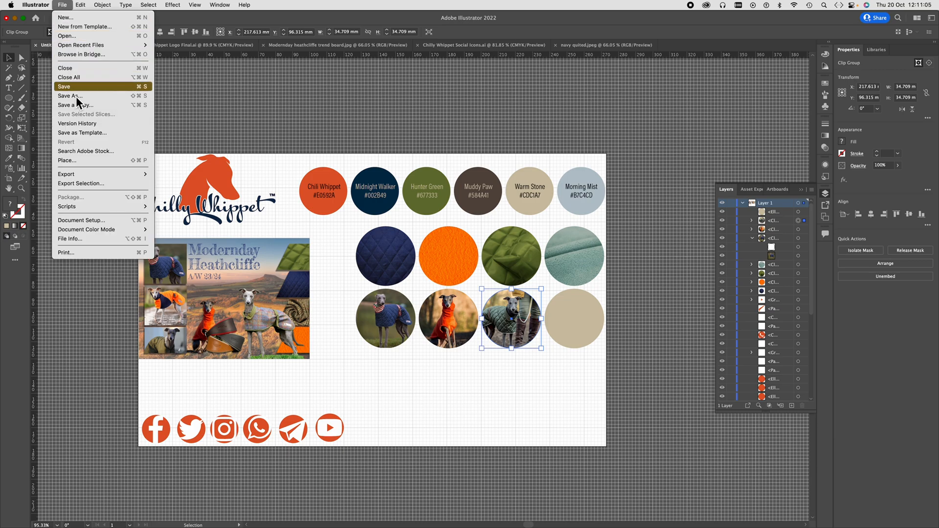
click(81, 160)
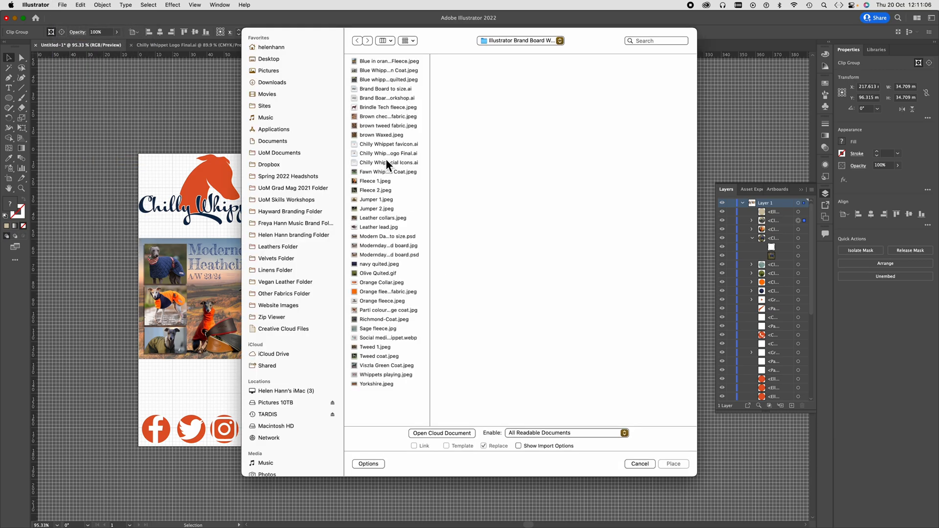
click(391, 62)
key(Down)
key(Down)
key(Down)
key(Down)
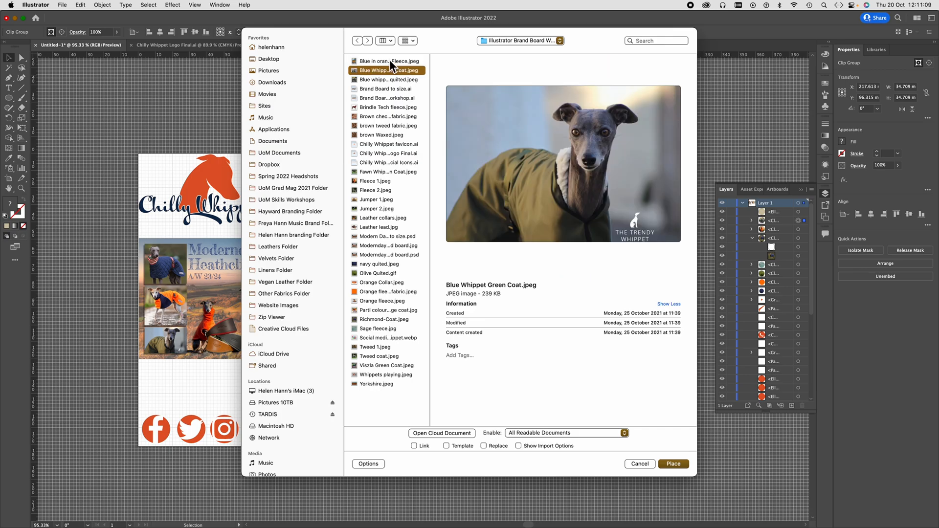
key(Down)
key(Down)
key(Down)
key(Down)
key(Down)
key(Down)
key(Down)
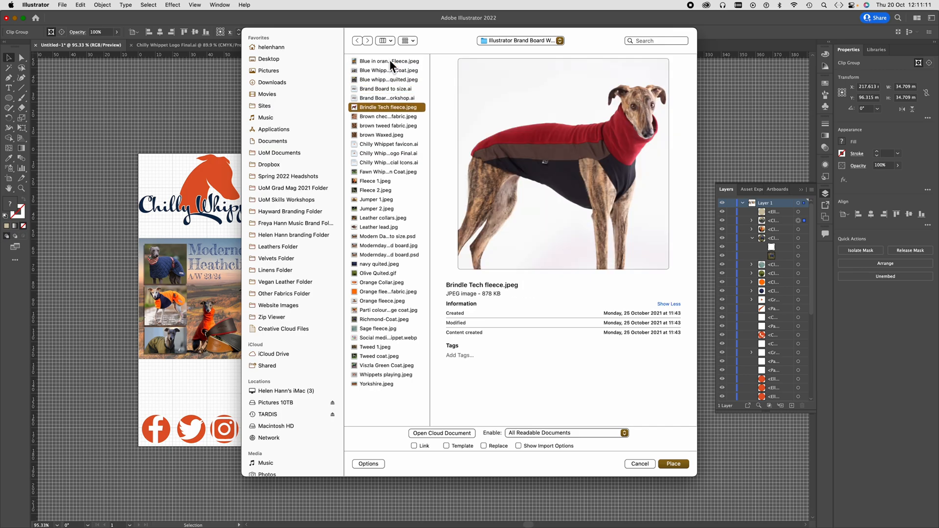
key(Down)
key(Down)
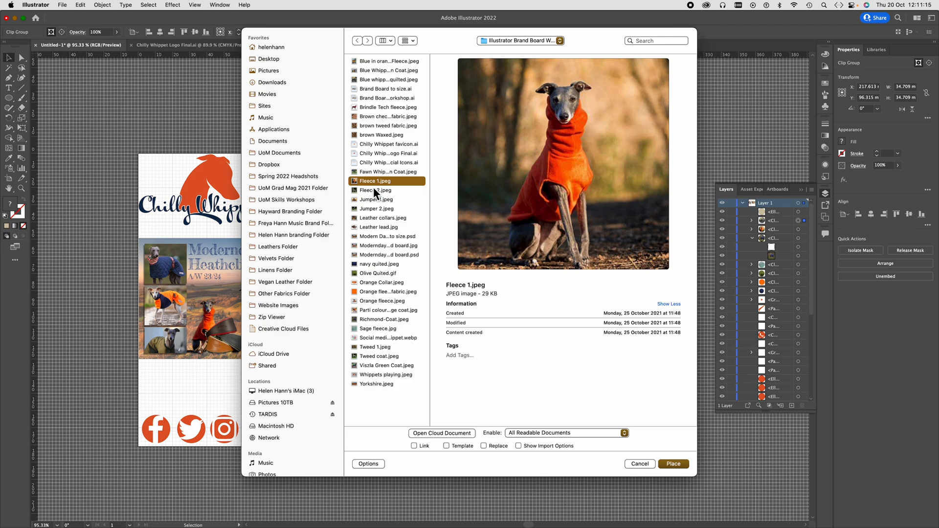
key(Down)
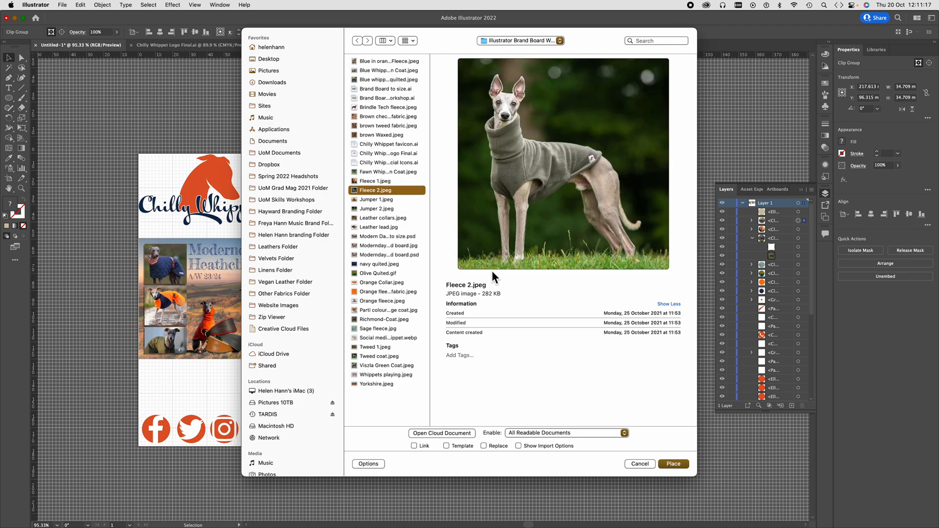
click(372, 199)
click(371, 208)
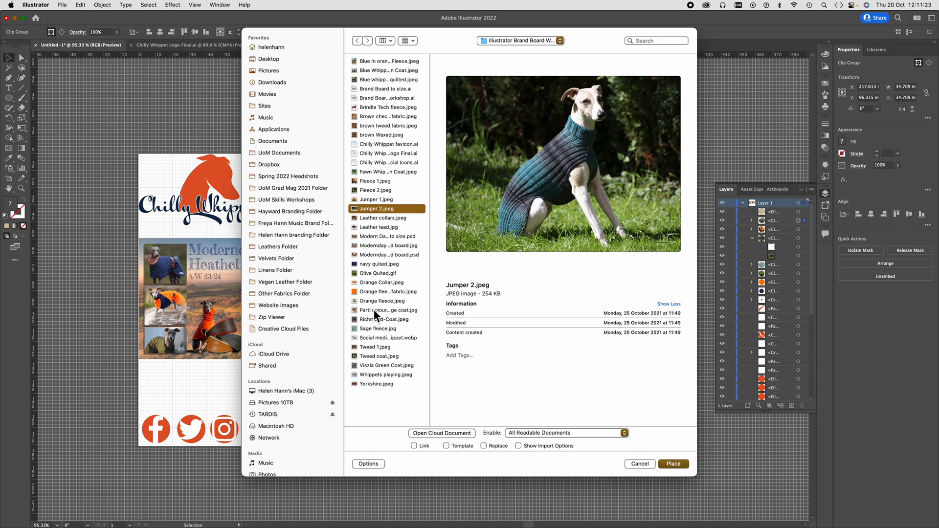
click(371, 355)
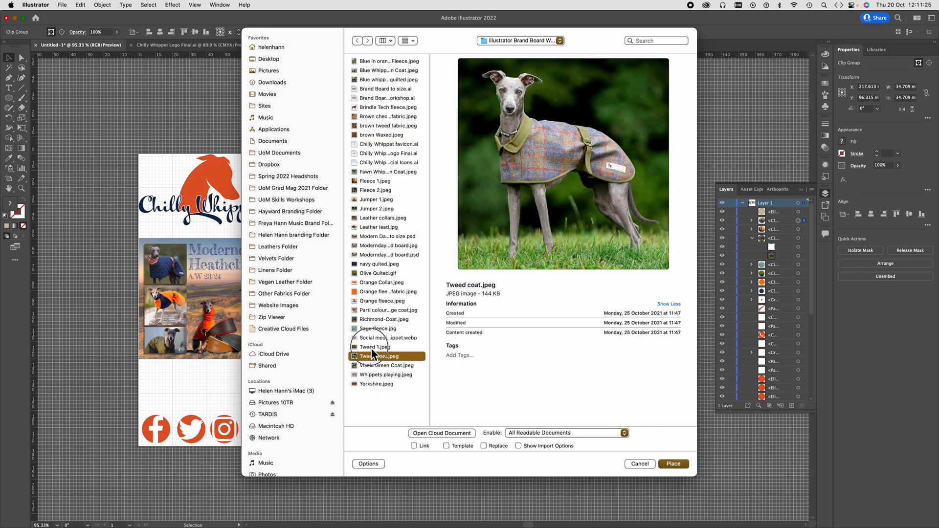
click(370, 348)
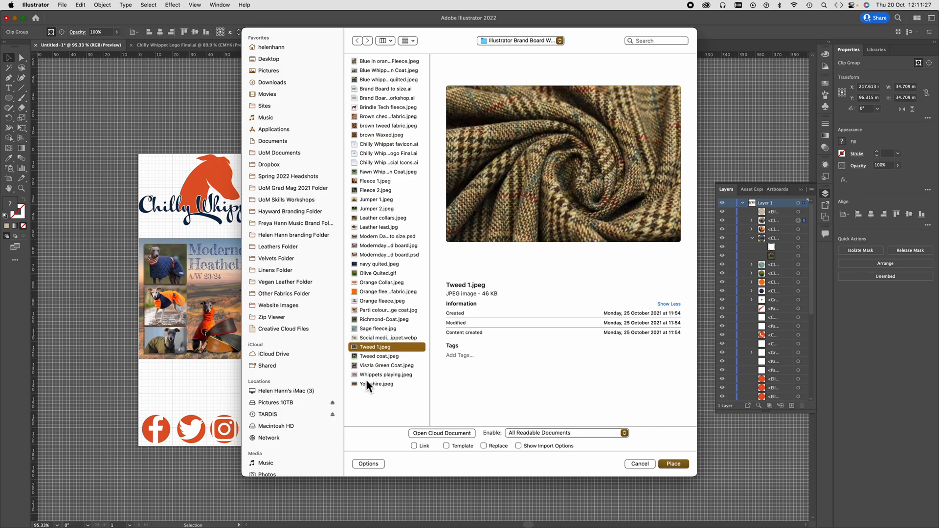
- Place Fleece 2.jpeg over the fourth circle of the grid's lower row at about 40 x 40 mm
click(368, 190)
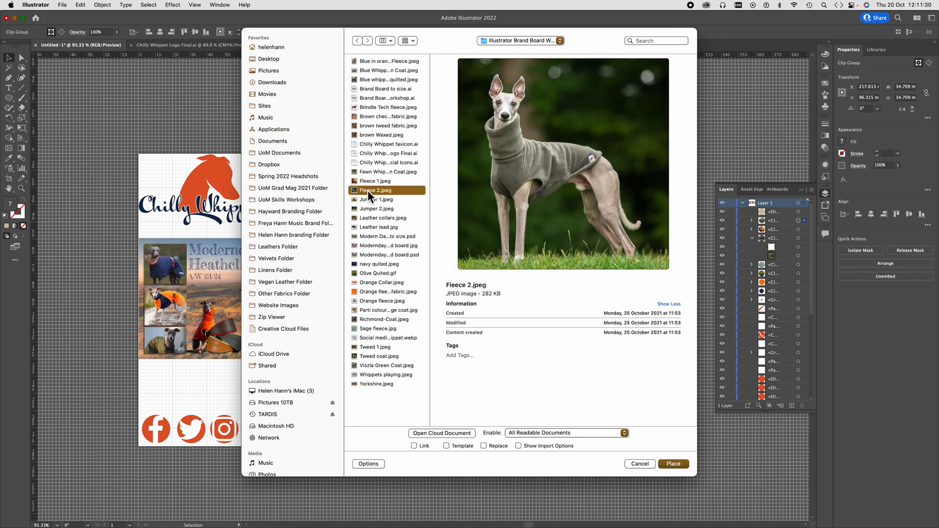
click(673, 463)
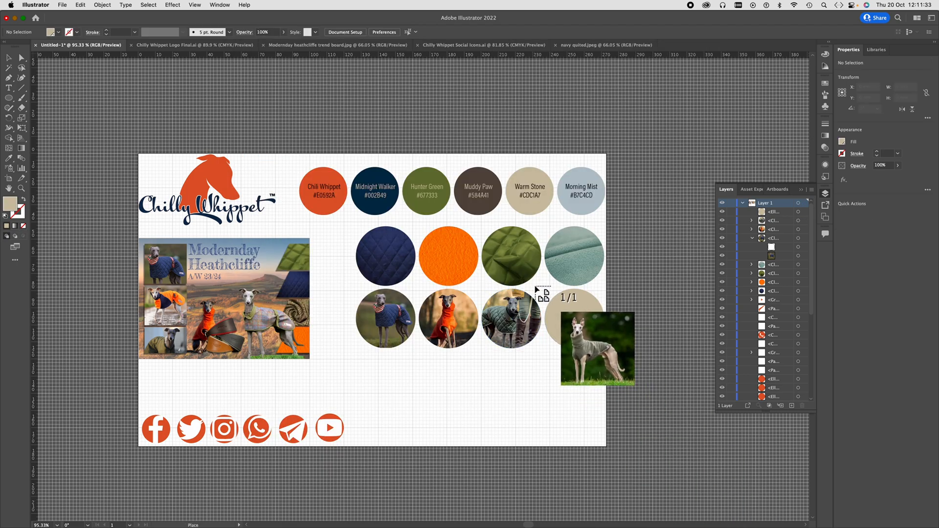
drag(537, 286, 607, 357)
- Send the Fleece 2 image behind the fourth circle of the lower row and clip it to that circle
right_click(574, 322)
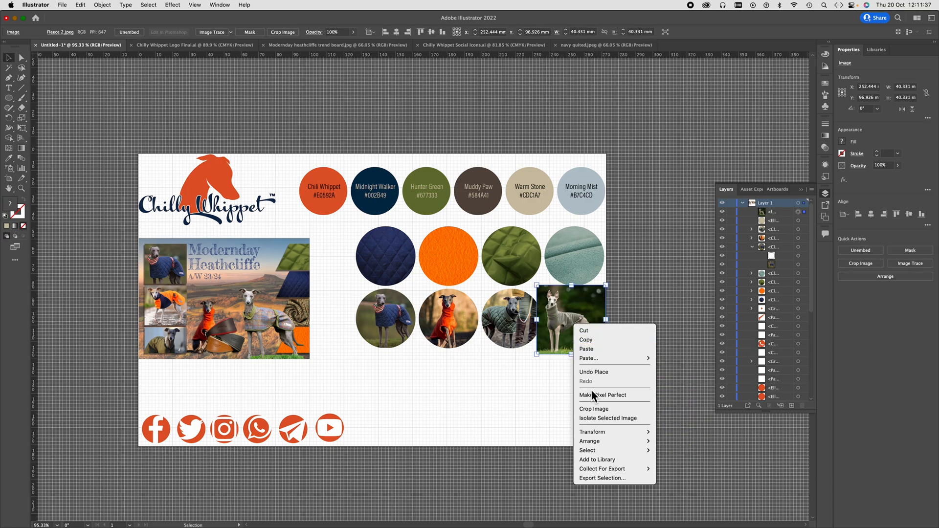
mouse_move(598, 440)
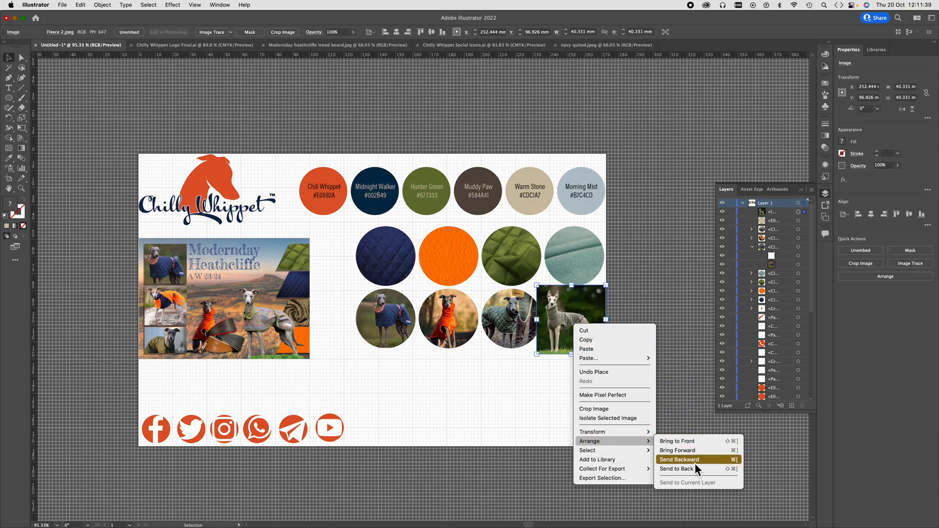
click(691, 470)
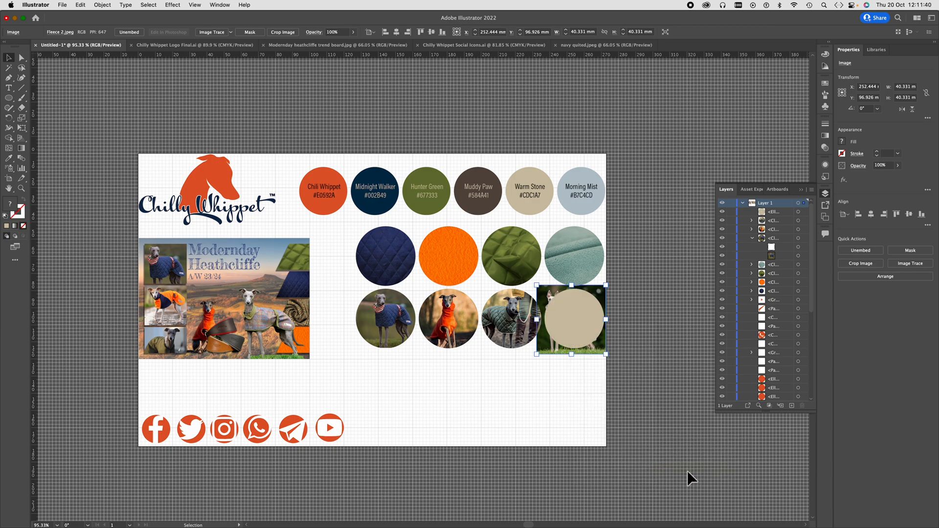
shift+click(572, 327)
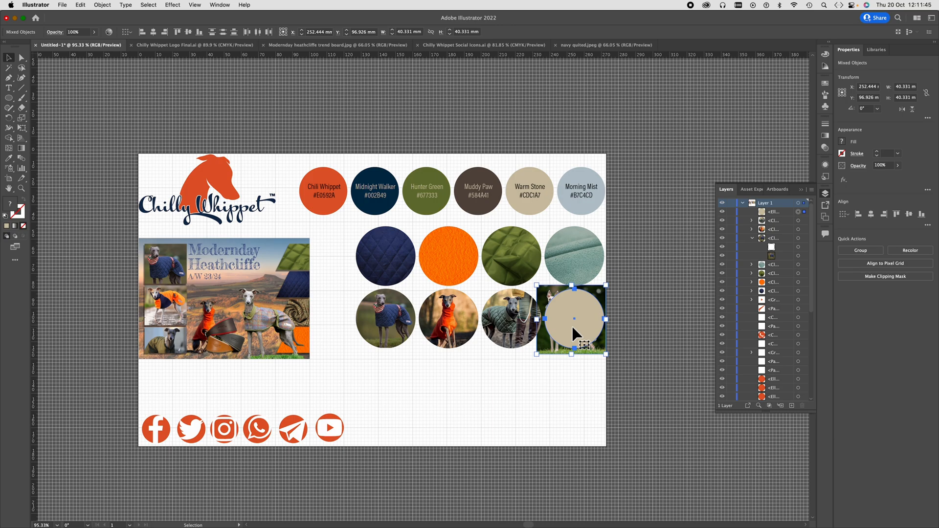
key(a)
key(super+7)
key(v)
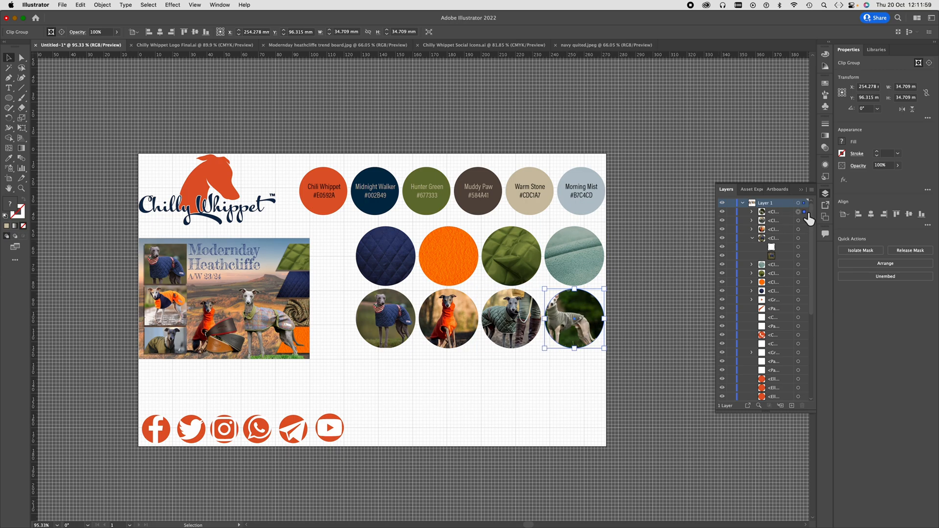
- Inside the fourth lower circle's clip group, scale the Fleece 2 image down to just cover the circle and nudge it right to centre the dog
click(751, 212)
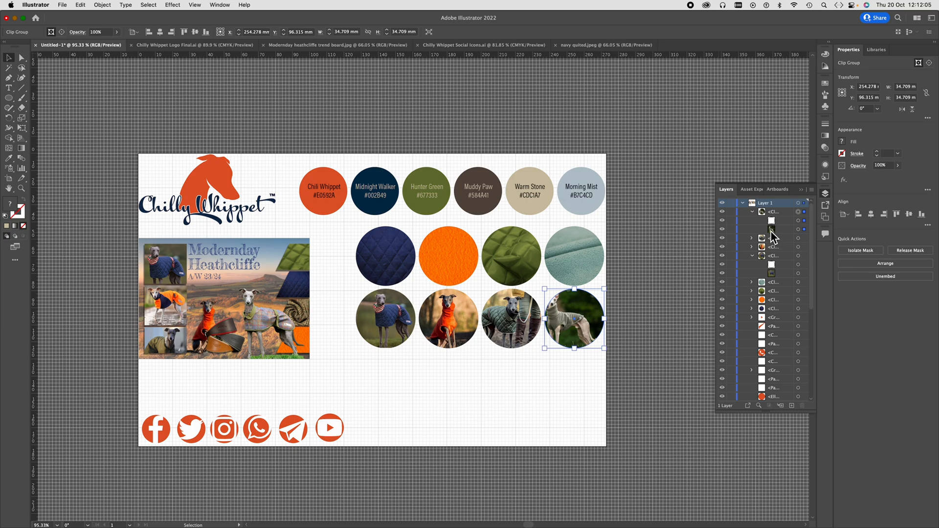
click(803, 229)
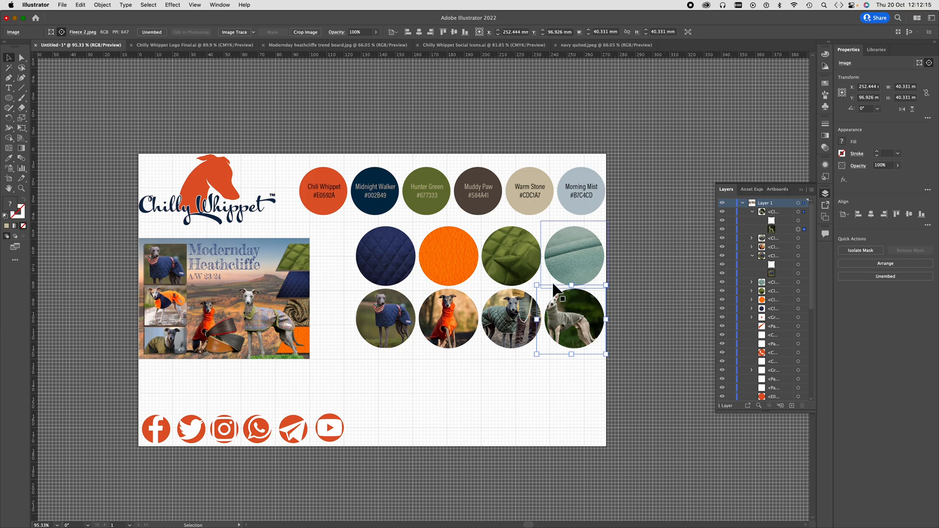
drag(537, 285, 540, 289)
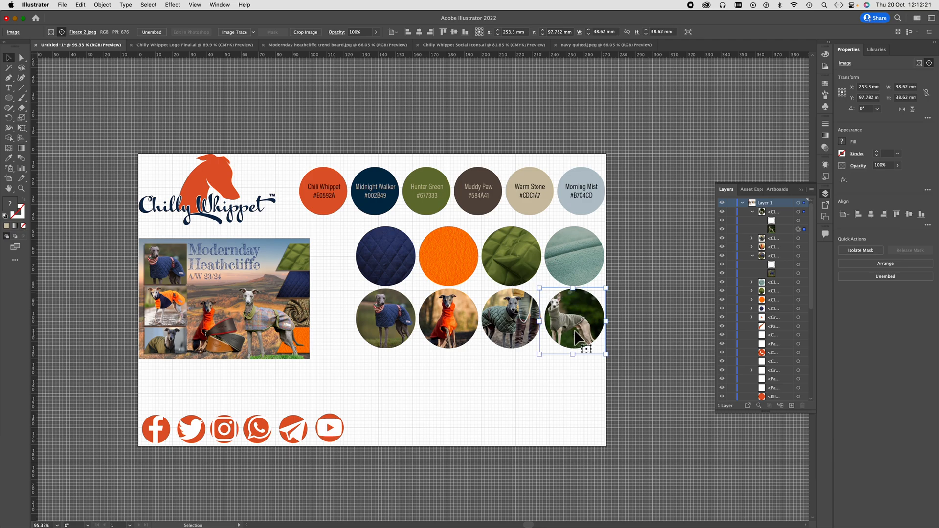
key(Right)
key(Right)
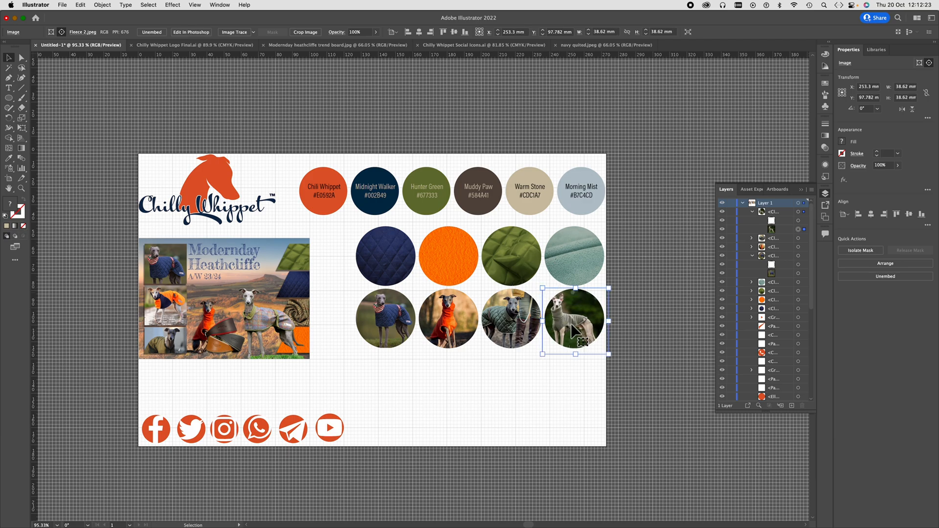
key(Right)
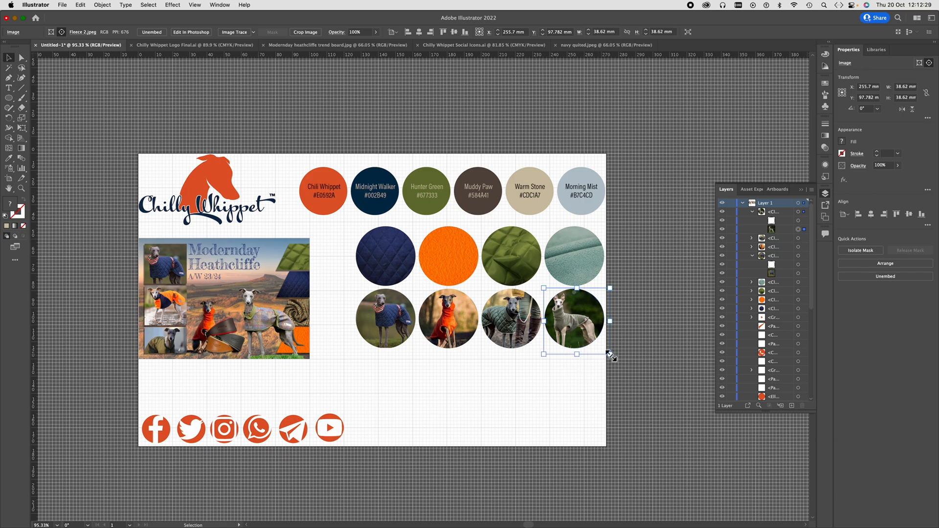
drag(611, 357, 607, 351)
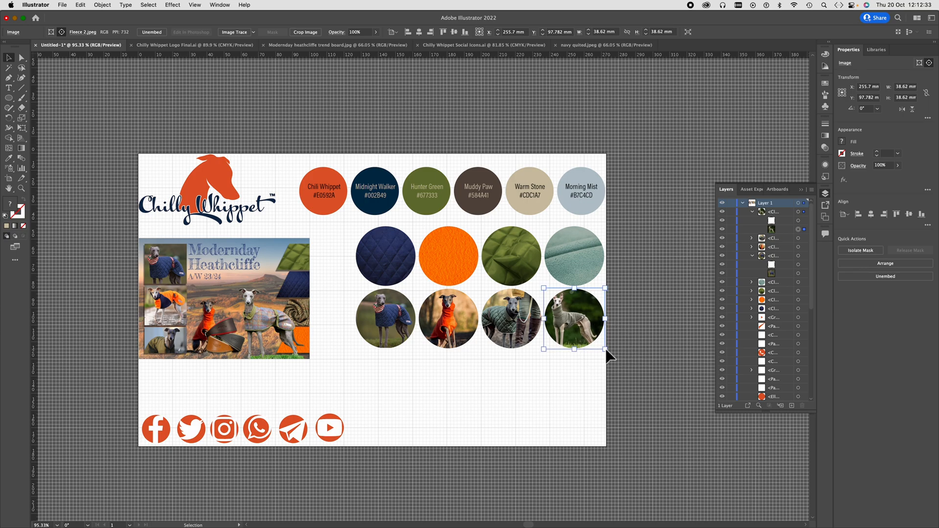
click(643, 333)
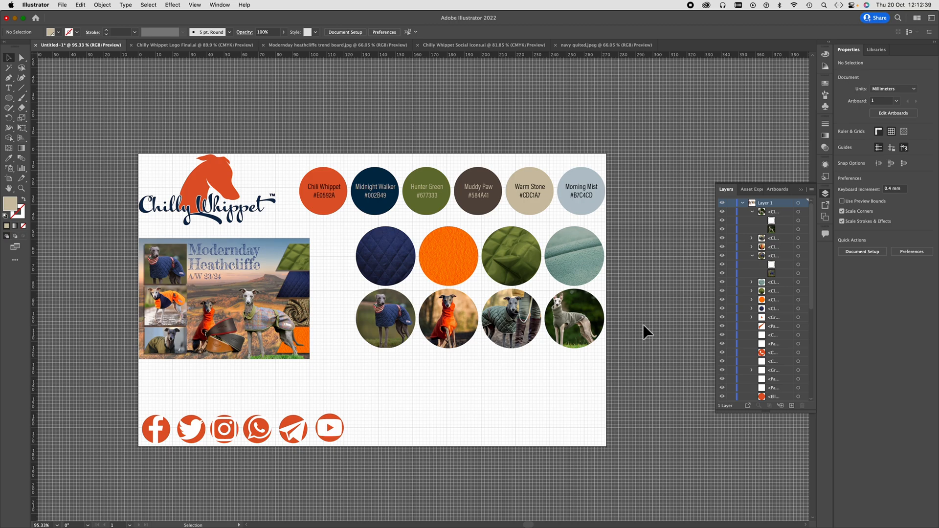
- Collapse the layer list and enlarge the Modernday Heathcliffe trend board proportionally to about 120 x 85 mm, keeping its upper-left corner fixed
click(730, 192)
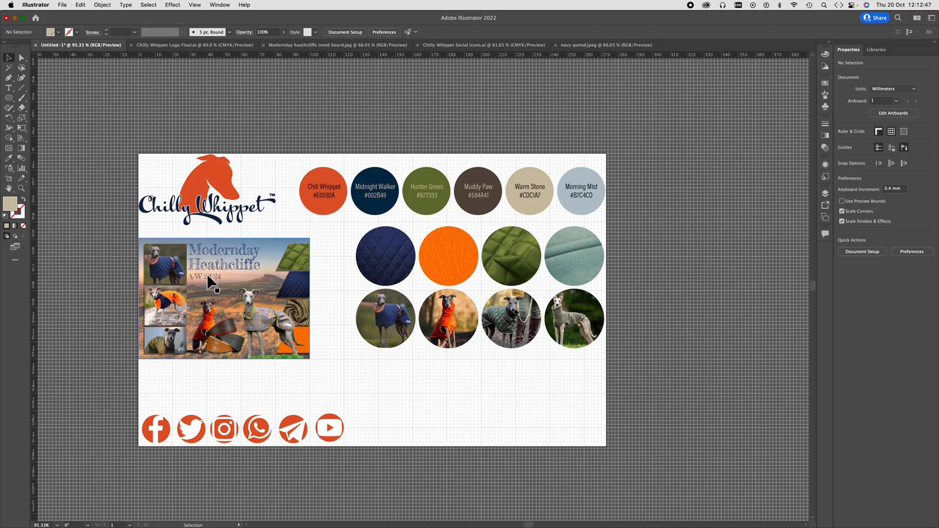
click(204, 286)
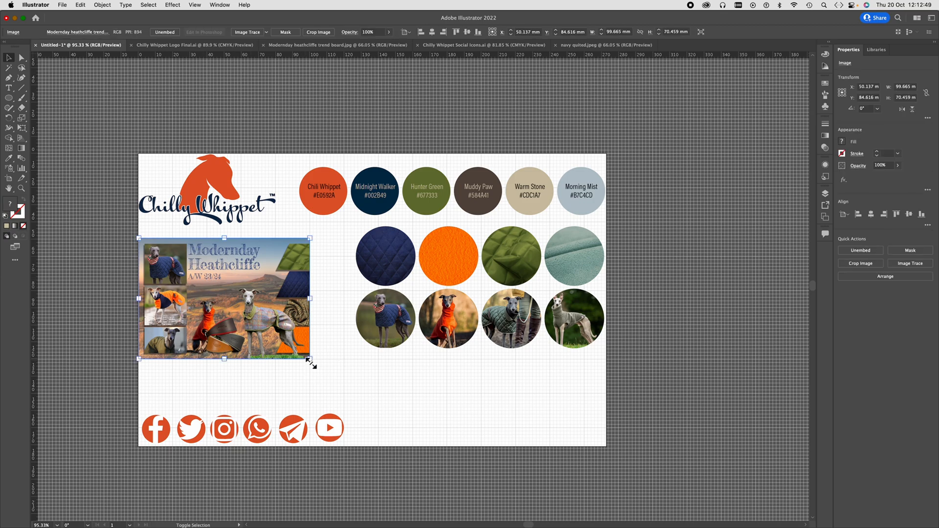
drag(311, 364, 346, 389)
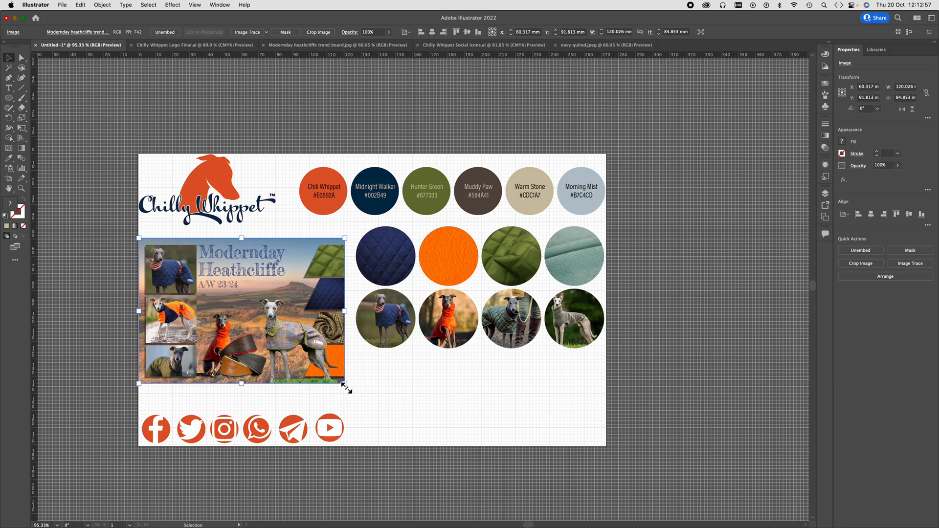
click(268, 166)
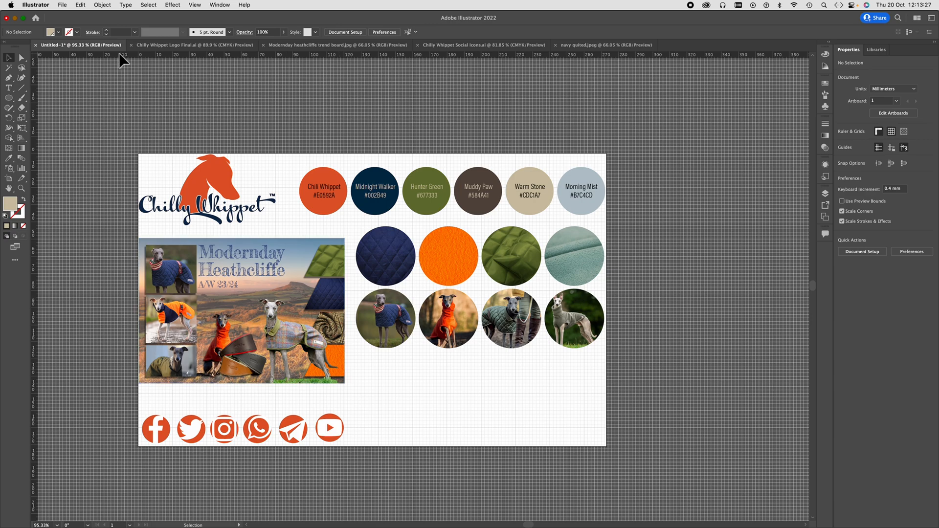
- Place Chilly Whippet favicon.ai at about 86 x 61 mm below the circle grid and move its dog head beside the YouTube icon
click(62, 5)
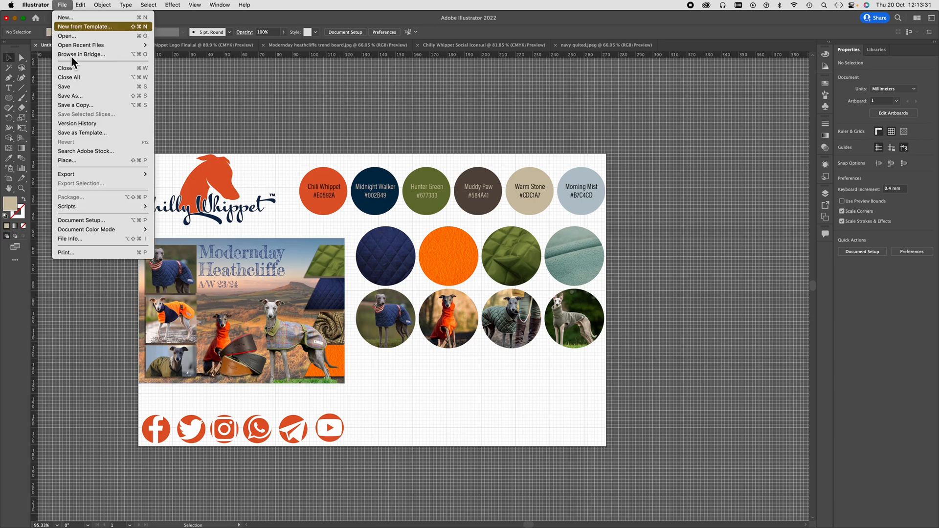
click(67, 160)
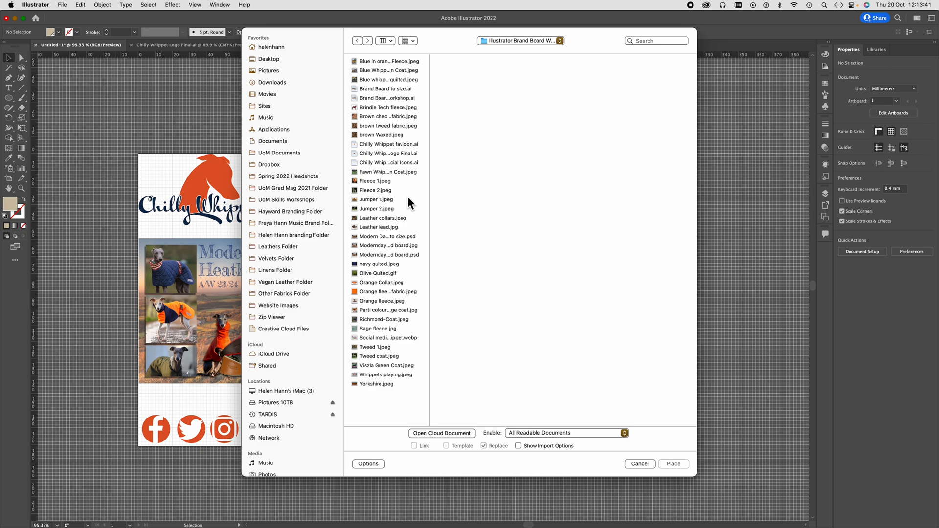
click(403, 153)
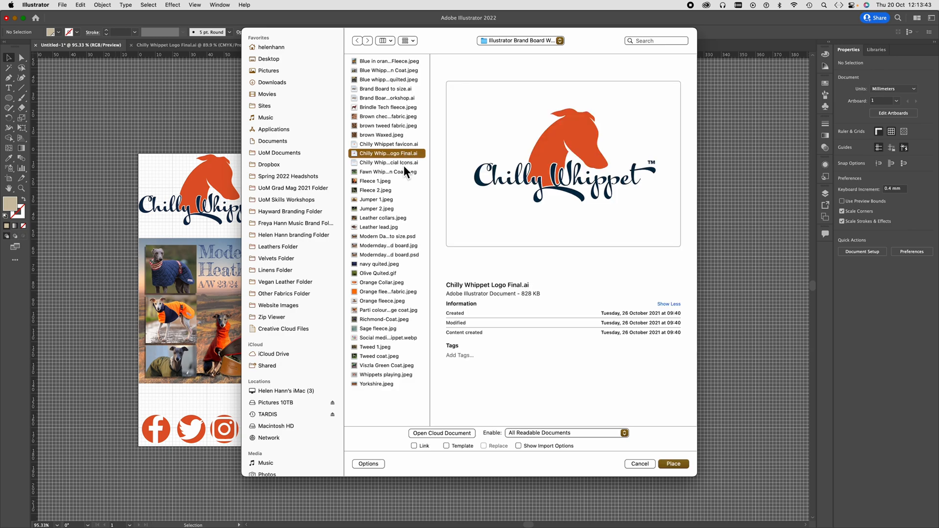
click(403, 164)
click(403, 172)
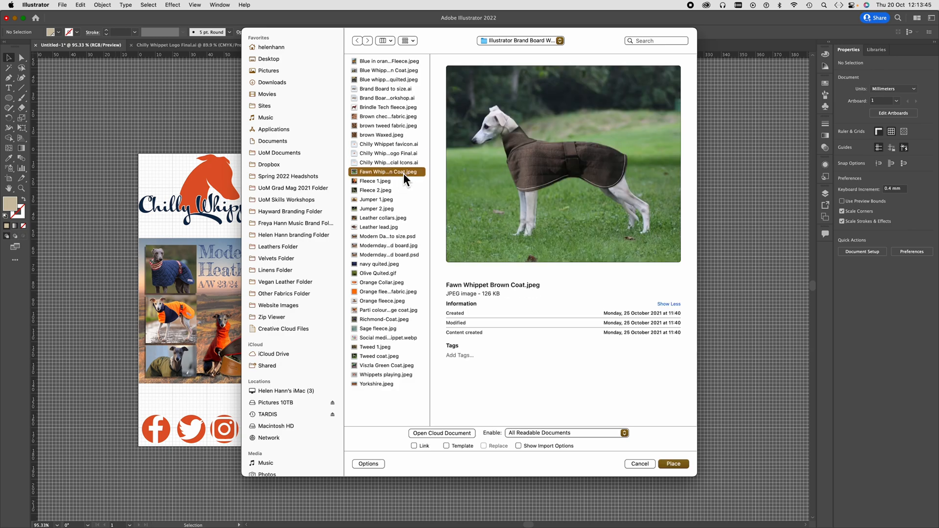
click(396, 144)
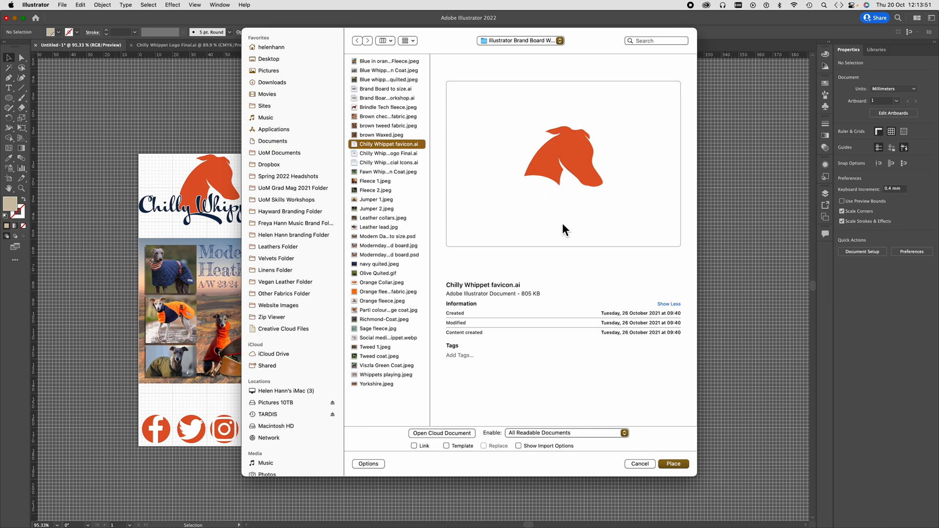
click(675, 465)
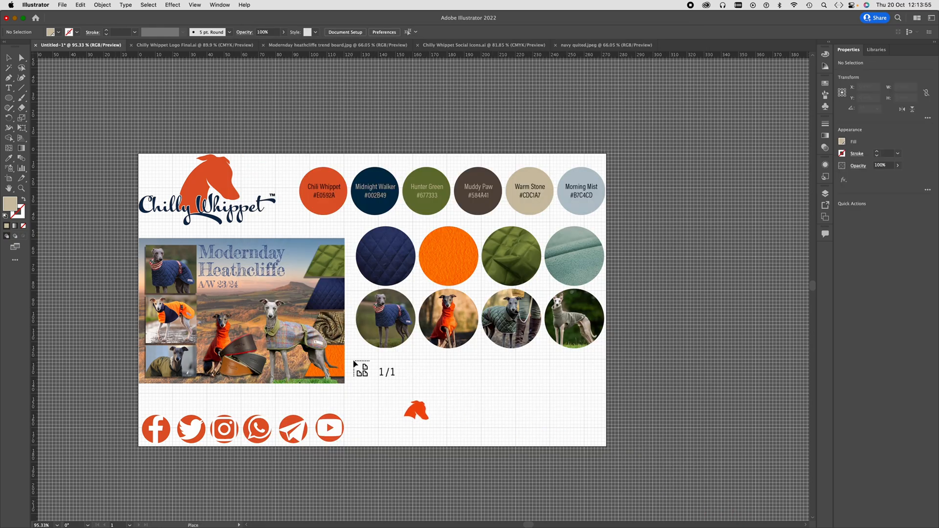
drag(351, 358, 498, 473)
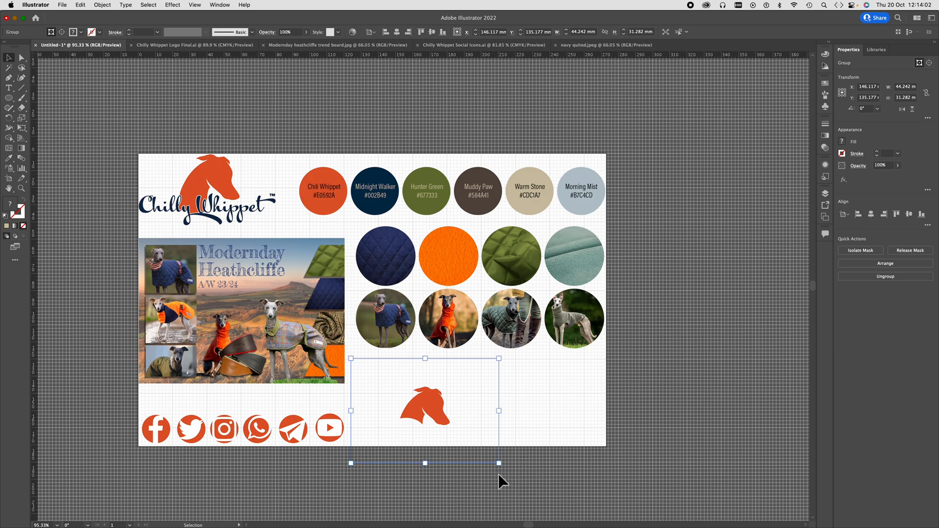
drag(434, 406, 384, 399)
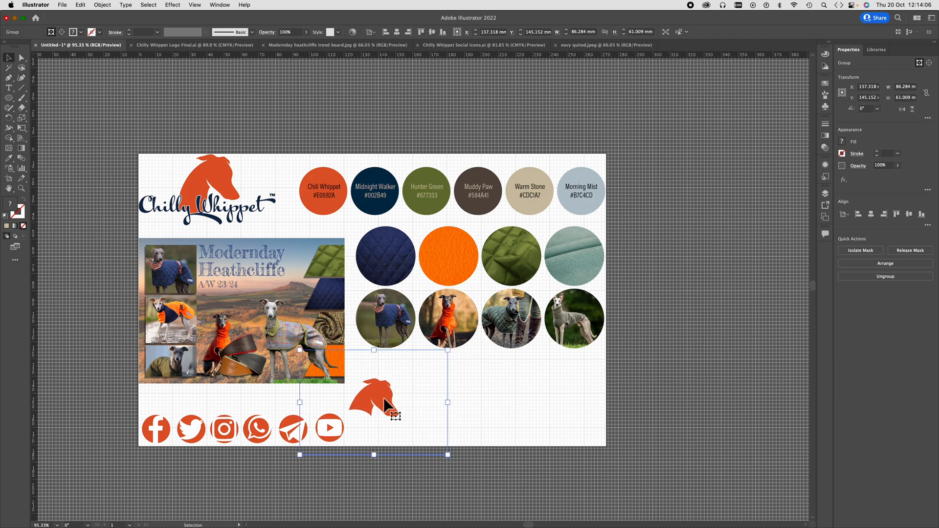
- Delete the placed favicon from the brand board and open Chilly Whippet favicon.ai as its own document
key(Delete)
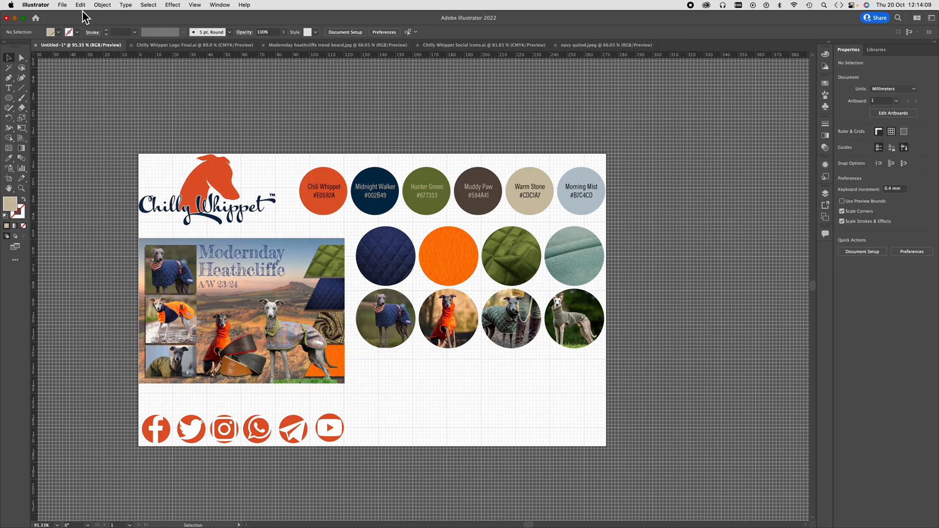
click(62, 5)
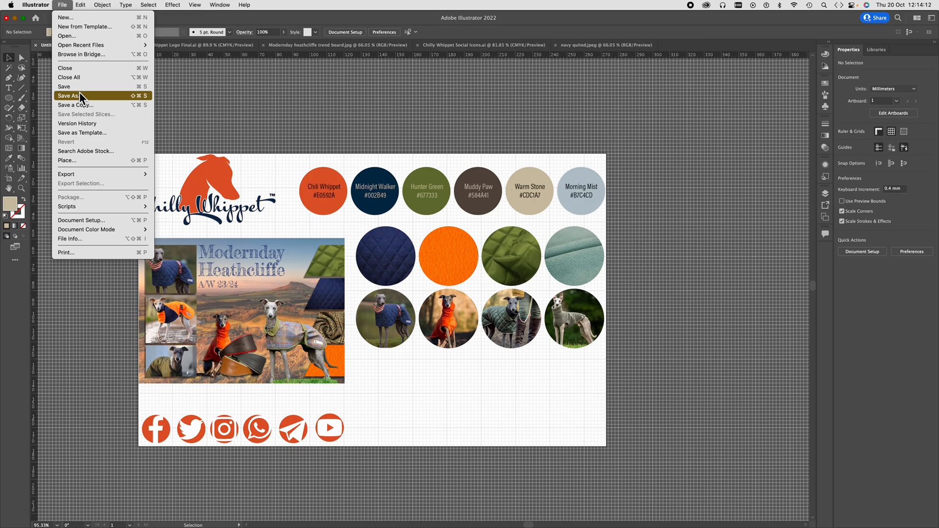
click(81, 37)
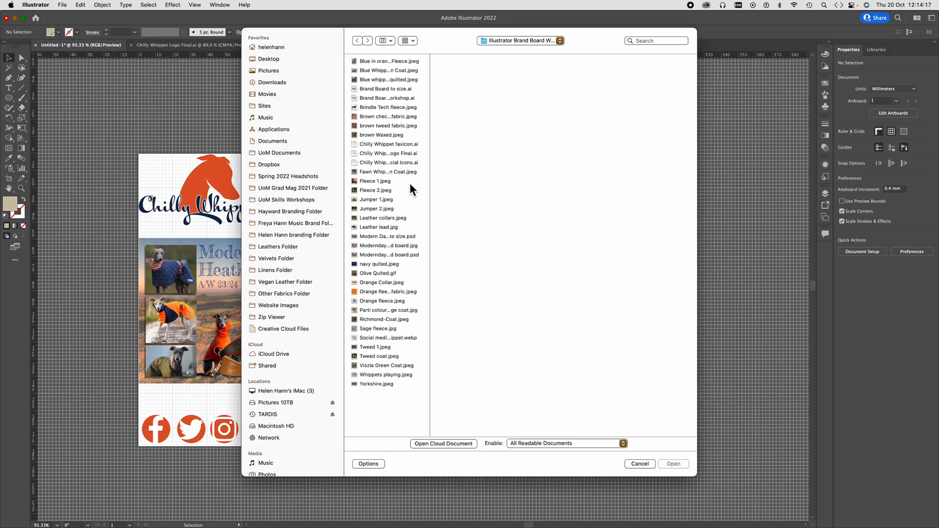
click(406, 143)
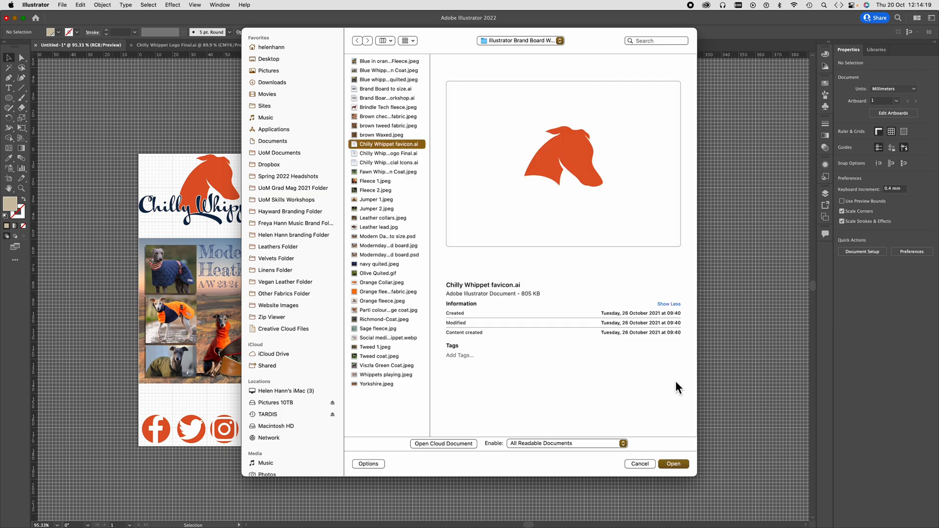
click(678, 464)
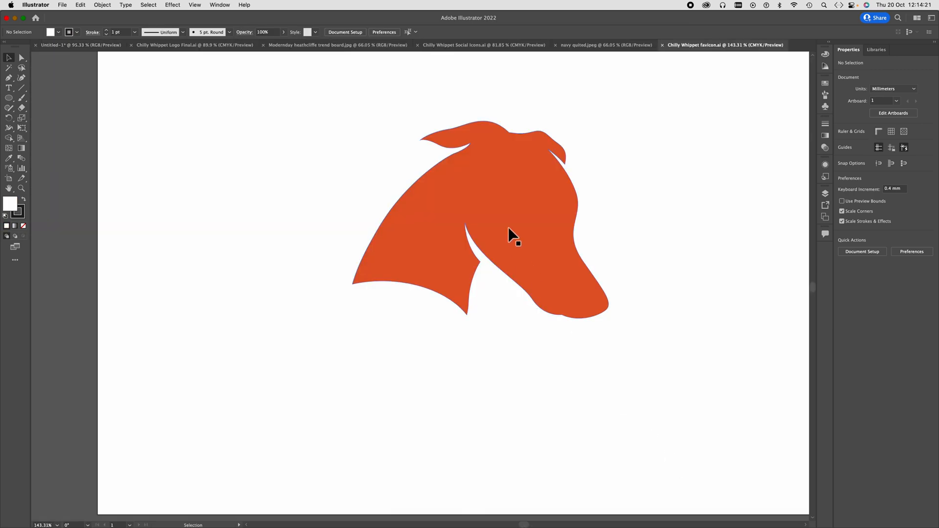
- Copy the orange dog head from the favicon document and paste it into the untitled brand board document
click(509, 235)
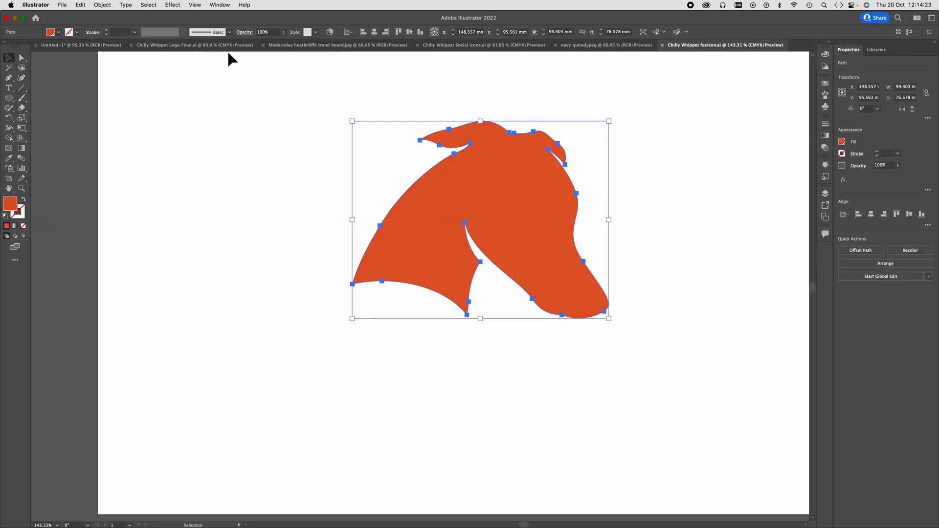
click(89, 44)
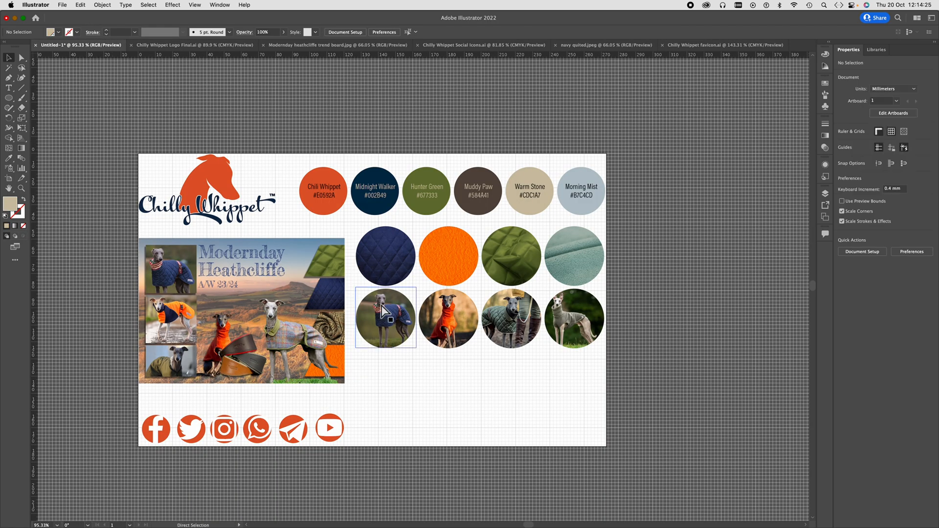
key(super+v)
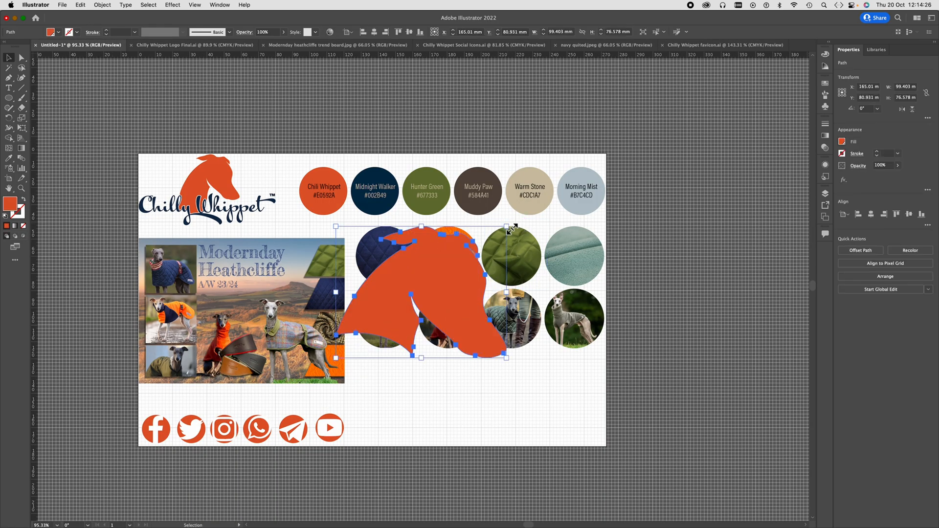
- Scale the pasted dog head proportionally to about 32 x 25 mm and position it below the circle grid, just above and right of the YouTube icon
drag(506, 227, 410, 302)
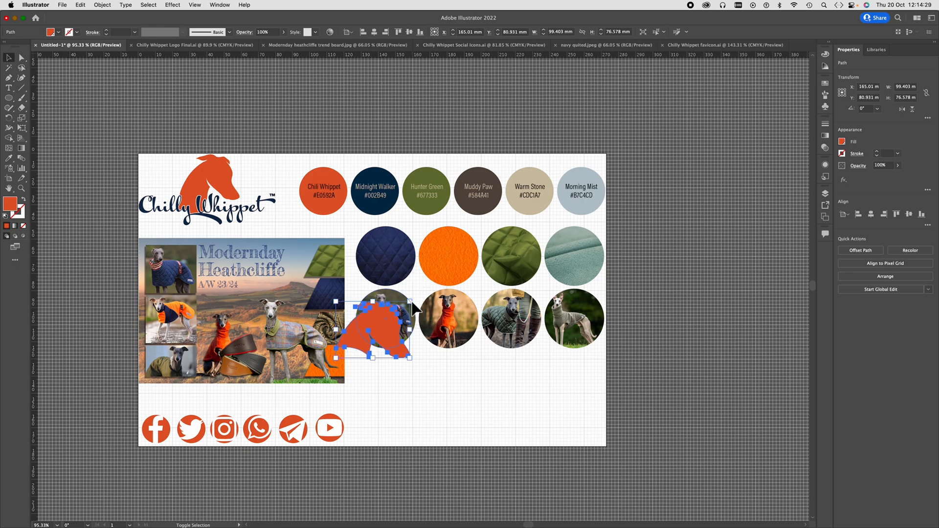
drag(355, 344, 367, 405)
drag(421, 420, 350, 417)
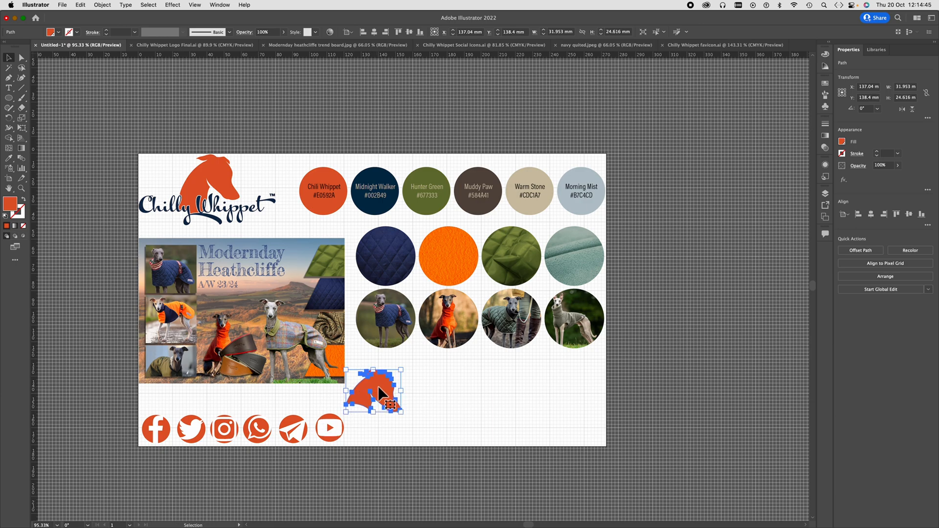
drag(379, 386, 380, 388)
click(437, 392)
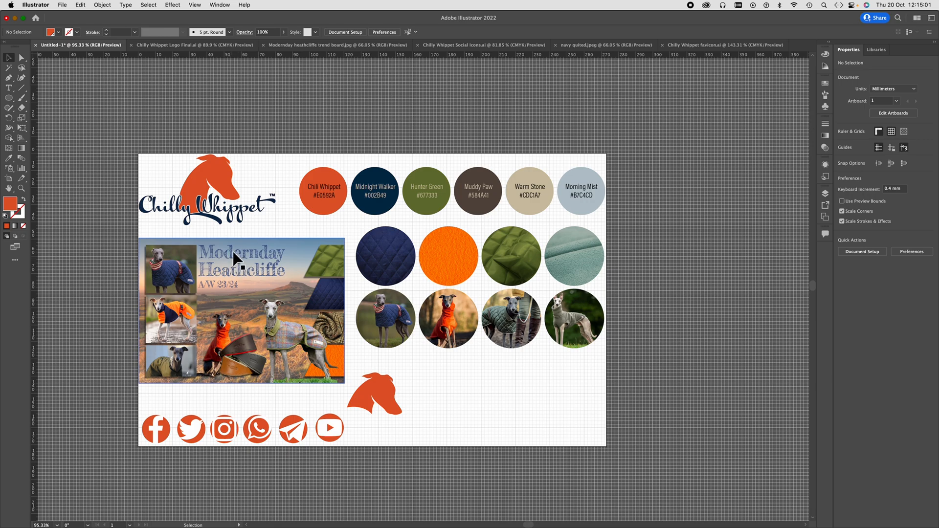
- Examine the trend board's title lettering up close and check the font settings of the Midnight Walker label
click(234, 264)
scroll(234, 264, up, 5)
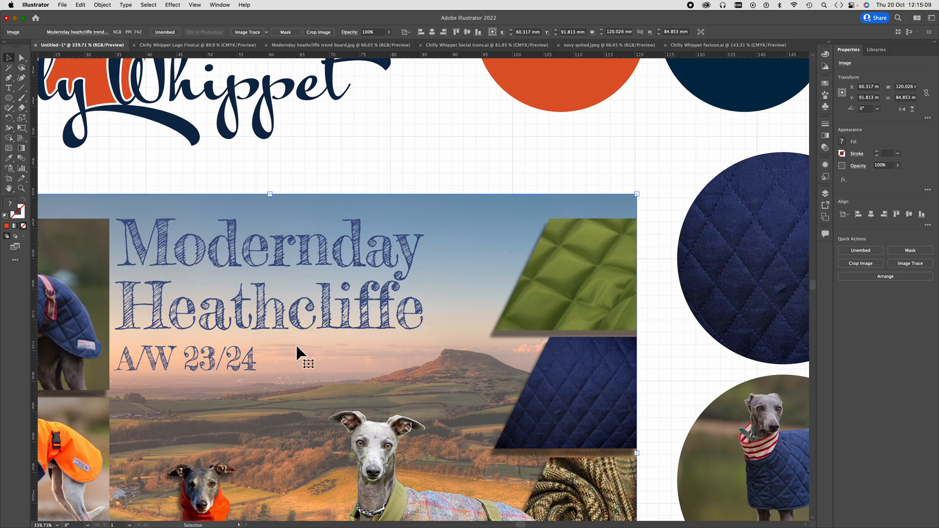
scroll(297, 349, down, 4)
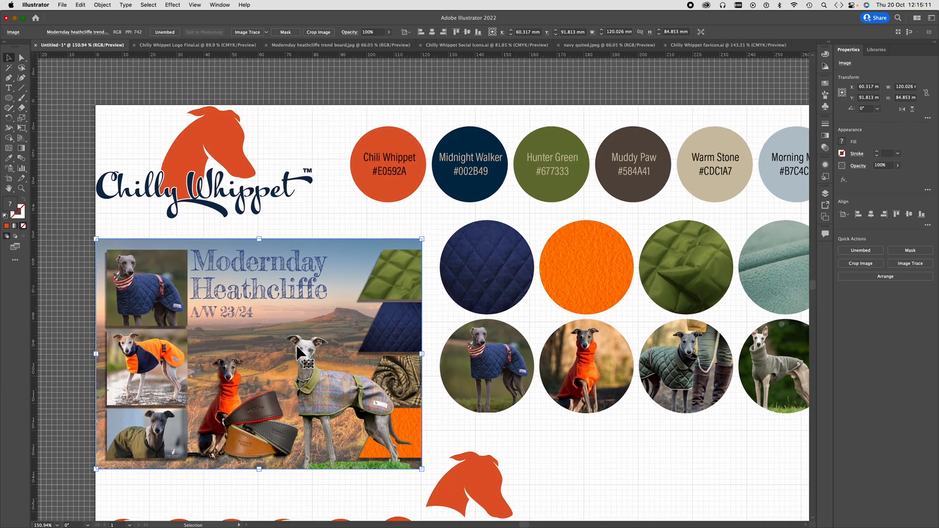
scroll(297, 347, down, 3)
scroll(297, 347, right, 3)
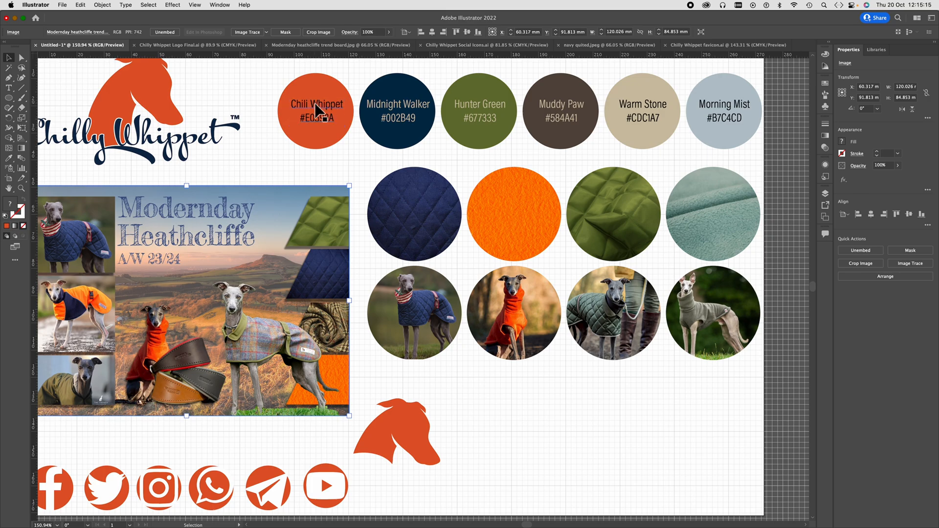
click(8, 88)
drag(385, 105, 401, 108)
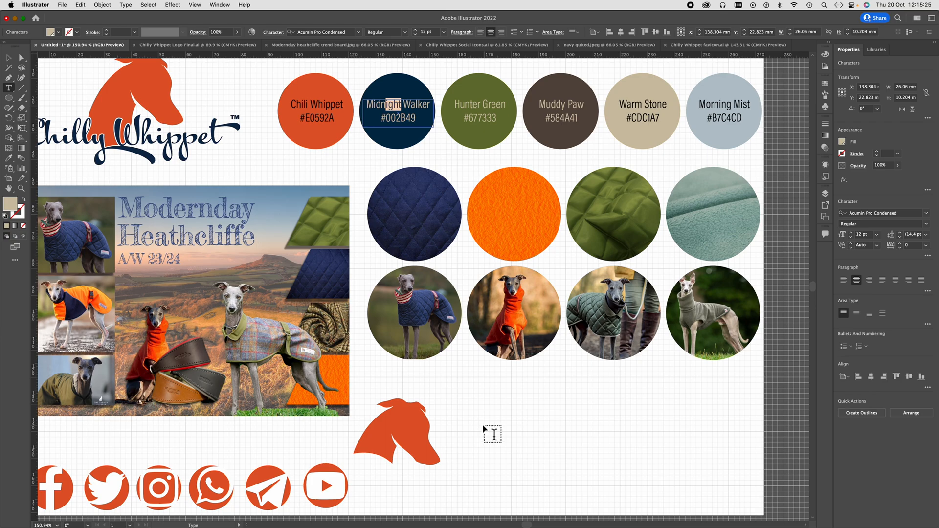
- Draw an area text frame about 112 x 50 mm below the circle grid, from beside the dog head to the artboard's lower-right corner
scroll(489, 433, down, 3)
scroll(489, 433, right, 2)
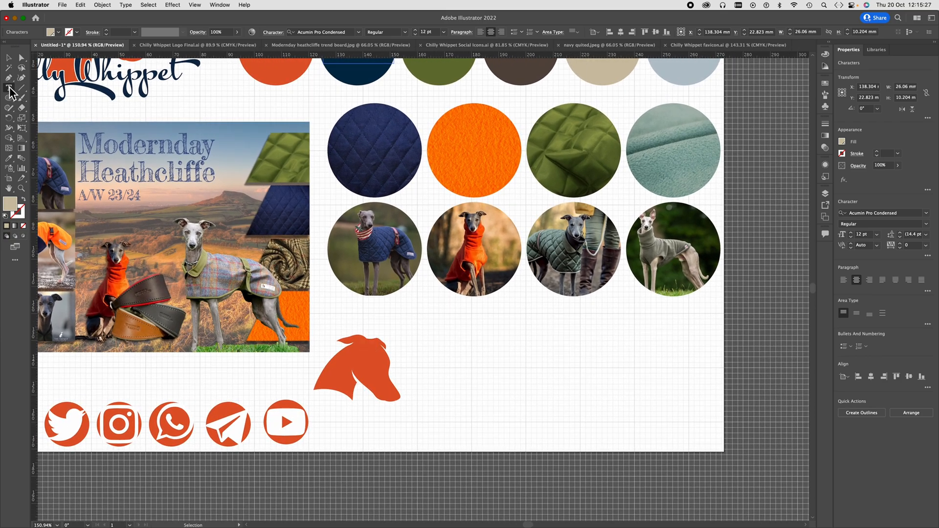
click(9, 88)
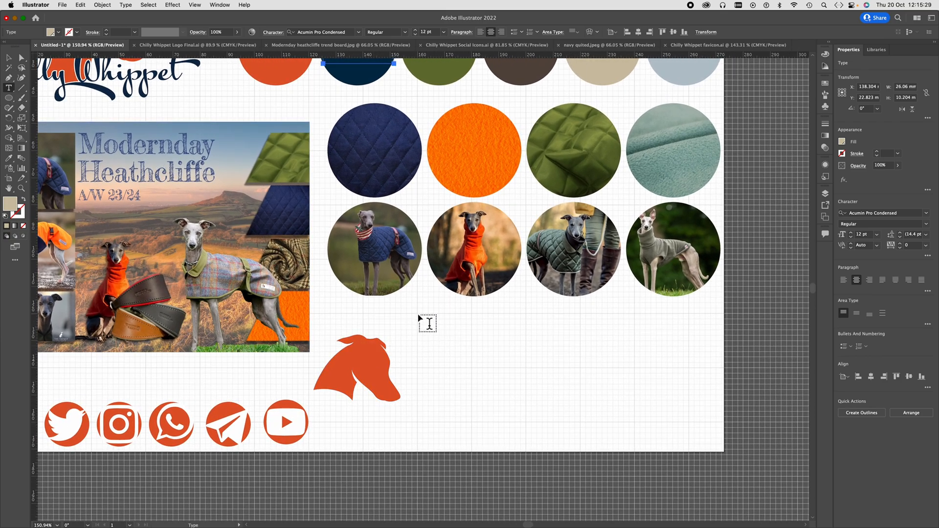
drag(418, 313, 723, 449)
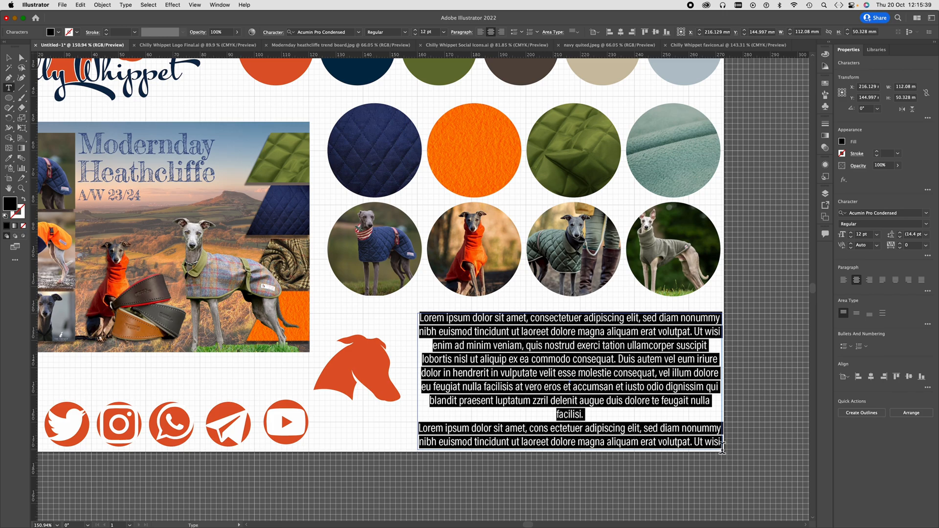
- Replace the frame's placeholder text with the uppercase alphabet ABCDEFGHIJKLMNOPQRSTUVWXYZ
text(ABCDE)
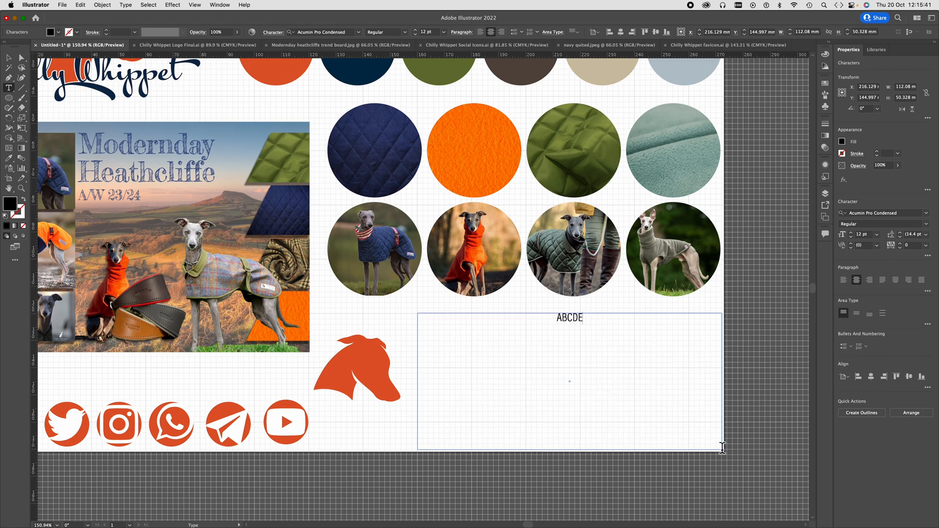
text(FGHIJKLMNOP)
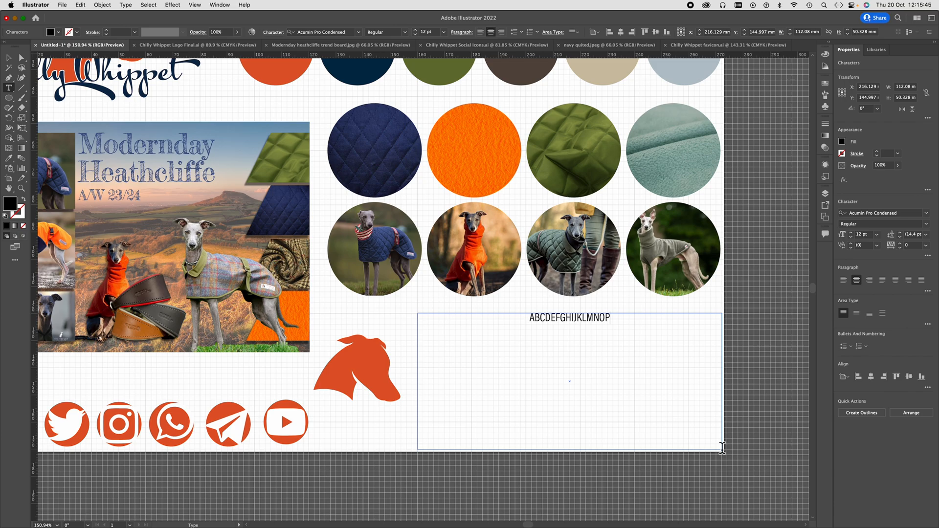
text(Q)
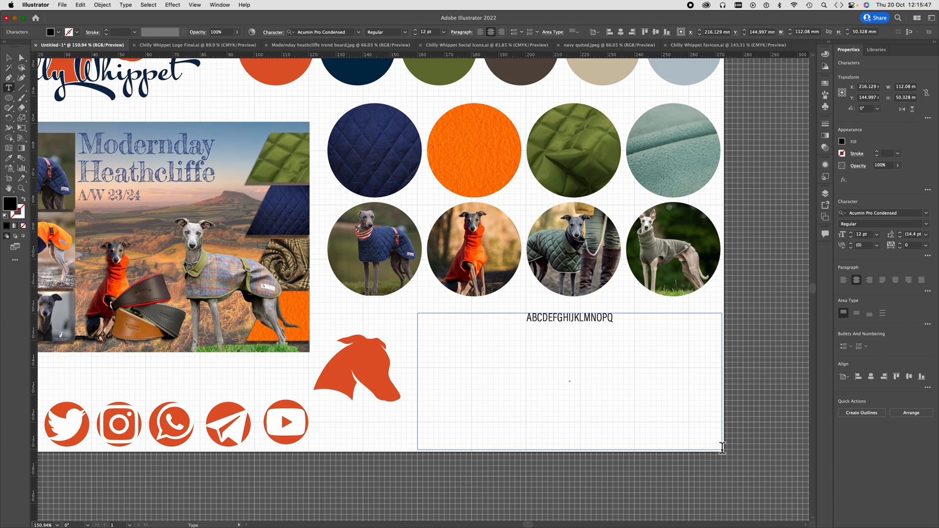
text(RSTU)
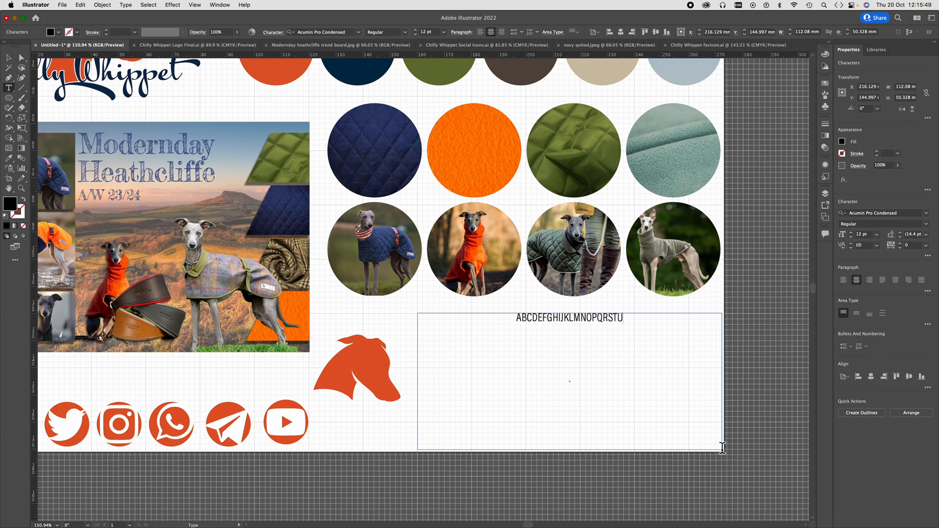
text(VWX)
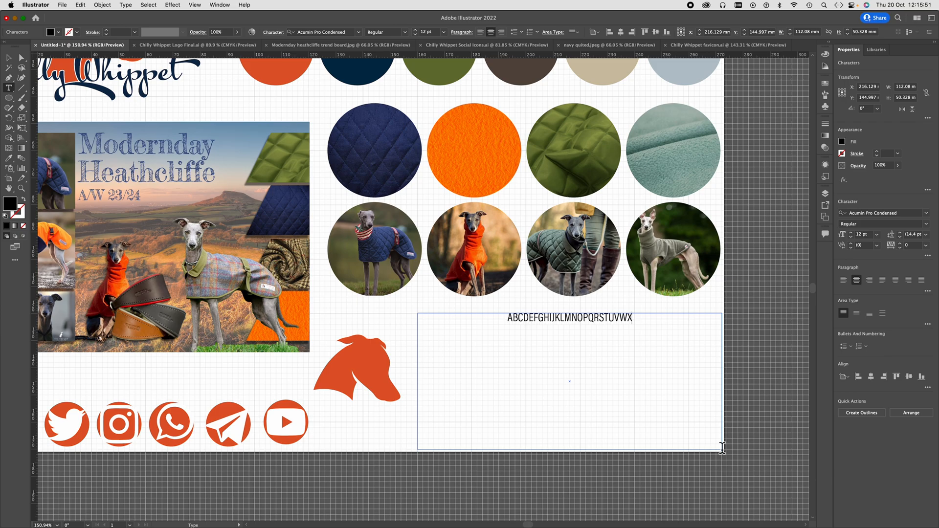
text(YZ)
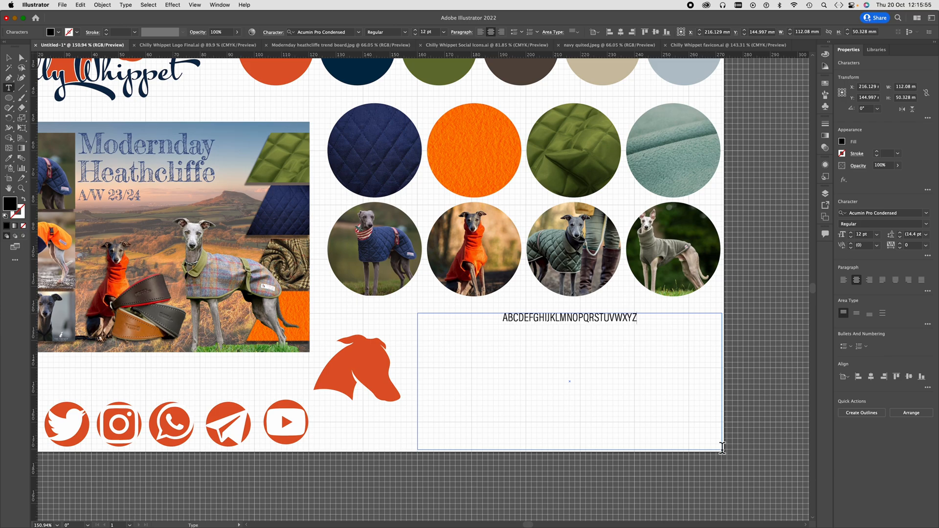
text(abcde)
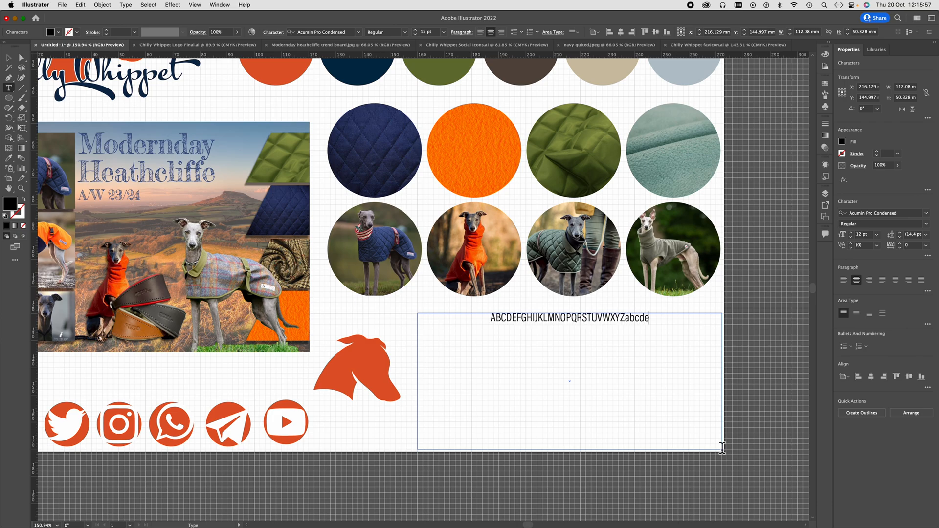
text(fghi)
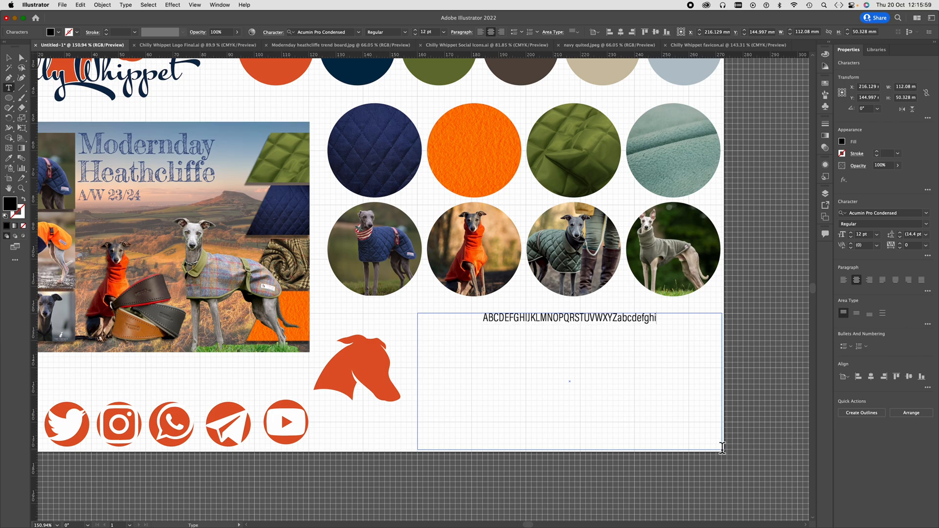
text(jklmn)
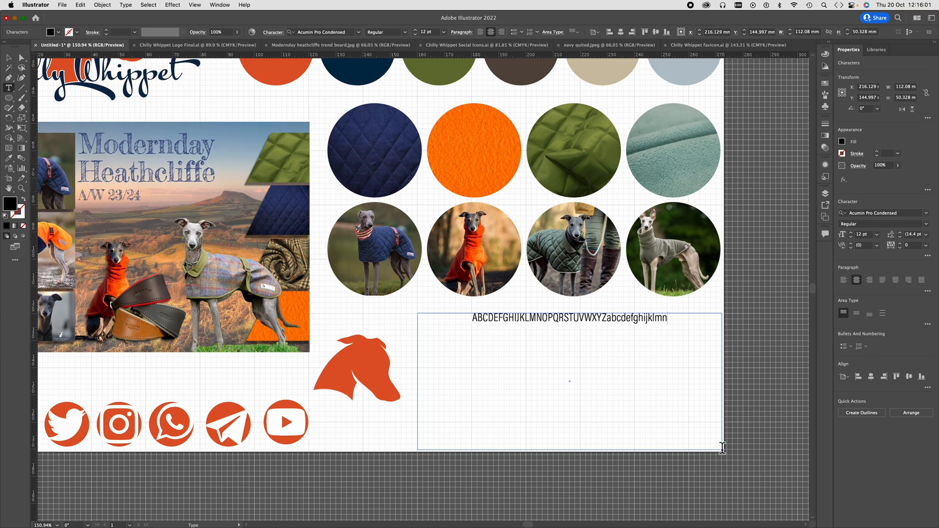
text(opqr)
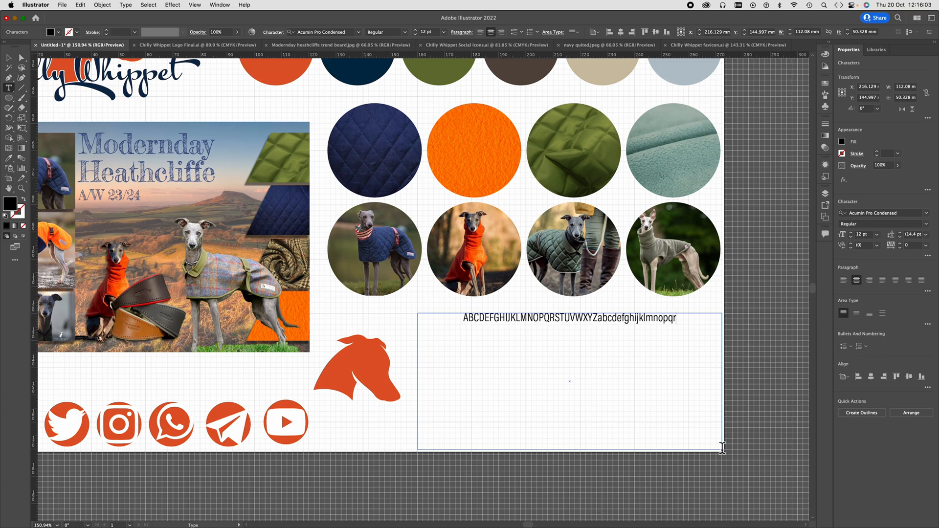
text(stu)
- Append the lowercase alphabet abcdefghijklmnopqrstuvwxyz directly after the uppercase letters in the text frame
text(v)
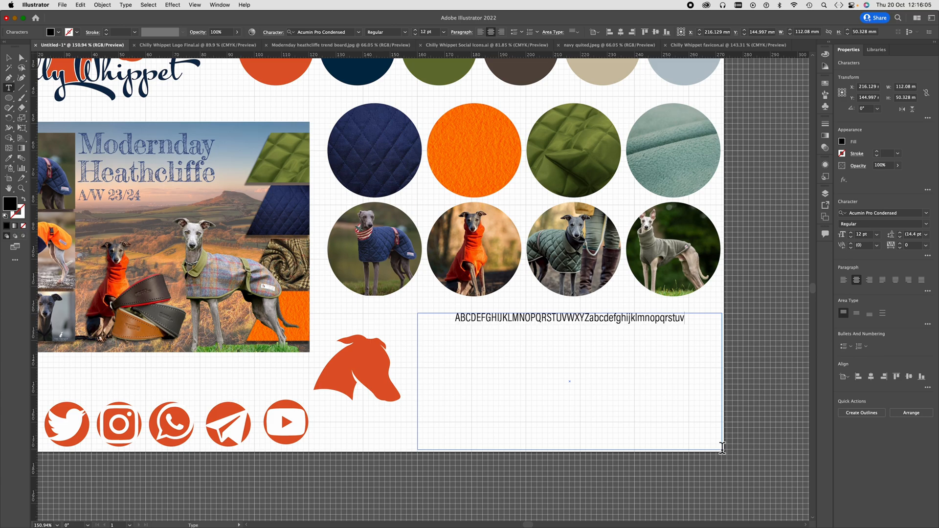
text(wx)
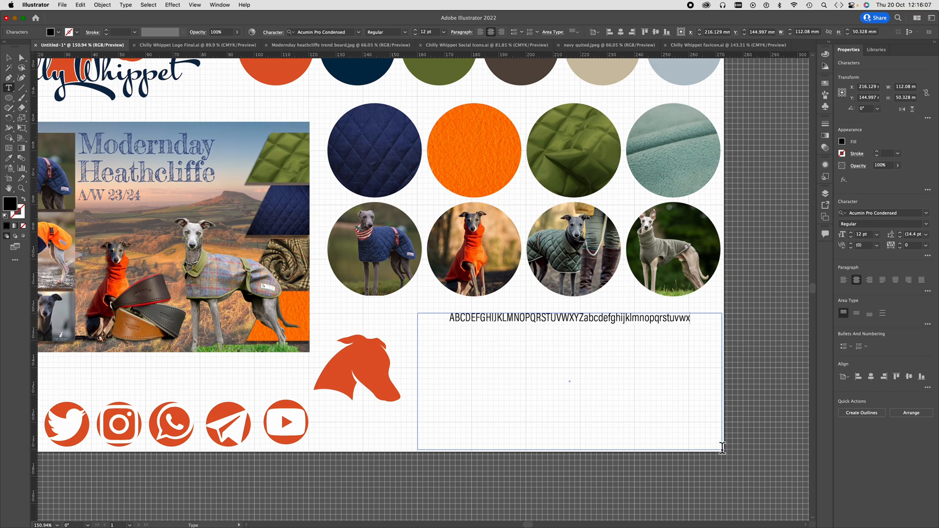
text(yz)
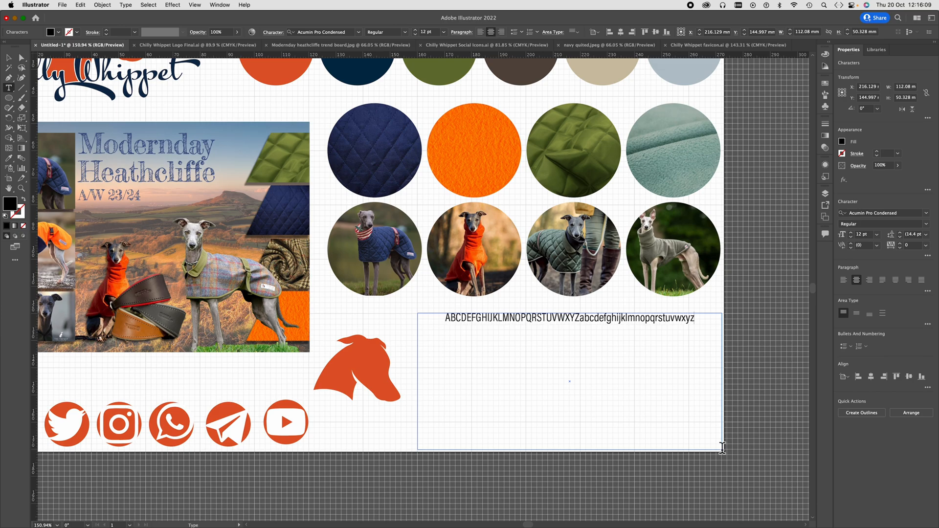
text(12345)
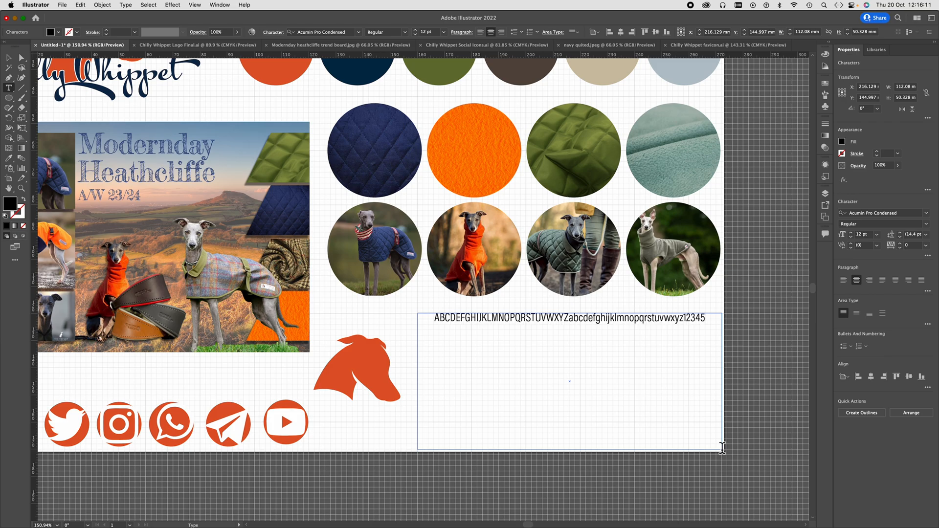
text(67890)
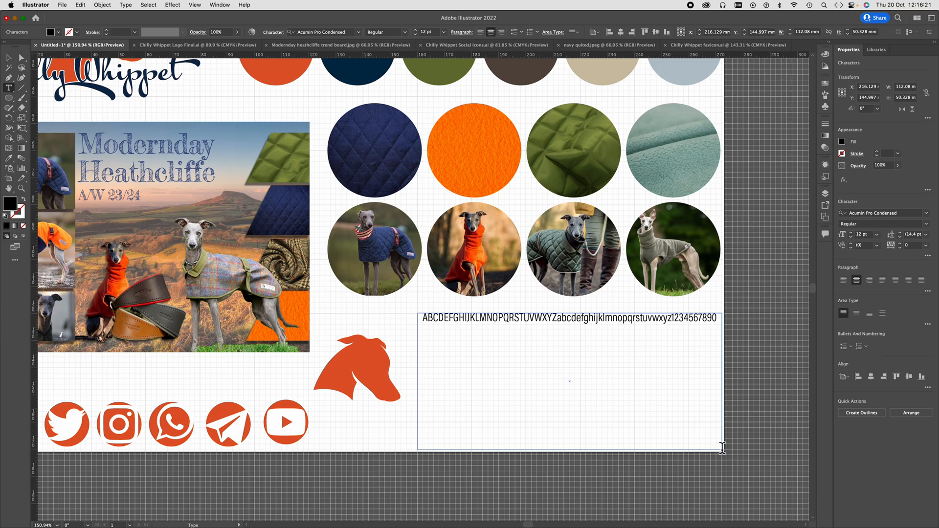
click(9, 58)
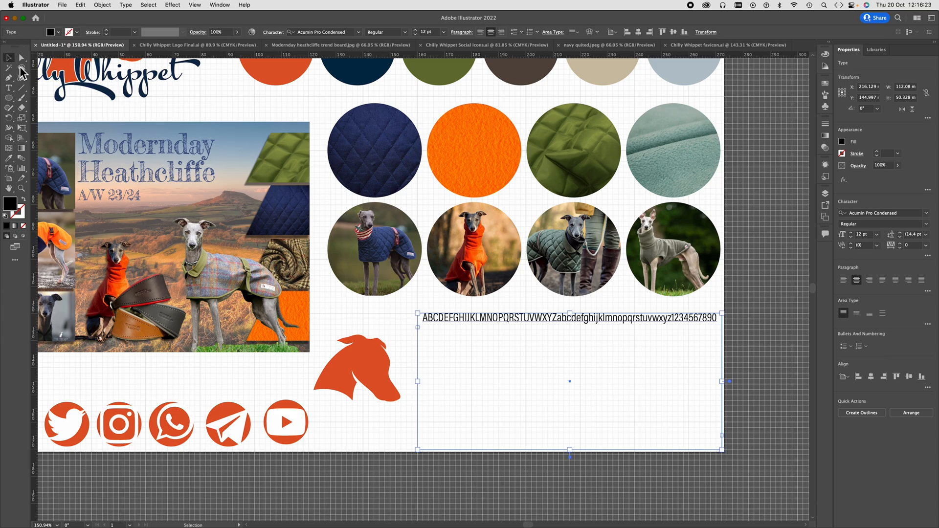
drag(417, 381, 402, 380)
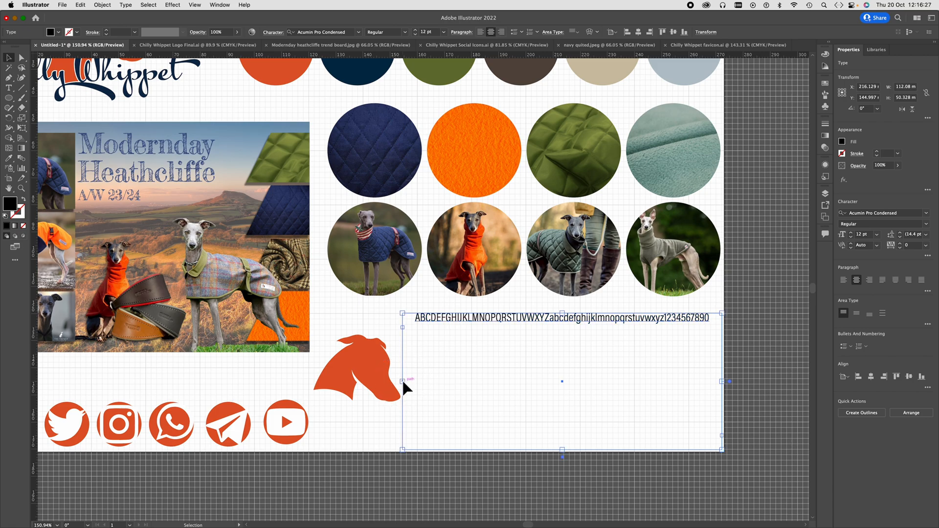
- Set the whole alphabet-and-numbers line in the text frame to the Black style of Acumin Pro Condensed
click(9, 87)
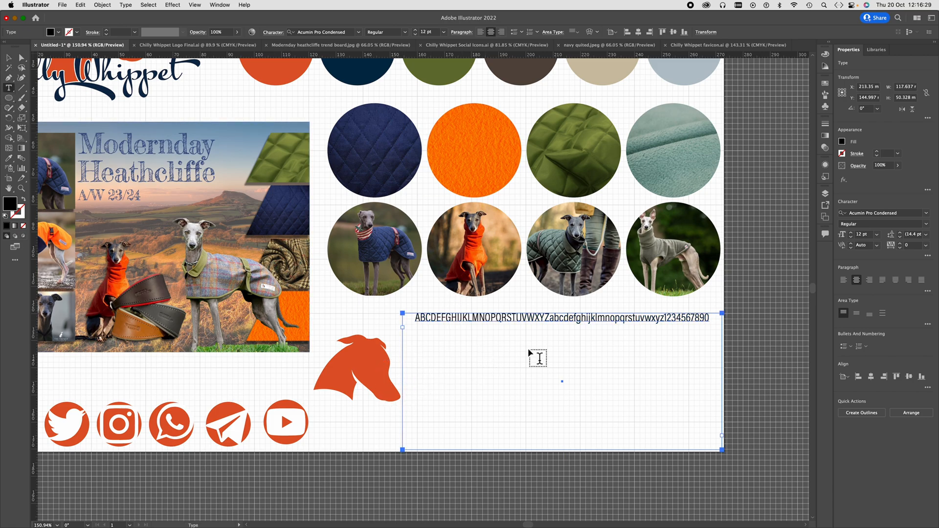
click(559, 317)
key(super+a)
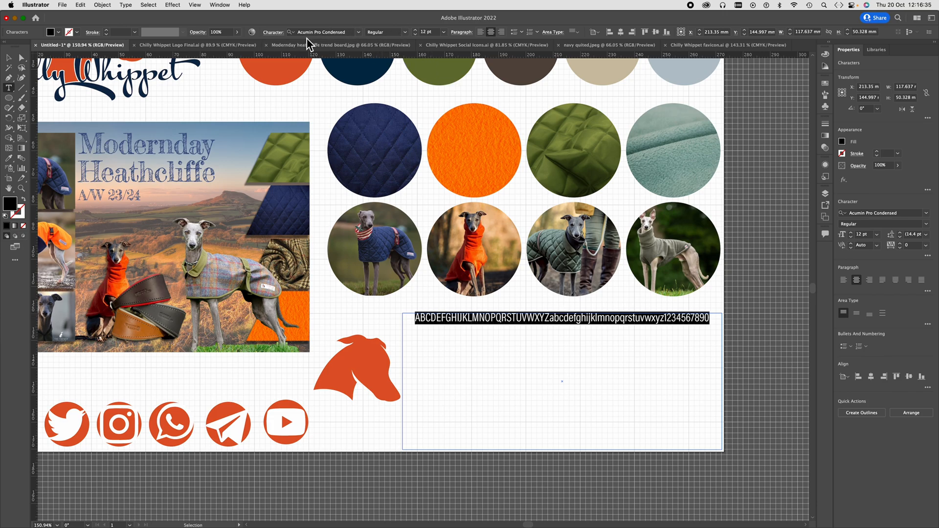
click(406, 32)
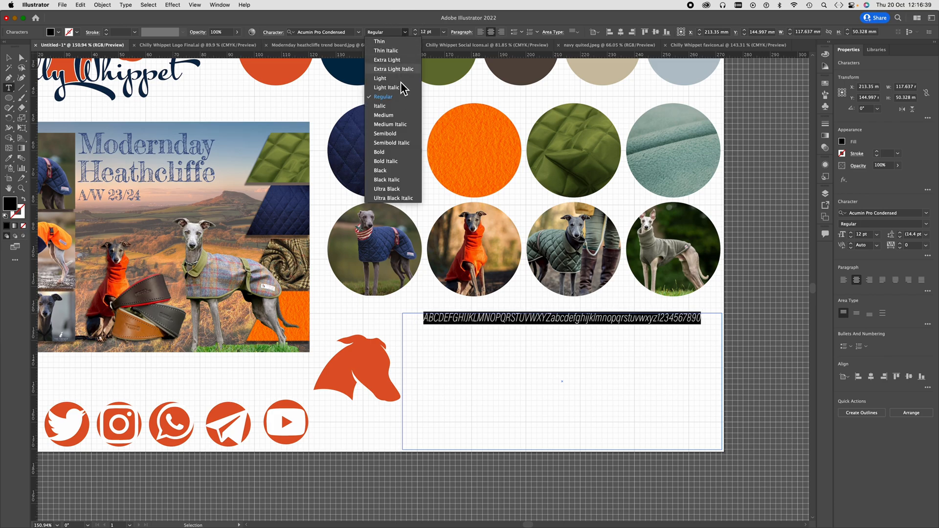
click(390, 171)
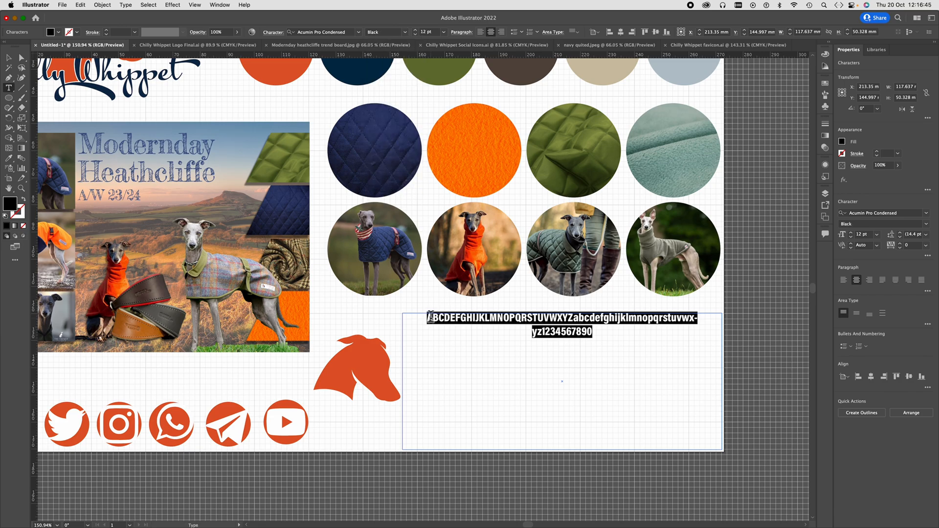
- Reduce the alphabet-and-numbers line to 10 pt and align it left in its frame
key(super)
key(super+shift+comma)
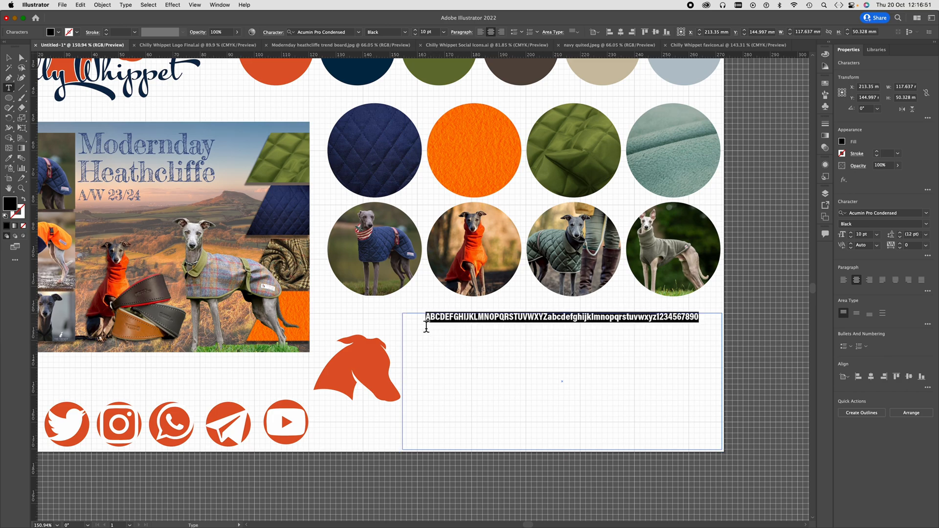
click(480, 32)
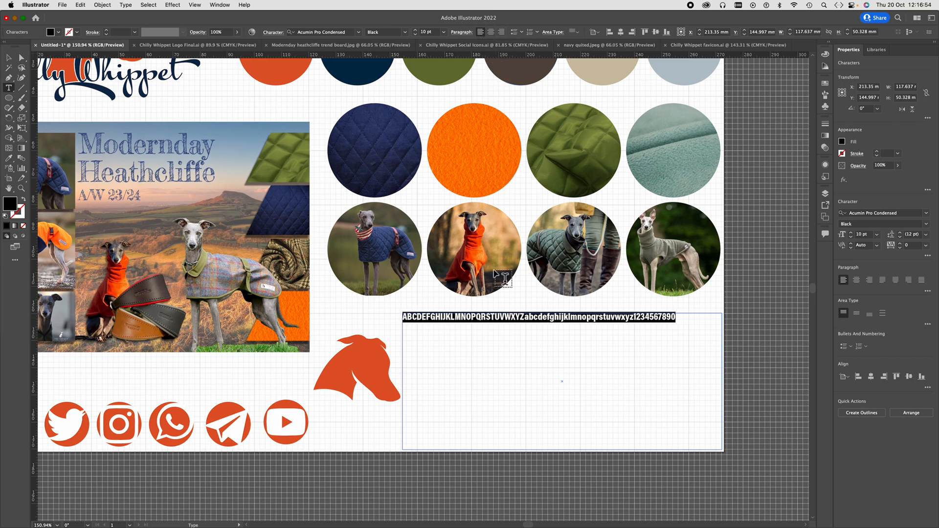
- Duplicate the alphabet-and-numbers line within the frame so that four identical lines are stacked
click(406, 318)
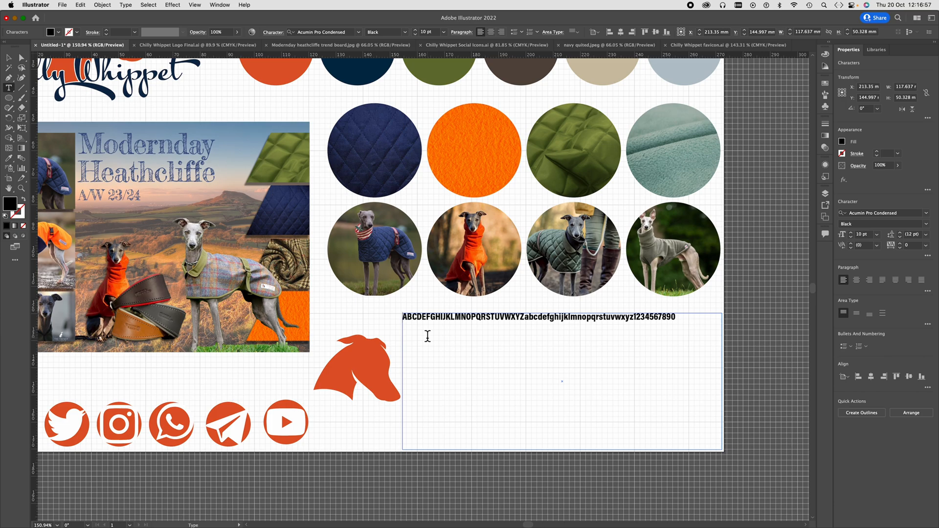
drag(679, 319, 395, 318)
key(super+c)
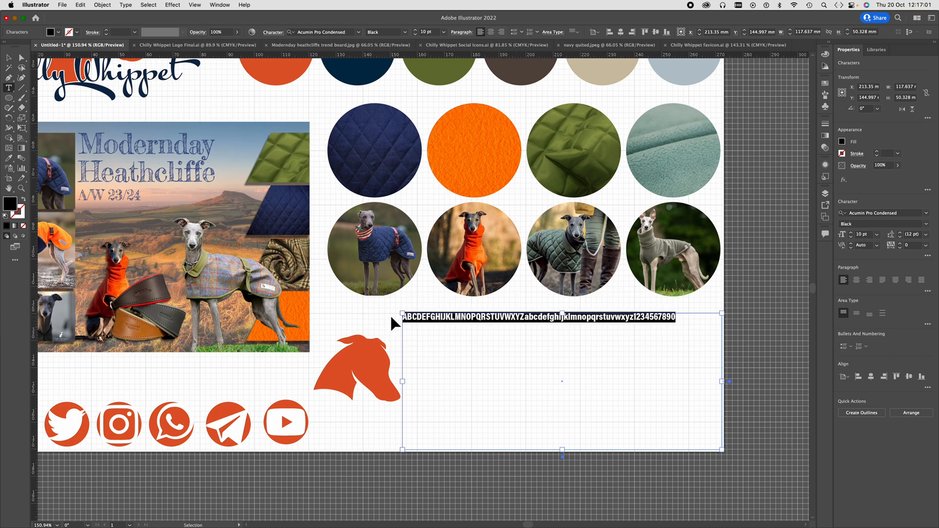
click(410, 335)
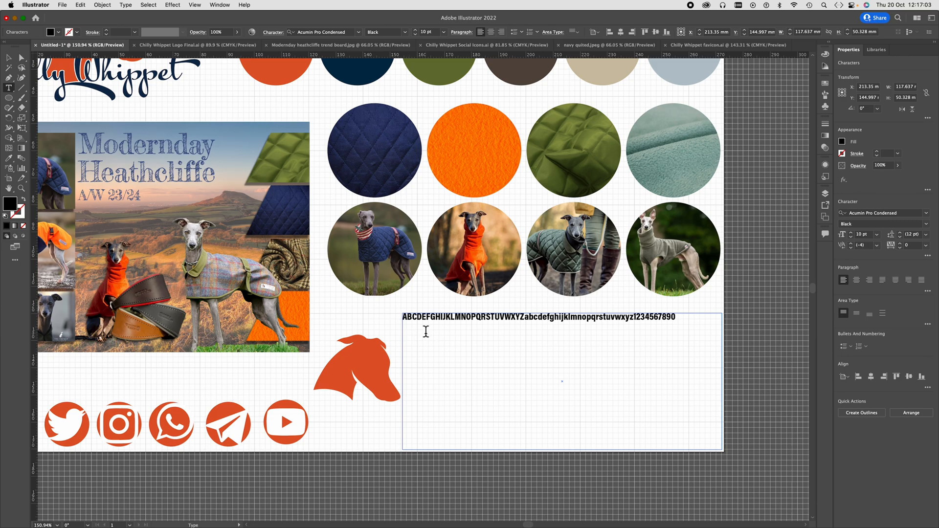
key(Return)
key(BackSpace)
key(super+v)
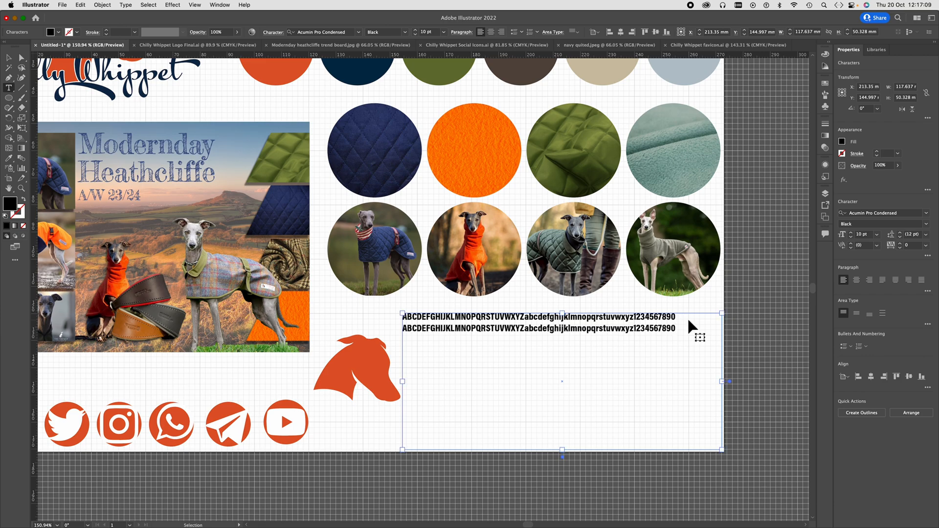
key(super+v)
key(super+v)
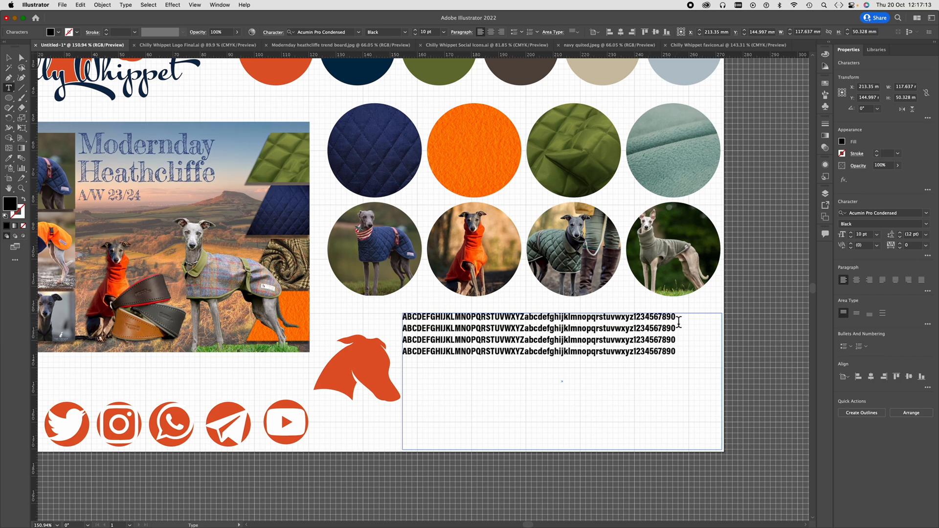
- Set the first alphabet line to the Light style and the second line to Regular
drag(679, 322, 395, 318)
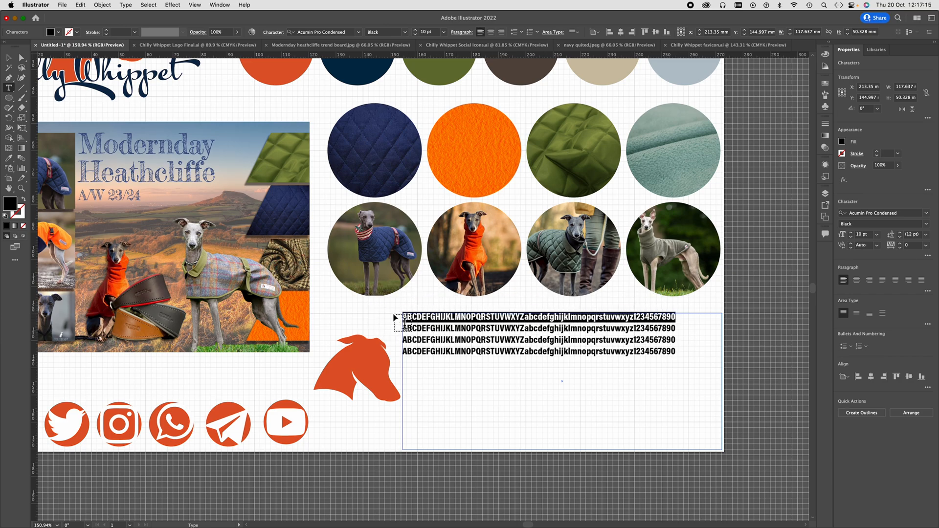
click(406, 35)
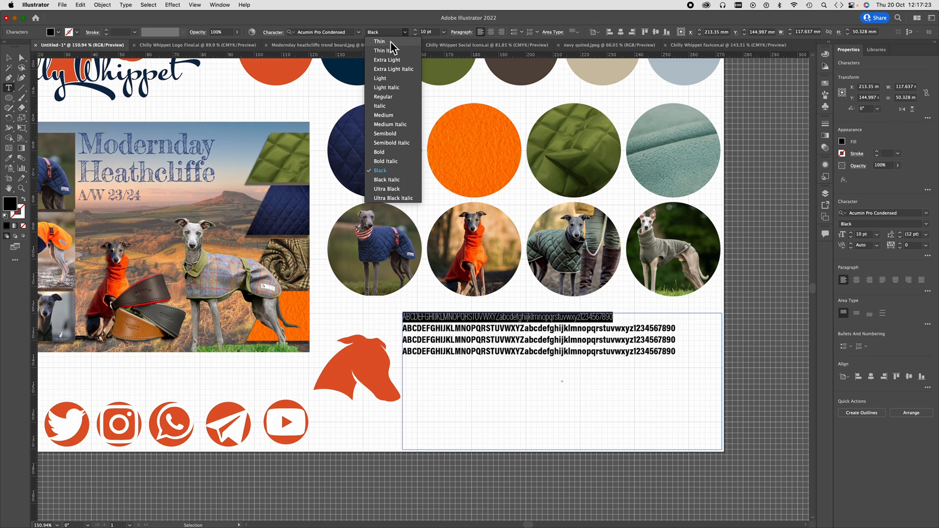
click(386, 77)
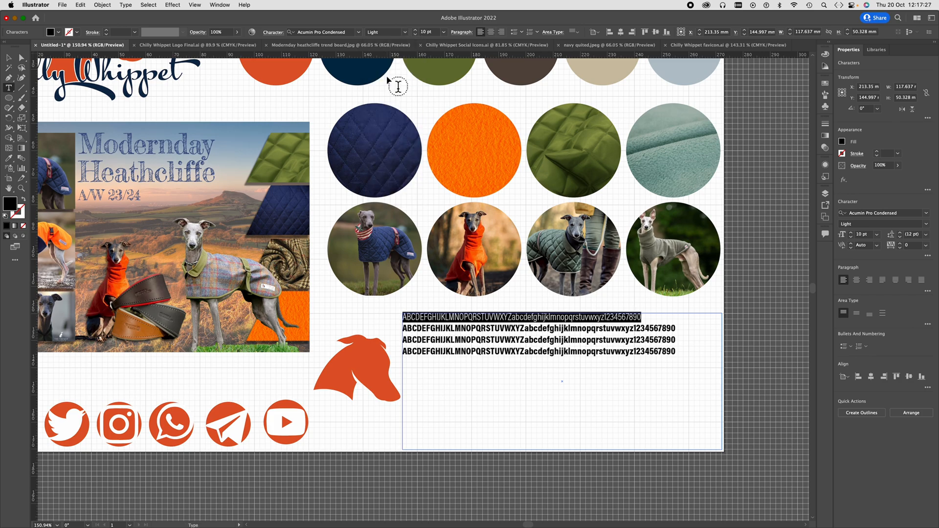
drag(677, 329, 399, 330)
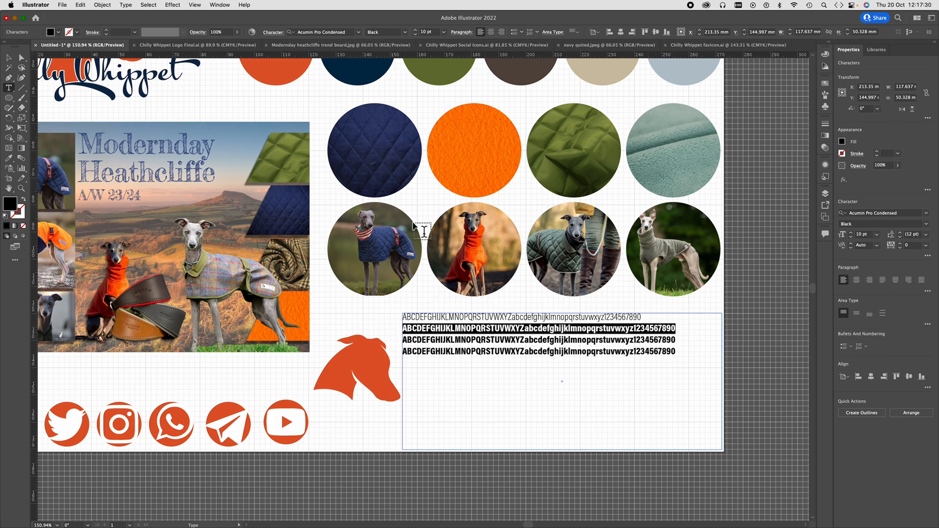
click(405, 32)
click(397, 95)
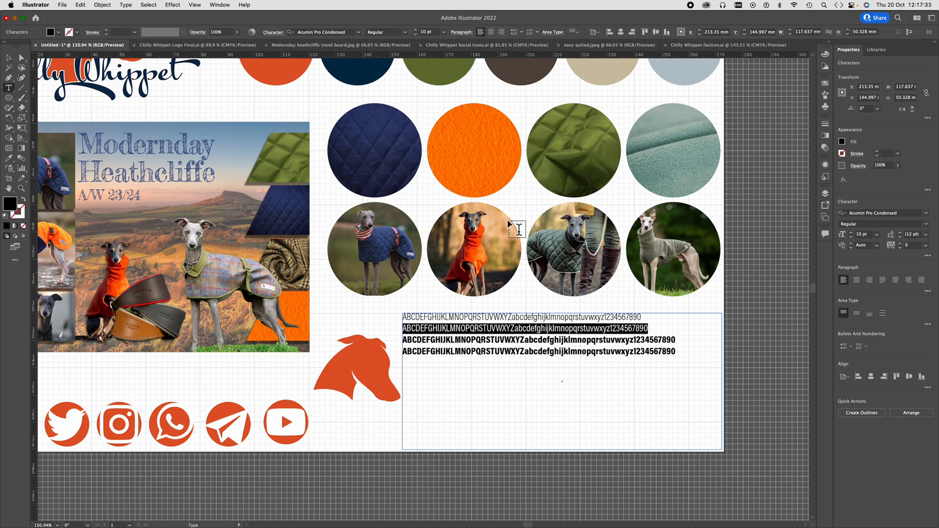
- Change the font of the fourth alphabet line to Fredericka the Greatest
drag(676, 354, 400, 355)
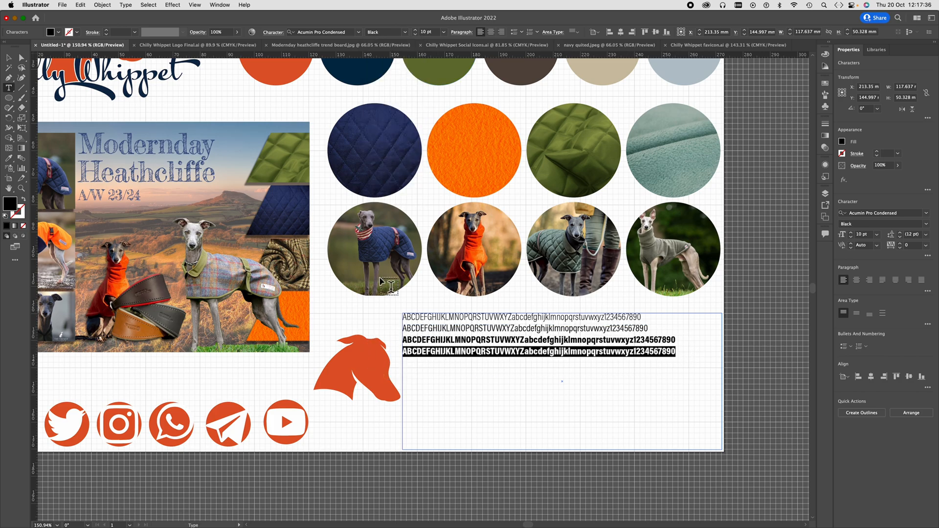
click(350, 35)
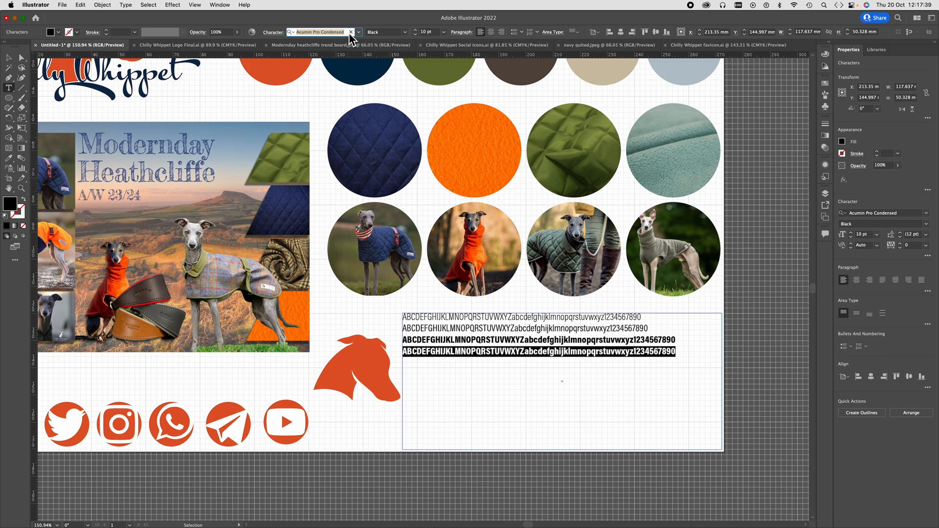
text(fred)
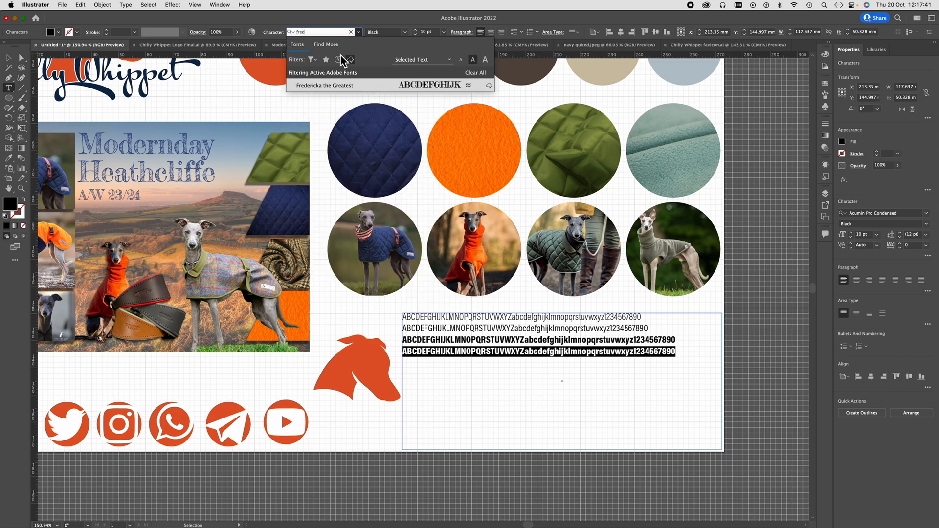
click(342, 85)
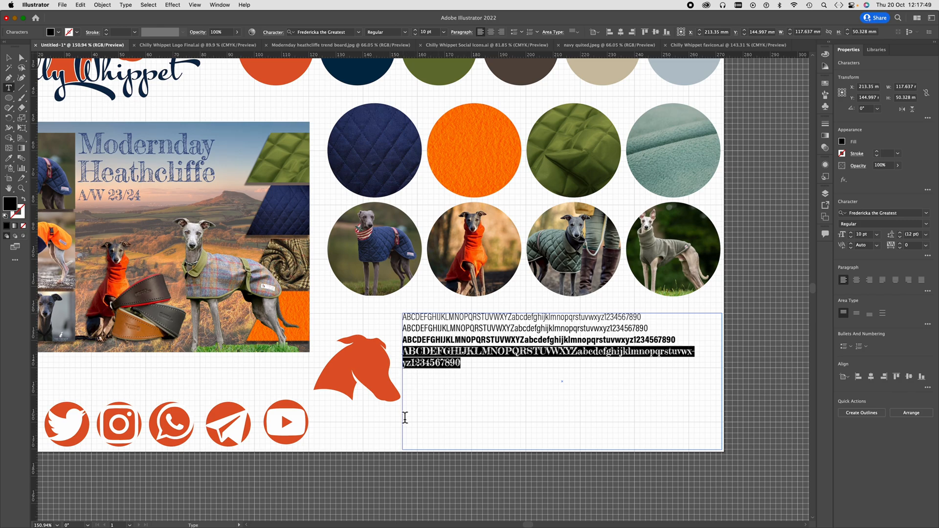
- Shrink the orange whippet head to about 26 mm wide beside the font samples, and widen the alphabet frame leftward to about 129 mm
click(8, 58)
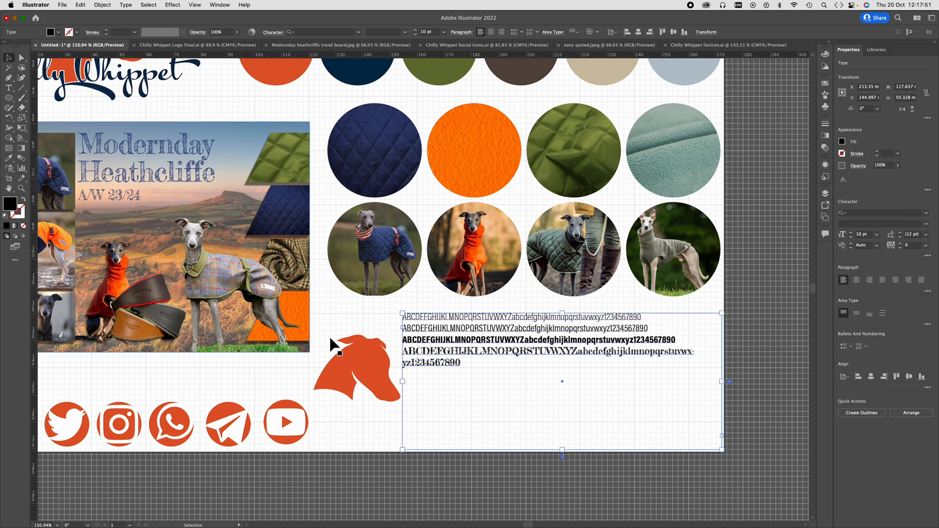
click(380, 375)
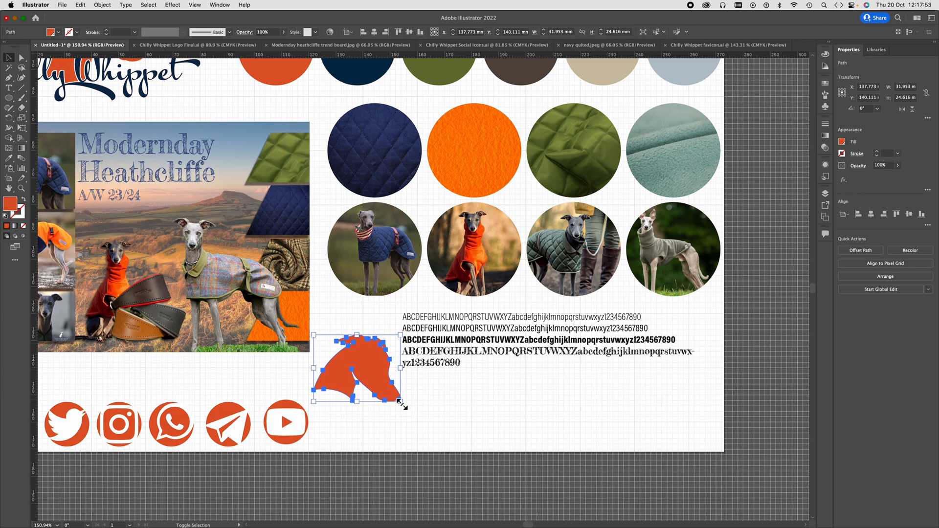
drag(400, 401, 342, 369)
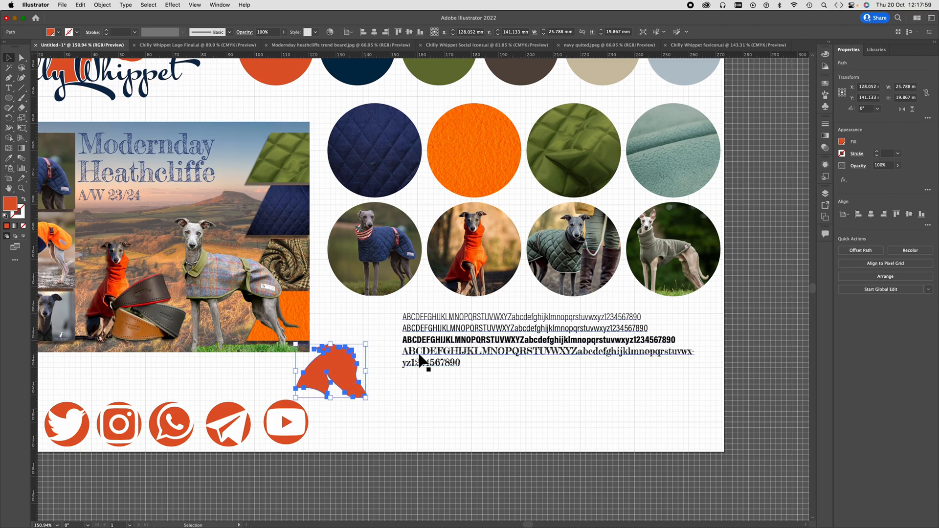
click(421, 357)
drag(403, 381, 371, 381)
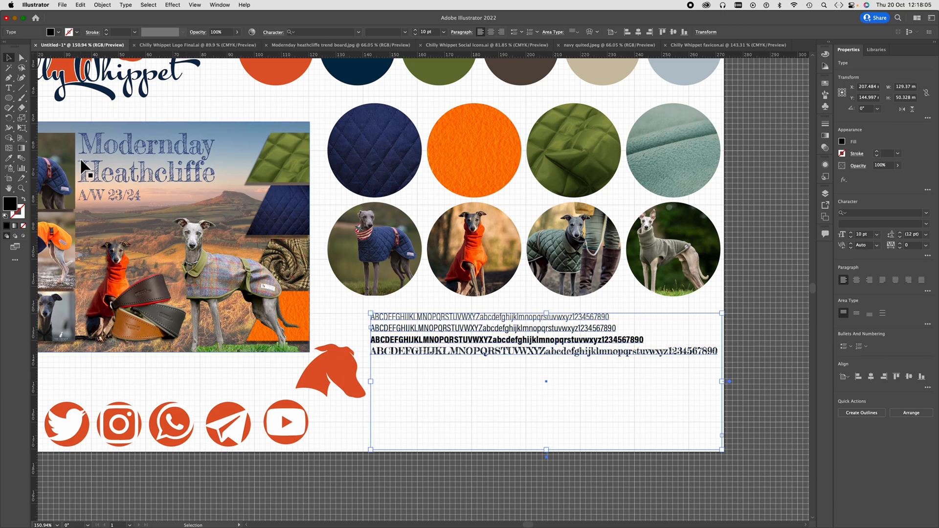
- Insert a blank line after each of the first three alphabet lines
click(8, 88)
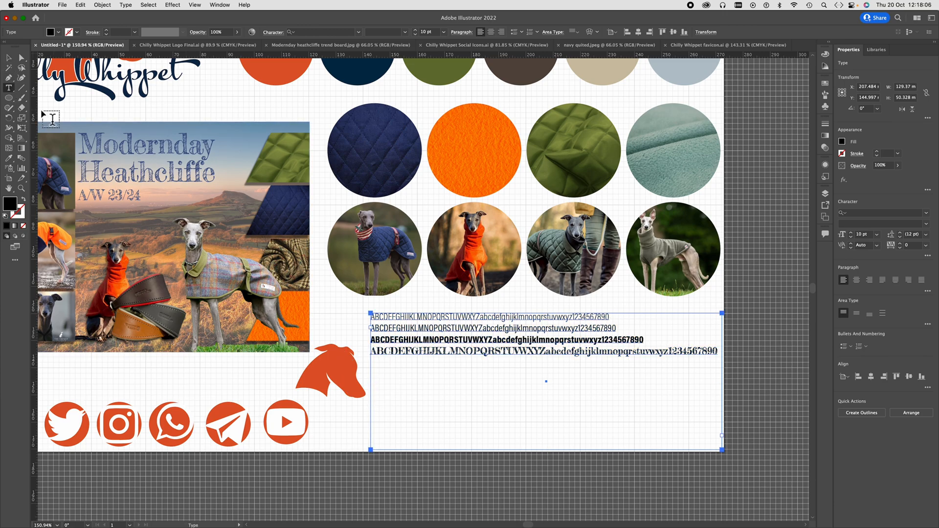
click(370, 316)
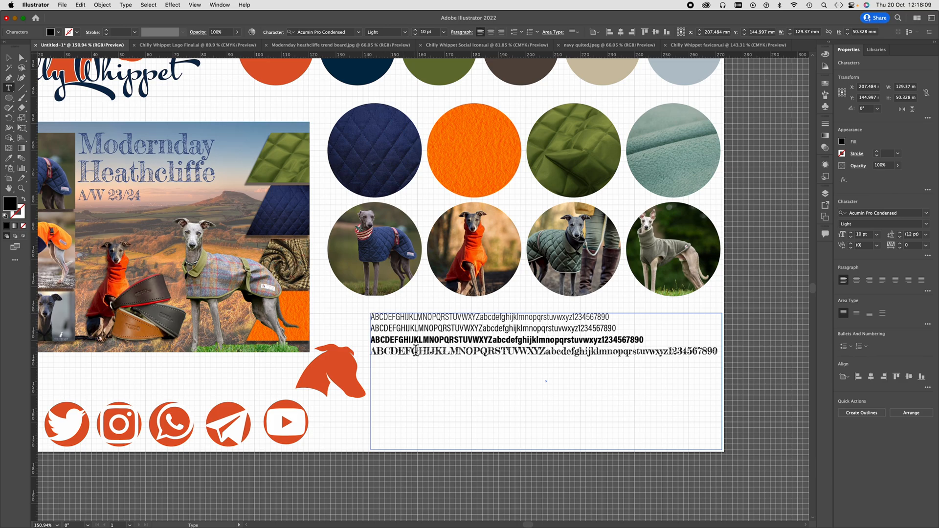
click(611, 317)
key(Return)
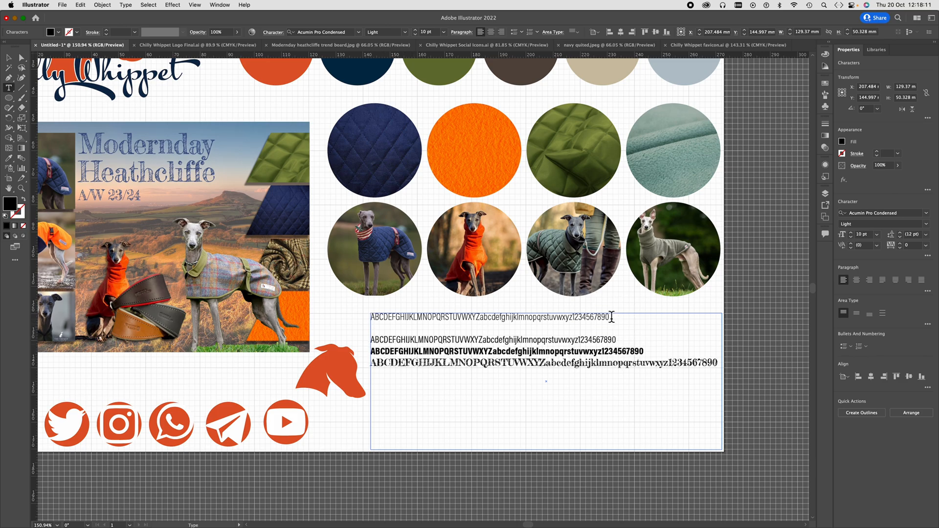
click(618, 340)
key(Return)
click(646, 364)
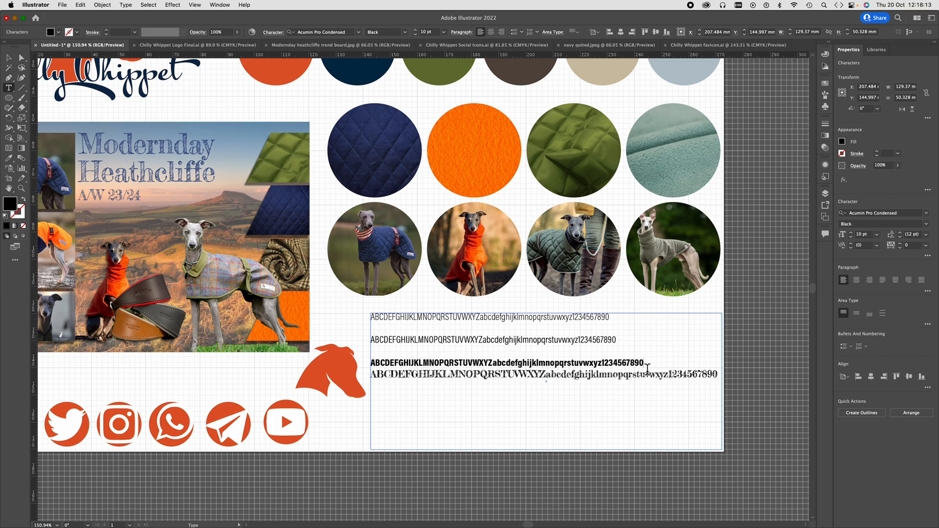
key(Return)
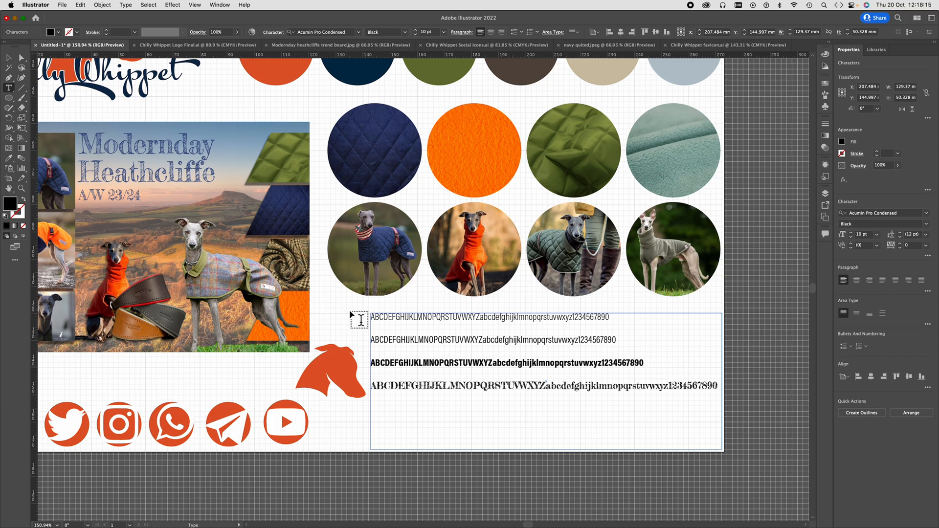
- Add the heading "Acumin Pro Condensed Light" on a new line above the first alphabet sample
click(373, 320)
key(Return)
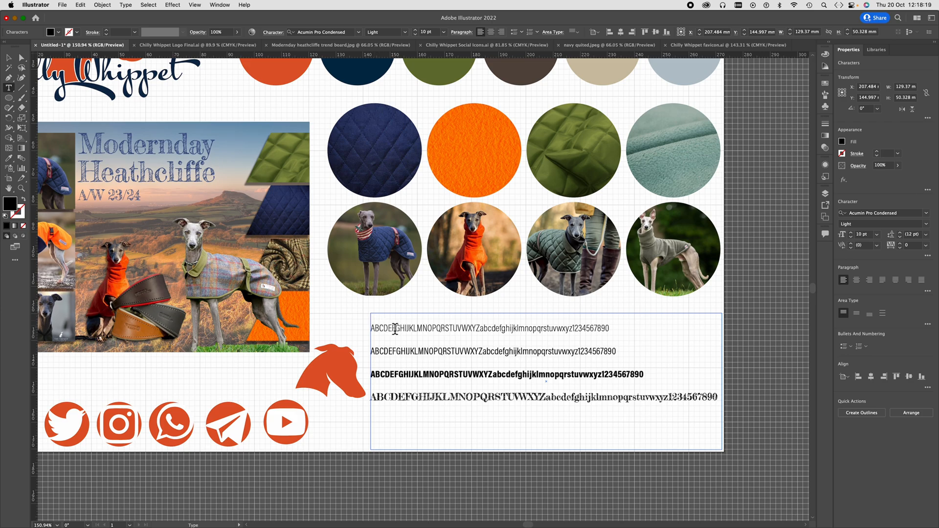
drag(374, 328, 400, 331)
click(375, 322)
text(Acumin Pro Condensed Light)
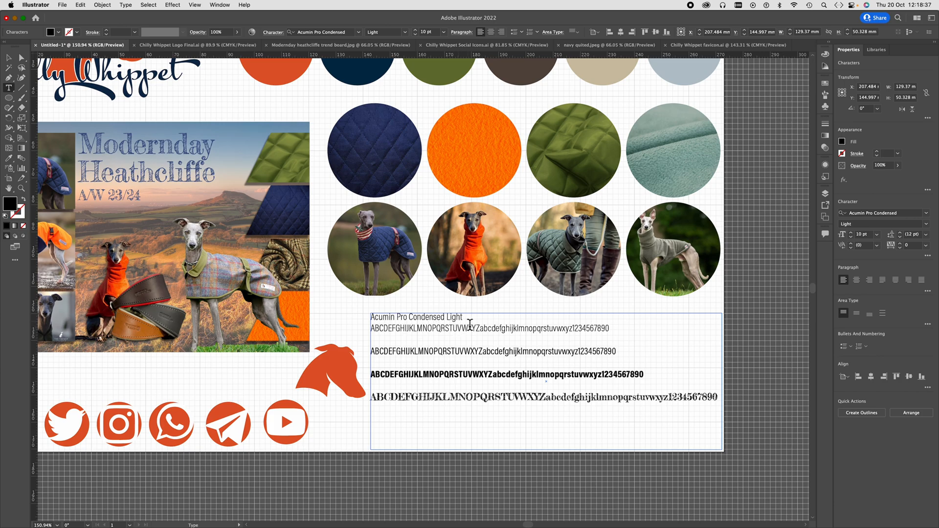
- Change the font of the "Acumin Pro Condensed Light" heading to Fredericka the Greatest
drag(465, 320, 368, 321)
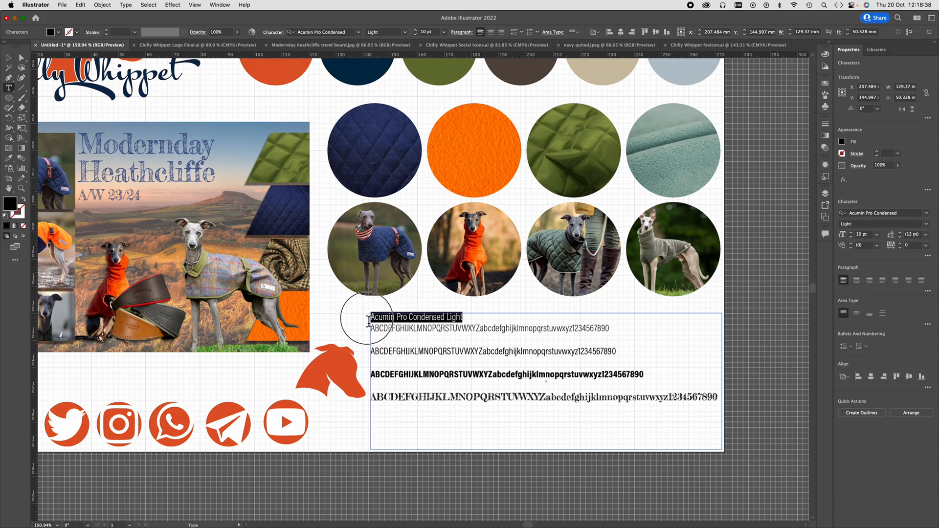
click(348, 32)
text(fre)
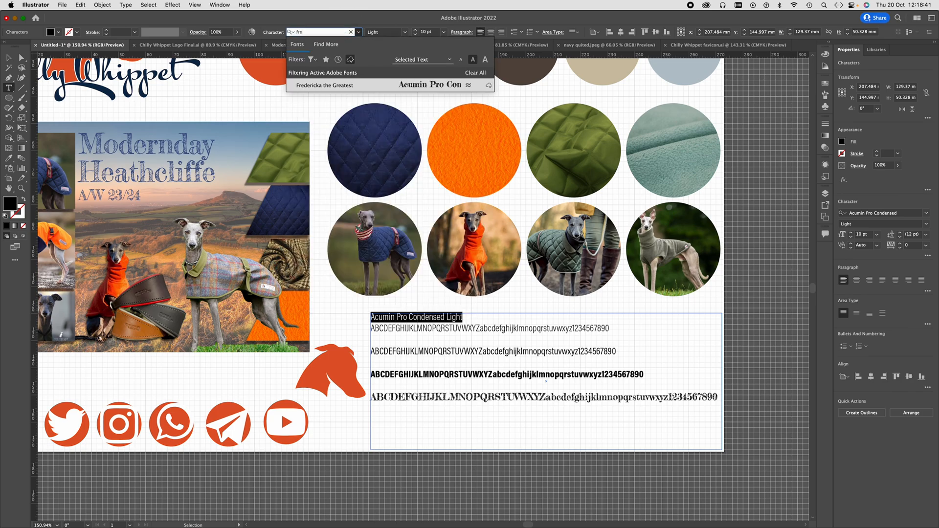
click(343, 85)
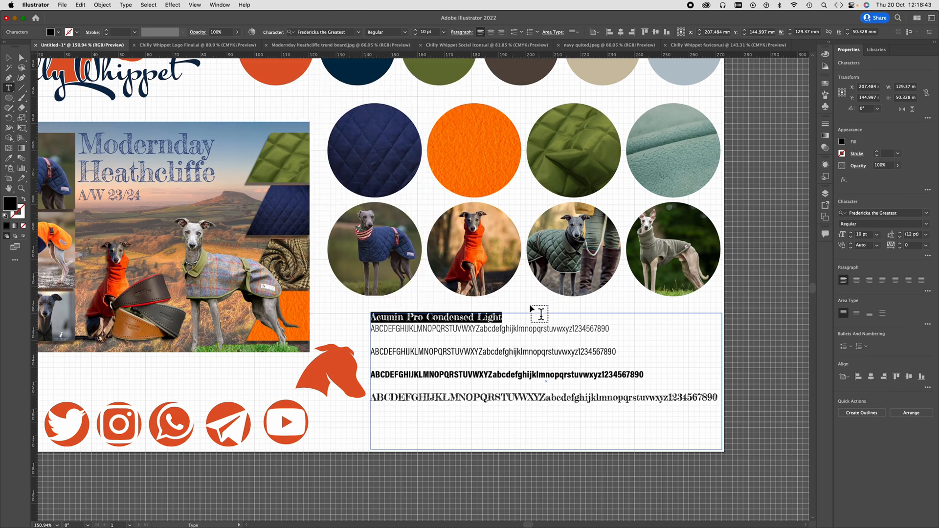
click(503, 319)
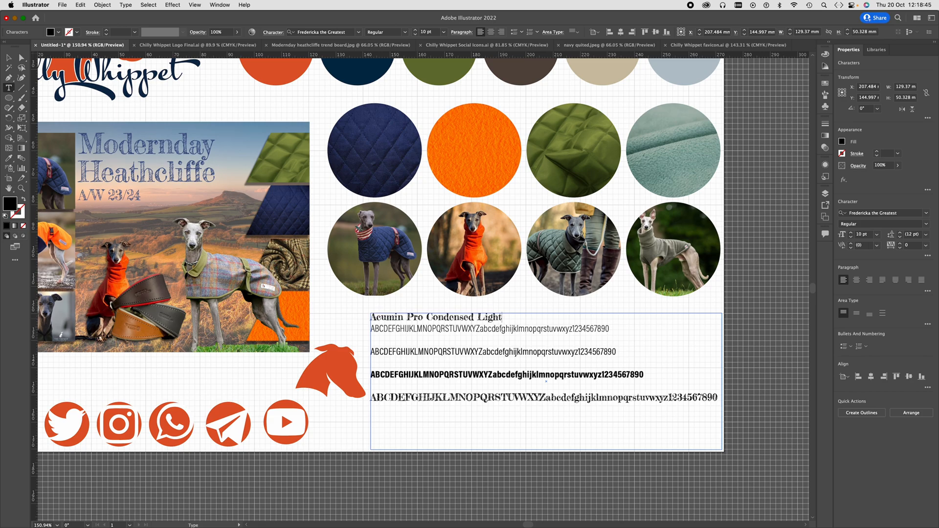
- Copy the heading onto the blank line above the second alphabet sample and reword it as "Acumin Pro Condensed Regular"
drag(507, 322, 347, 316)
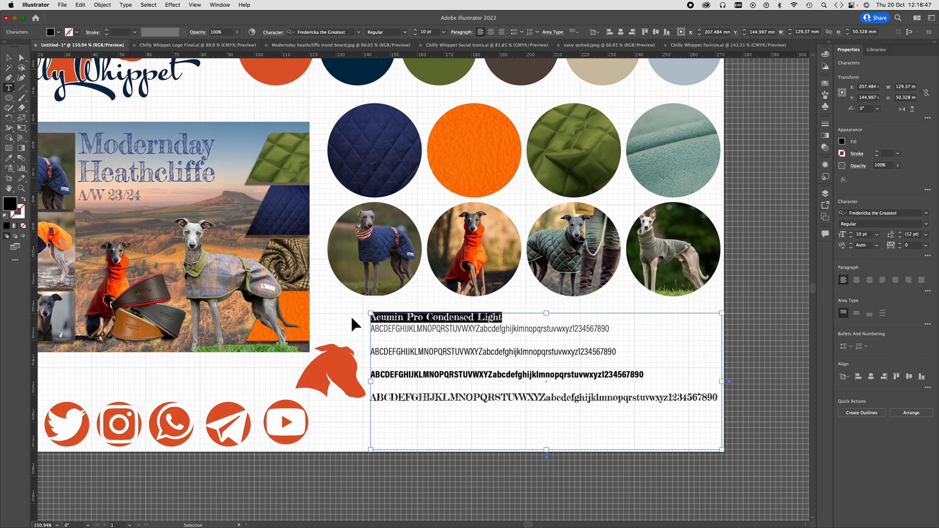
key(super+c)
click(382, 343)
key(super+v)
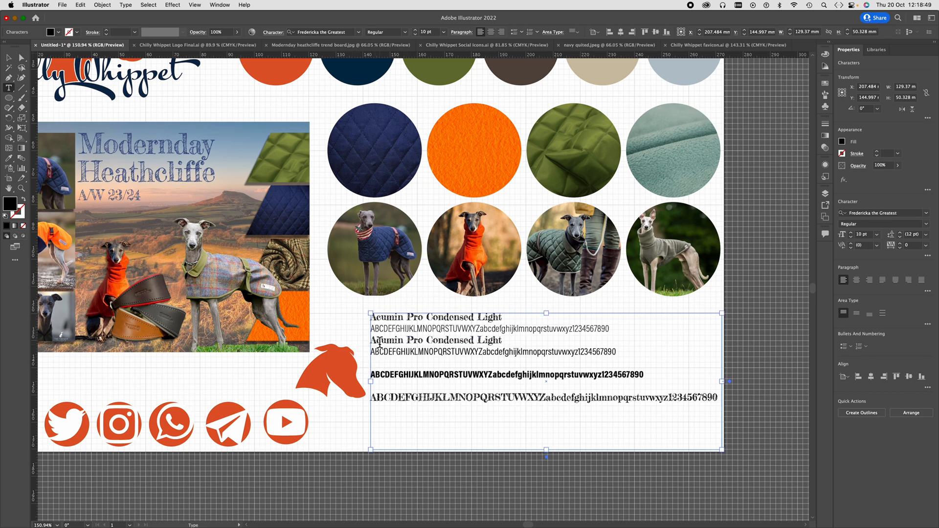
drag(502, 341, 479, 346)
text(Regular)
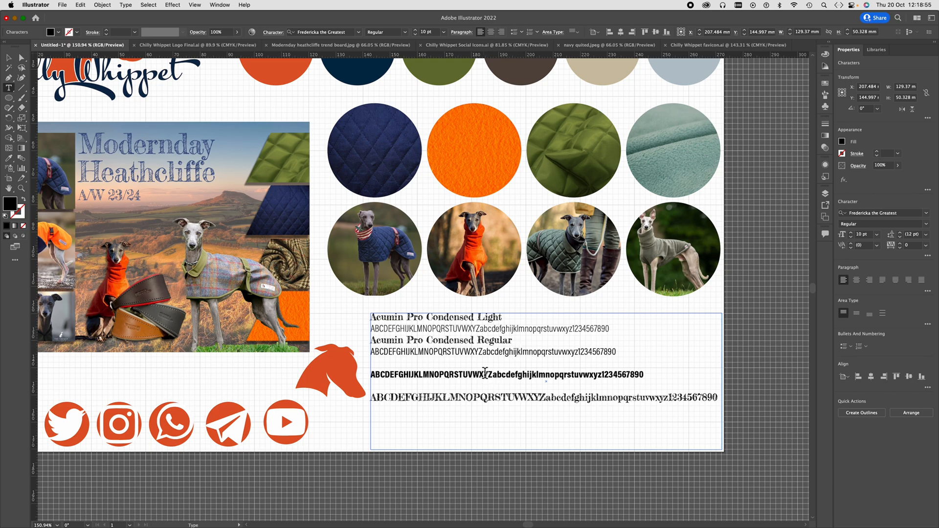
- Paste the heading above the third alphabet sample and reword it as "Acumin Pro Condensed Black"
key(Escape)
key(super+v)
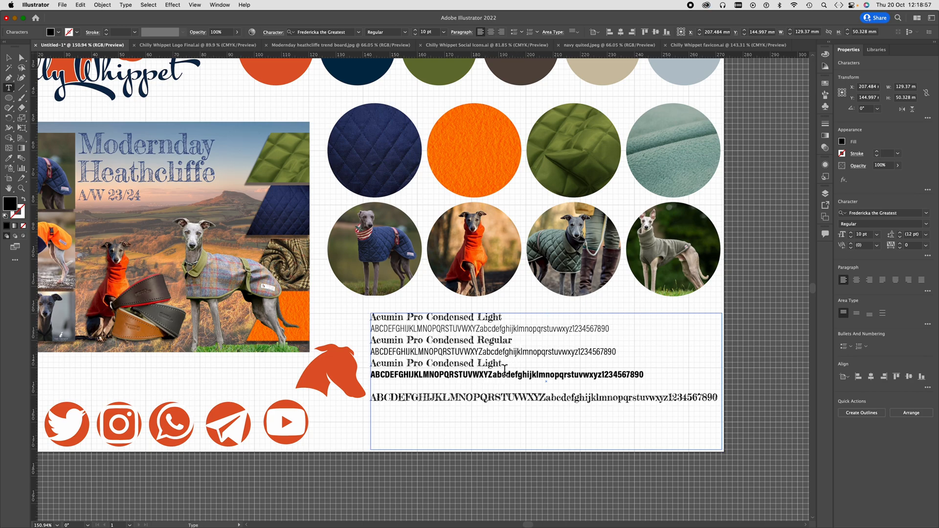
drag(503, 368, 480, 368)
text(Black)
key(Escape)
- Paste the heading above the fourth alphabet sample and replace its text with "Fredericka the Greatest"
double_click(500, 390)
key(super+v)
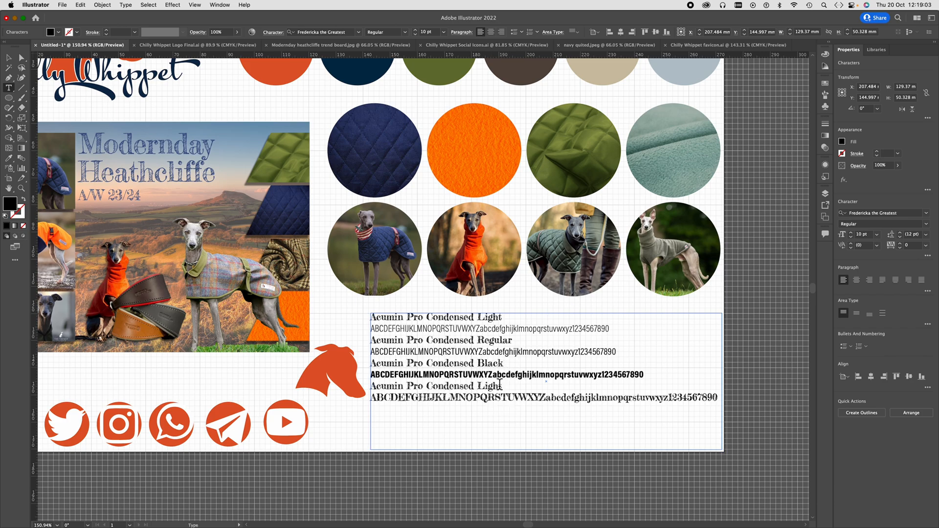
drag(503, 390, 362, 390)
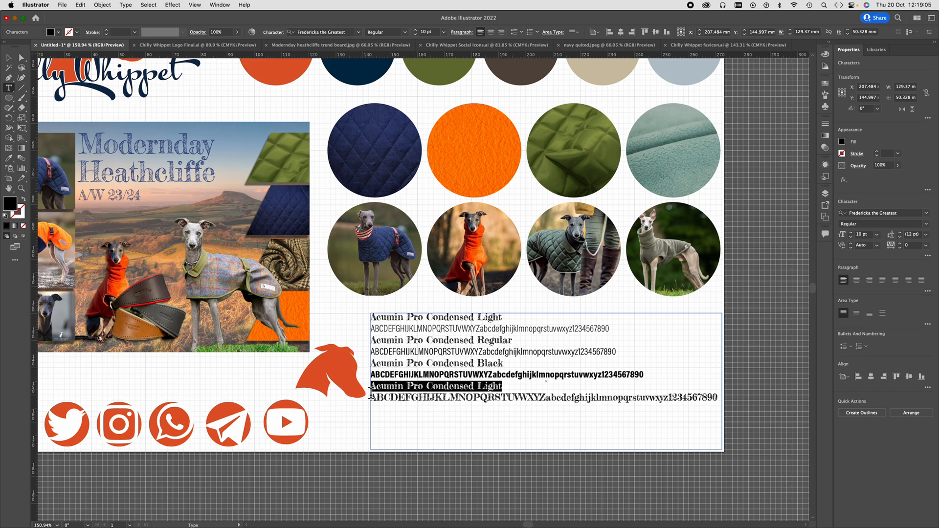
text(Fredericka)
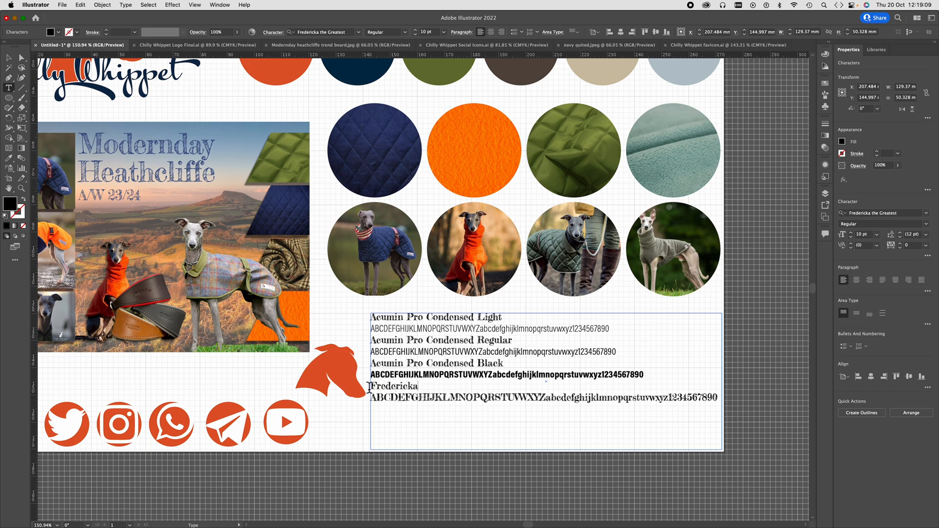
text( the Greatest)
- Insert a blank line after each of the first three font samples to separate the four heading-and-alphabet pairs
click(617, 333)
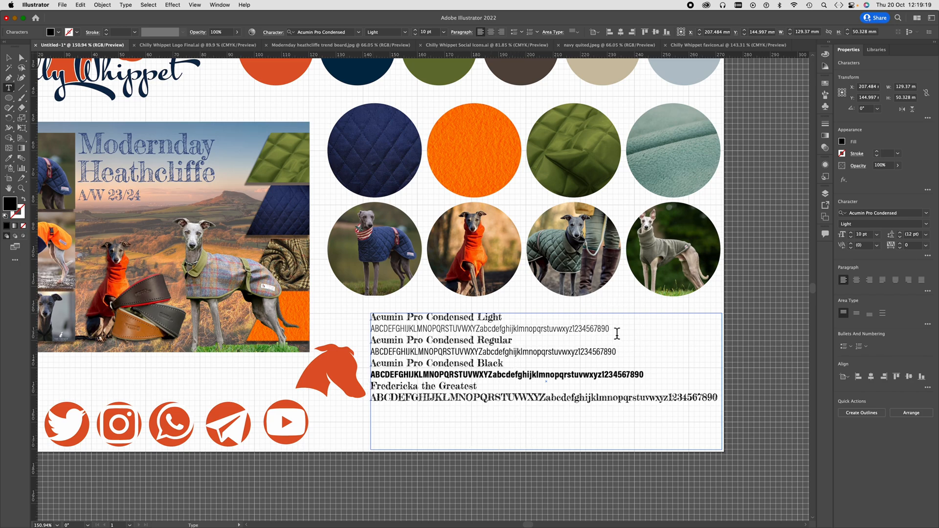
key(Return)
click(621, 364)
key(Return)
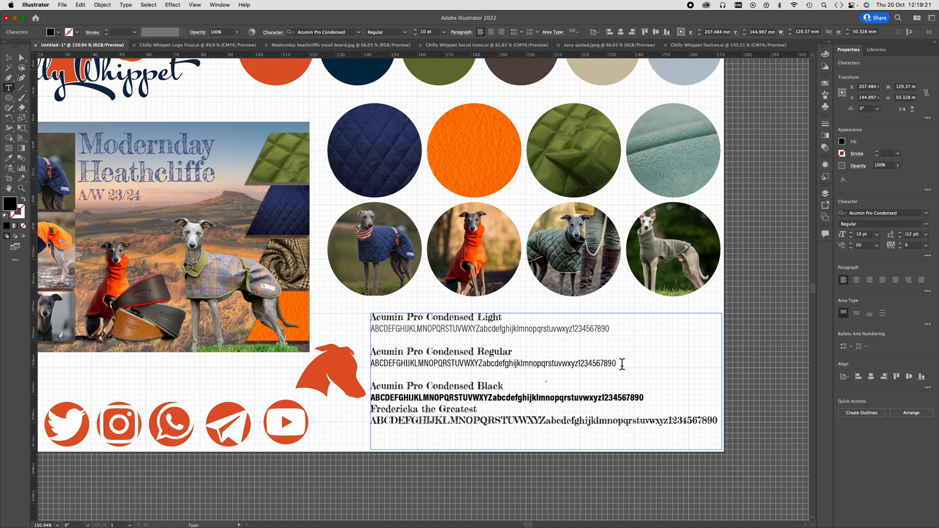
click(508, 412)
click(652, 398)
key(Return)
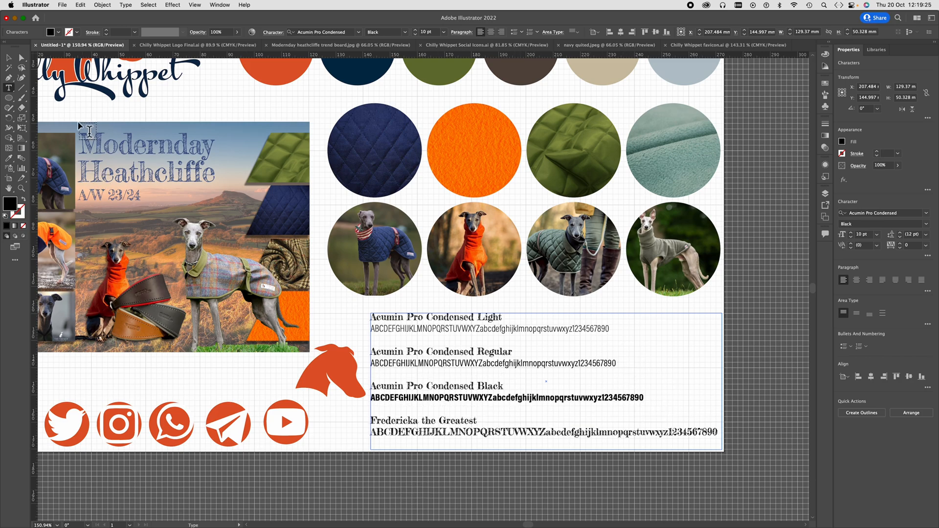
- Move the font sample text frame straight down by about 4.3 mm and deselect it
key(Escape)
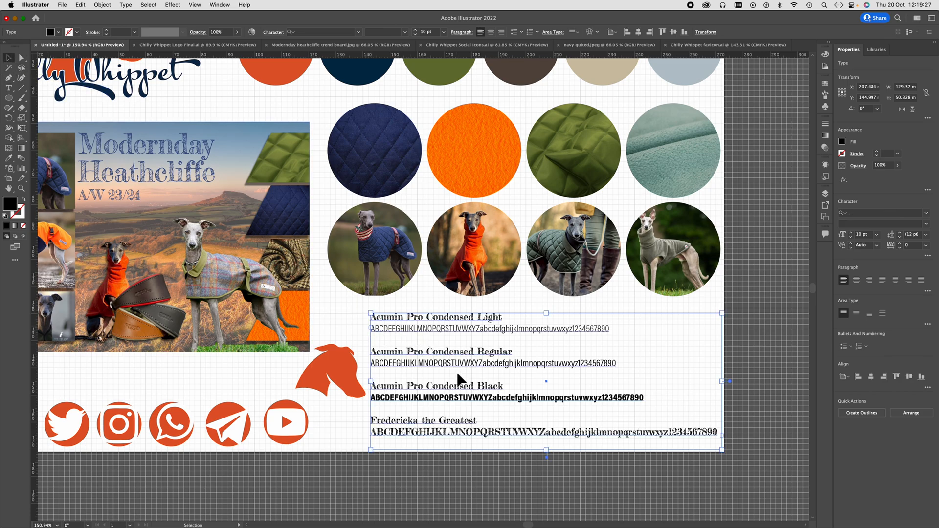
drag(448, 431, 446, 447)
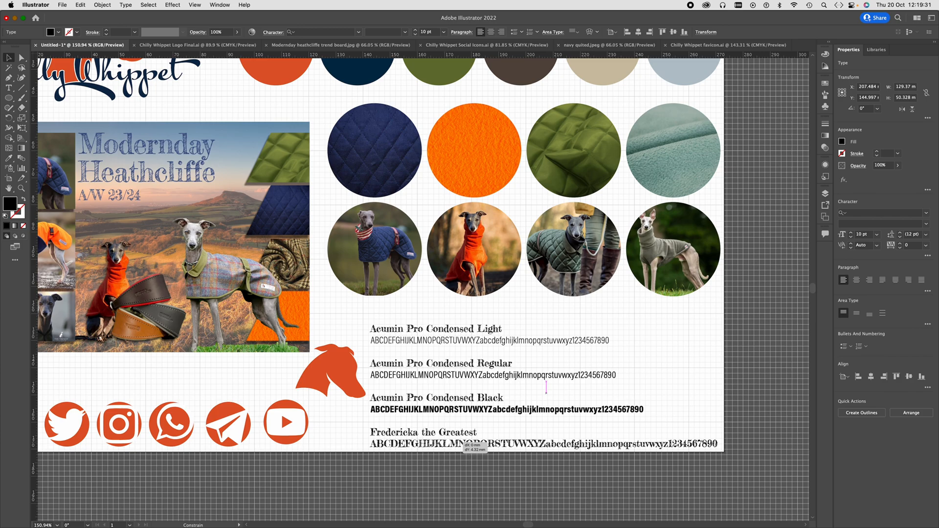
click(704, 313)
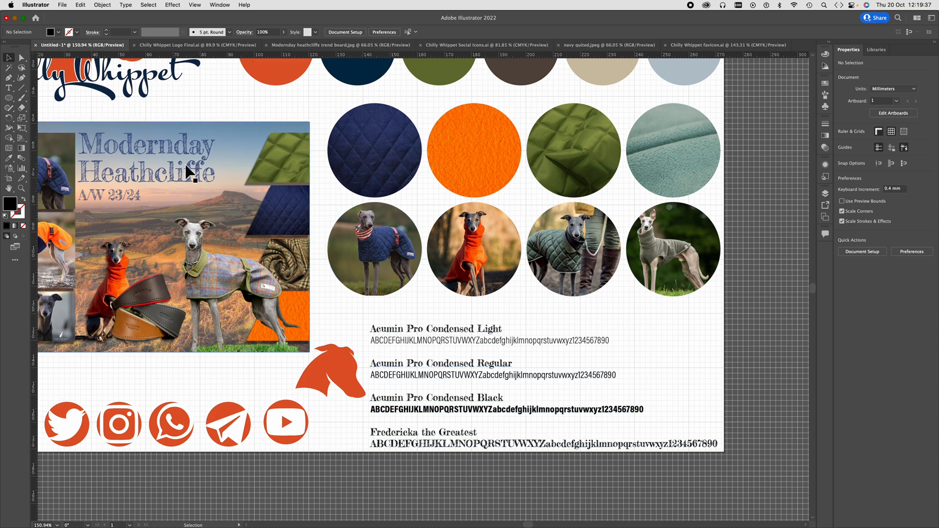
- Add a text frame about 26 x 12 mm at the artboard's upper-left corner above the logo, reading "Logo"
scroll(188, 171, left, 4)
scroll(188, 172, up, 5)
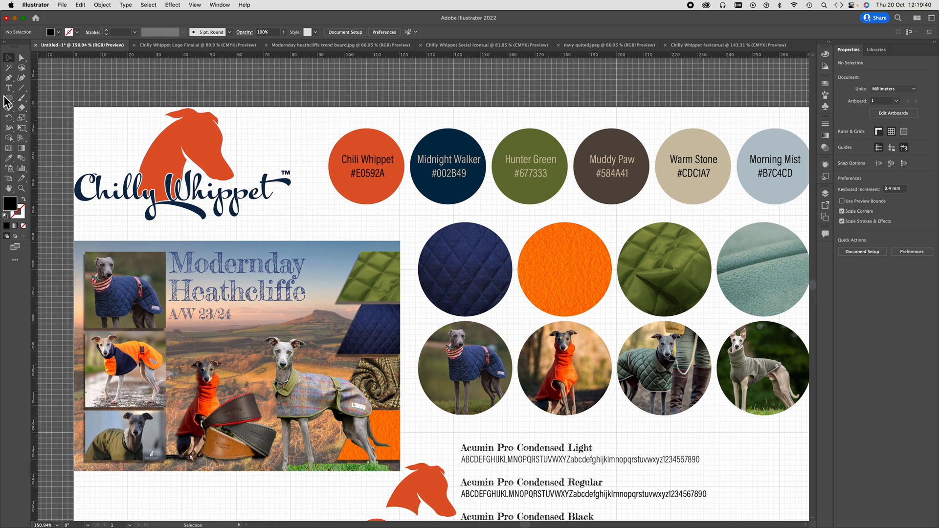
click(8, 87)
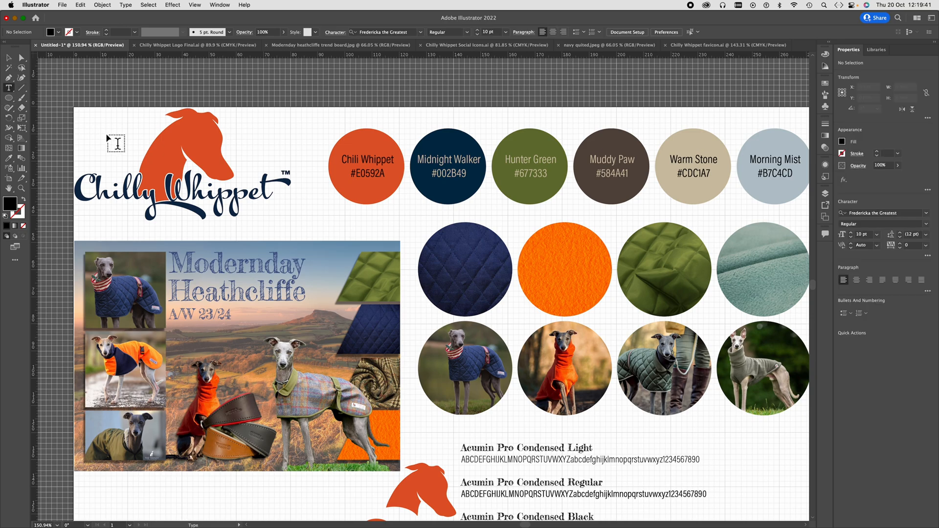
drag(77, 112, 148, 142)
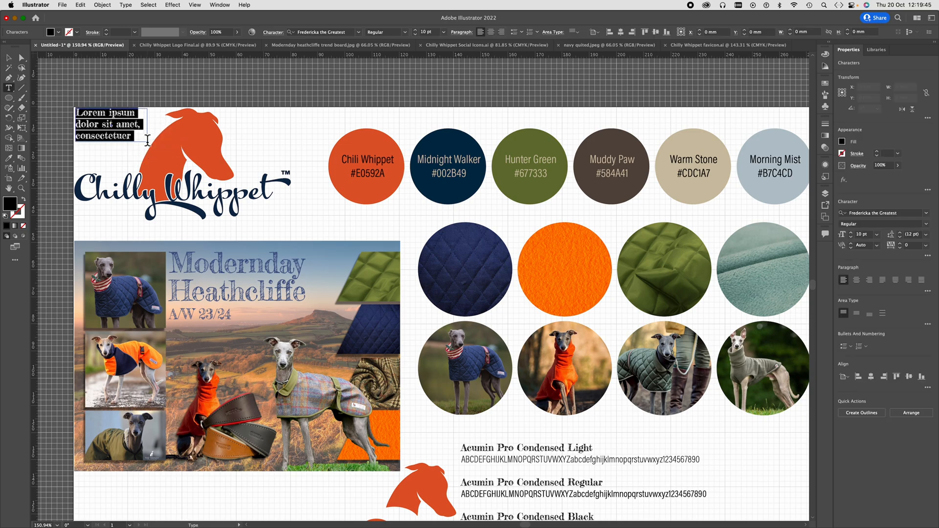
text(Logo)
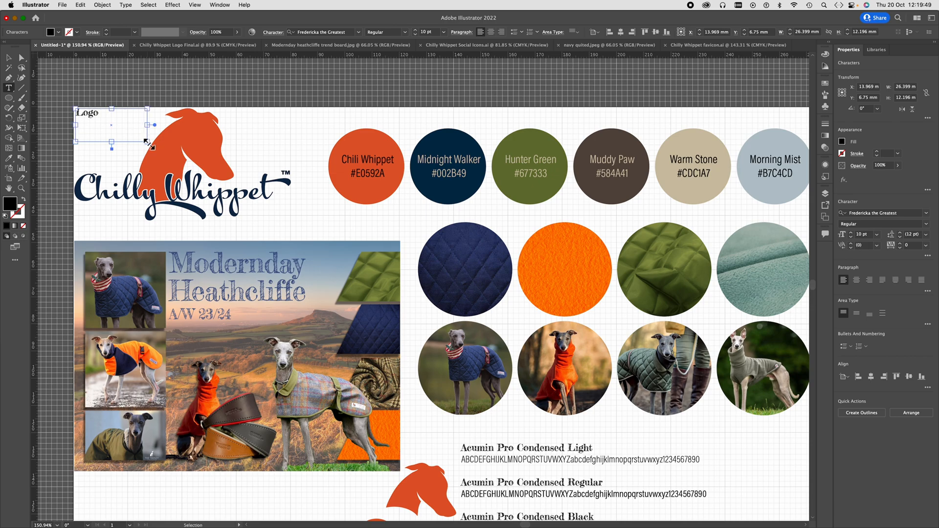
- Enlarge the "Logo" label text to 14 pt
key(super+a)
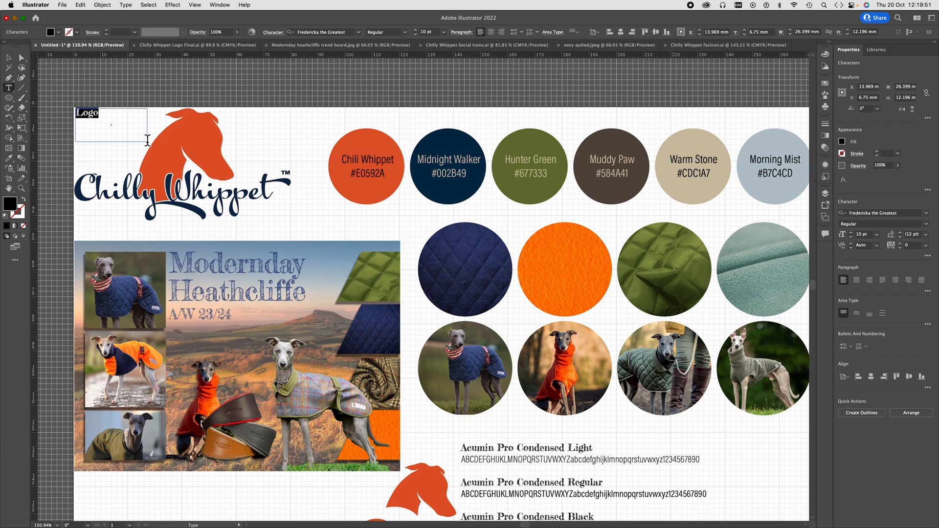
key(super+shift+period)
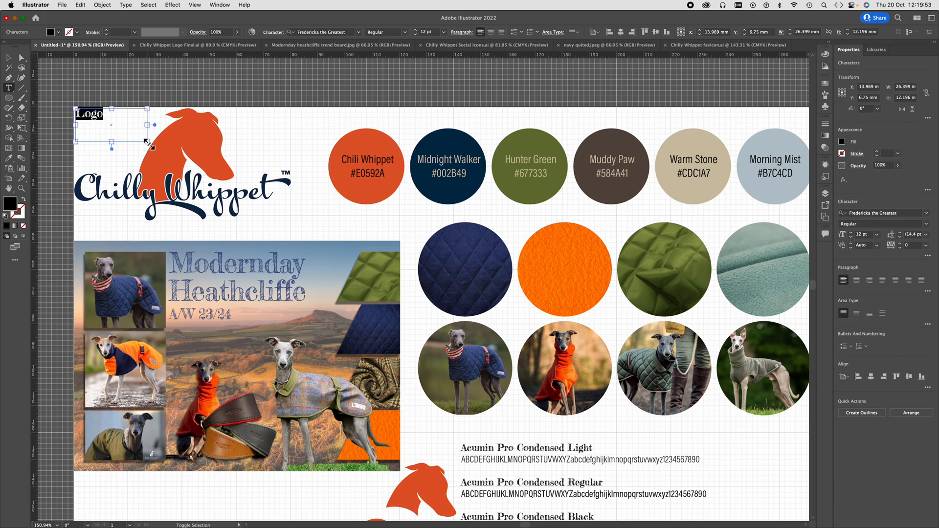
key(super+shift+period)
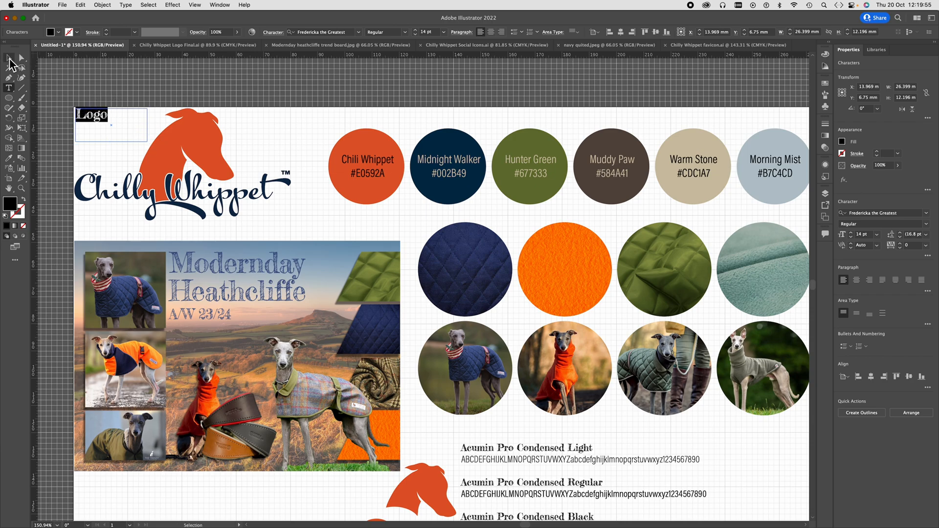
- Resize the "Logo" label frame to about 29 x 6 mm and copy it horizontally to just above the Chili Whippet colour circle
click(9, 60)
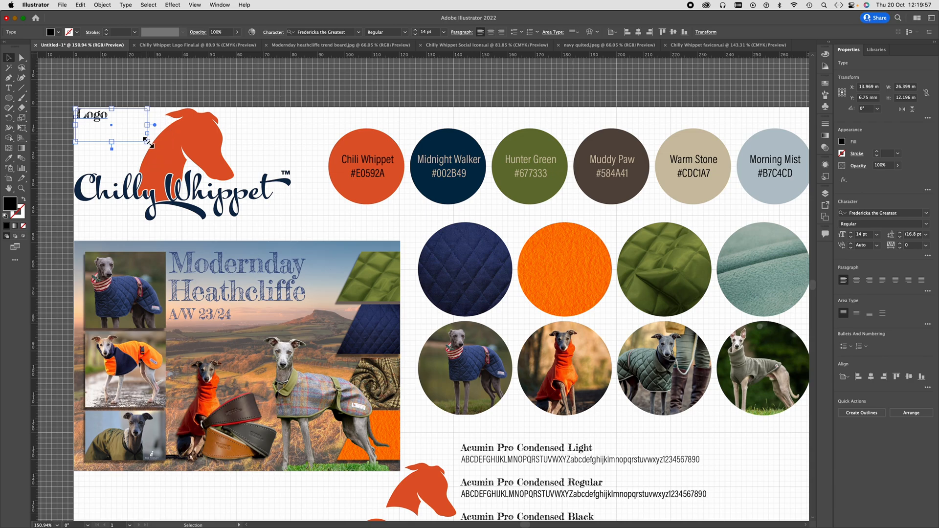
mouse_move(147, 142)
mouse_down()
mouse_move(122, 132)
mouse_move(136, 100)
mouse_move(158, 127)
mouse_up()
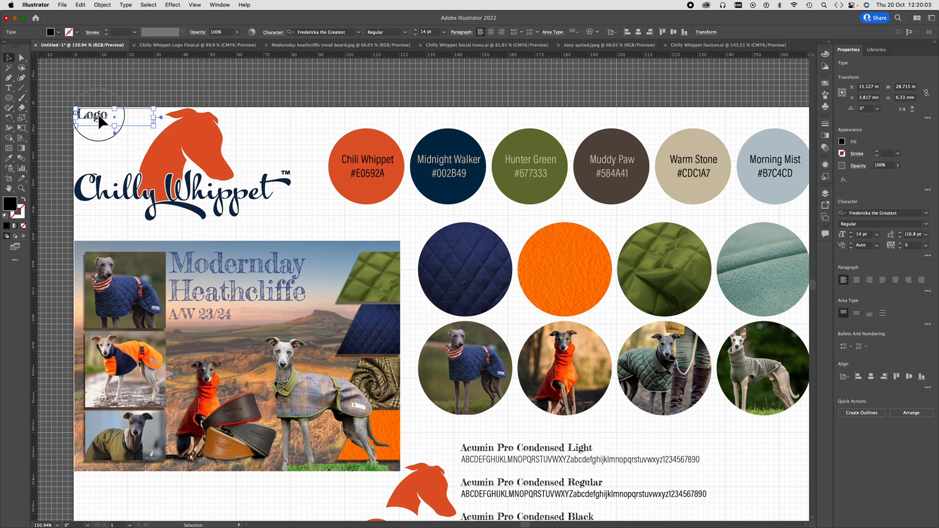
drag(101, 121, 336, 128)
- Retype the copied label as "Brand Colours" in a frame about 36 mm wide and duplicate it above the navy quilted textile circle
click(9, 88)
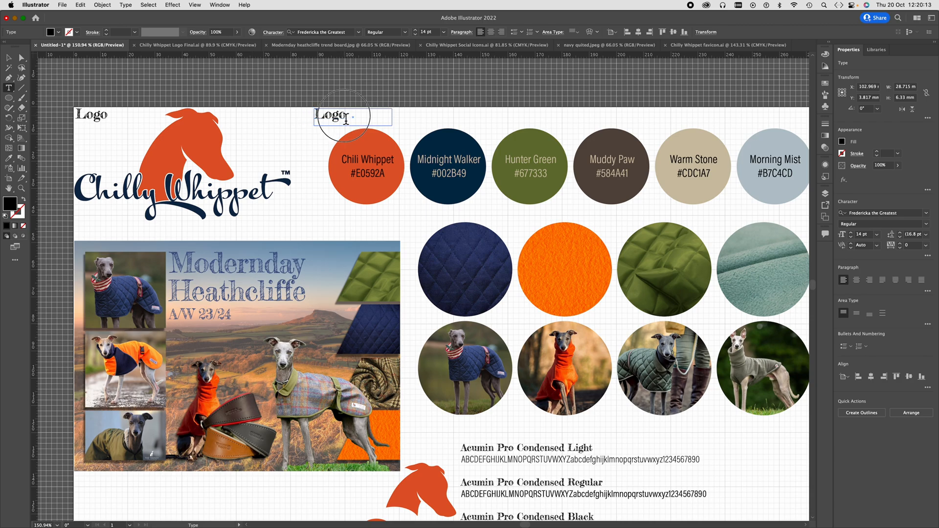
double_click(322, 117)
text(Rran)
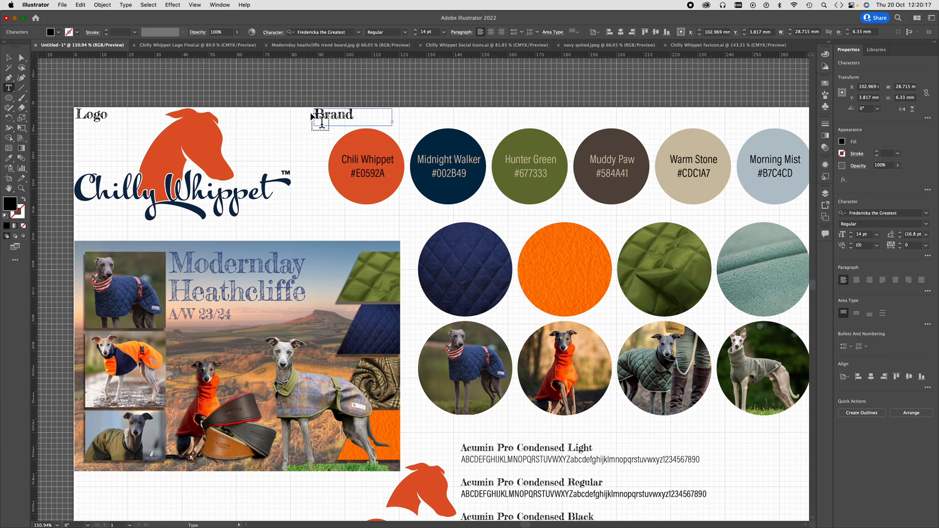
click(9, 57)
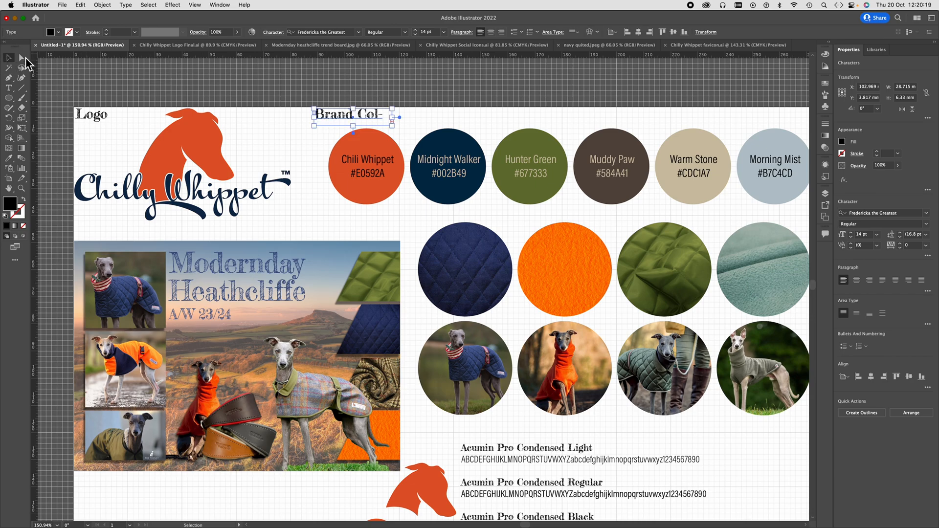
drag(391, 118, 476, 218)
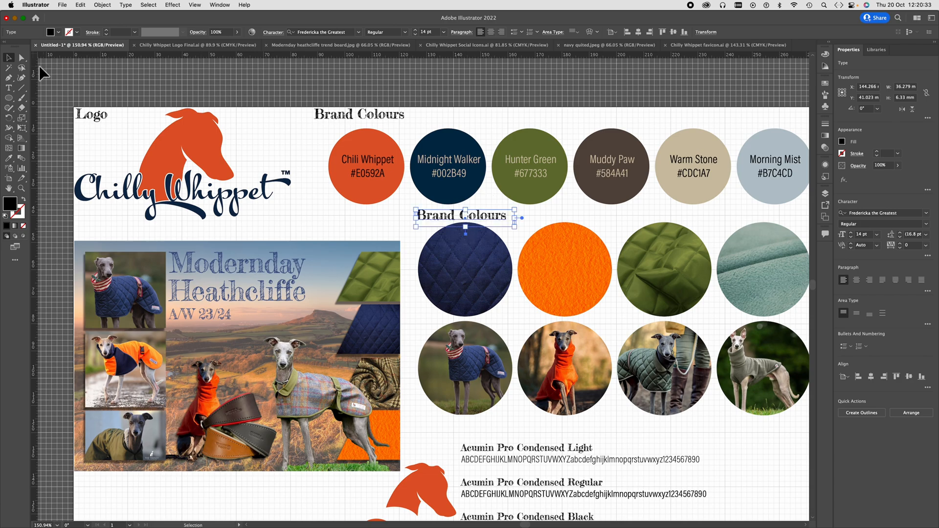
- Change the label above the textile circles to "Images and Textiles" and widen its frame to about 49 mm
click(10, 90)
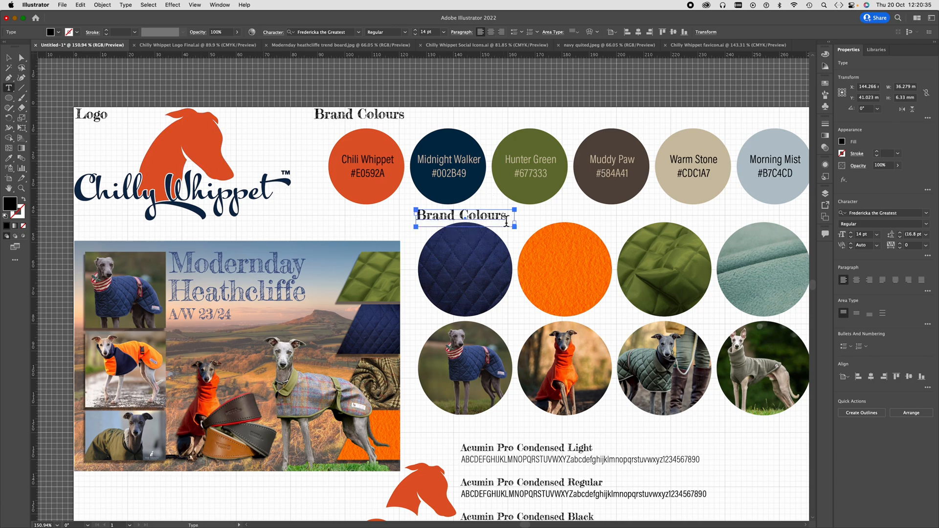
click(507, 220)
drag(507, 221, 404, 216)
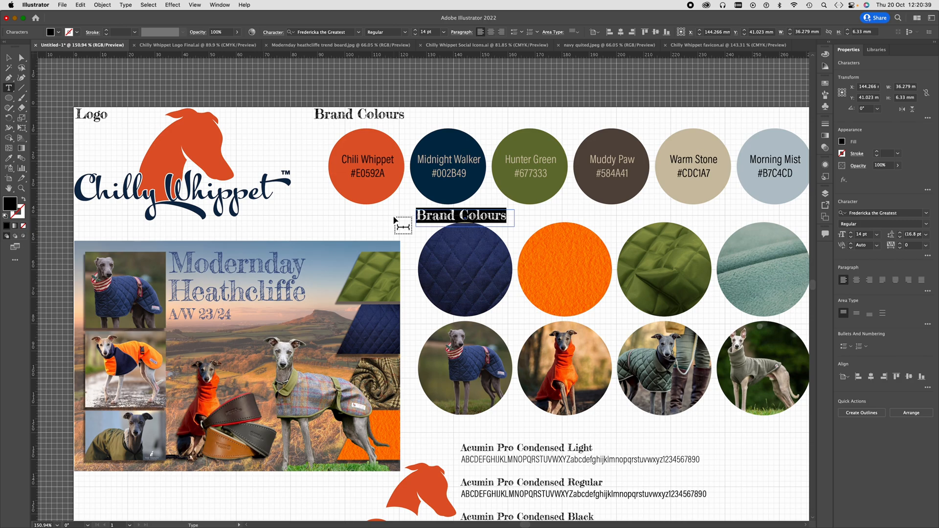
text(Images)
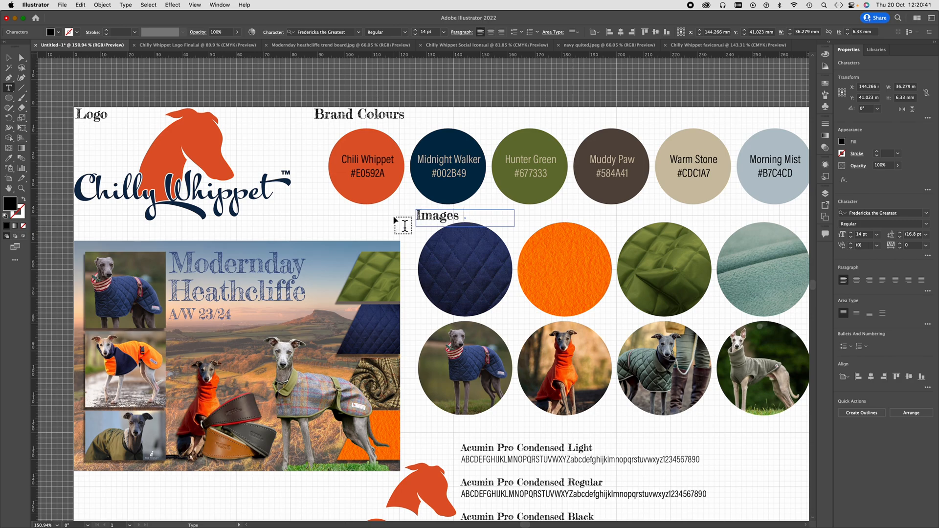
text( and Te)
key(Escape)
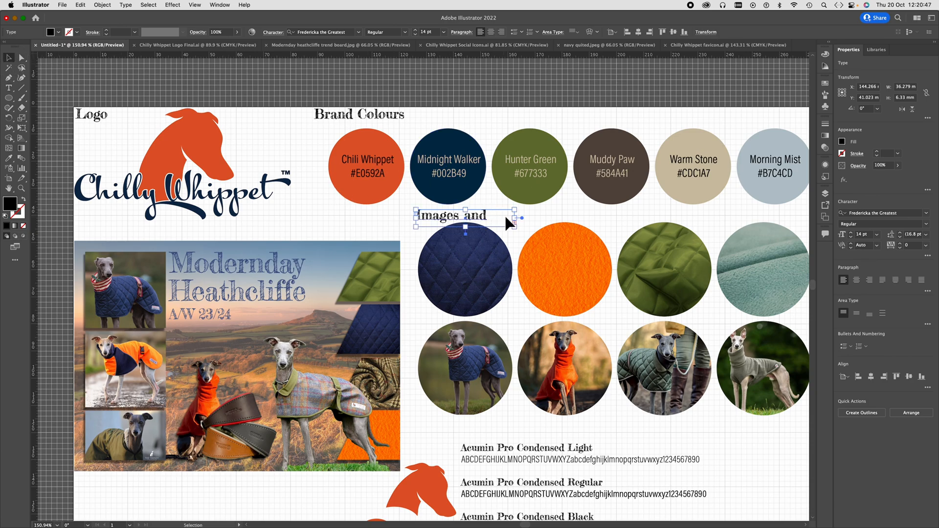
drag(518, 221, 554, 223)
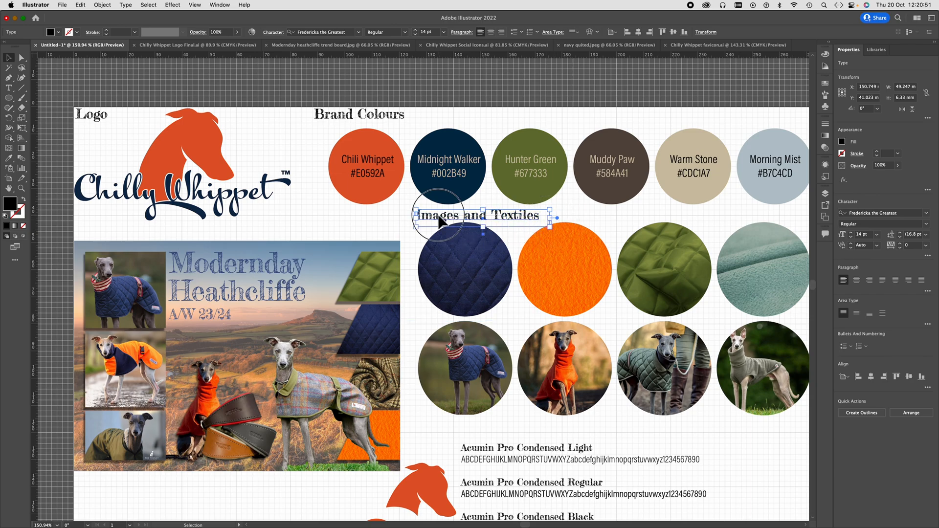
- Copy the "Images and Textiles" label straight down by about 79.5 mm, above the font samples, and change its text to "Typefaces"
drag(443, 221, 424, 430)
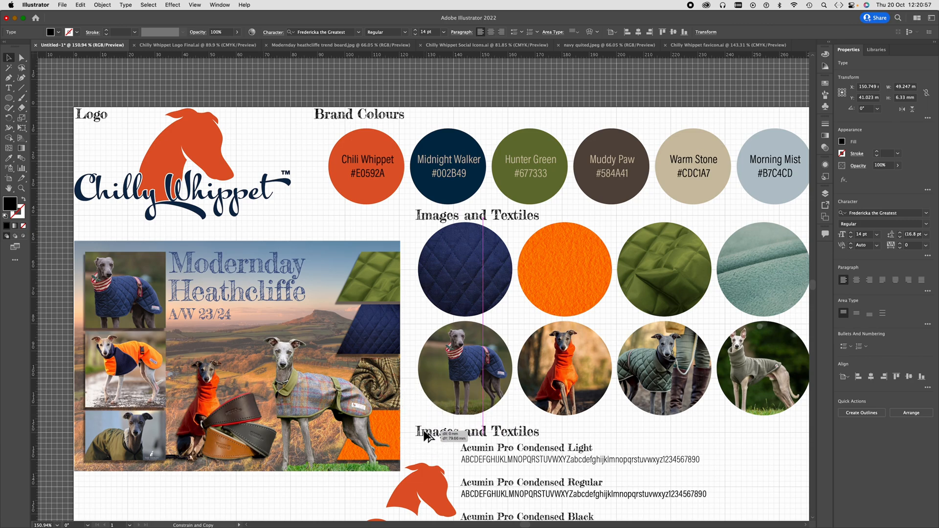
drag(426, 435, 424, 430)
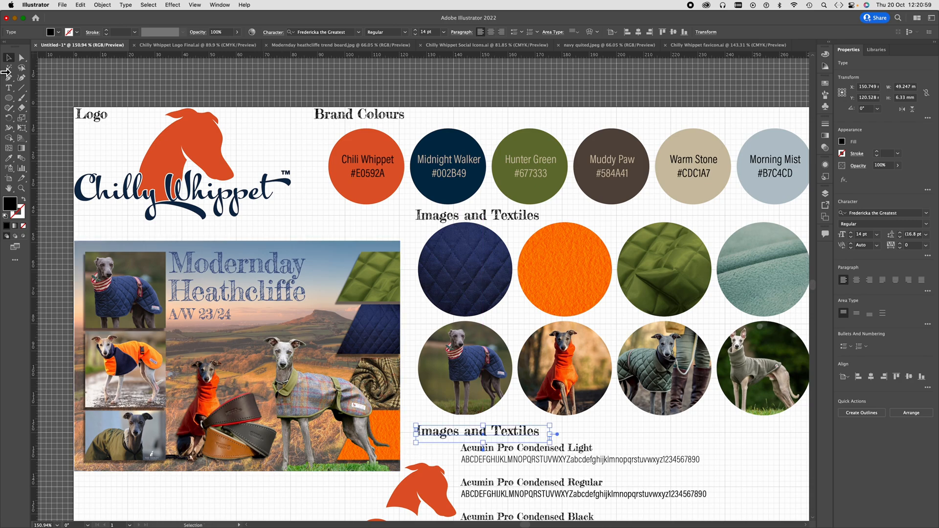
click(9, 87)
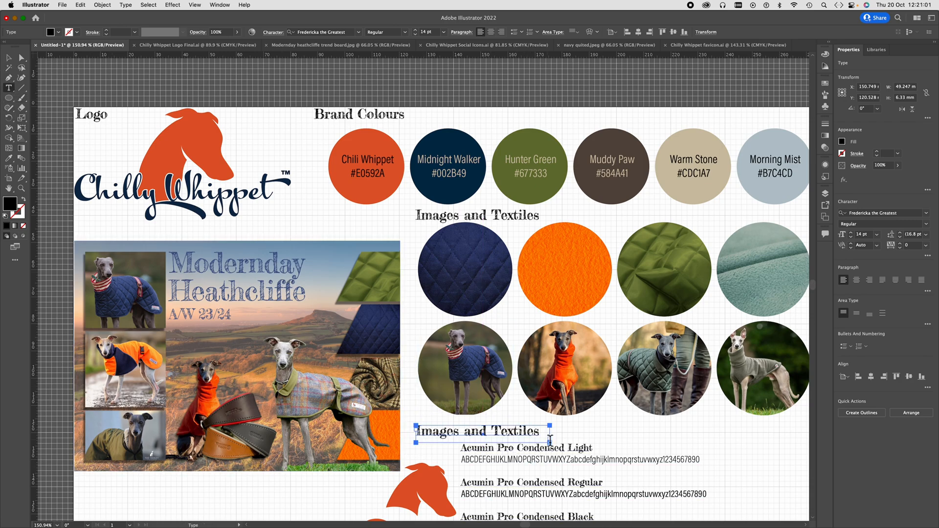
drag(550, 438, 408, 439)
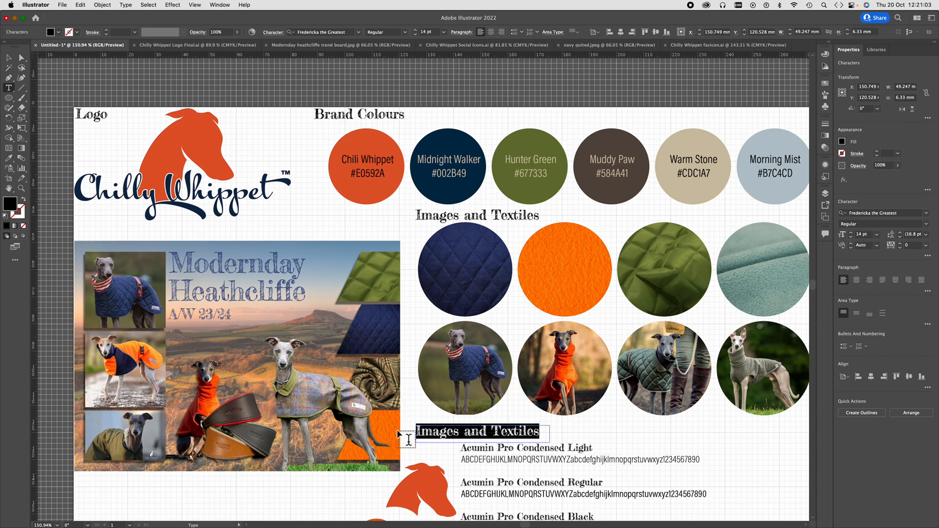
text(Typefaces)
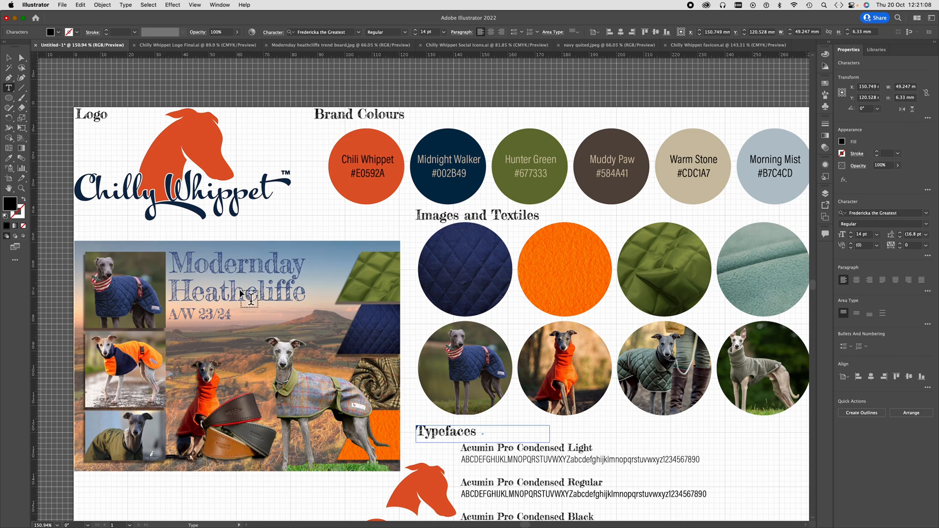
- Align the "Typefaces" label with the font samples' left edge and place a copy beside the favicon reading "Favicon"
scroll(248, 298, down, 4)
scroll(250, 298, down, 2)
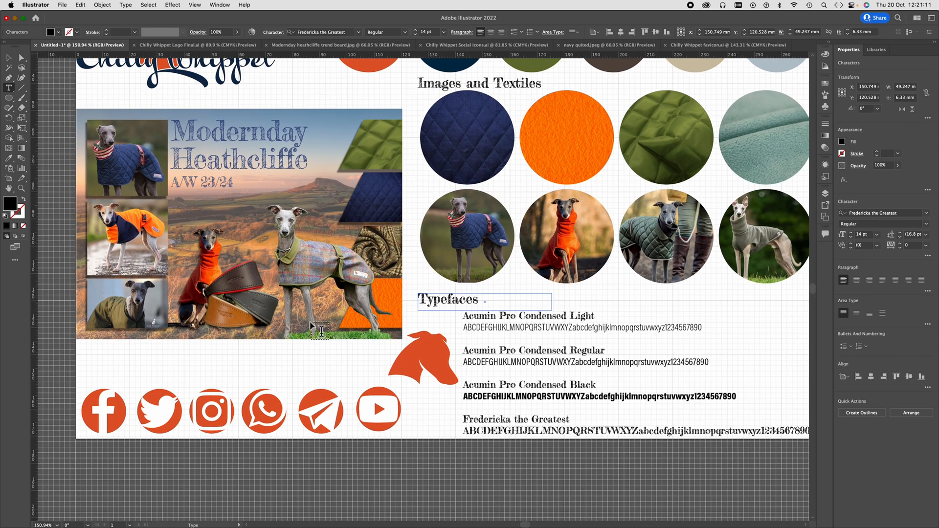
key(Escape)
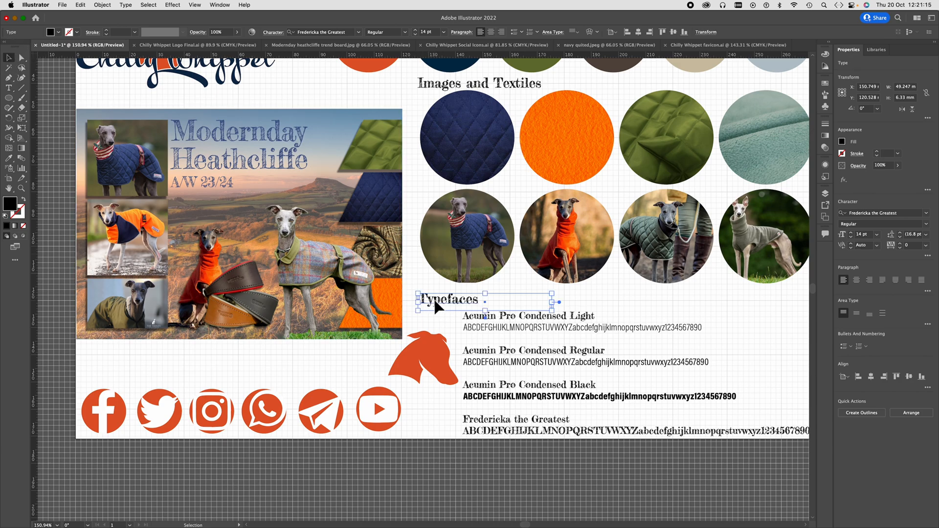
drag(437, 306, 357, 350)
click(482, 306)
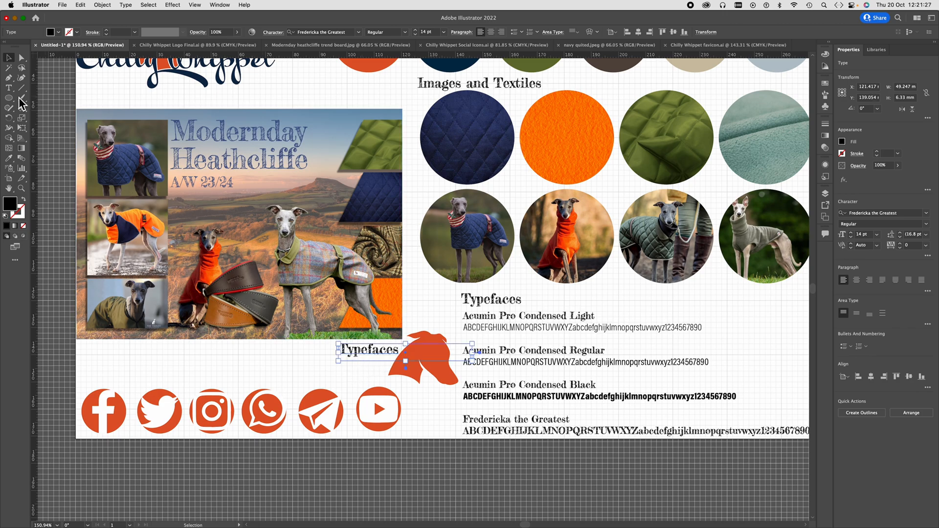
click(8, 88)
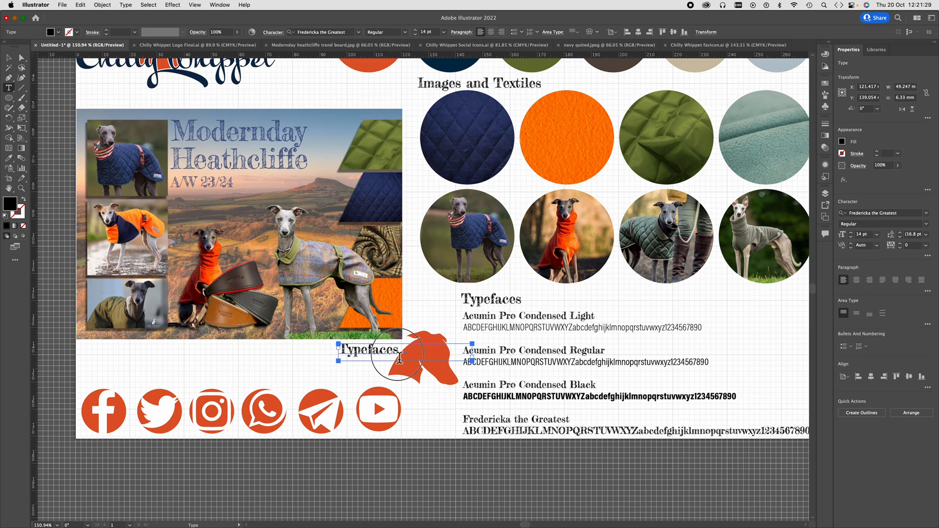
drag(400, 359, 339, 352)
text(Favicon)
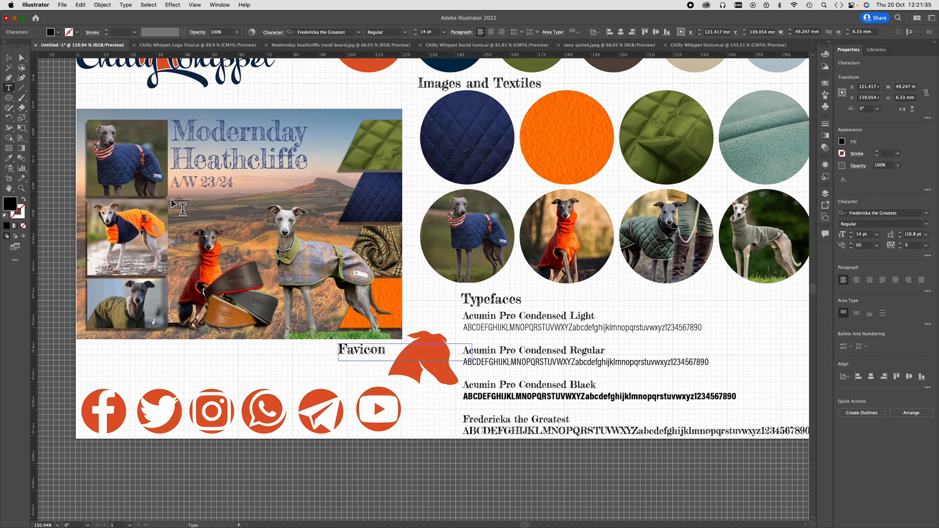
- Copy the "Logo" label straight down by about 43 mm to just above the trend board image
scroll(179, 207, left, 3)
scroll(180, 208, up, 1)
scroll(181, 207, up, 3)
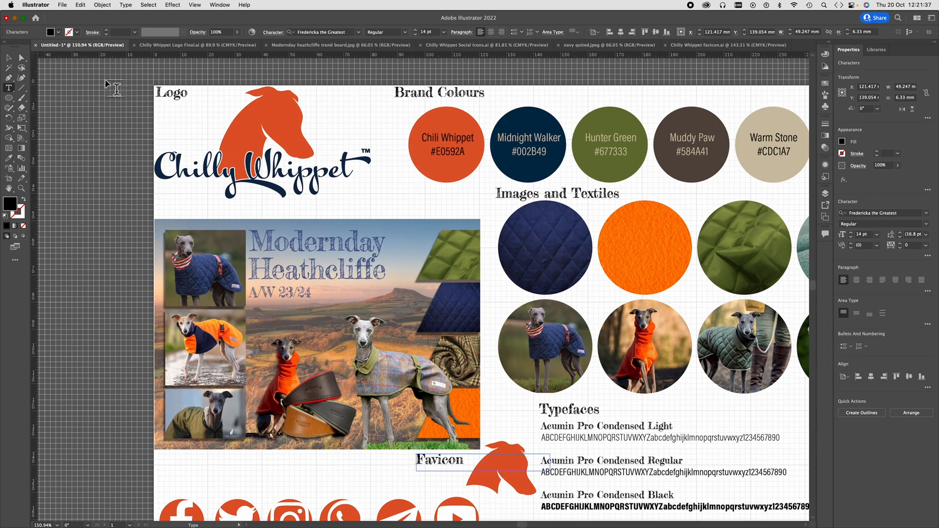
click(9, 59)
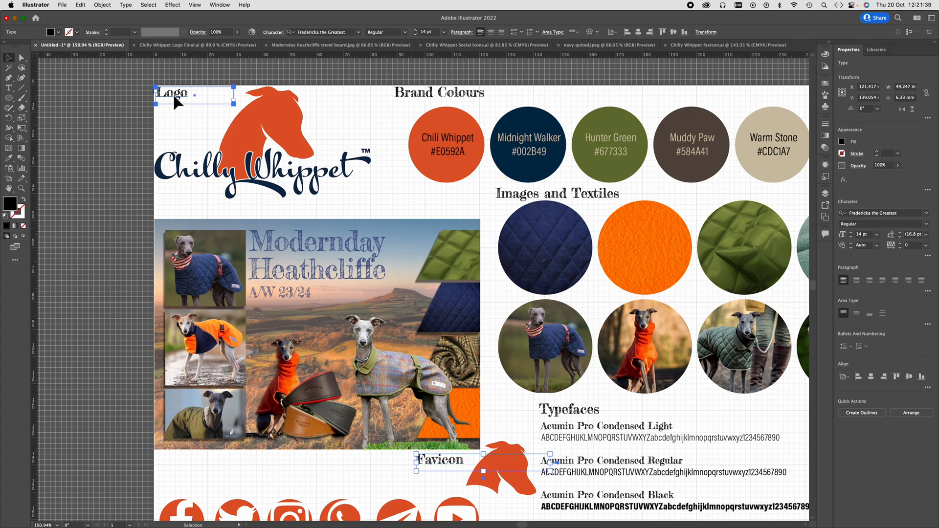
drag(175, 98, 146, 213)
- Change the label above the trend board to "Trend Board example" and widen its frame to about 53 mm
click(9, 88)
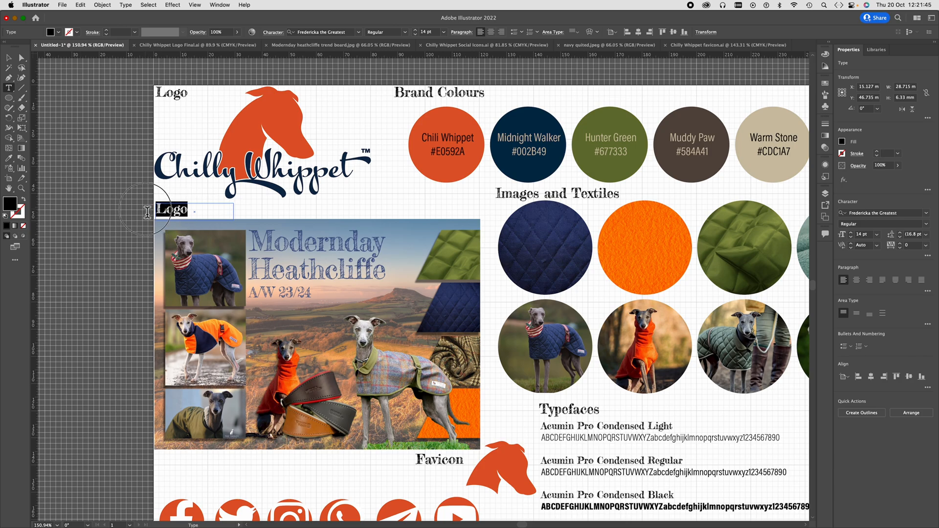
text(Tr)
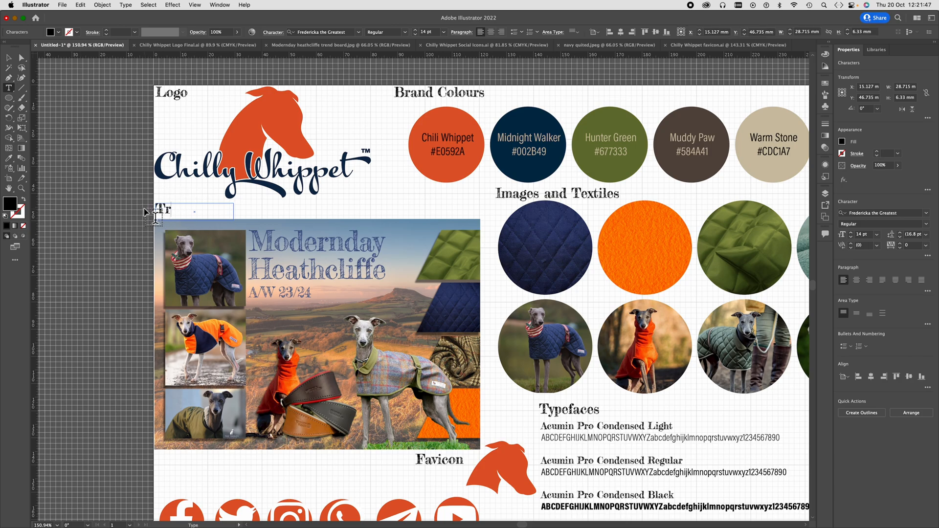
text(end Bo)
key(BackSpace)
key(BackSpace)
key(BackSpace)
key(BackSpace)
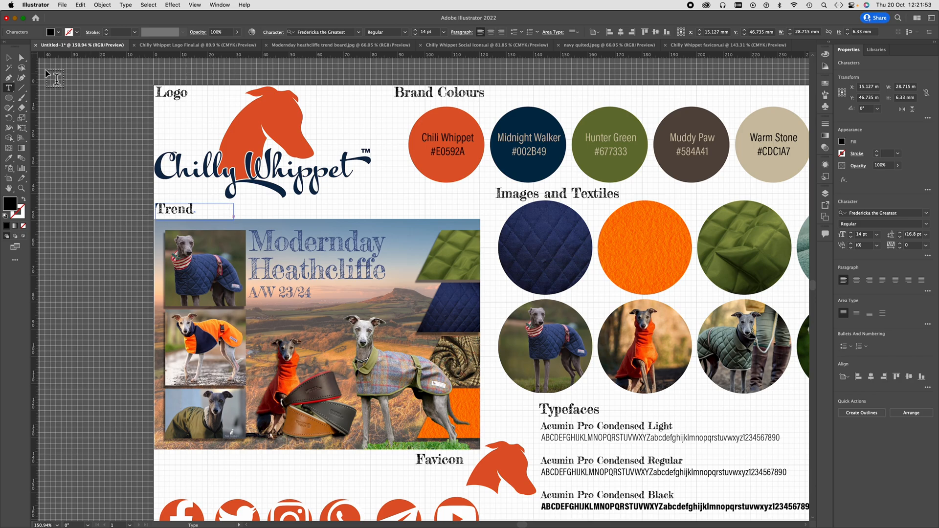
click(9, 57)
drag(239, 214, 299, 211)
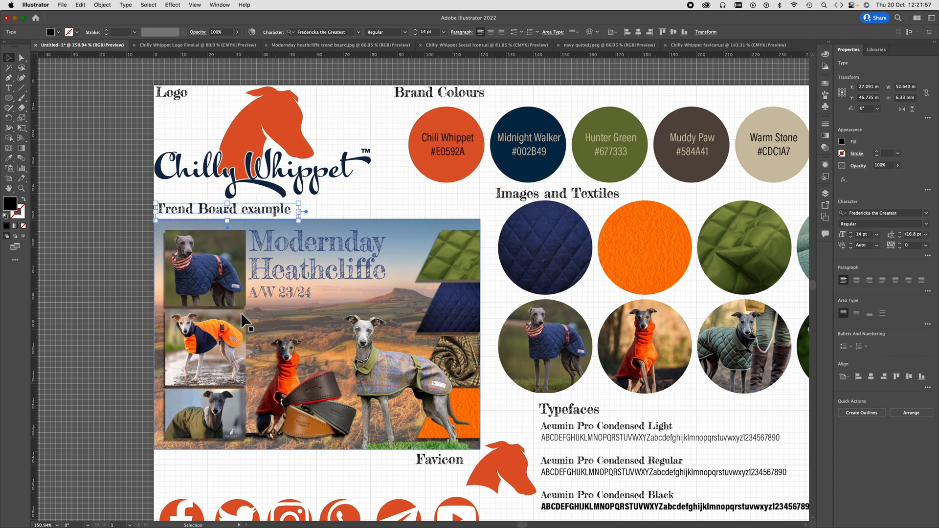
- Capitalise the last word of the trend board label so it reads "Trend Board Example"
click(8, 88)
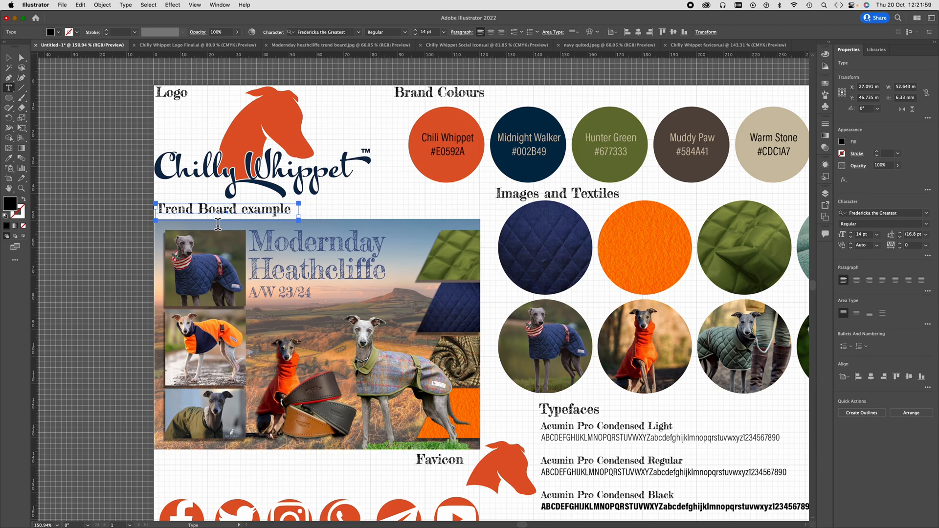
click(243, 214)
drag(243, 215, 248, 215)
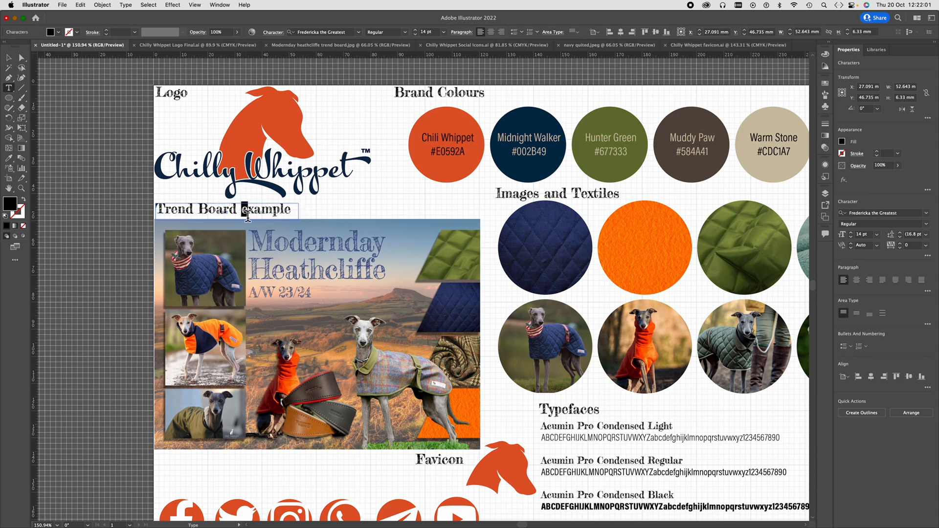
text(E)
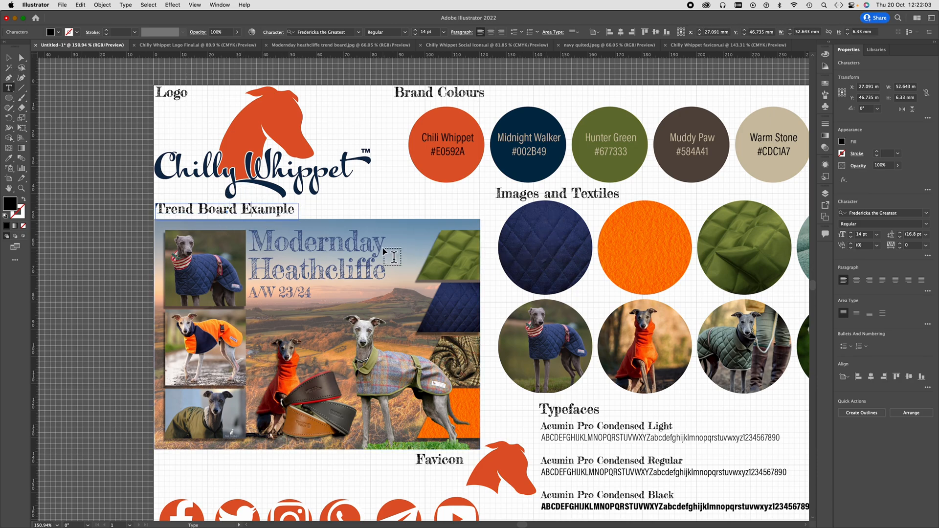
- Copy the "Trend Board Example" label straight down by about 102.5 mm, above the social media icons, and change its text to "Social Icons"
scroll(272, 419, down, 3)
scroll(272, 419, left, 2)
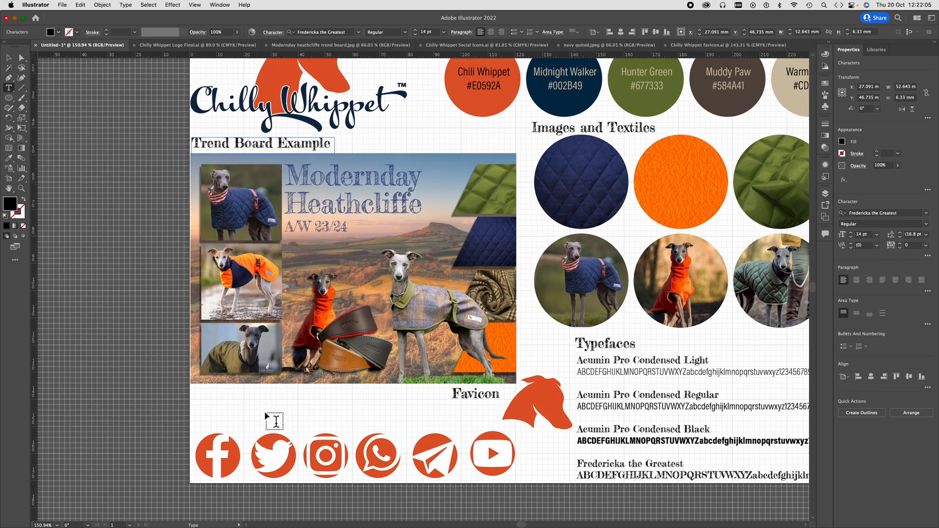
click(9, 61)
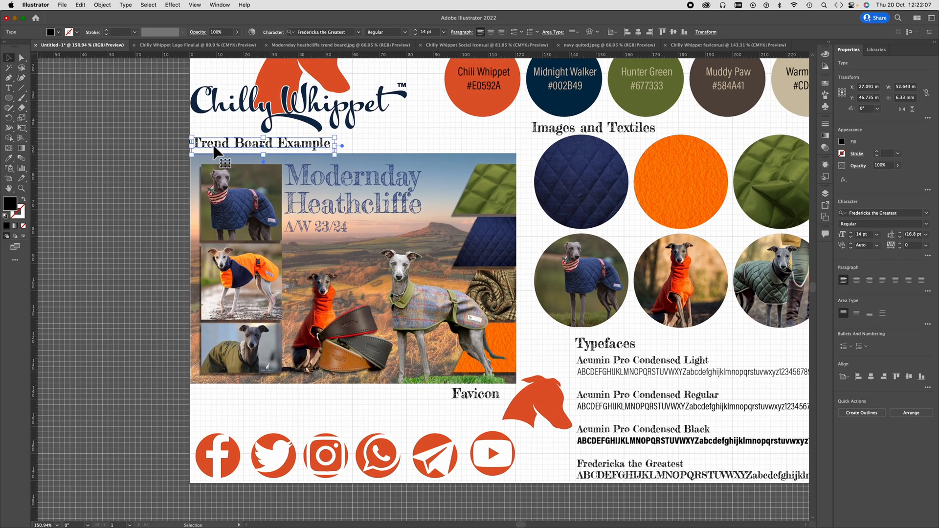
drag(213, 144, 228, 431)
click(8, 87)
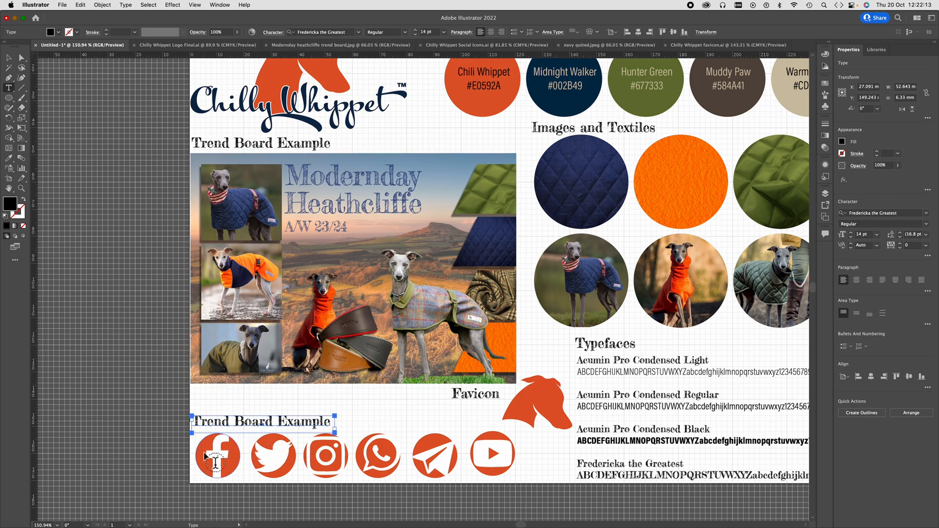
triple_click(249, 422)
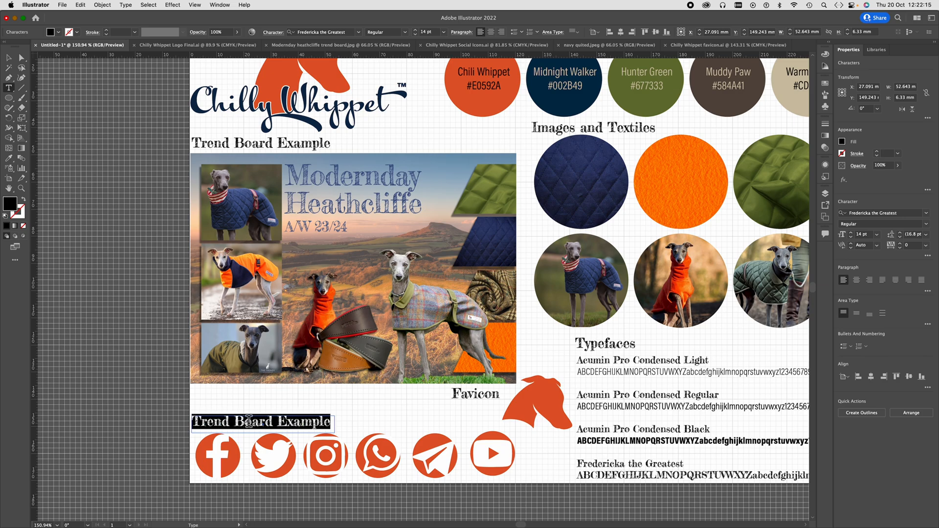
text(Social Icons)
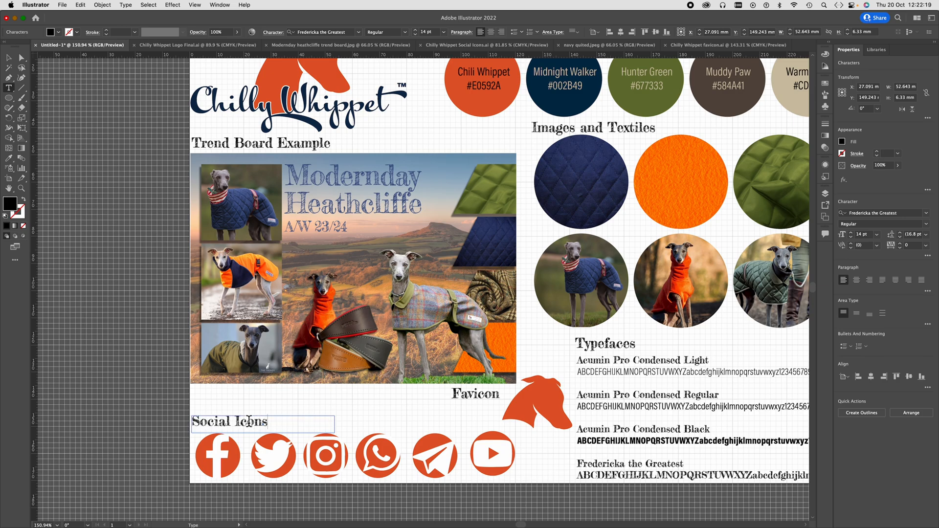
- Save the brand board on the computer as "Brand Board Specific size.ai" in Illustrator 2020 format
scroll(368, 443, down, 10)
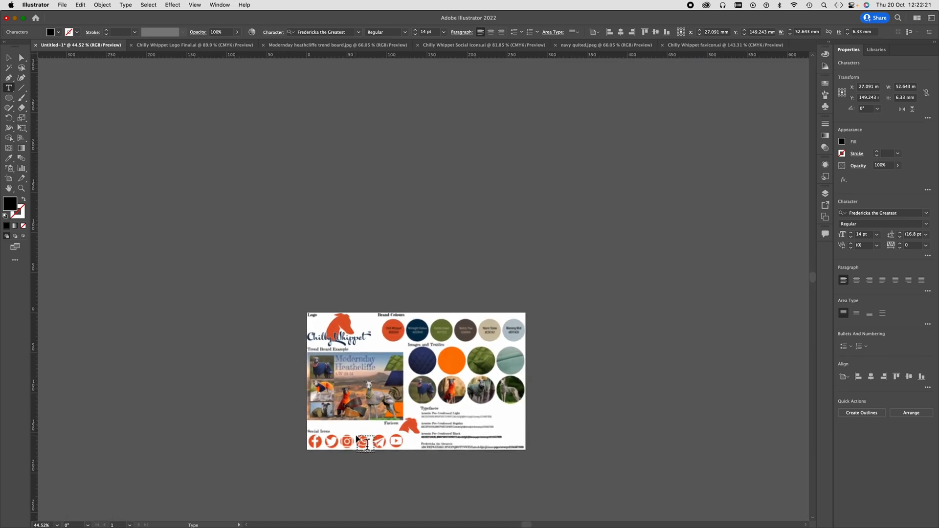
scroll(368, 443, up, 10)
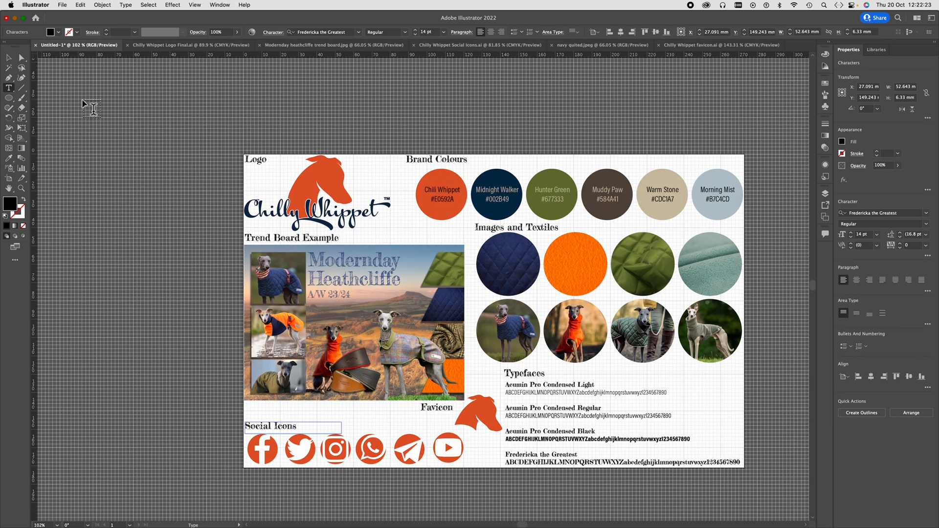
key(Escape)
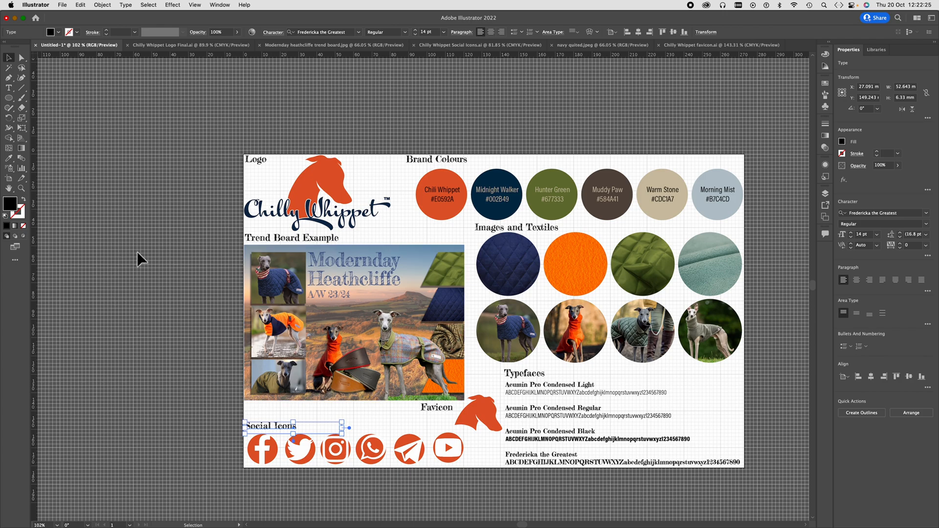
click(62, 6)
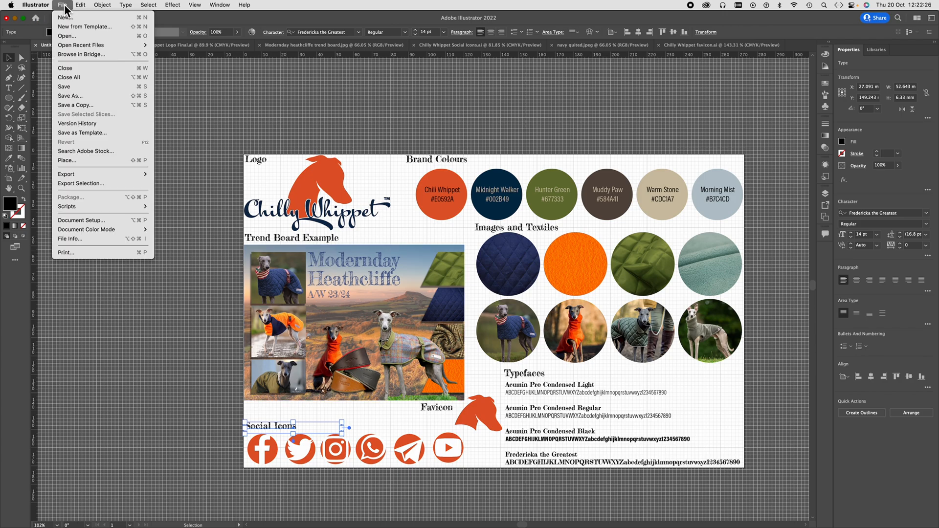
click(64, 88)
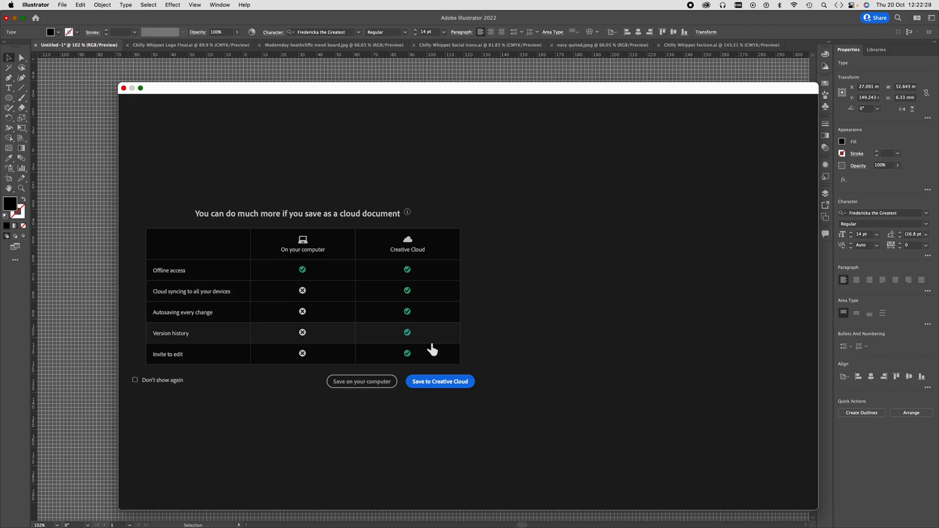
click(369, 386)
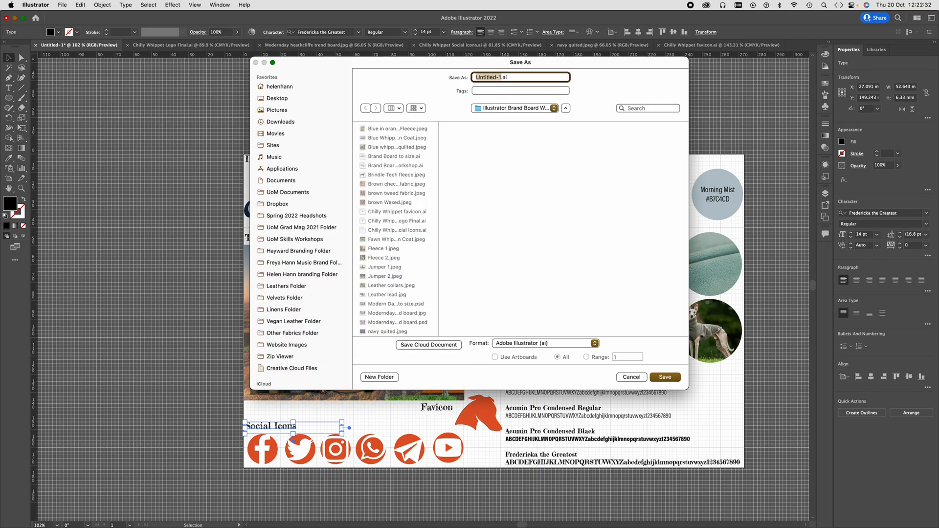
text(Brand Board Specific size)
click(666, 377)
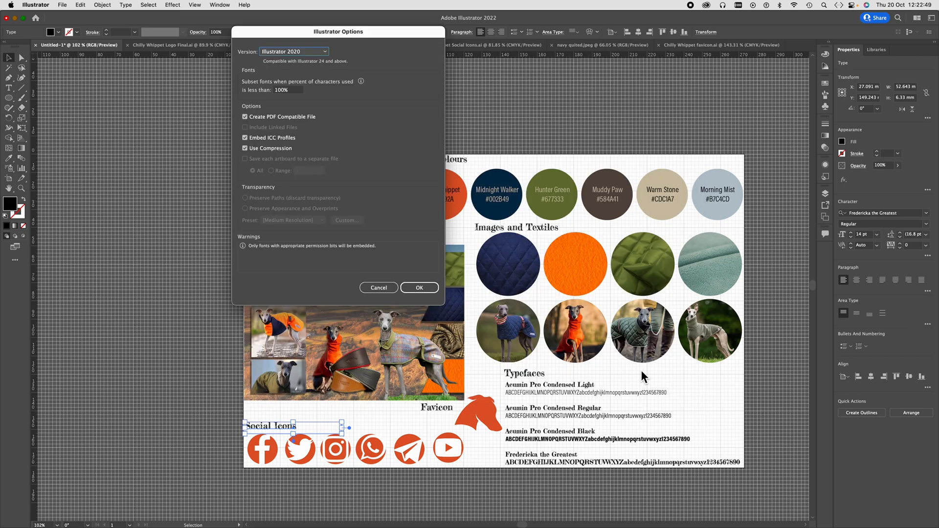
click(412, 288)
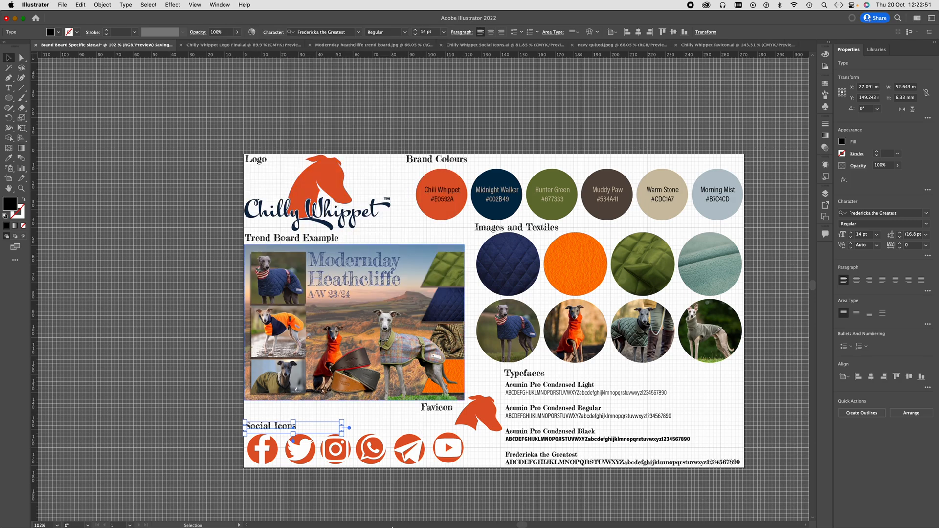
- Switch to InDesign, place "Brand Board Specific size.ai" into the empty 273 x 171 mm frame on the Brand Board page, and deselect it
click(300, 509)
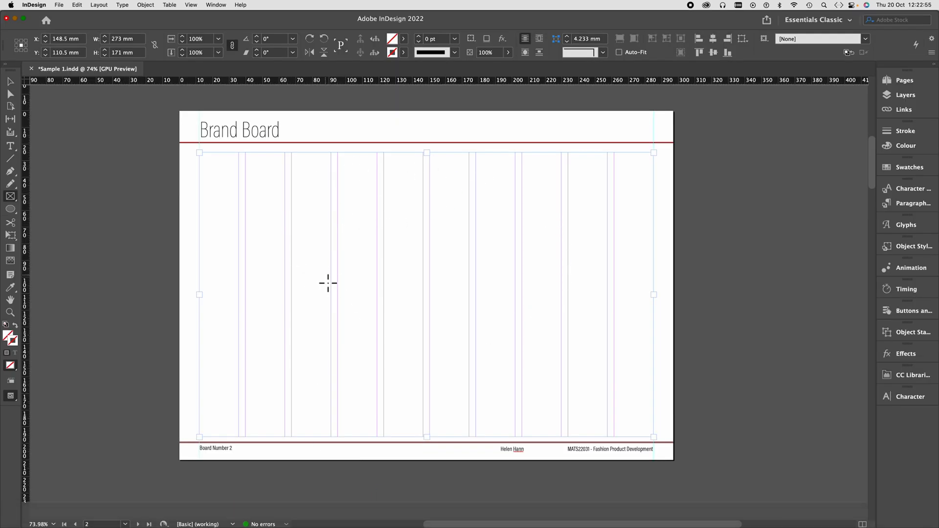
click(58, 5)
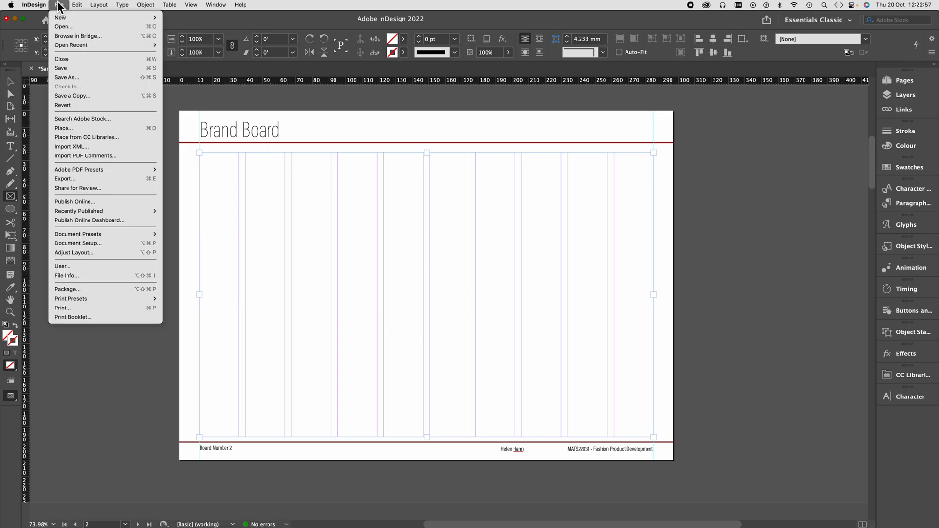
click(68, 129)
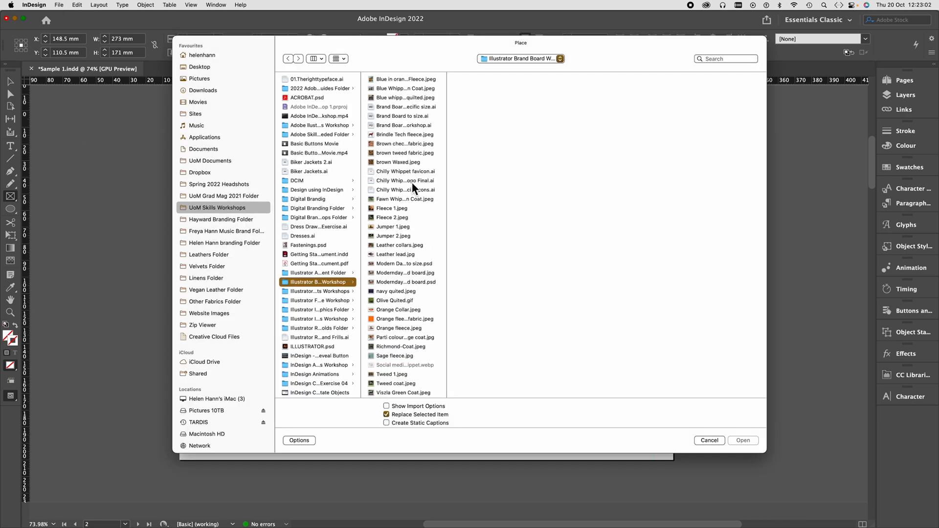
click(414, 107)
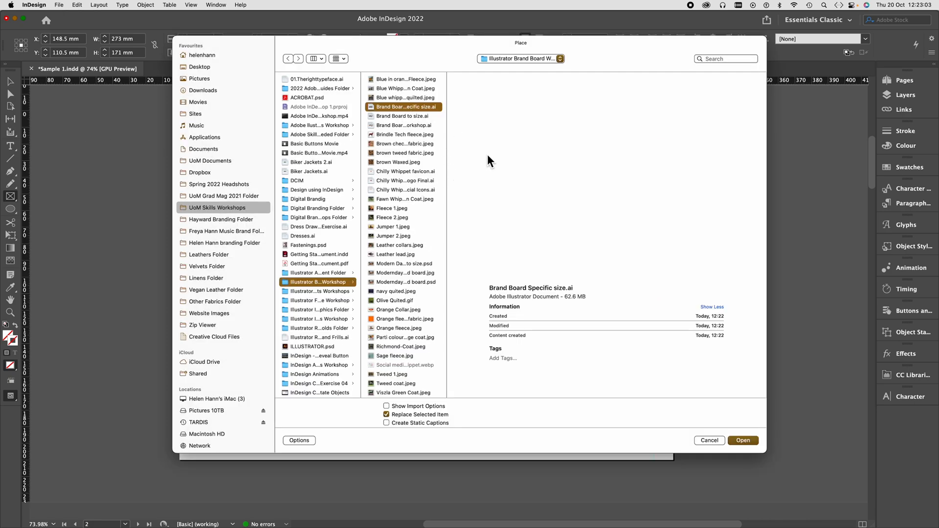
click(750, 441)
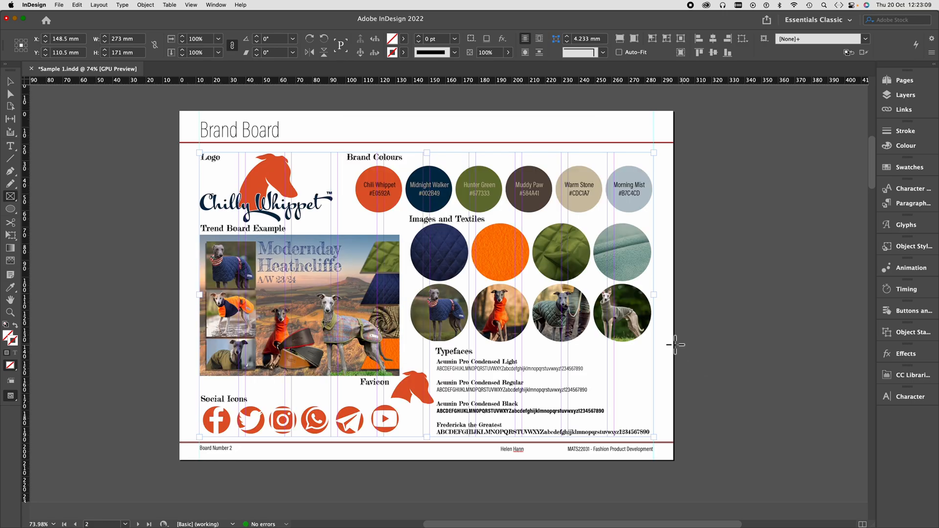
click(10, 82)
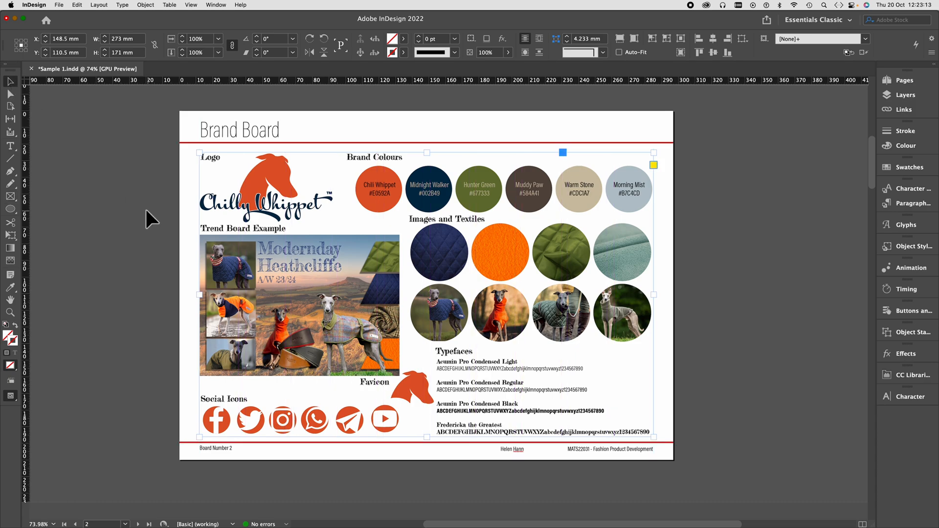
click(750, 357)
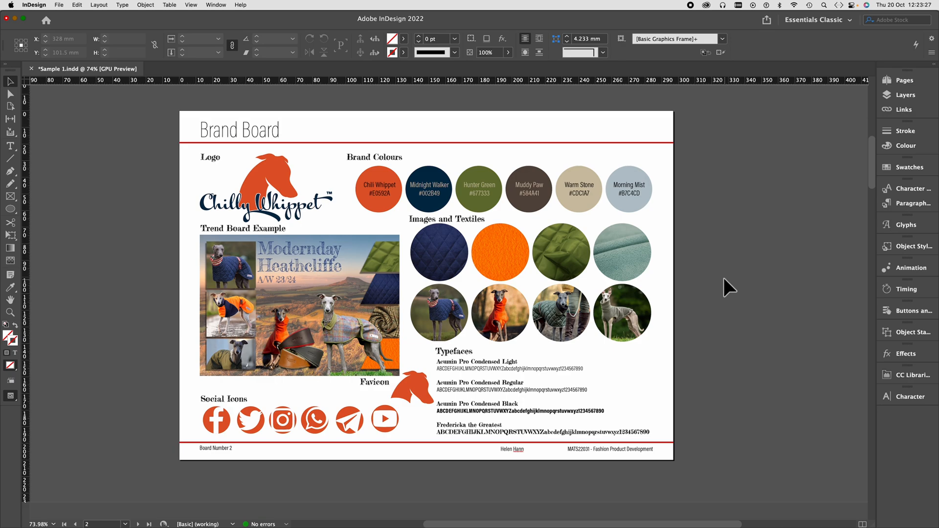
- Examine the document's linked files and the pages on which they are placed
click(903, 110)
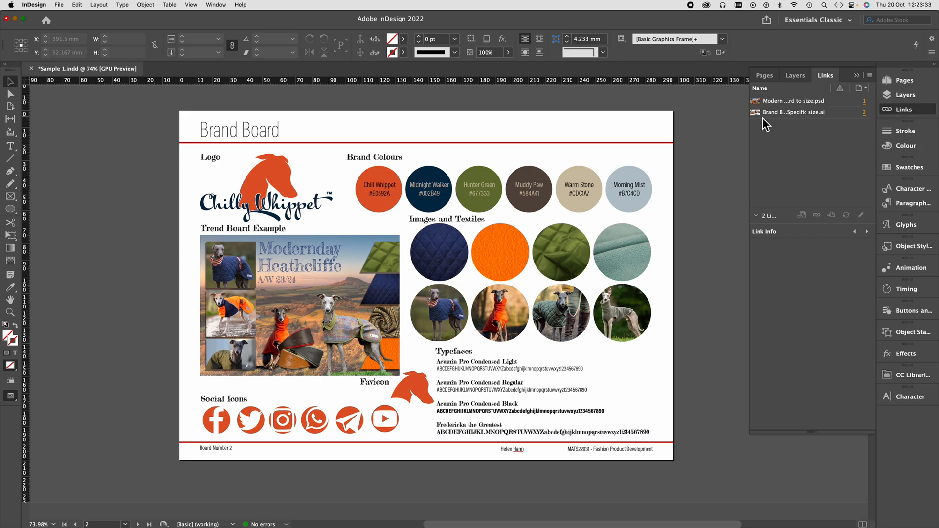
scroll(706, 171, up, 10)
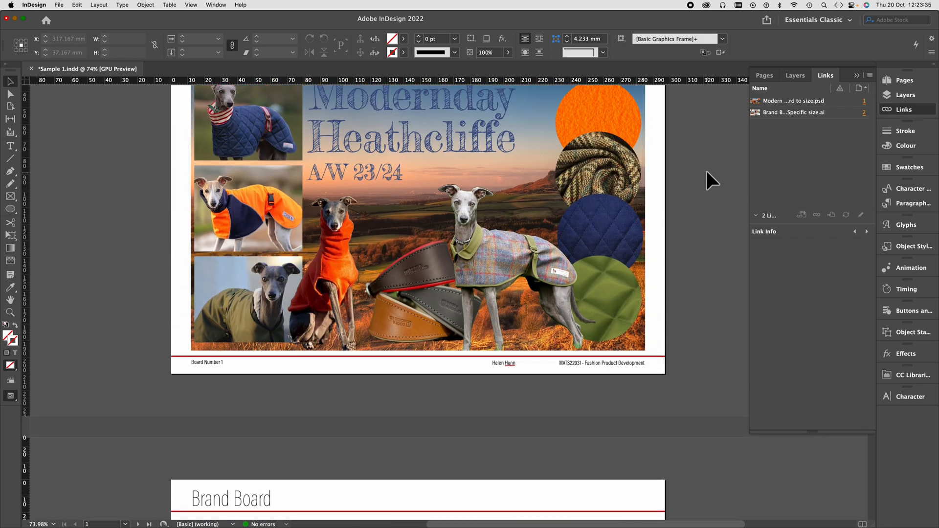
scroll(708, 168, down, 5)
scroll(696, 196, down, 6)
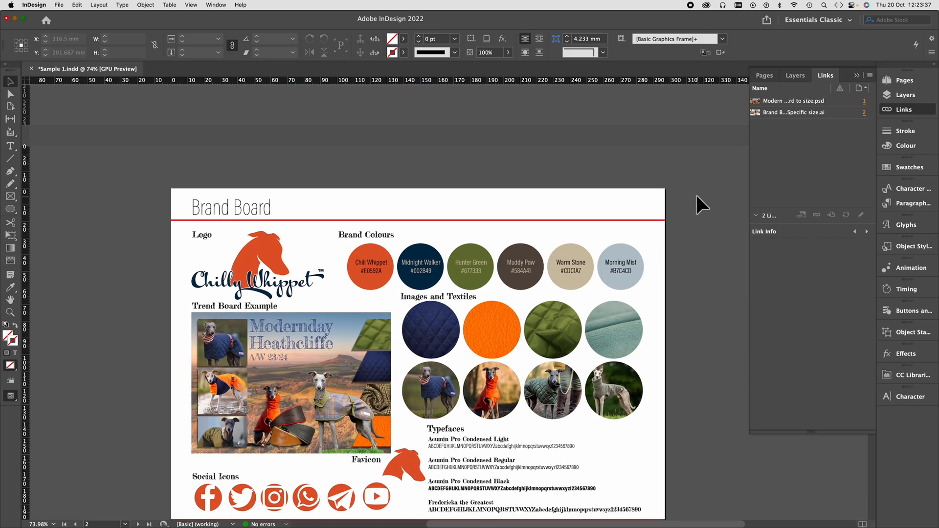
scroll(697, 196, up, 3)
scroll(696, 196, down, 3)
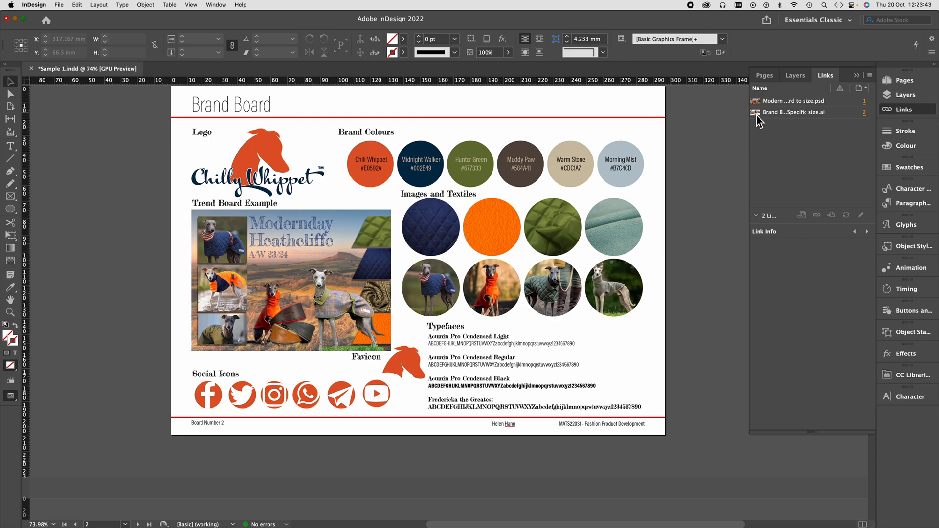
- Switch back to Illustrator and scale the trend board image down proportionally to about 114 x 80 mm
mouse_move(357, 522)
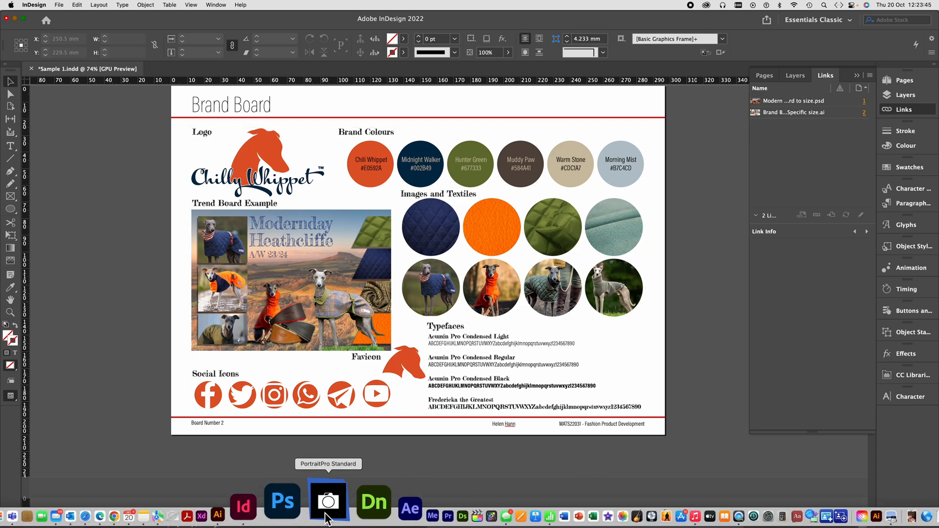
click(282, 512)
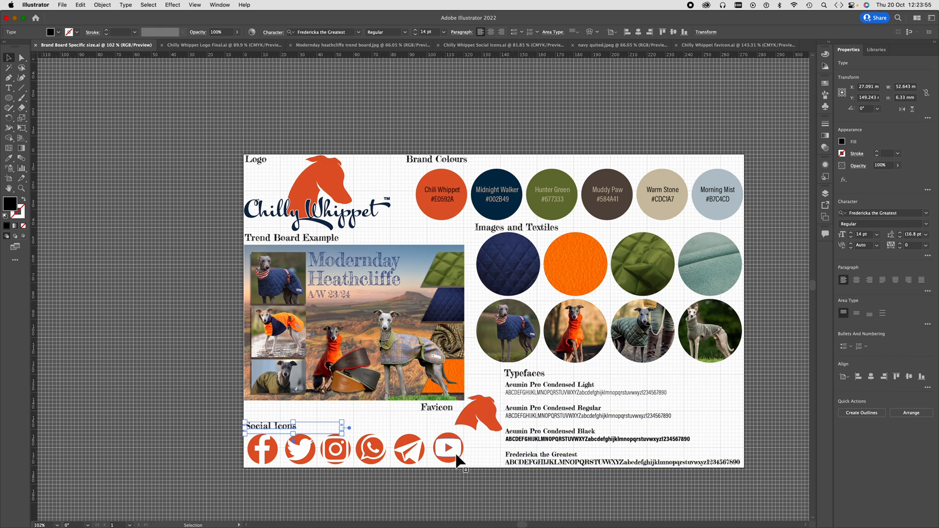
click(417, 341)
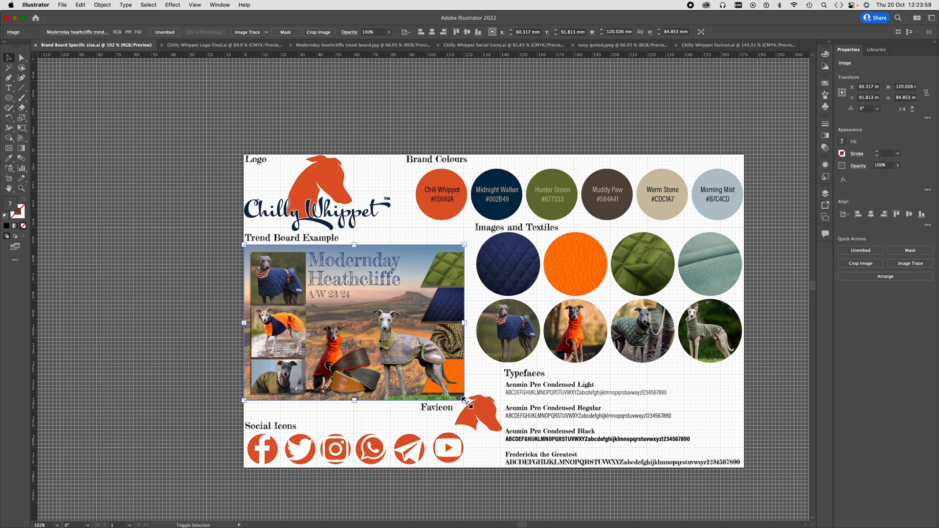
drag(464, 398, 460, 396)
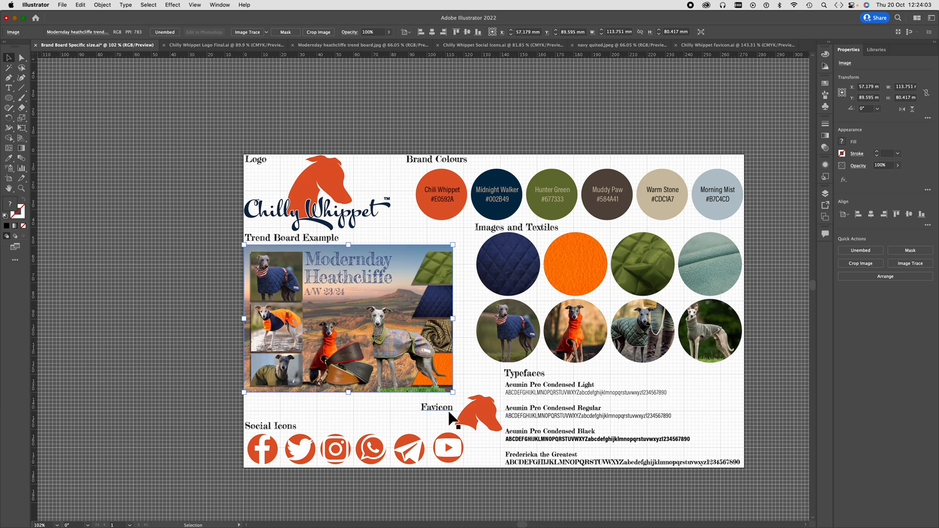
- Move the "Favicon" label to directly above the whippet head favicon
click(467, 419)
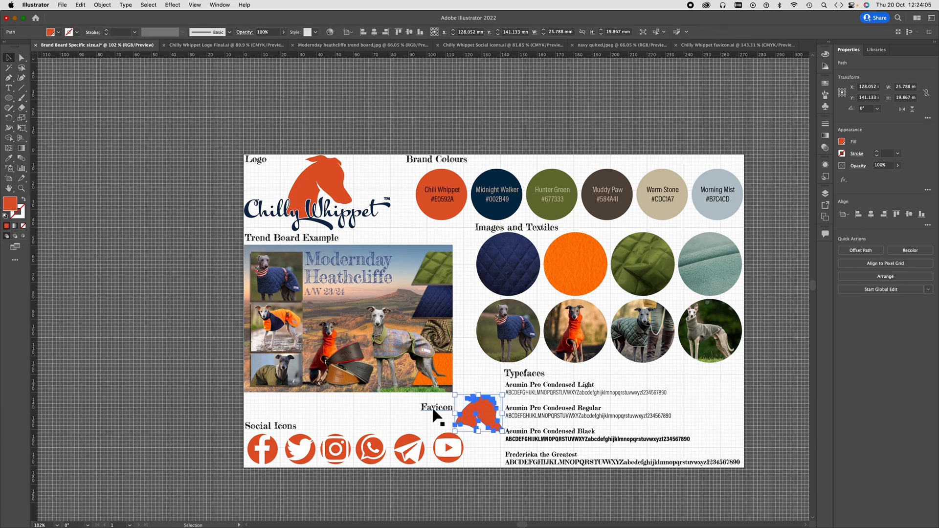
drag(432, 411, 473, 390)
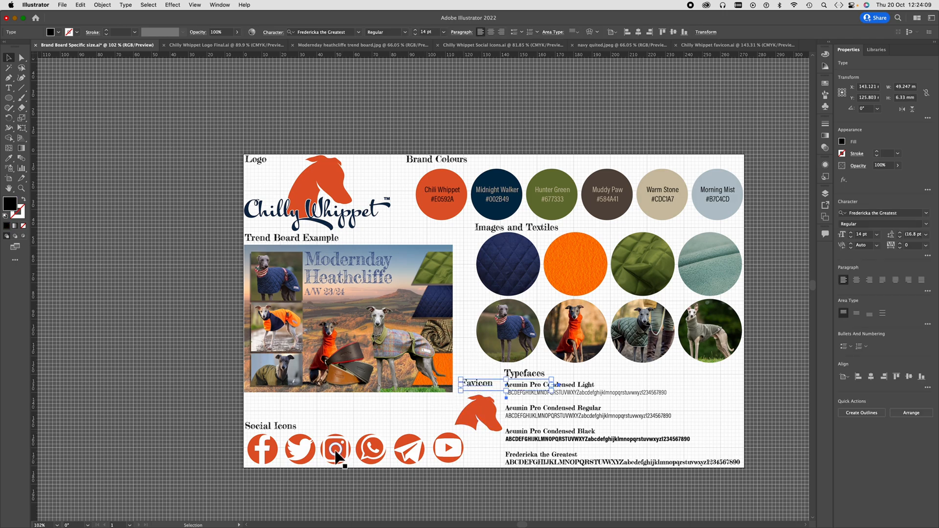
click(261, 428)
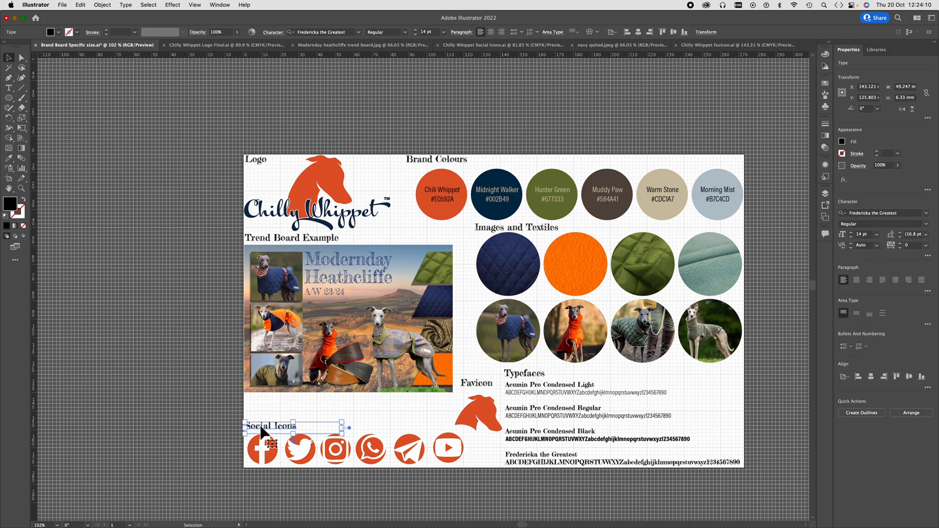
shift+click(266, 458)
shift+click(299, 459)
shift+click(336, 451)
shift+click(370, 450)
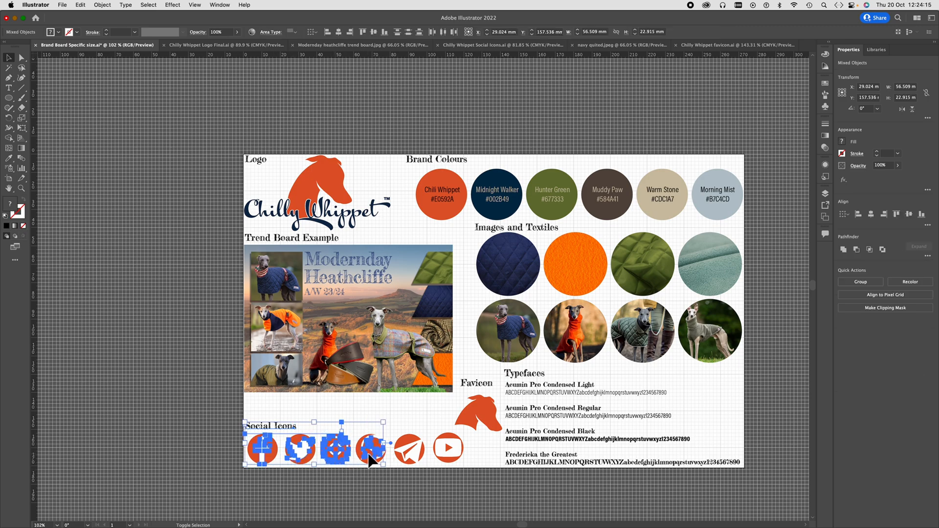
shift+click(407, 449)
shift+click(457, 460)
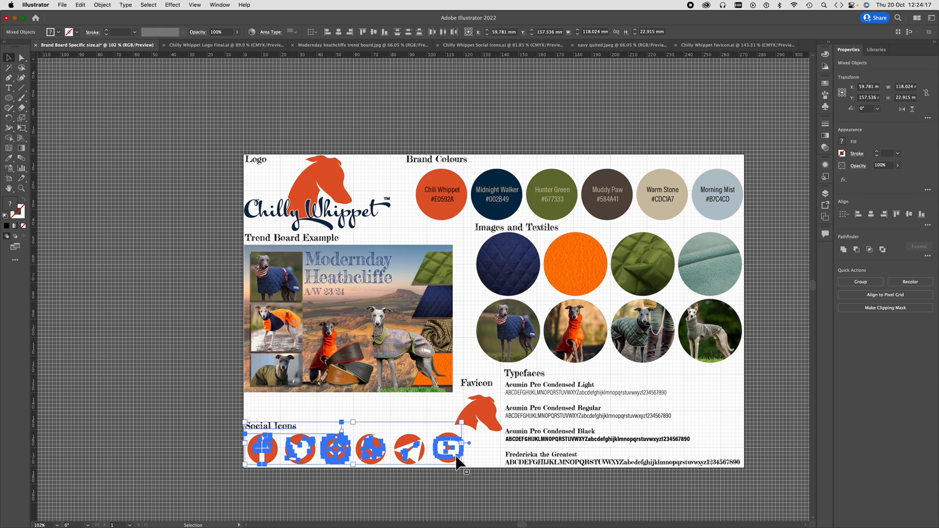
shift+click(252, 427)
click(206, 441)
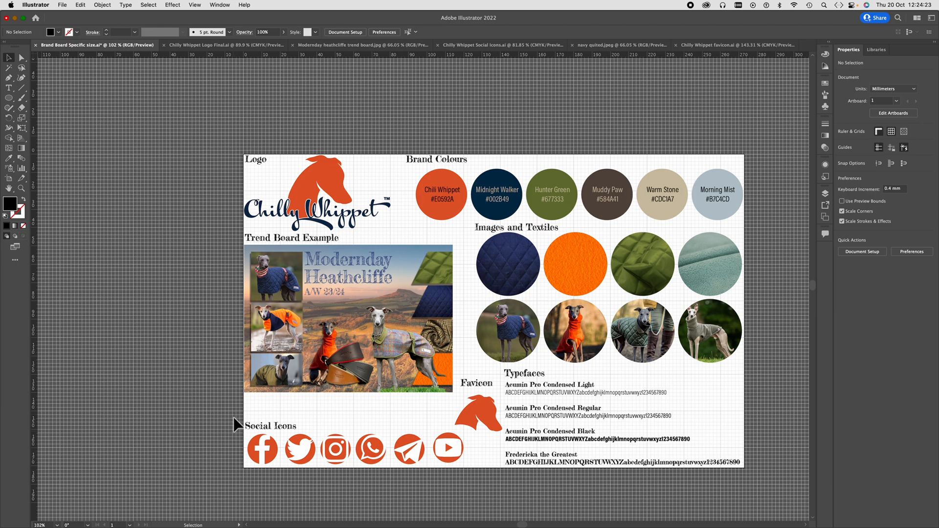
- Select the "Social Icons" label with all six social media icons, move them up together by 3.6 mm, and deselect
drag(235, 423, 439, 480)
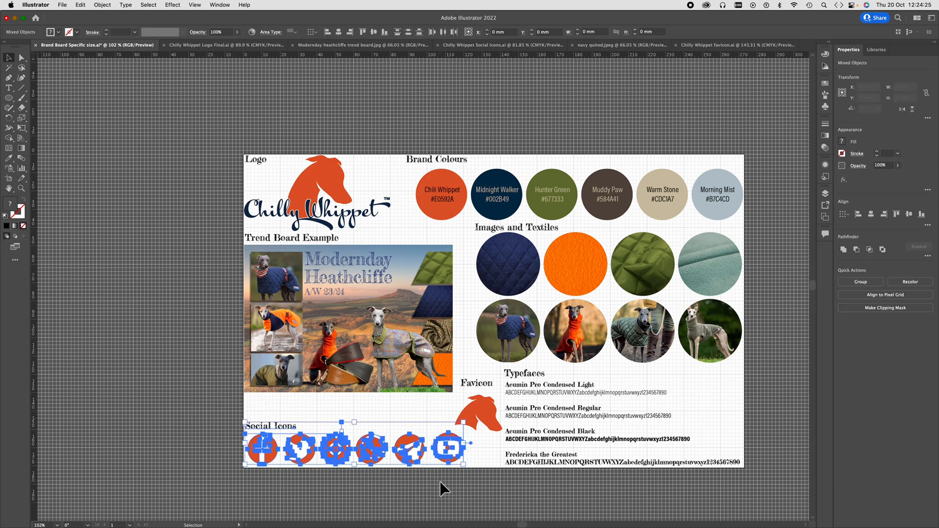
key(Up)
key(Up)
key(Up)
key(Up)
key(Up)
key(Up)
key(Up)
key(Up)
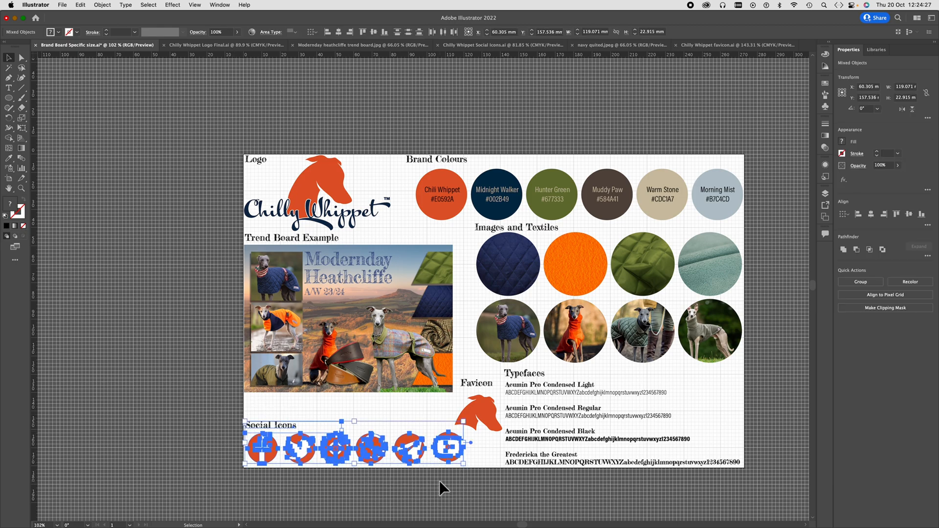
key(Up)
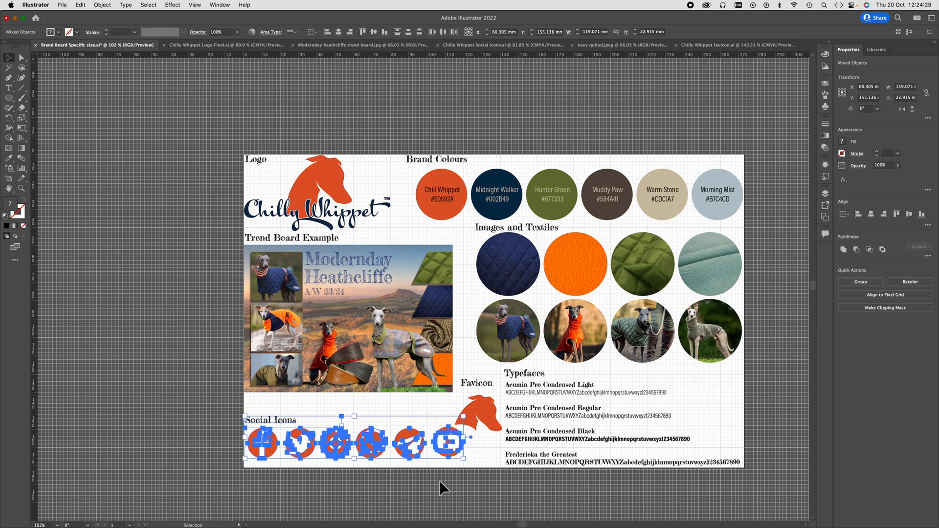
key(Up)
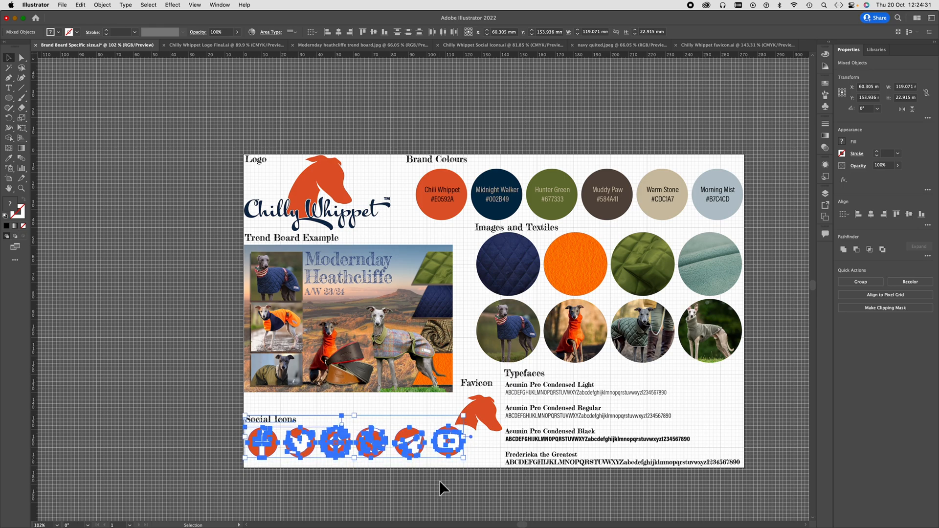
click(498, 516)
- Move the "Favicon" label and whippet head together to the right of the typeface samples, beneath the last dog image, and deselect
click(491, 416)
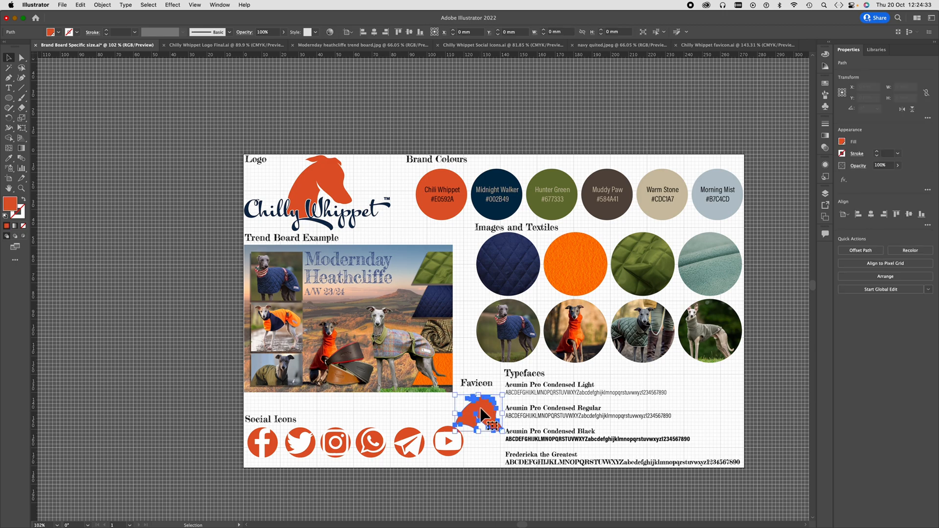
shift+click(480, 386)
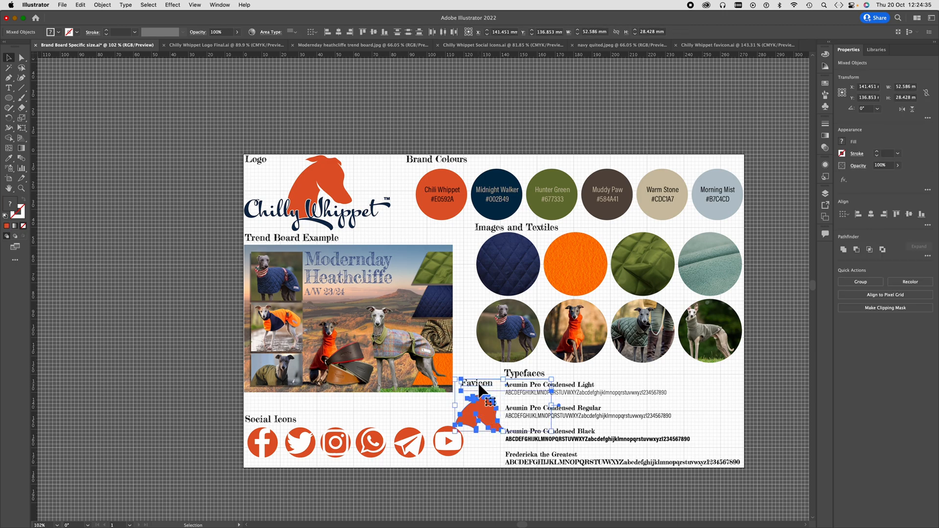
drag(489, 393, 715, 385)
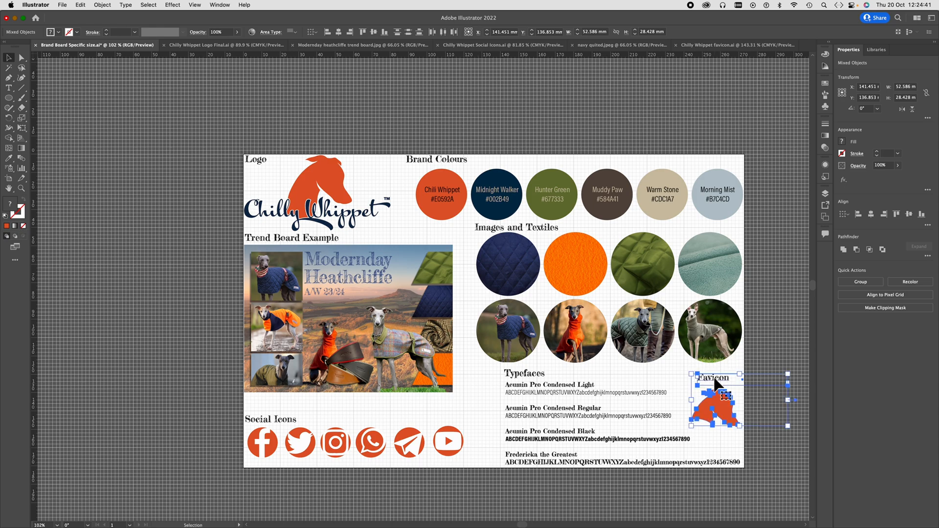
click(526, 495)
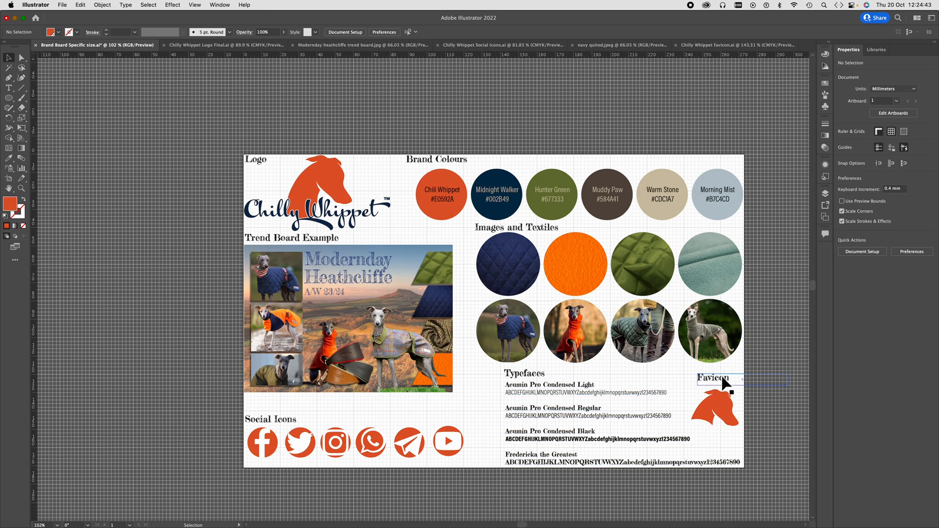
- Shift the typeface samples about 17 mm left and align the "Typefaces" heading with their left edge
drag(539, 422, 511, 413)
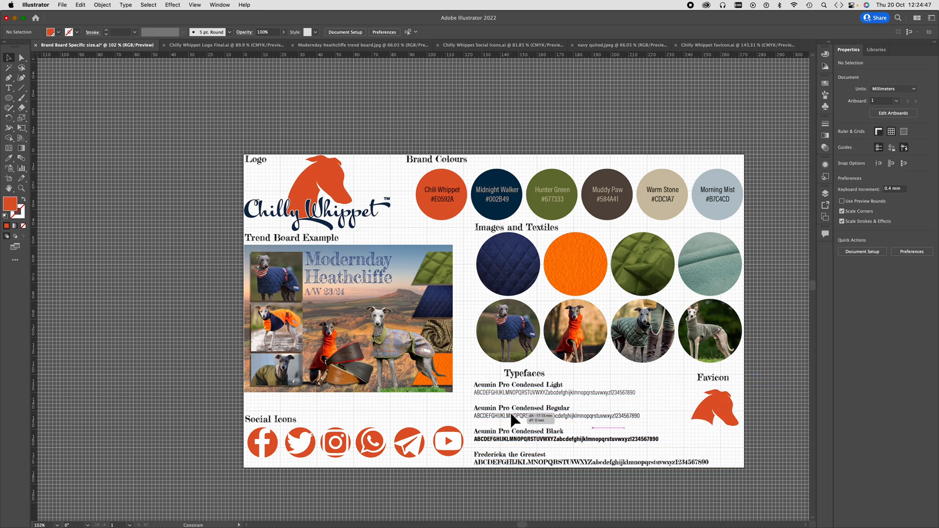
drag(522, 372, 491, 374)
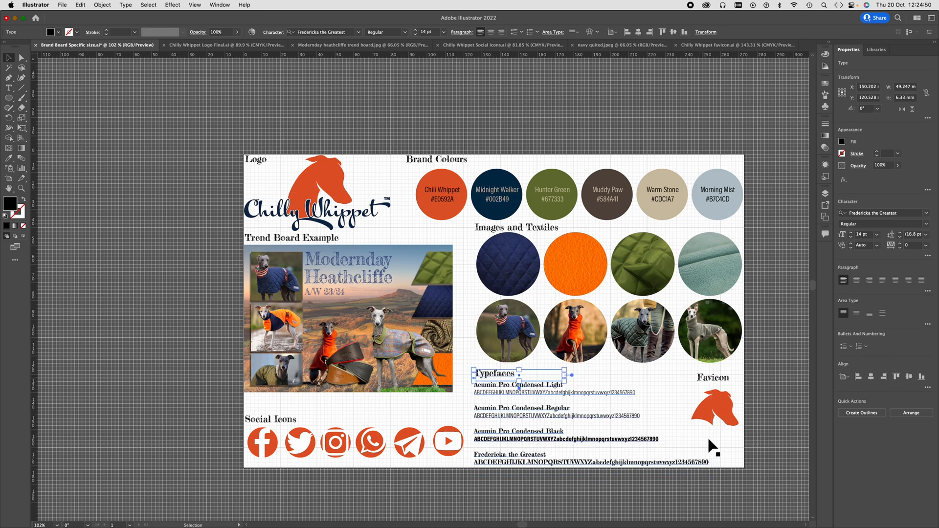
- Enlarge the whippet head favicon proportionally from its lower-left corner beneath its label, deselect it, and save the brand board
click(718, 412)
shift+click(715, 387)
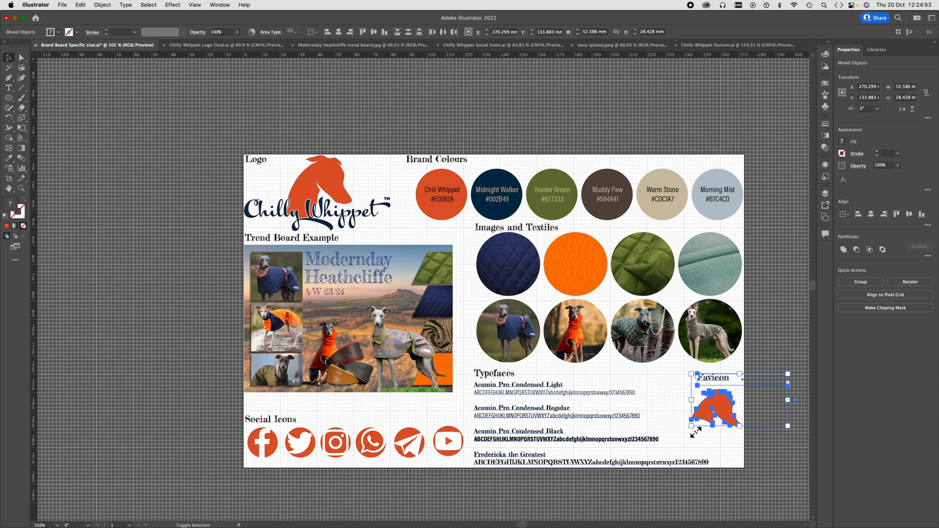
click(775, 466)
click(716, 417)
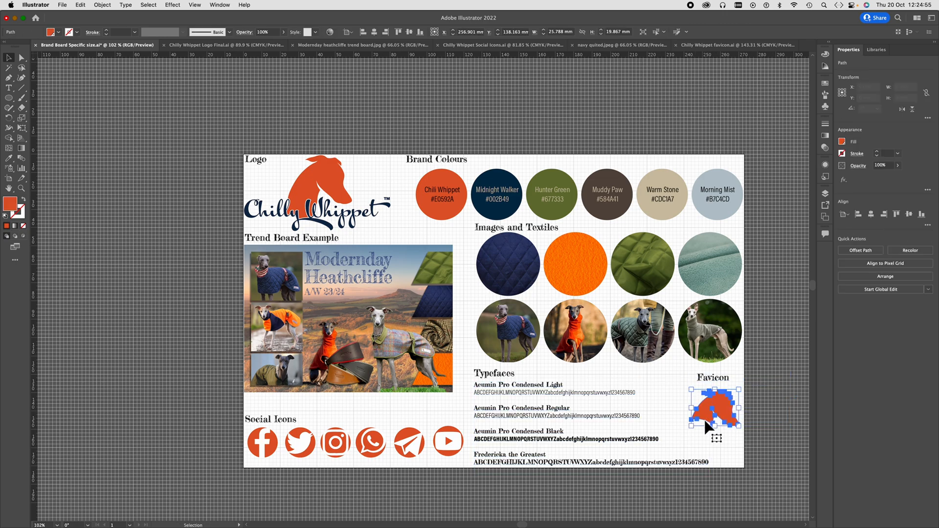
mouse_move(695, 430)
mouse_down()
mouse_move(653, 464)
mouse_move(678, 435)
mouse_up()
click(726, 489)
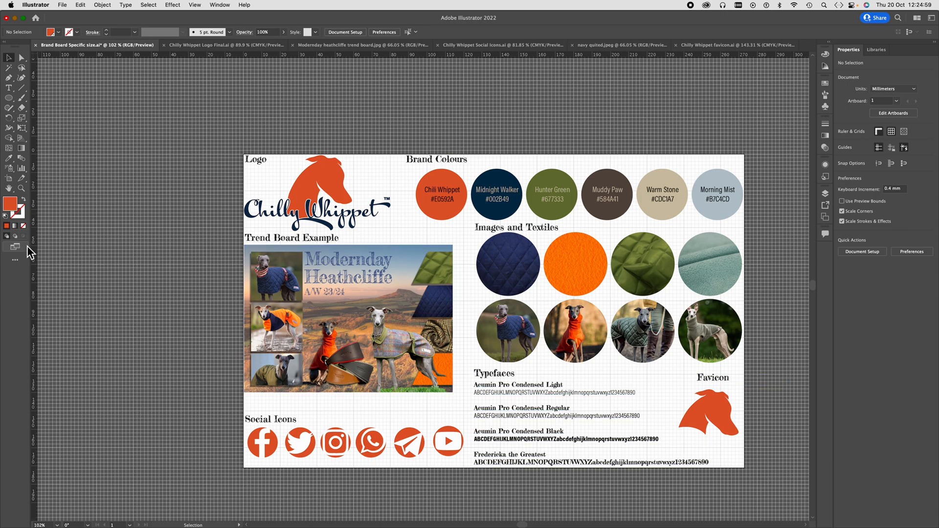
key(super+s)
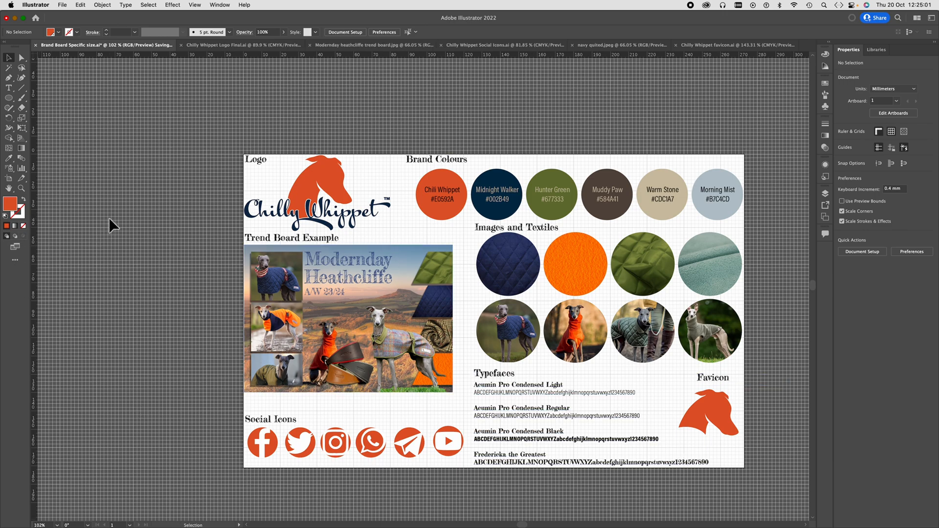
- Switch to InDesign, update the modified "Brand Board Specific size.ai" link on page 2, and save the document
mouse_move(232, 525)
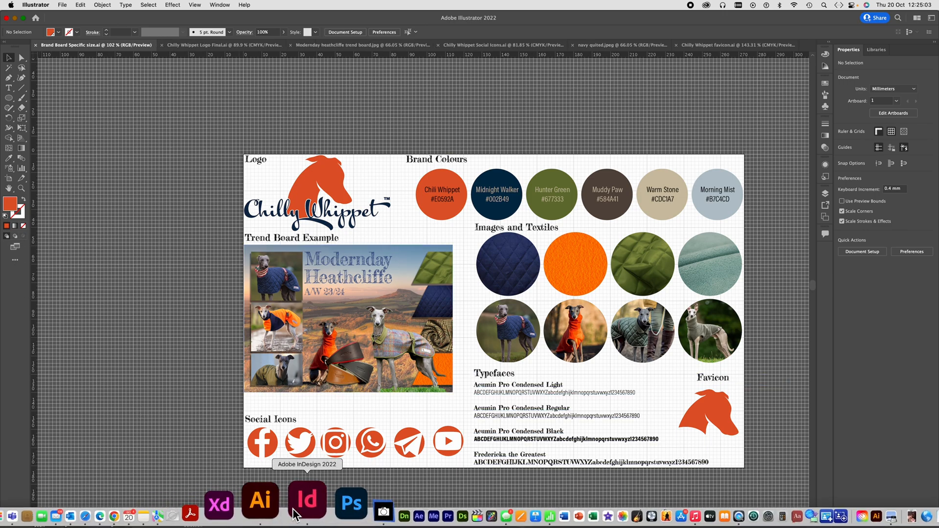
click(300, 511)
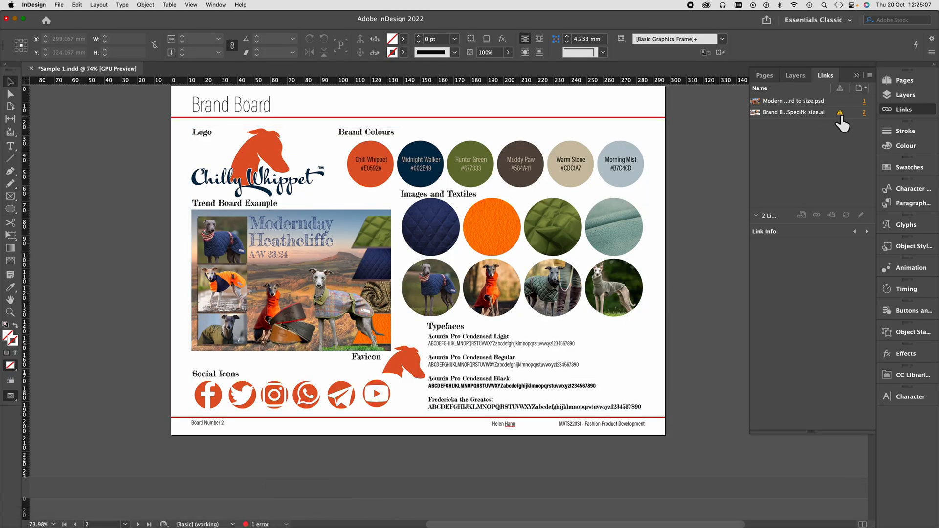
mouse_move(840, 118)
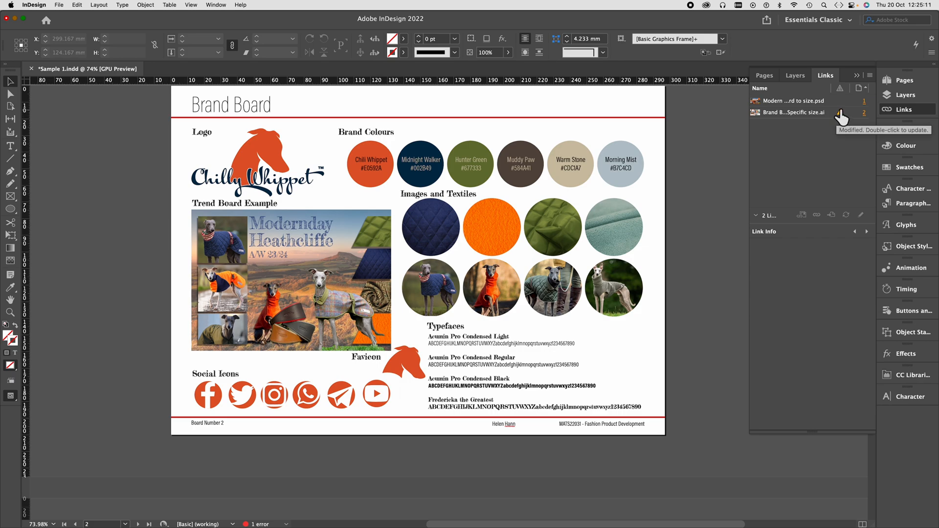
click(468, 246)
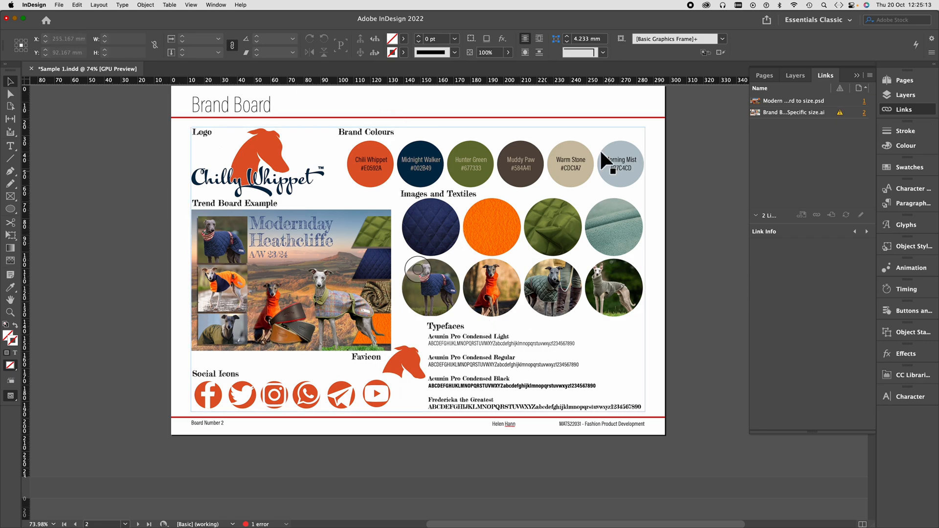
click(839, 118)
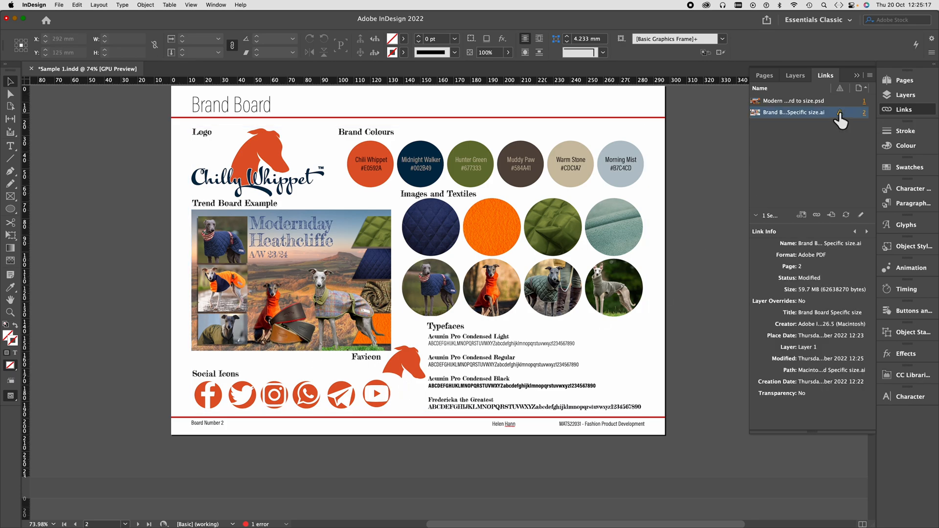
double_click(839, 115)
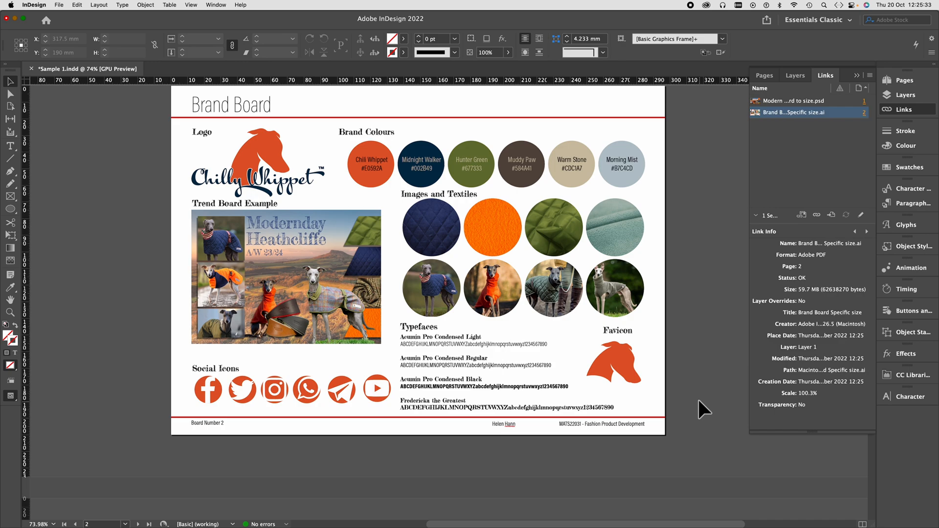
key(super+s)
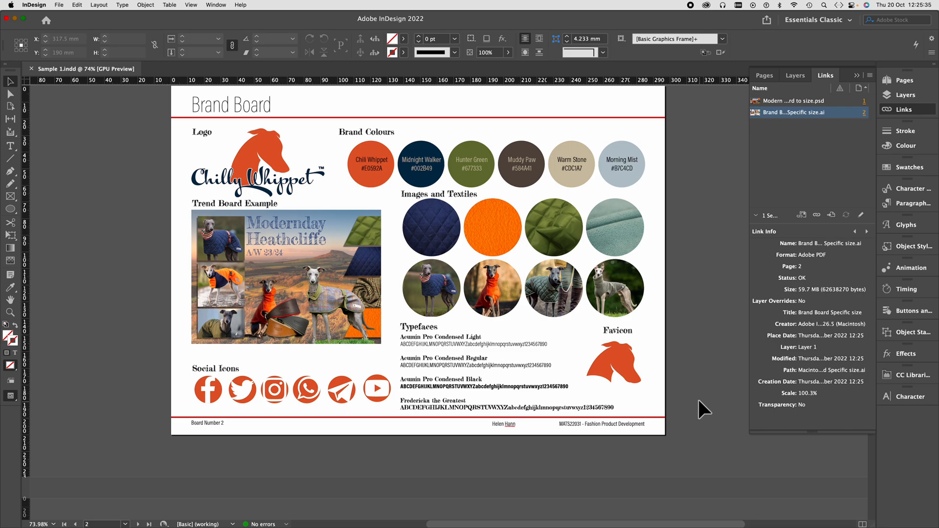